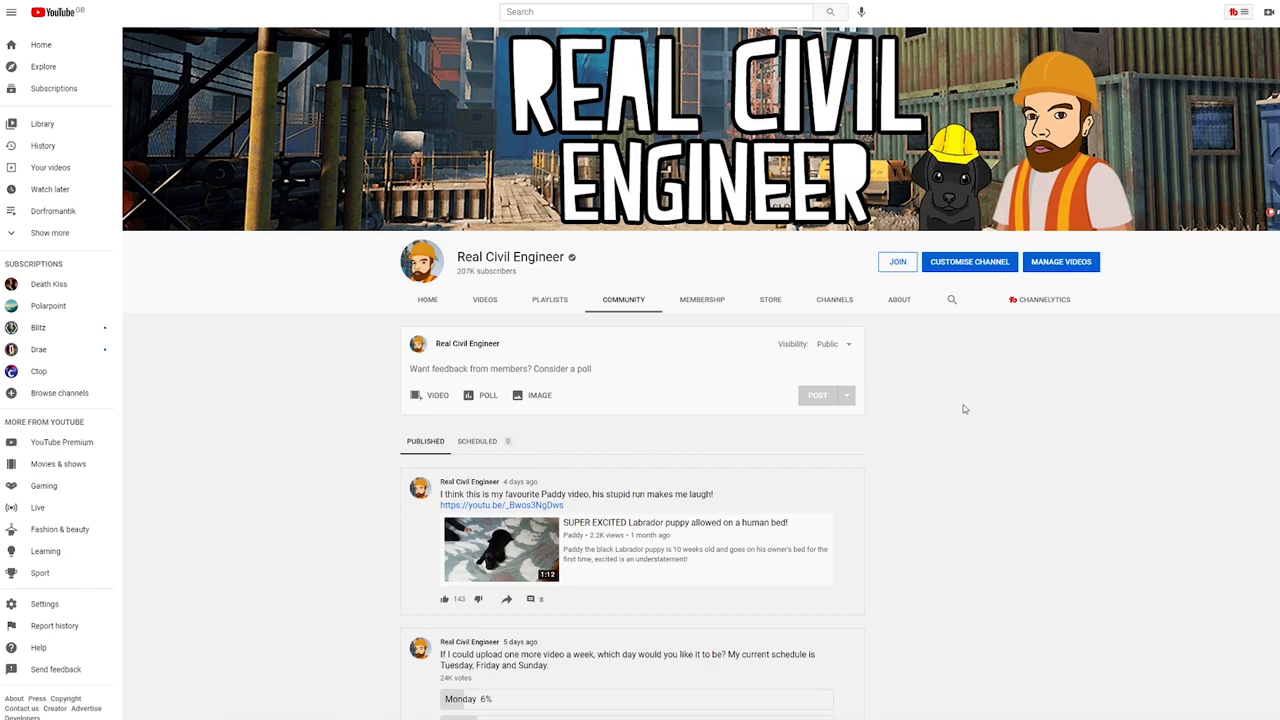
scroll(951, 410, "down", 5)
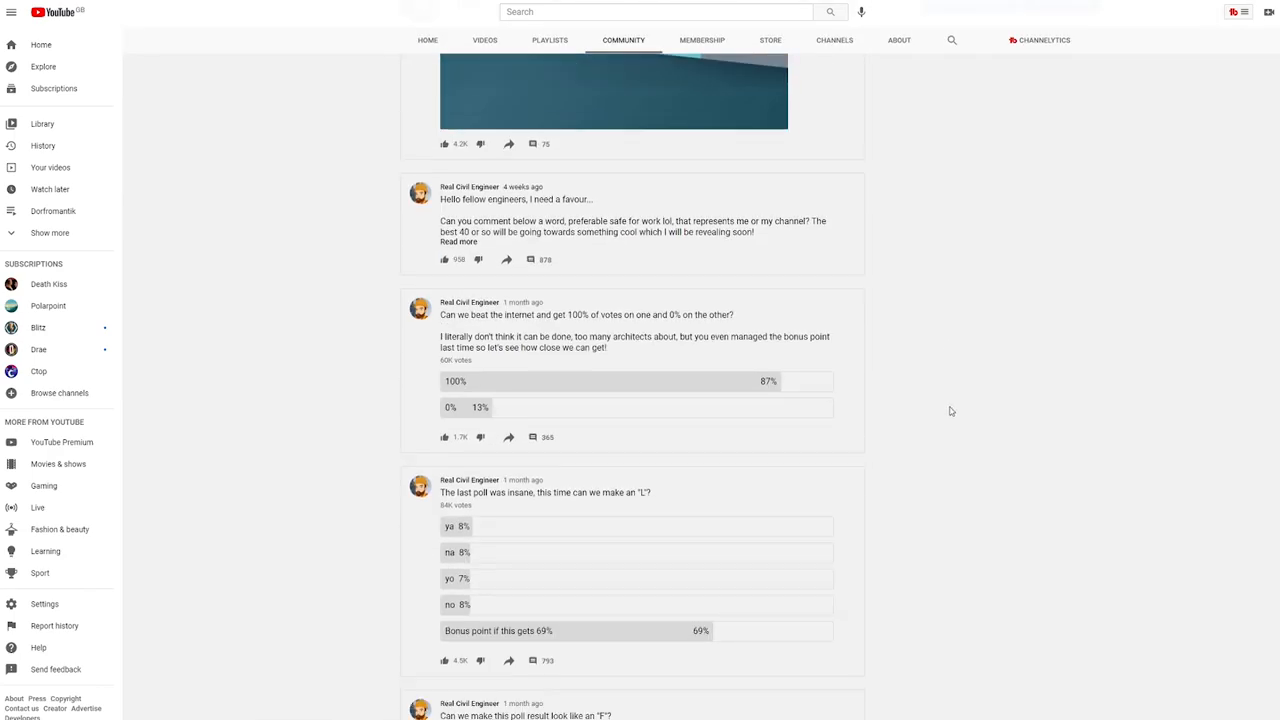
Step: Expand the 'Hello fellow engineers' community post asking fans for a word for the channel
left_click(467, 243)
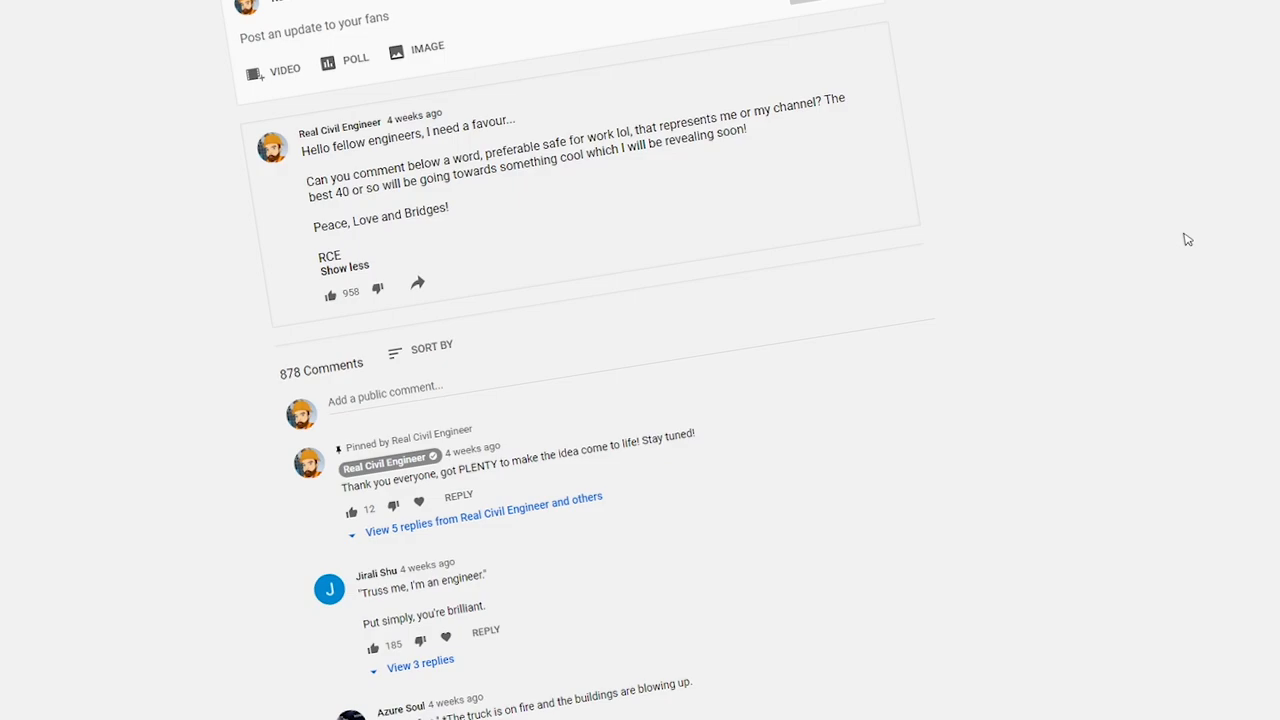
scroll(1048, 325, "down", 5)
scroll(1048, 325, "down", 5)
scroll(1048, 325, "down", 5)
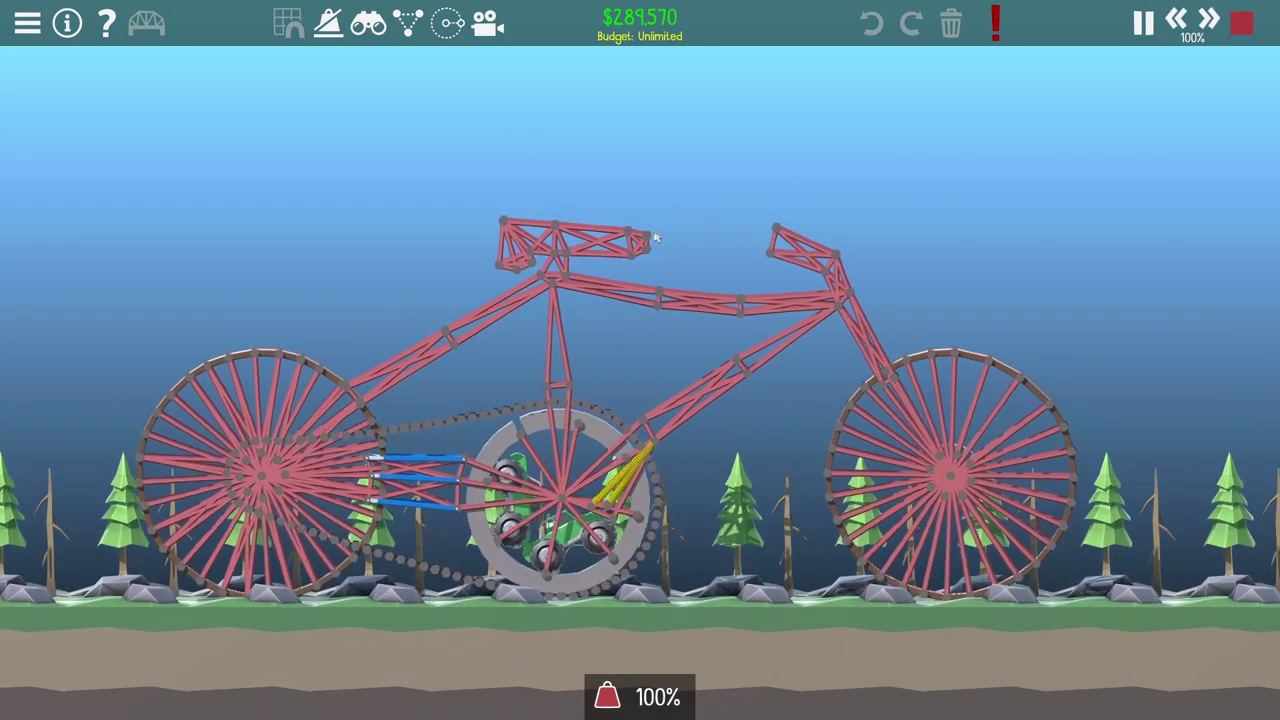
scroll(657, 238, "up", 5)
mouse_move(600, 300)
left_mouse_down()
mouse_move(535, 452)
mouse_move(657, 438)
left_mouse_up()
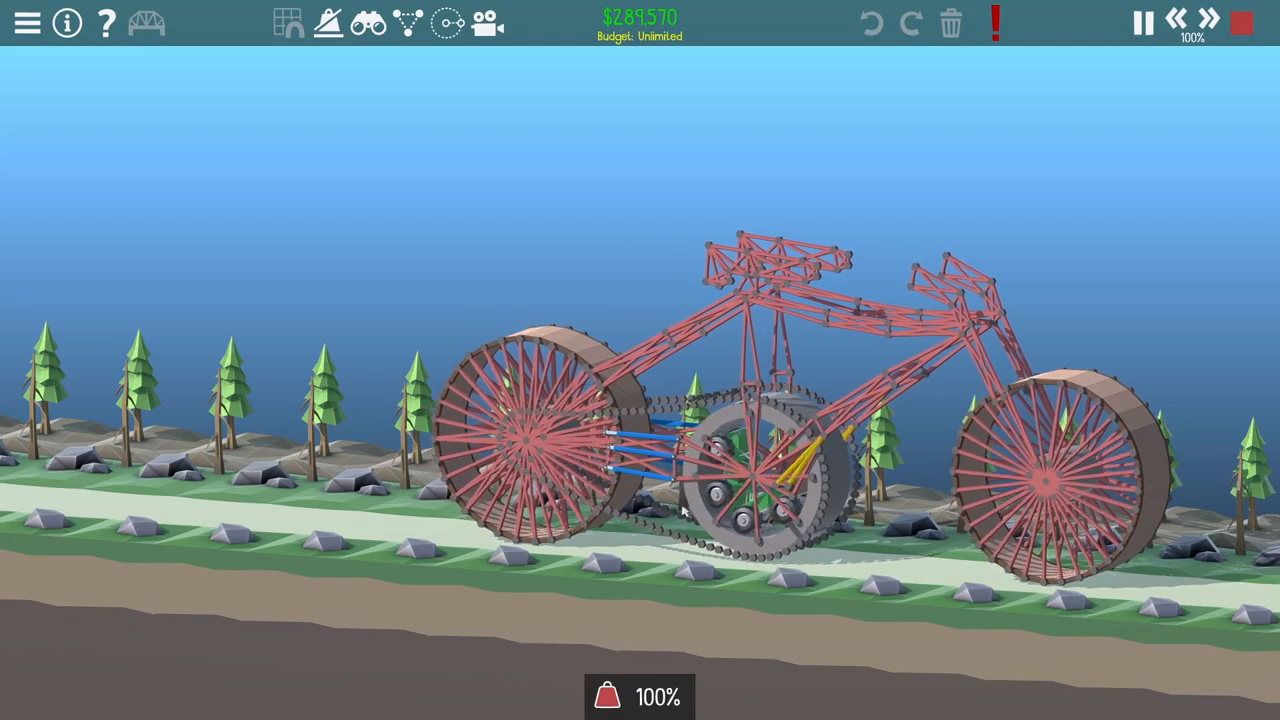
left_click_drag(897, 503, 686, 417)
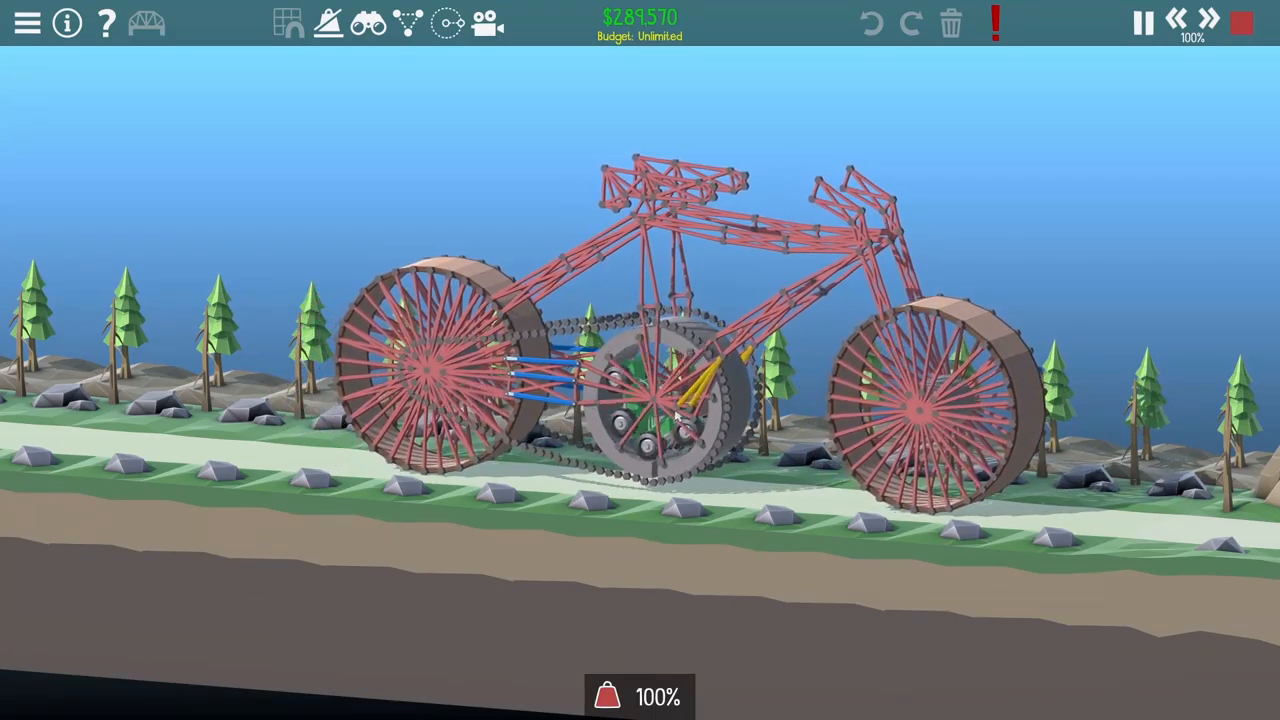
Step: Stop the run, delete both monster trucks, and drag the round crank hub shape up off the bike
key("space")
scroll(386, 489, "up", 2)
scroll(444, 404, "up", 2)
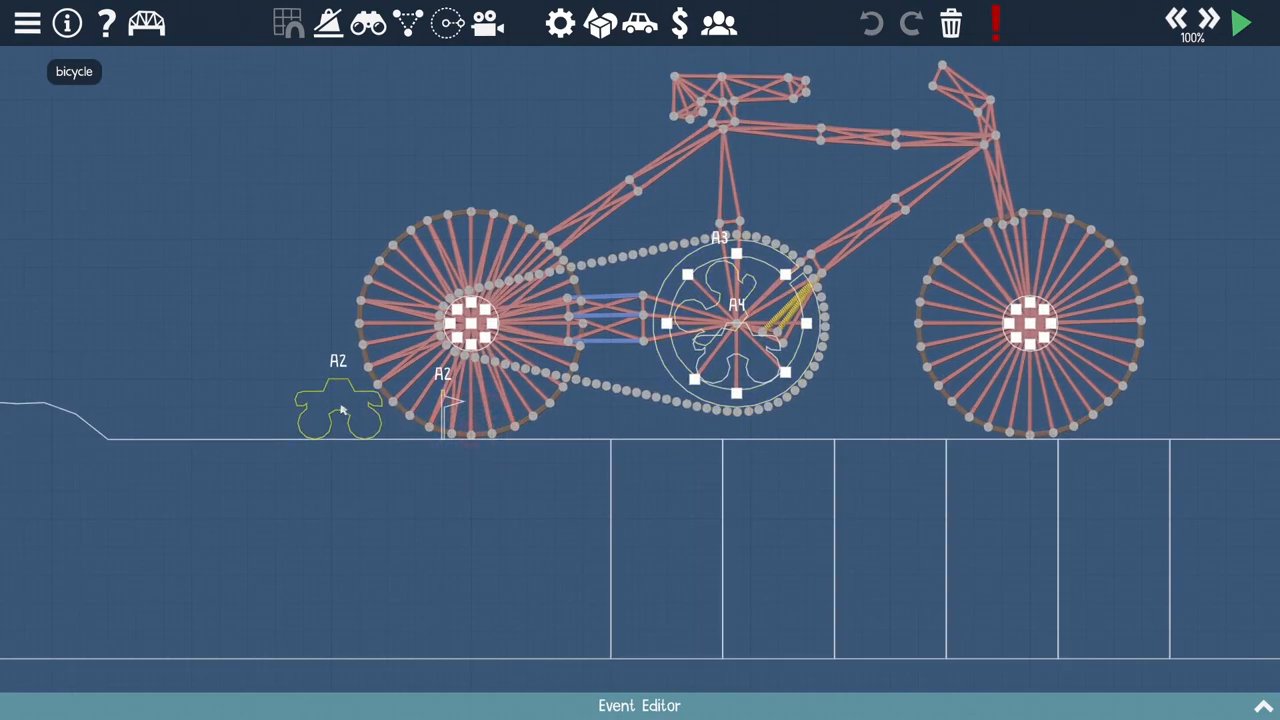
scroll(344, 404, "down", 2)
scroll(600, 380, "down", 1)
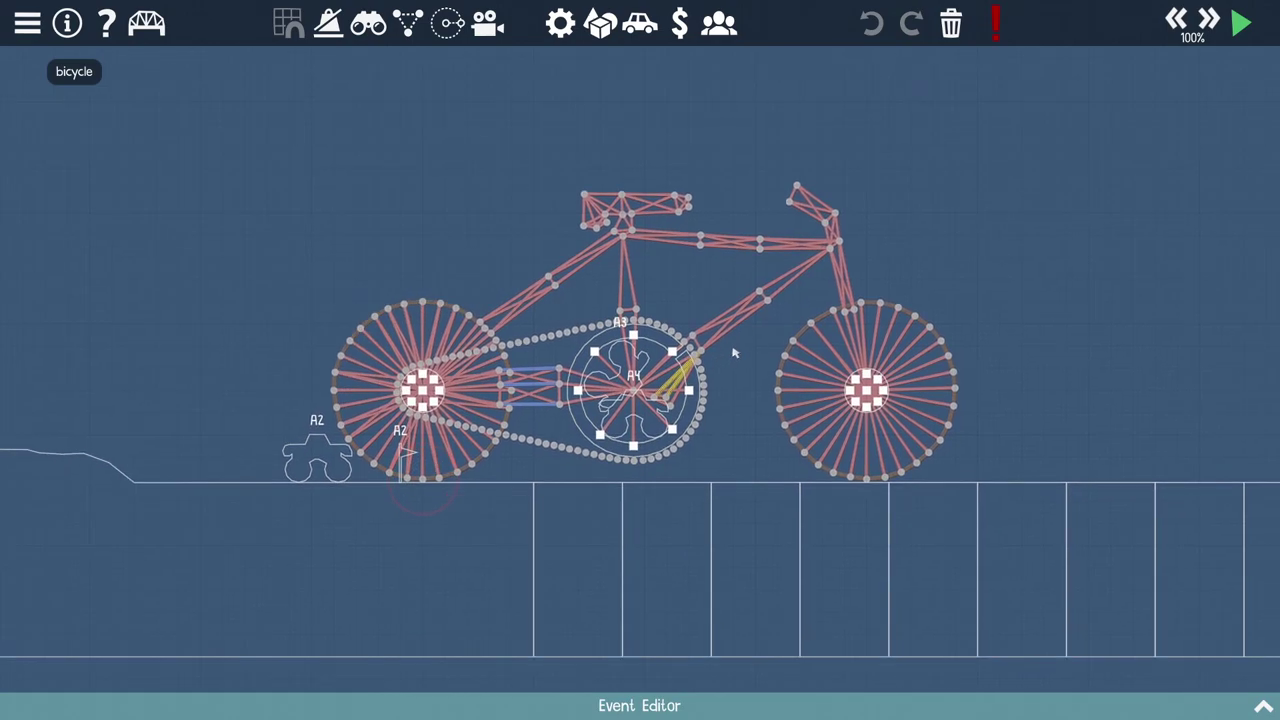
scroll(615, 404, "up", 2)
left_click(623, 337)
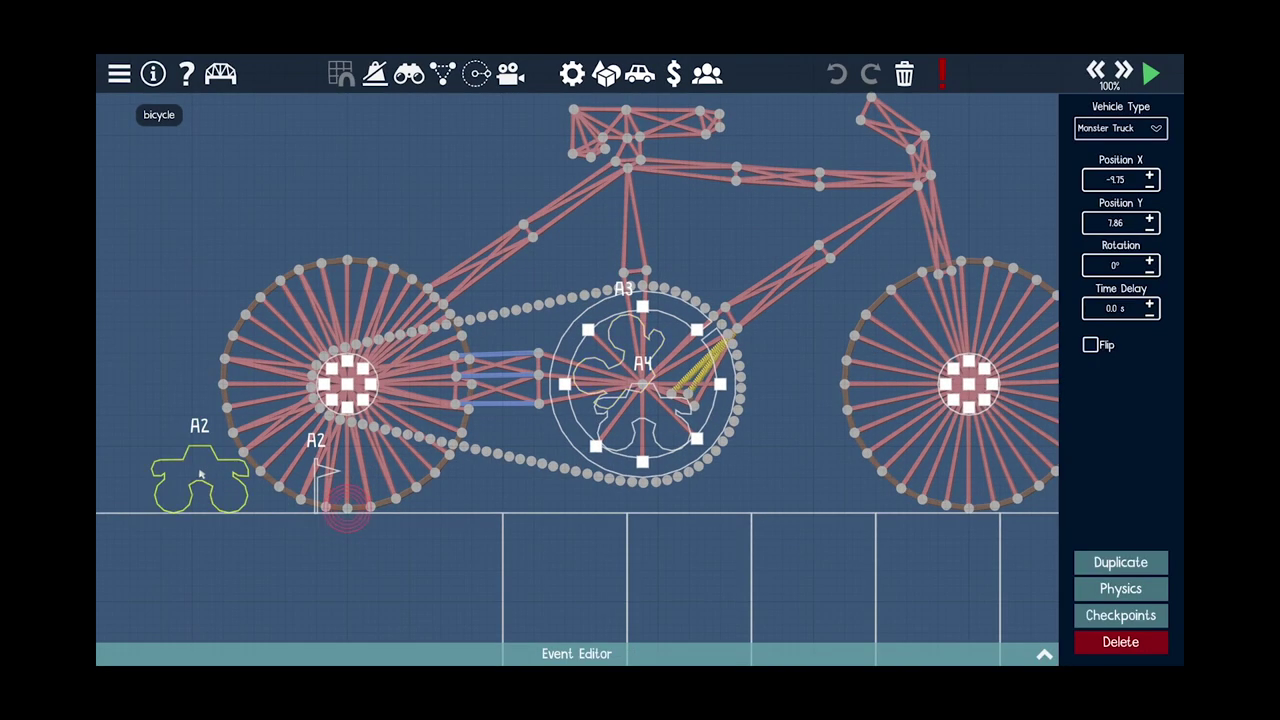
key("Delete")
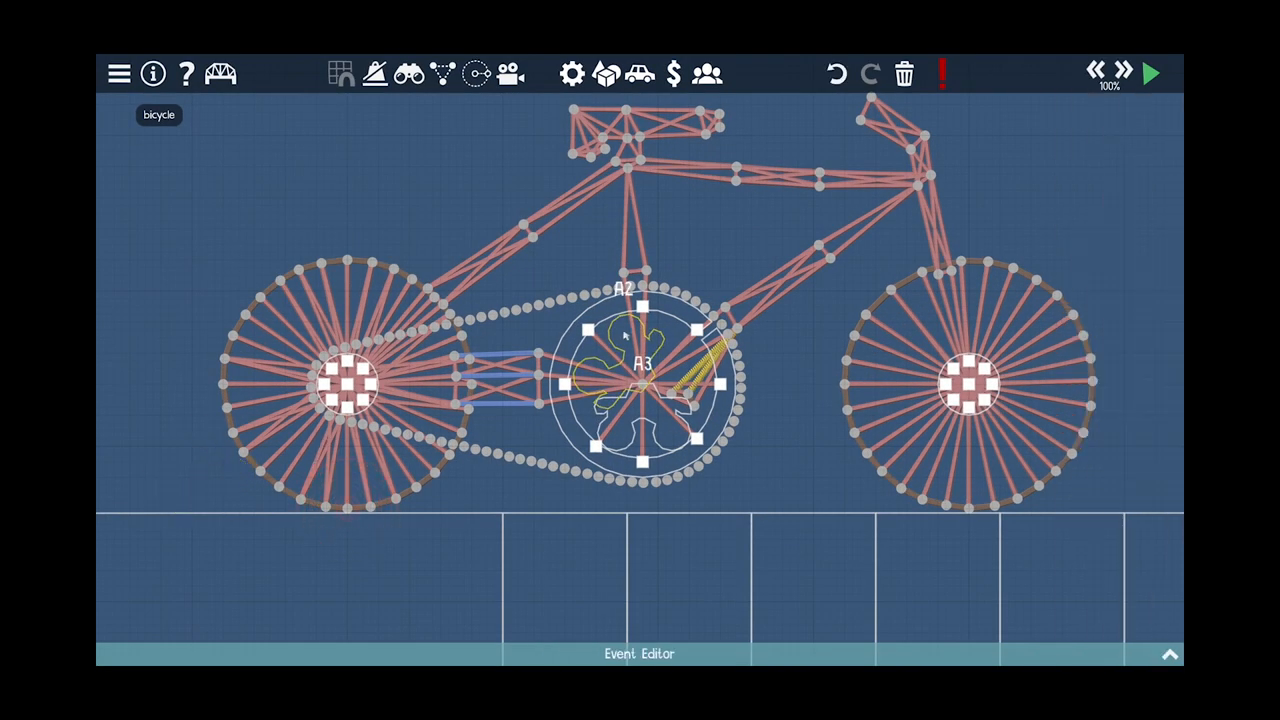
left_click(624, 338)
key("Delete")
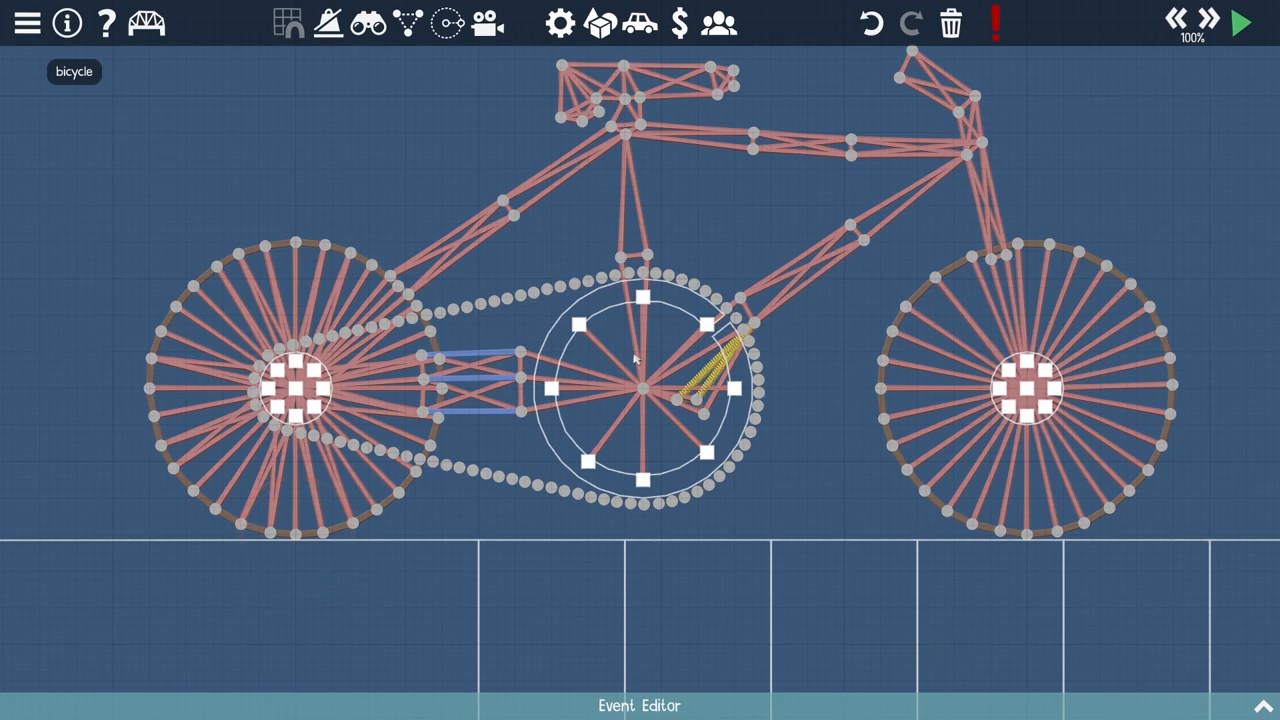
scroll(652, 345, "down", 3)
left_click(588, 365)
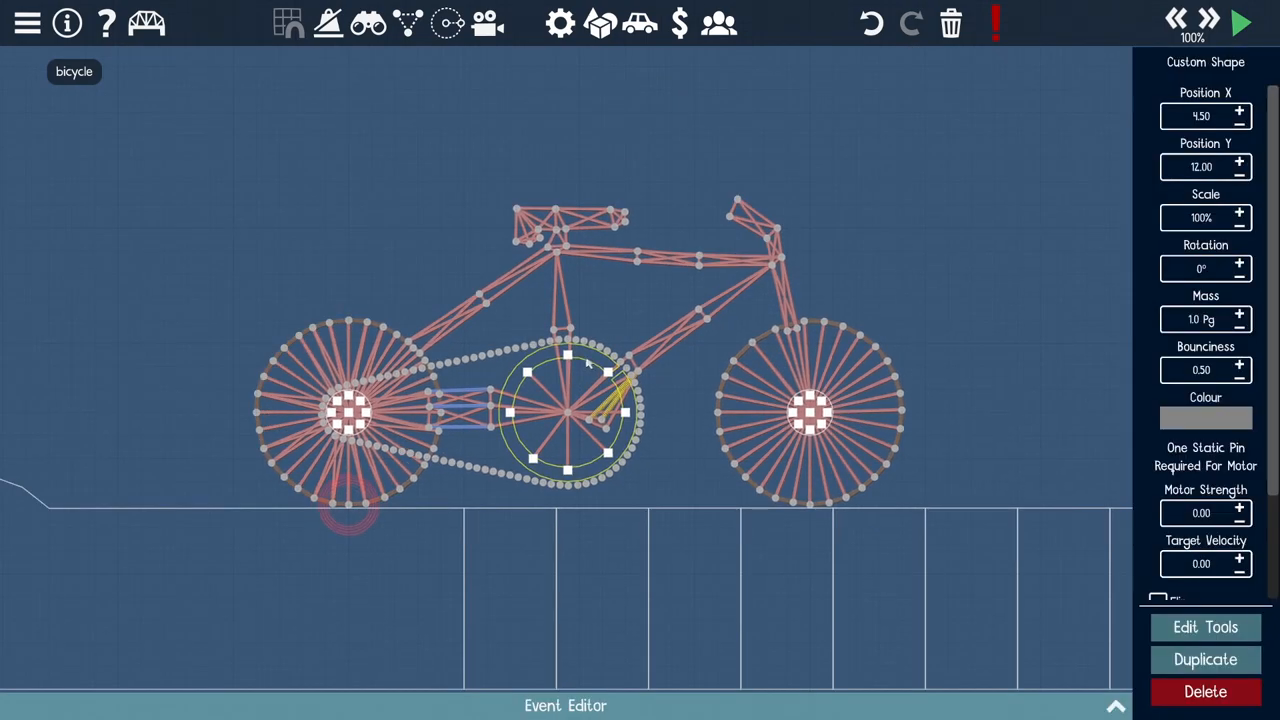
scroll(588, 365, "down", 1)
scroll(588, 365, "up", 2)
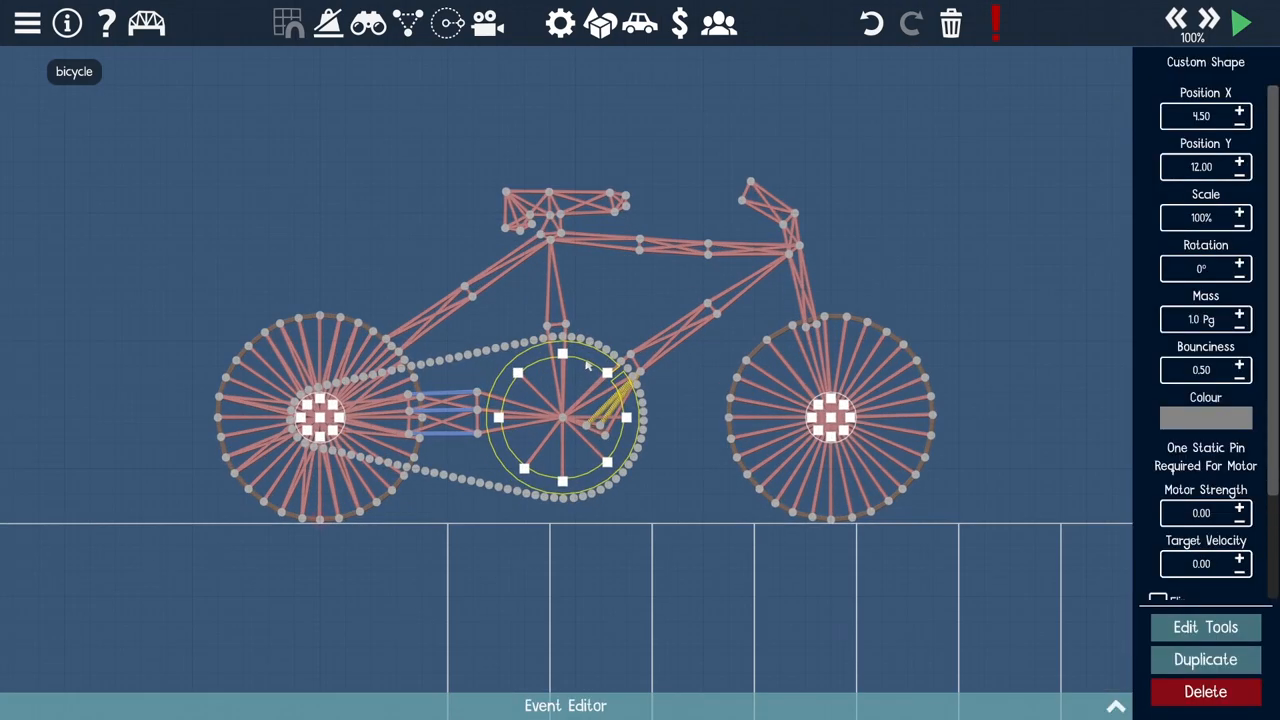
scroll(588, 365, "down", 2)
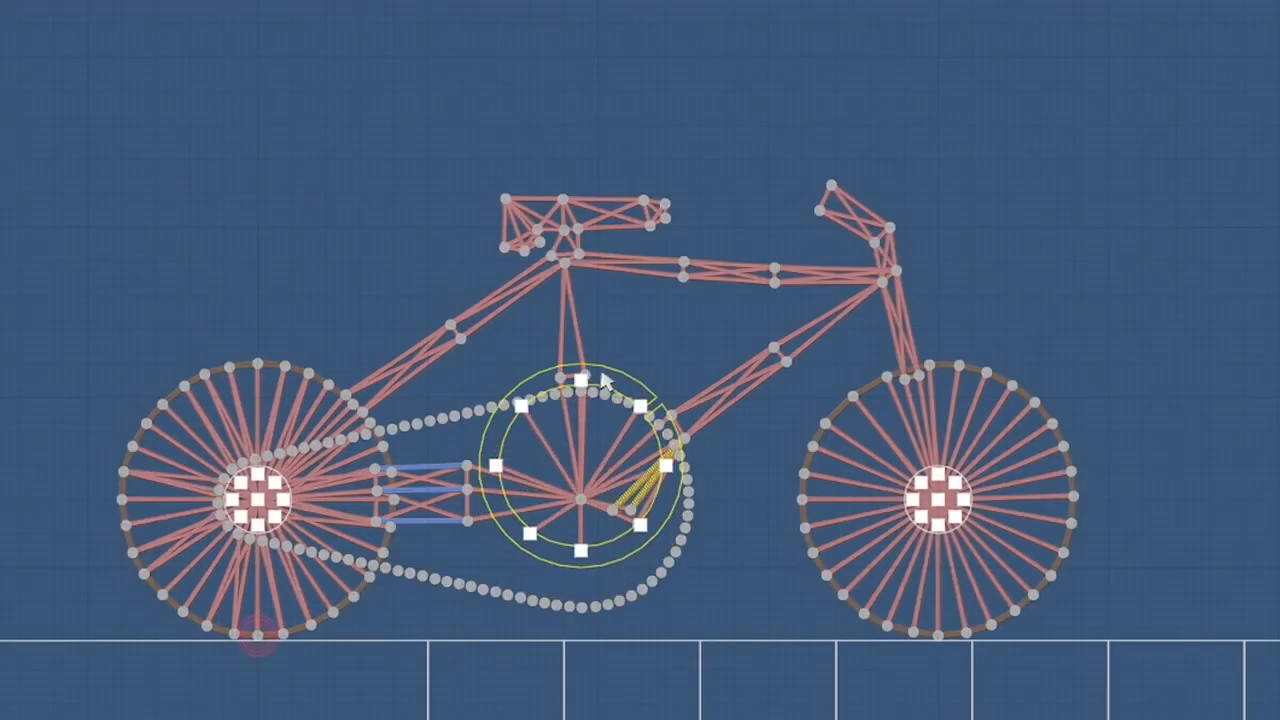
mouse_move(560, 438)
left_mouse_down()
mouse_move(580, 60)
mouse_move(495, 385)
mouse_move(605, 418)
left_mouse_up()
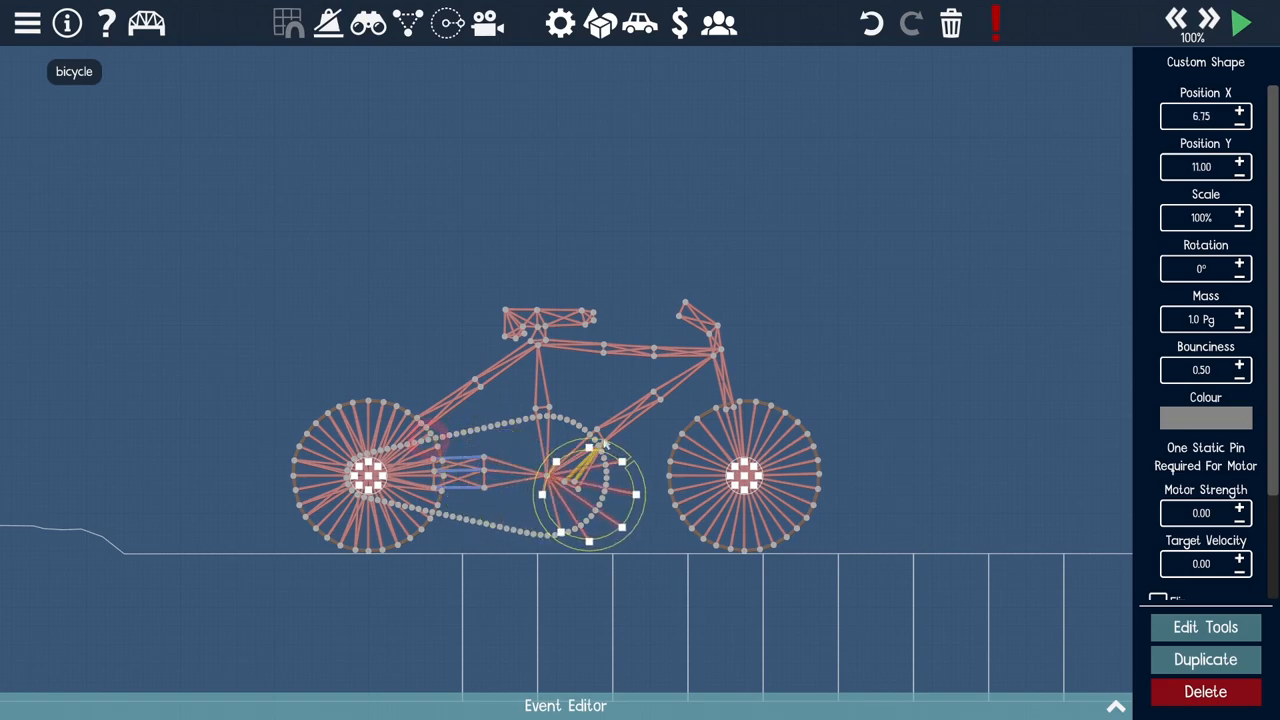
scroll(655, 413, "down", 3)
scroll(655, 413, "down", 3)
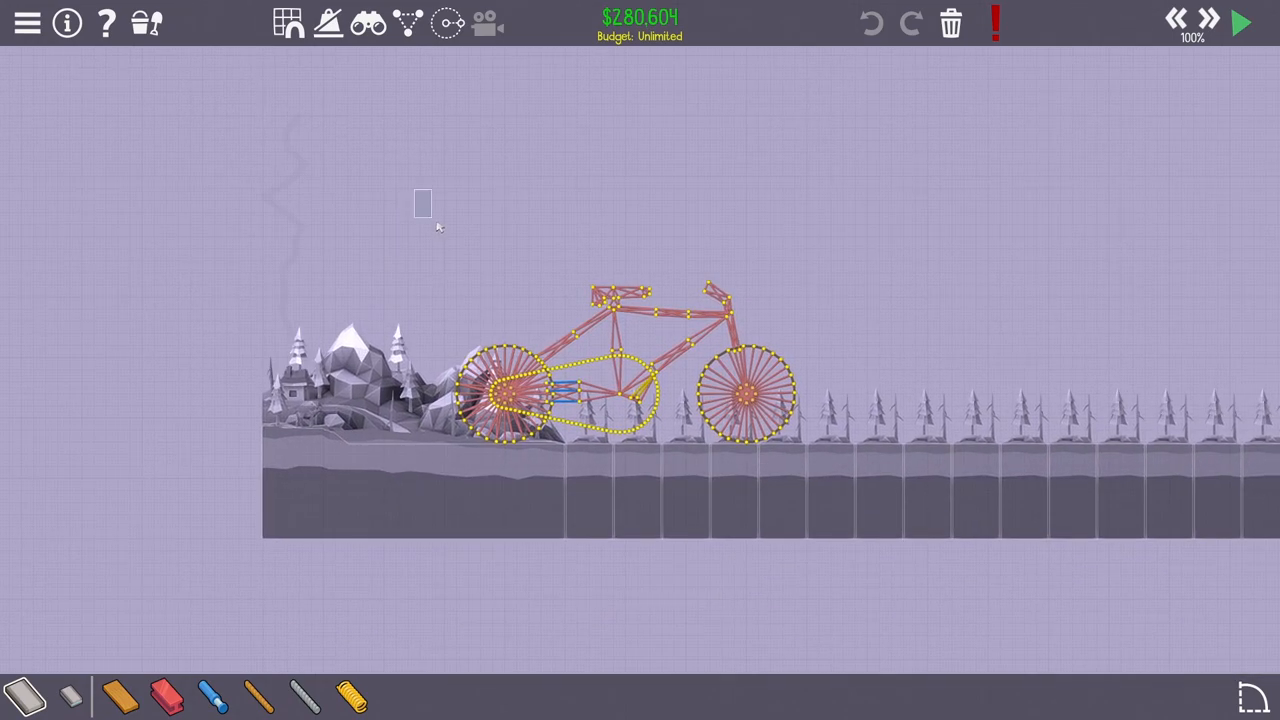
Step: Cut the whole bicycle, tilt it to about -14°, nudge it up, and turn grid snapping off
left_click_drag(415, 192, 865, 550)
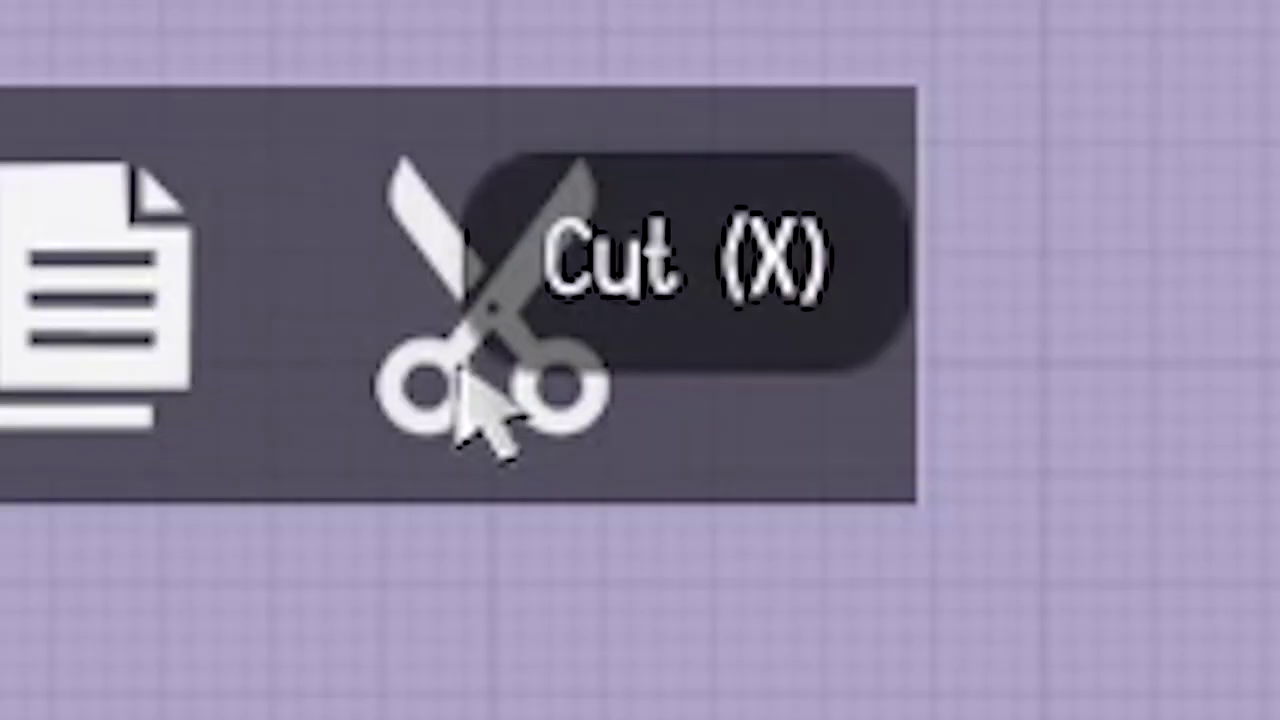
left_click(687, 108)
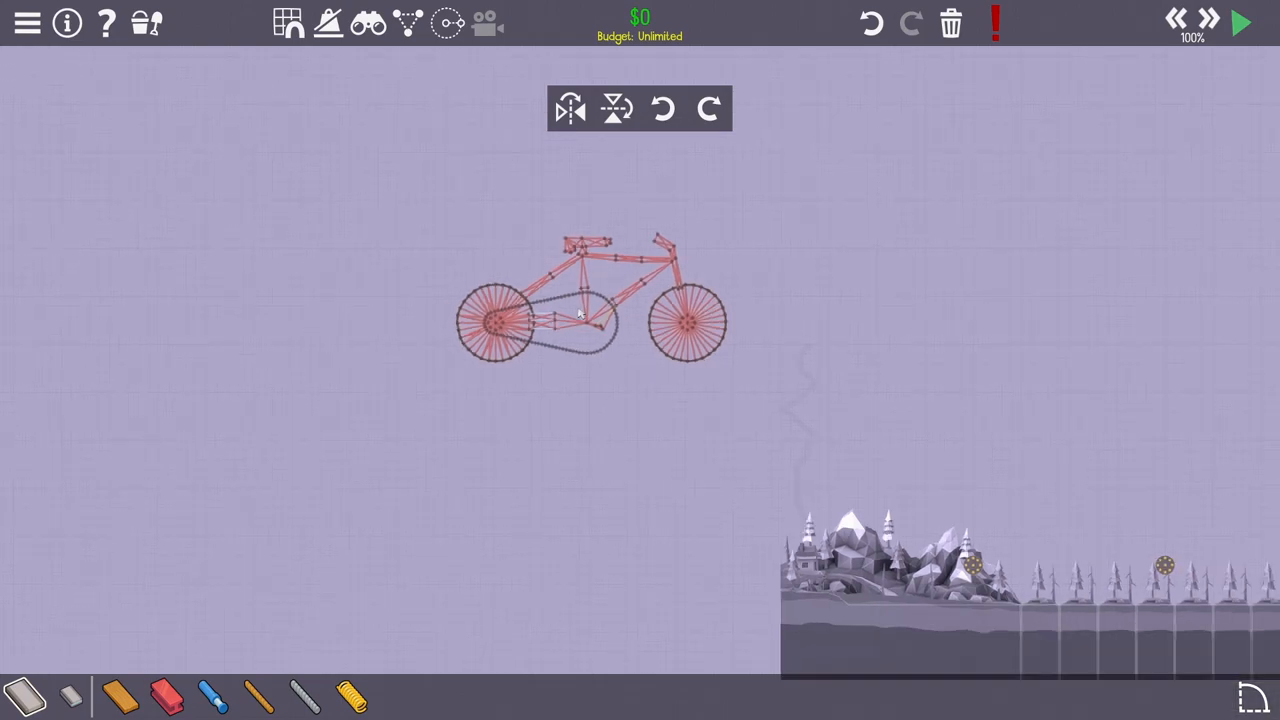
scroll(627, 320, "up", 5)
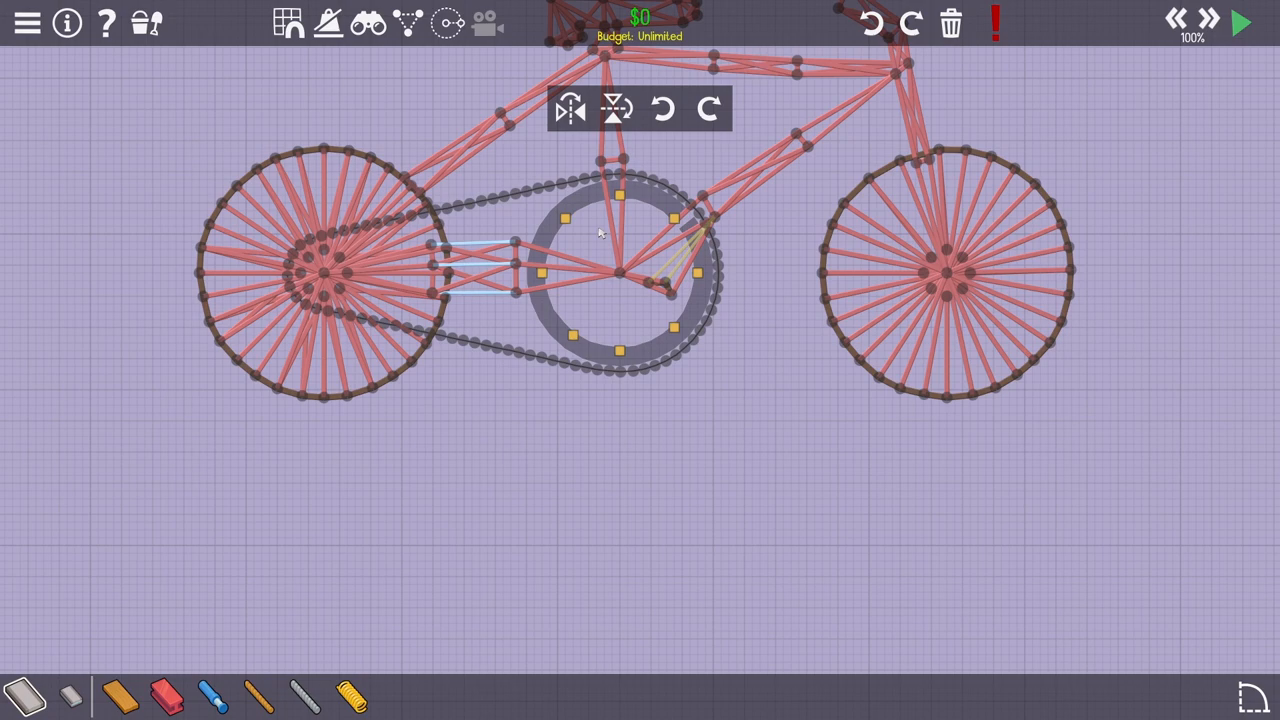
key("q")
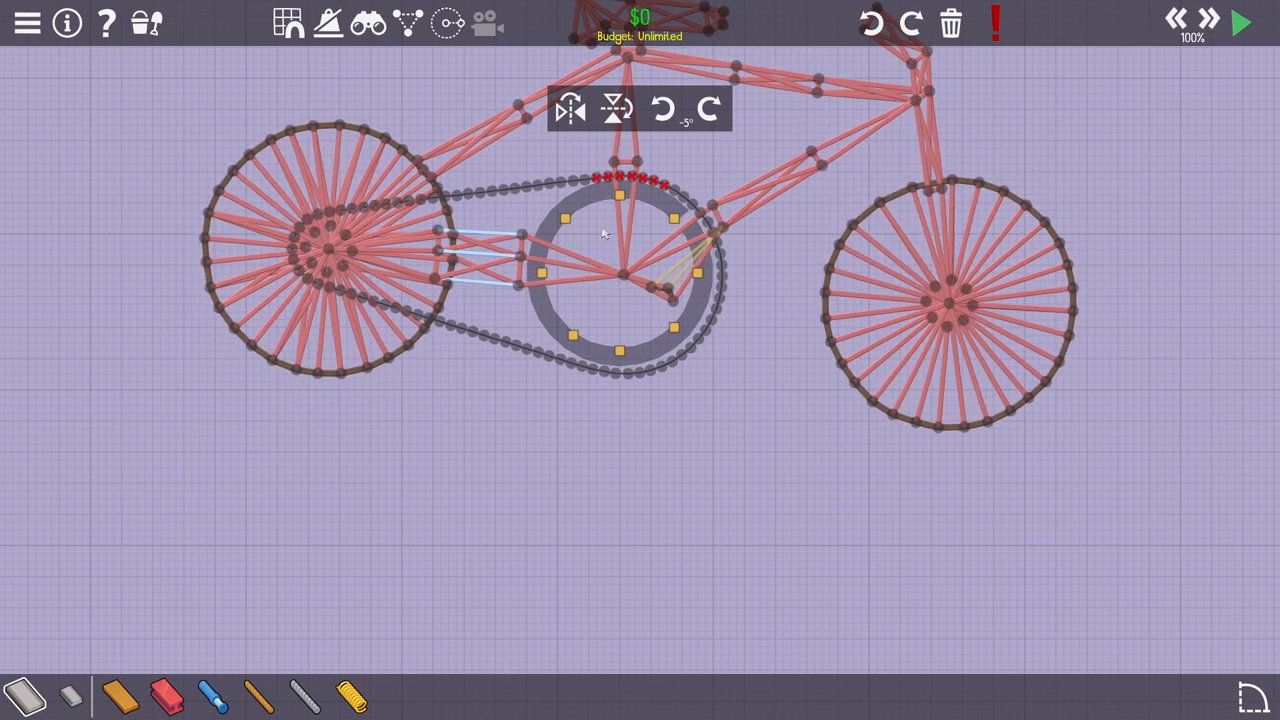
key("q")
key("q")
key("q")
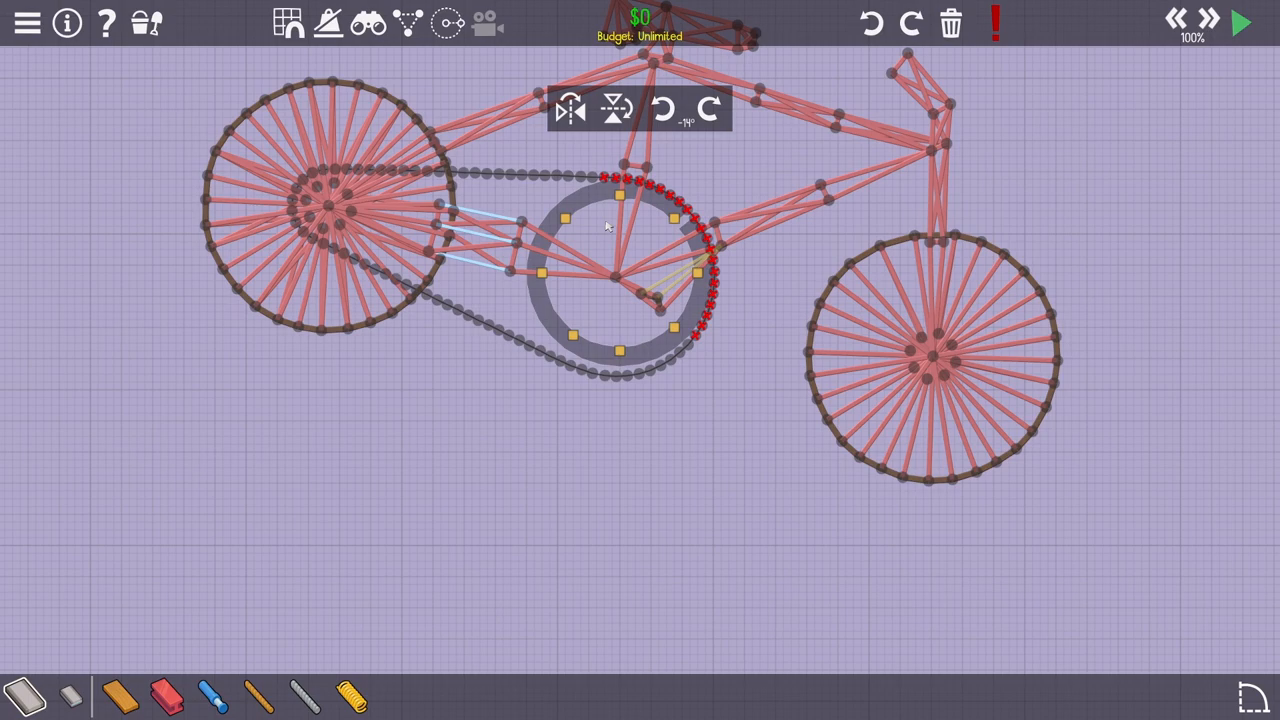
key("Up")
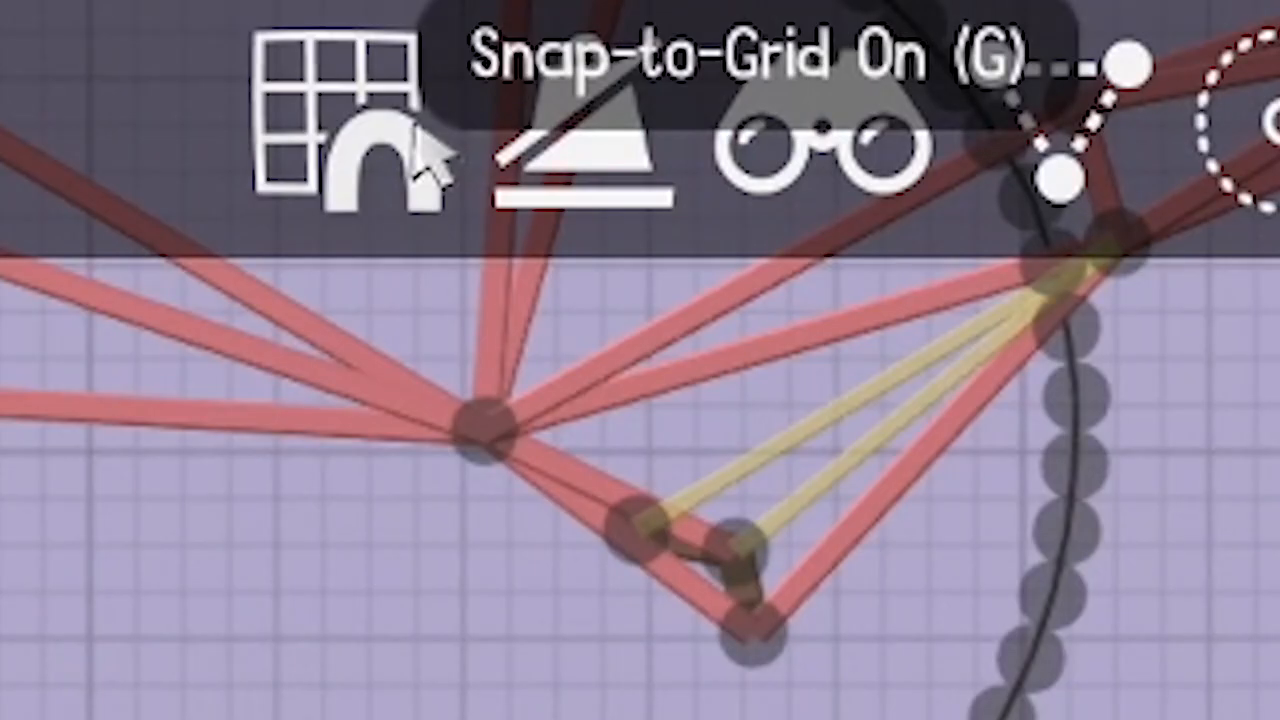
left_click(425, 155)
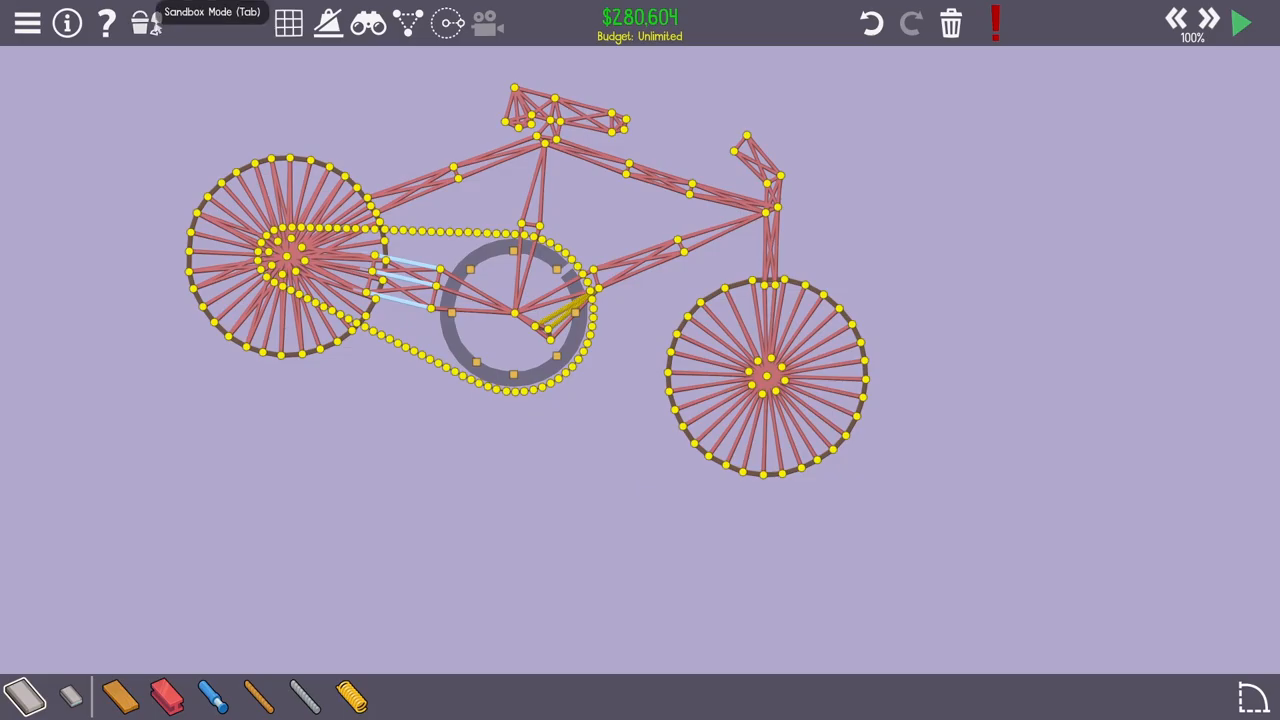
Step: In the level editor, place a new custom shape onto the level
left_click(146, 22)
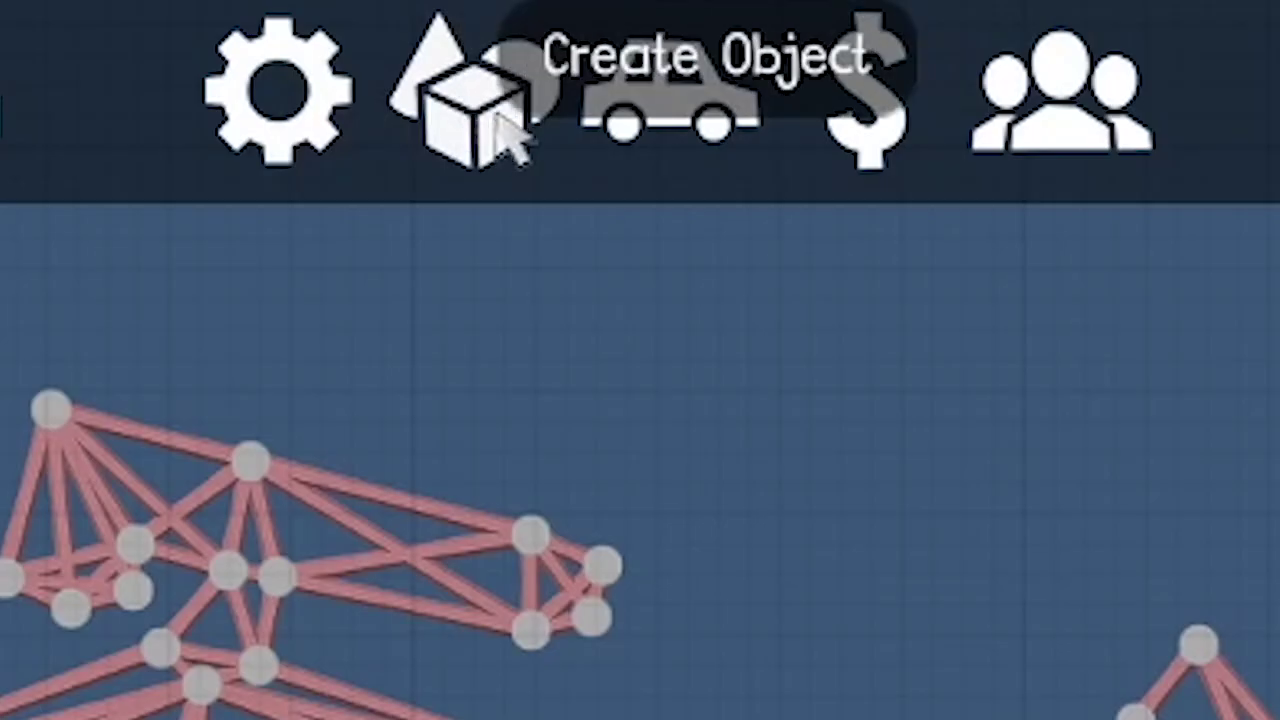
left_click(602, 24)
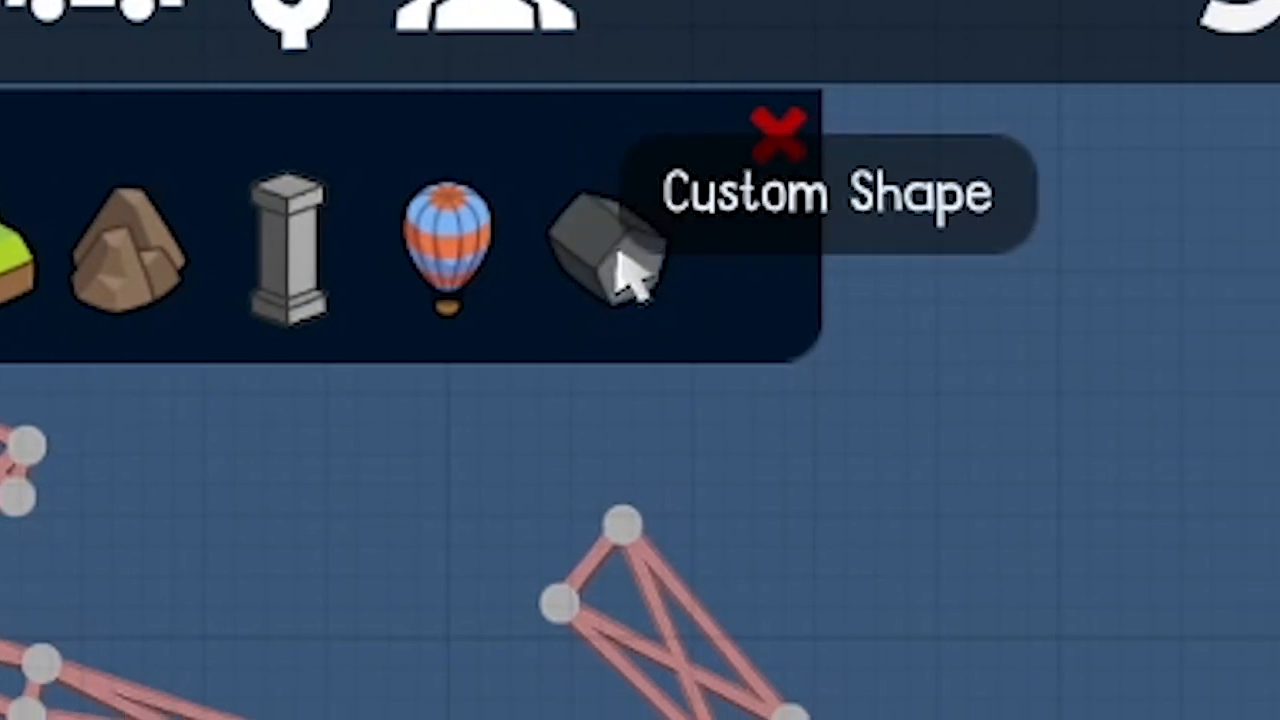
left_click(625, 265)
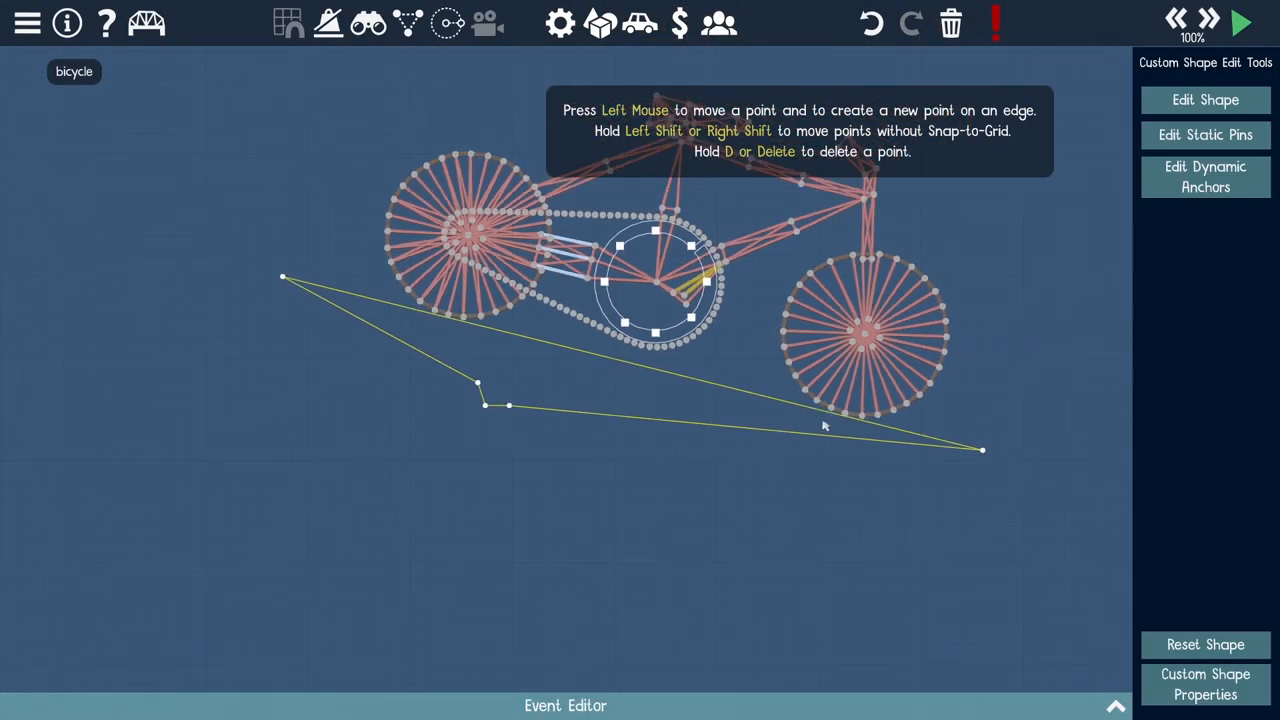
scroll(855, 514, "down", 1)
scroll(290, 380, "up", 2)
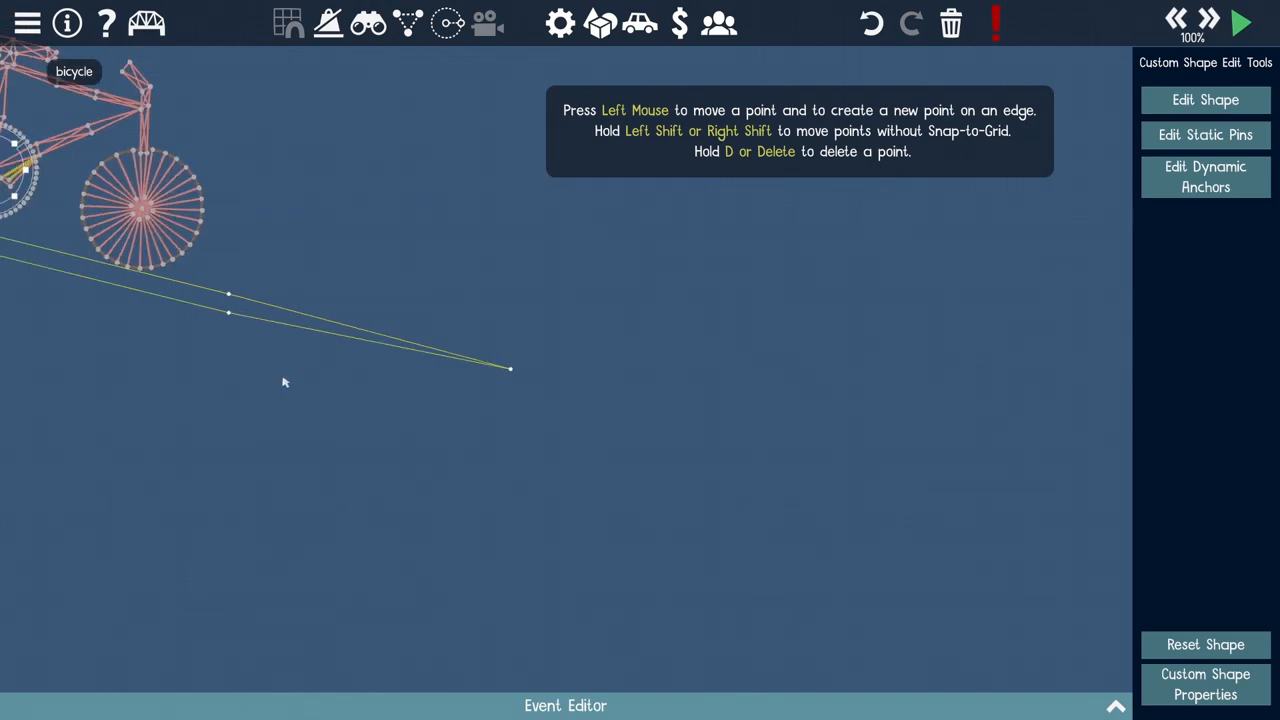
scroll(370, 378, "up", 1)
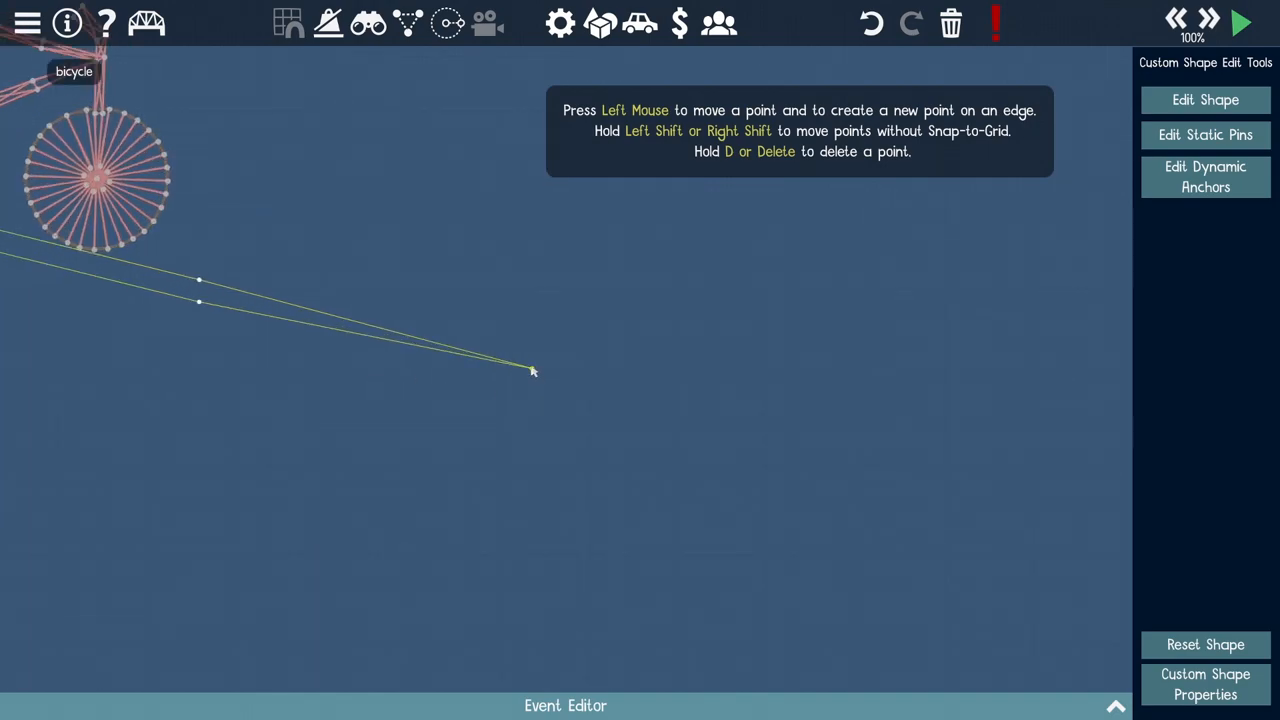
Step: Drag the long shape's far-right tip vertex back left so it ends shorter and narrower
left_click_drag(326, 320, 502, 623)
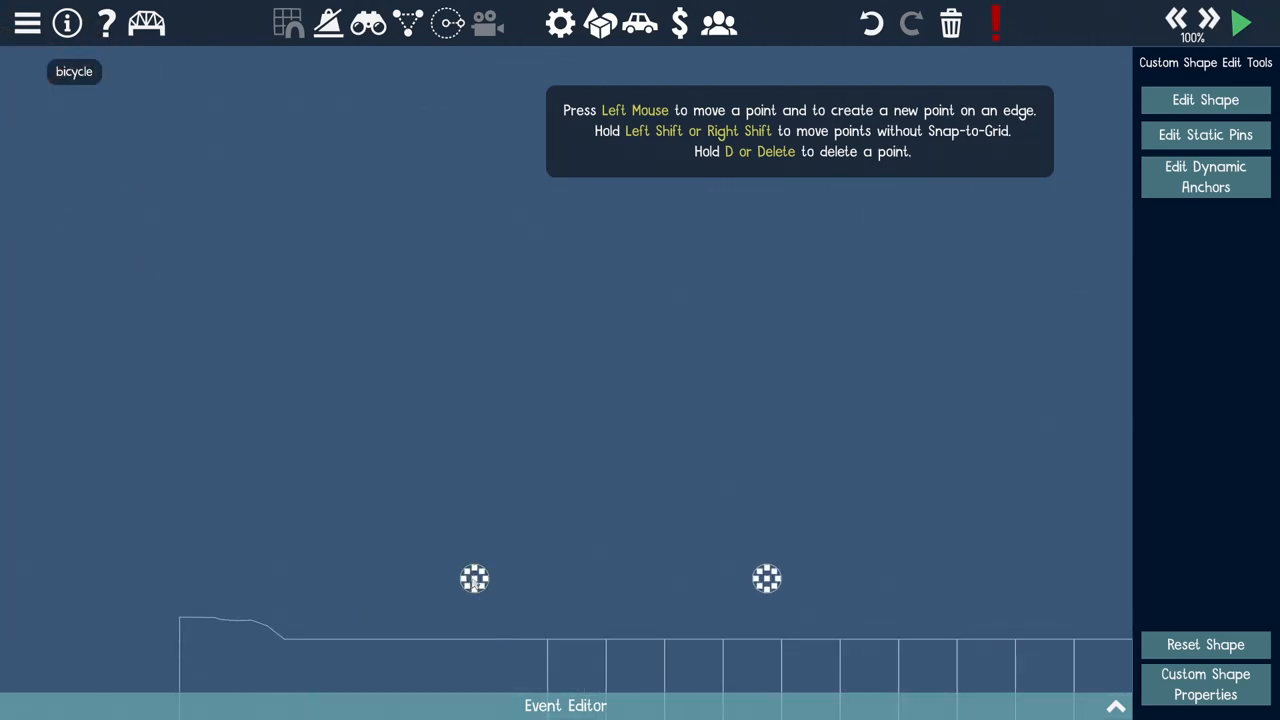
scroll(733, 627, "up", 2)
scroll(827, 610, "down", 4)
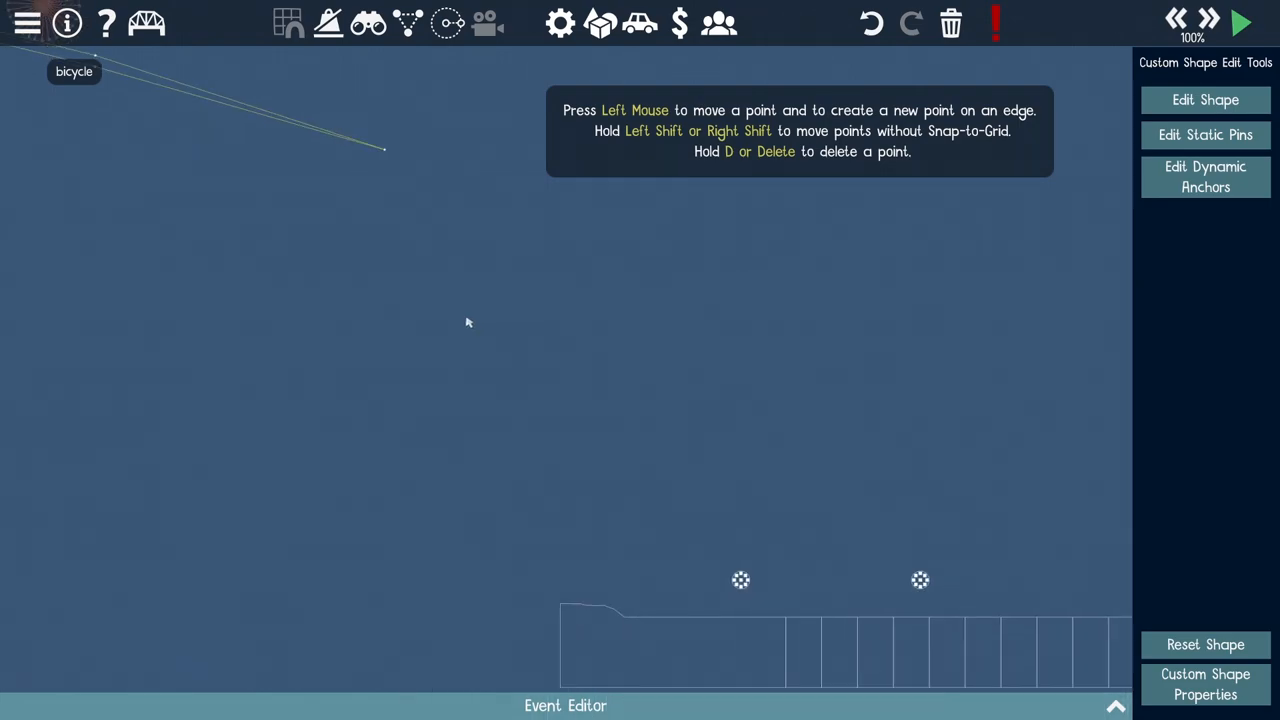
left_click_drag(703, 463, 494, 418)
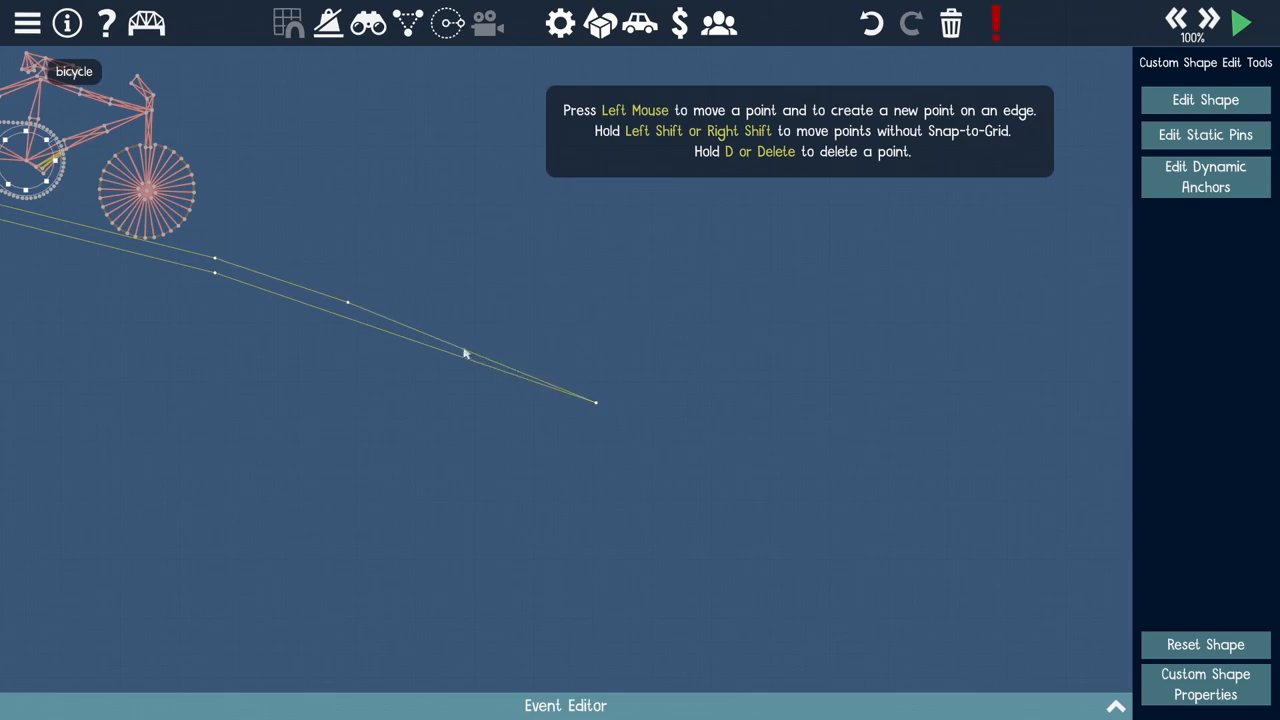
scroll(548, 414, "down", 2)
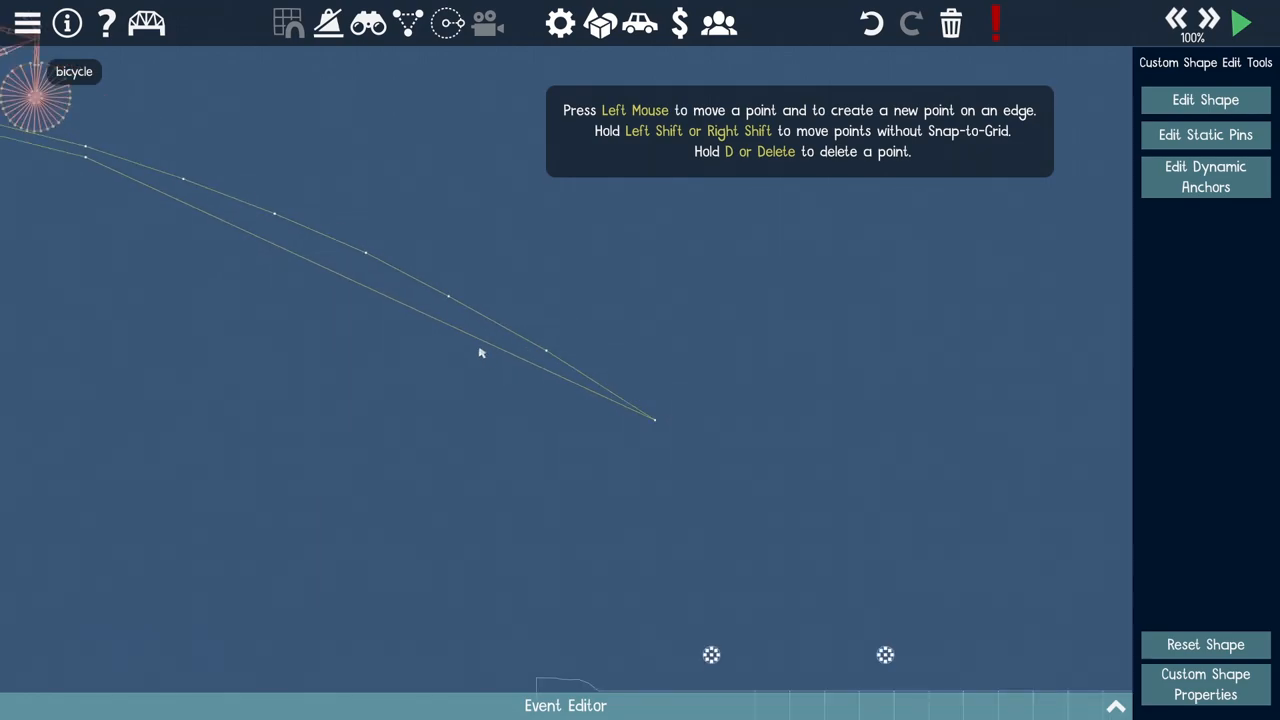
scroll(468, 338, "down", 2)
scroll(873, 377, "up", 3)
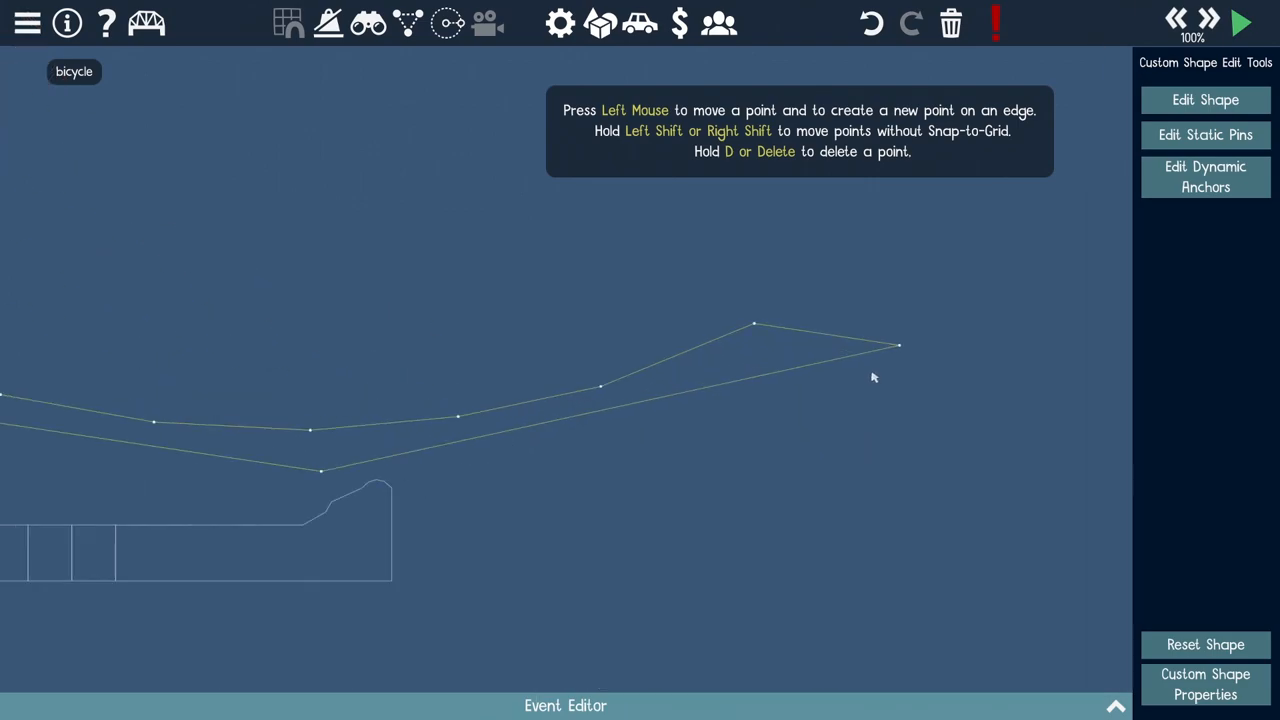
left_click_drag(902, 349, 773, 341)
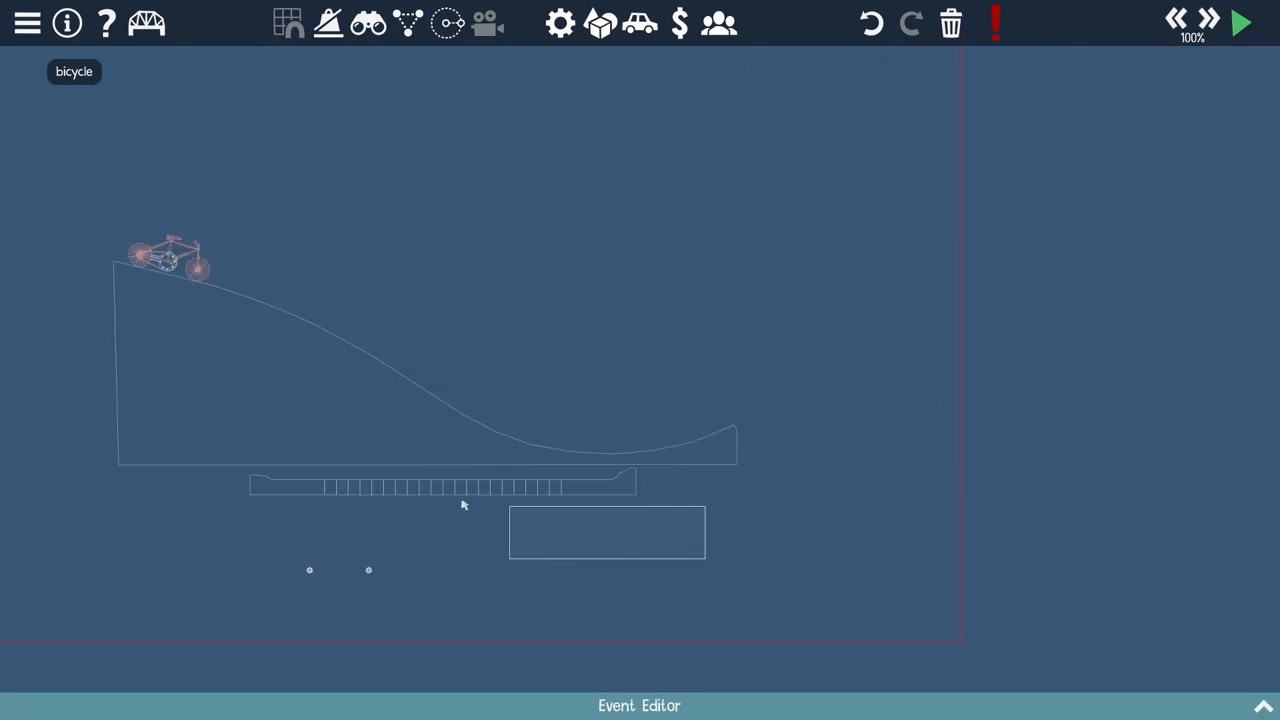
Step: Shift the spiked rail platform right so it sits beyond the ramp's upturned end
mouse_move(462, 505)
left_mouse_down()
mouse_move(265, 487)
mouse_move(475, 500)
left_mouse_up()
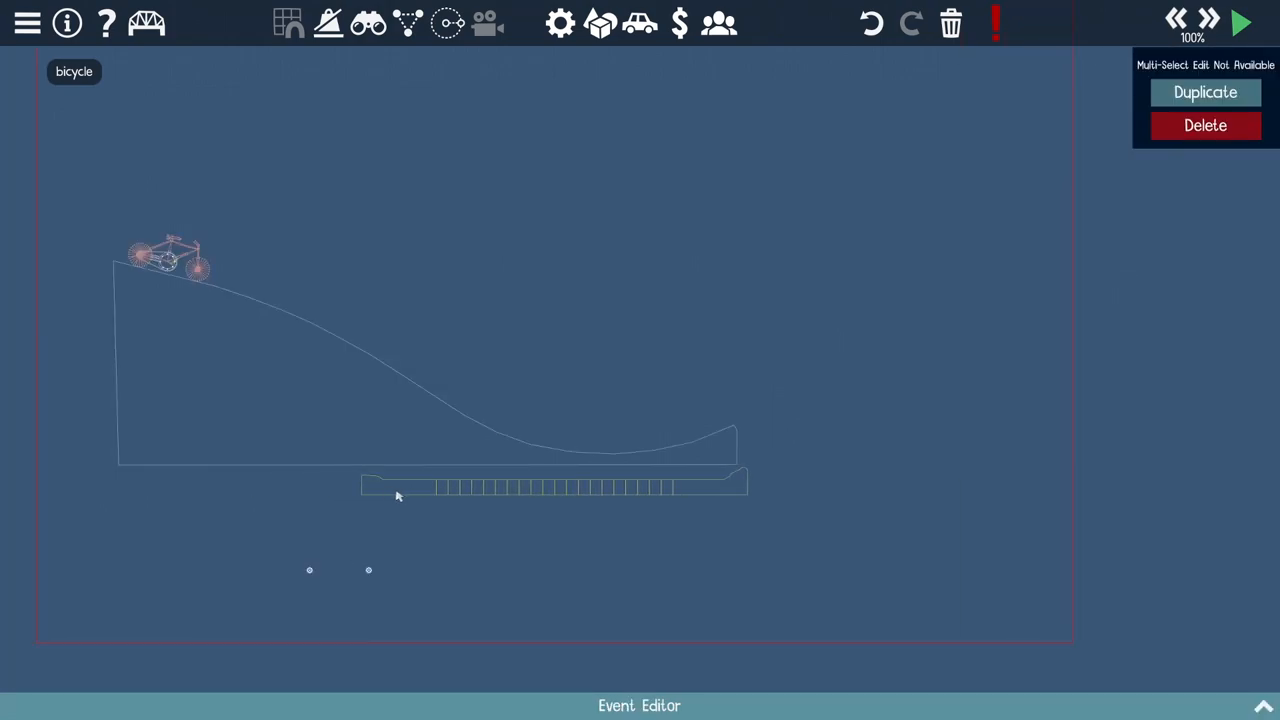
left_click(445, 502)
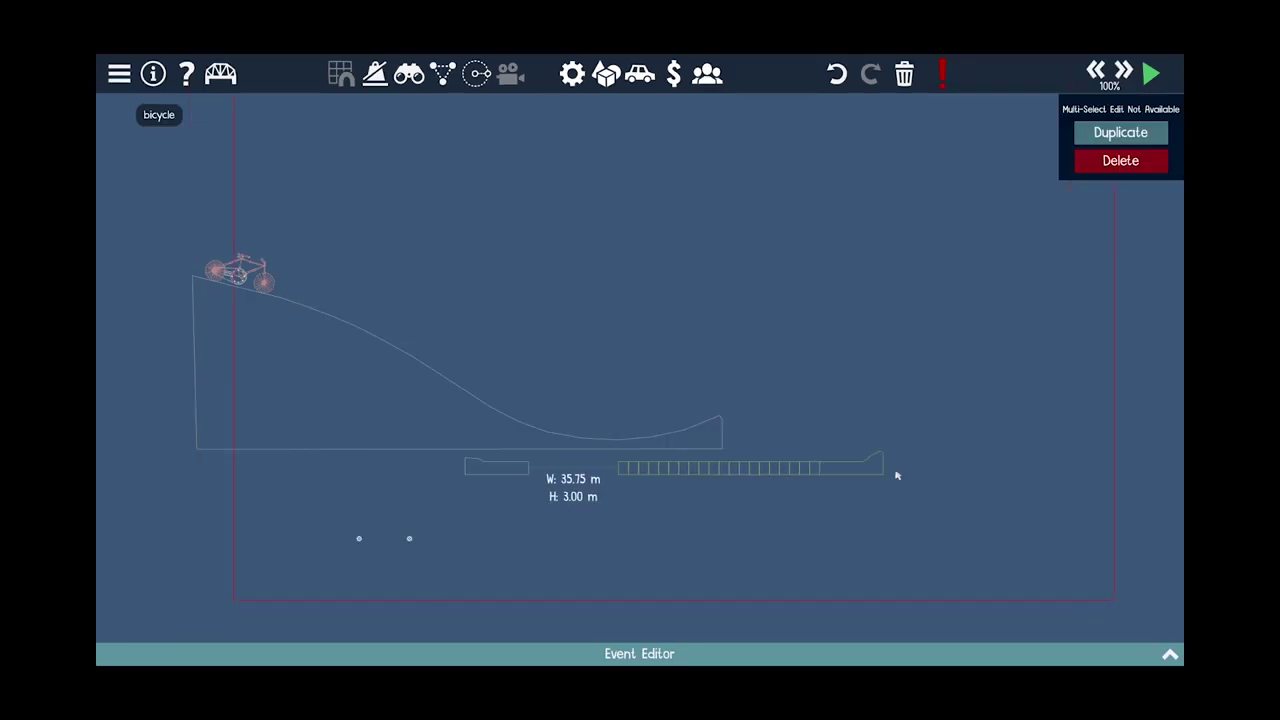
mouse_move(780, 465)
left_mouse_down()
mouse_move(845, 477)
mouse_move(808, 470)
left_mouse_up()
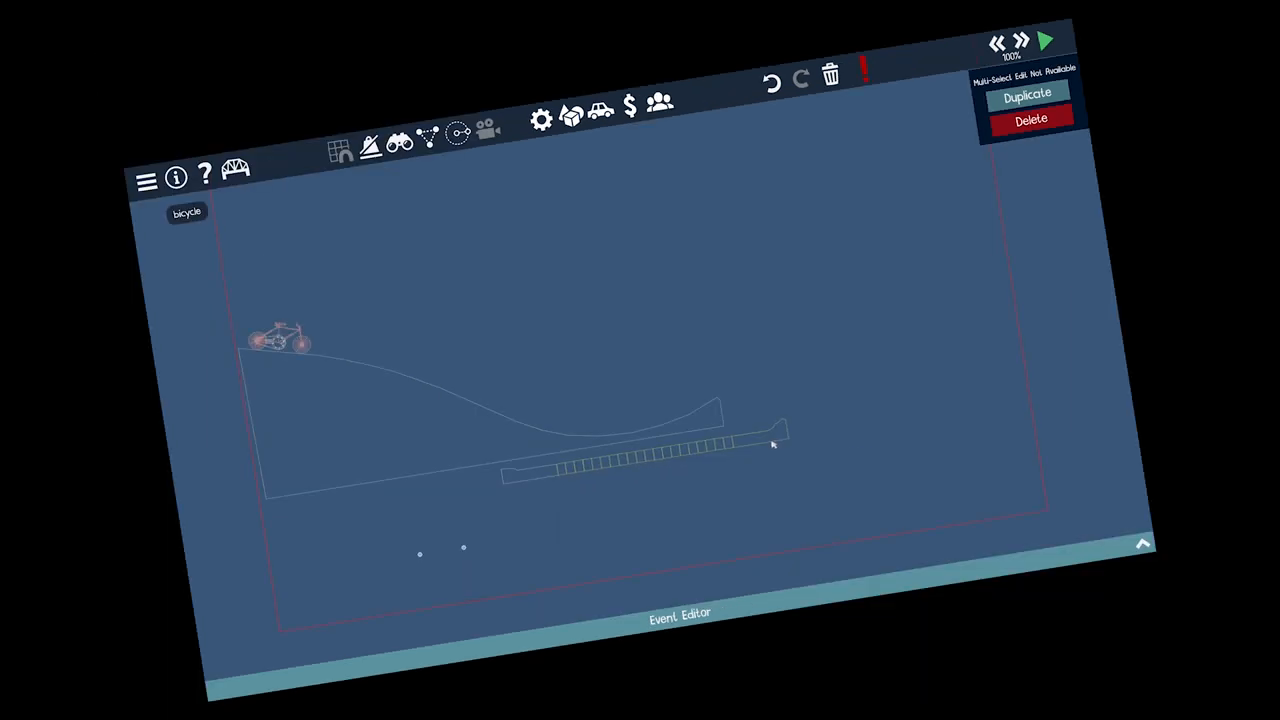
left_click(773, 445)
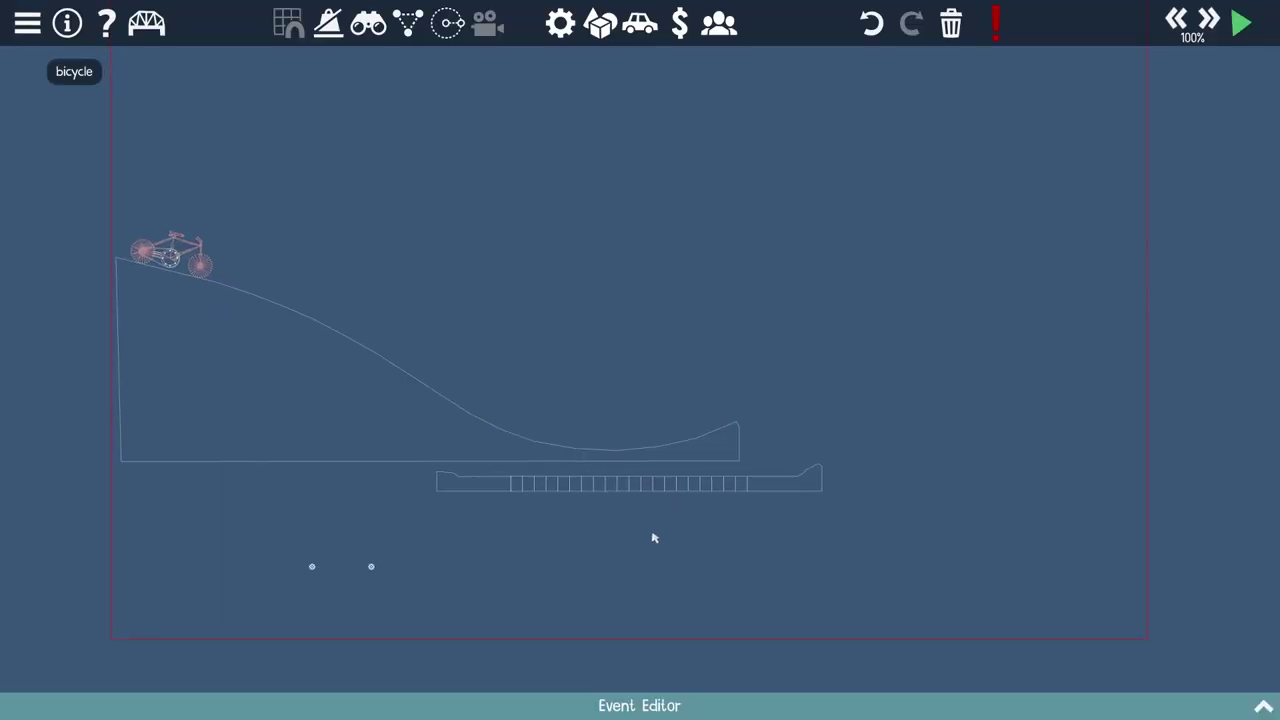
Step: Select the first wheel hub shape and set its rotation to -13°
left_click_drag(660, 515, 950, 445)
scroll(659, 499, "up", 4)
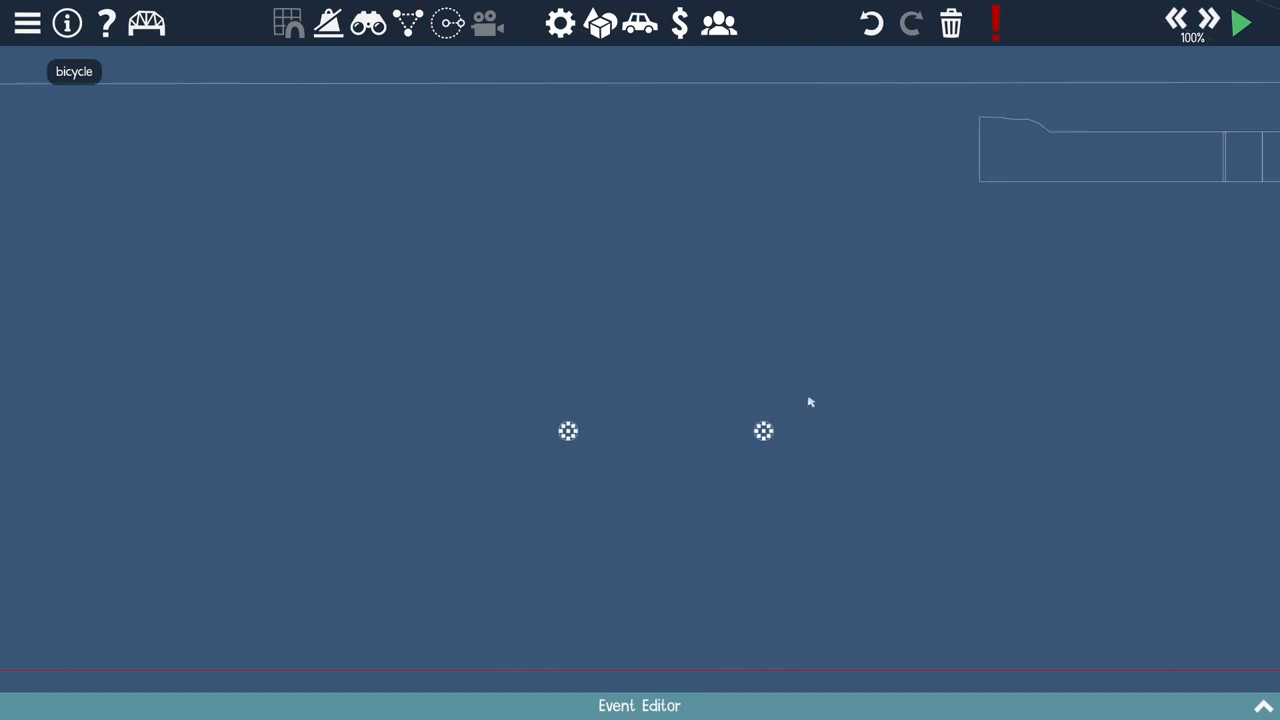
left_click_drag(815, 410, 784, 402)
left_click_drag(531, 508, 470, 504)
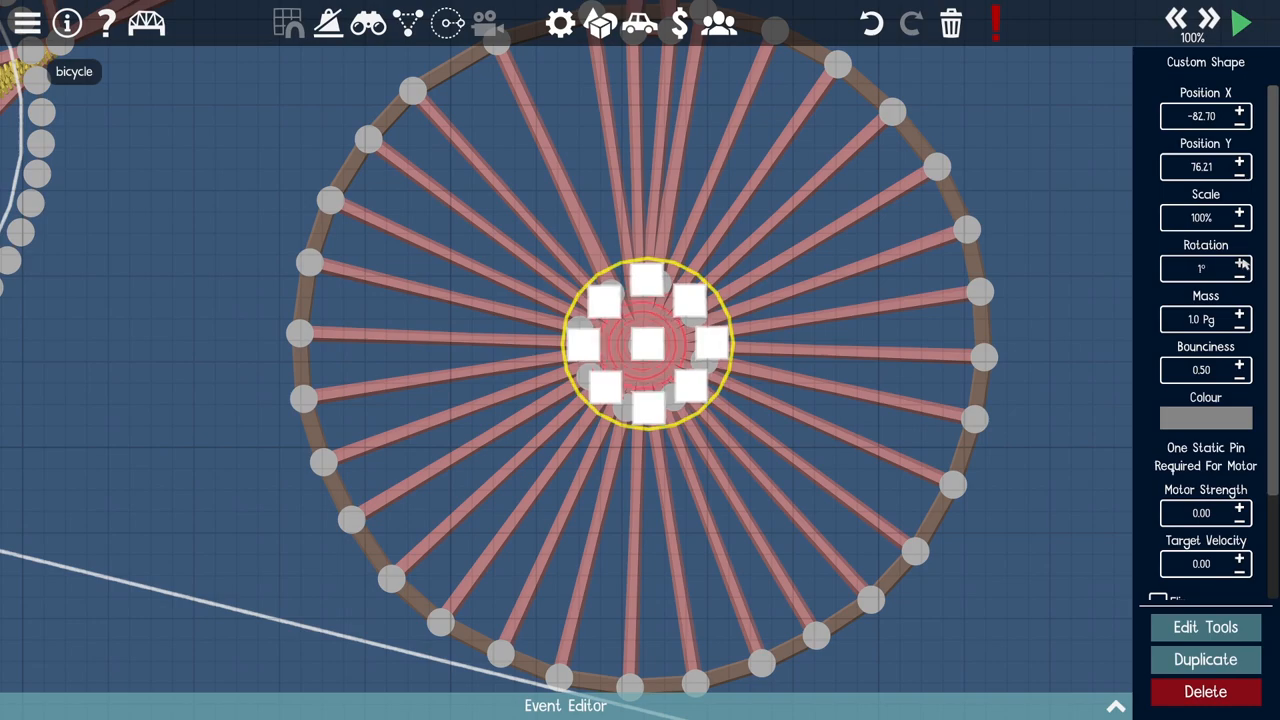
left_click(1240, 274)
left_click(1240, 274)
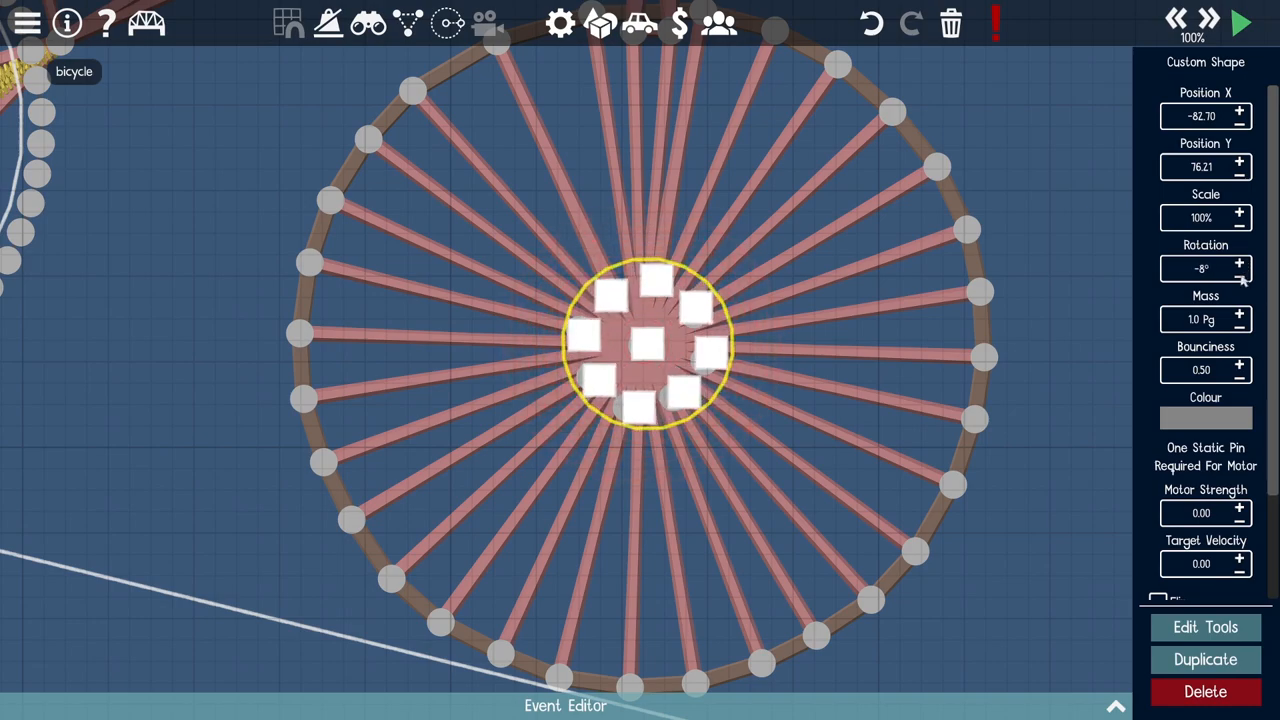
left_click(1240, 274)
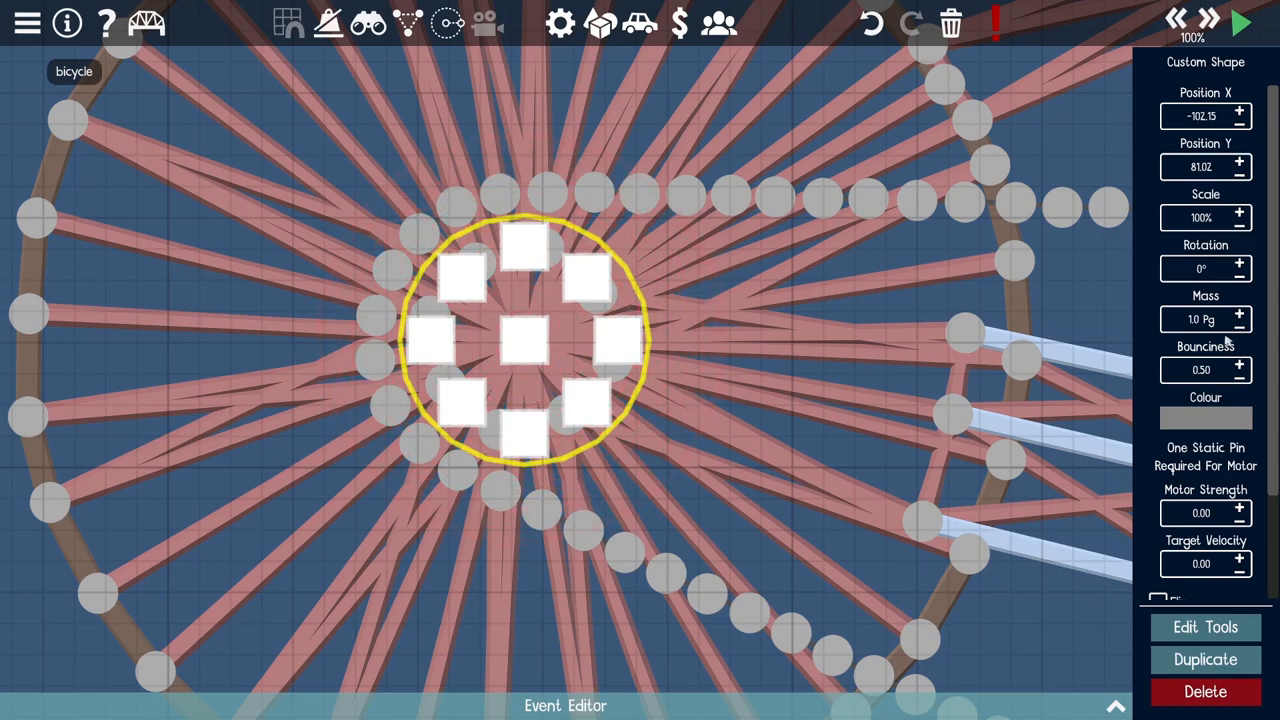
Step: Rotate the other hub shape to match, then toggle into sandbox and back to the editor
left_click(1240, 274)
scroll(530, 340, "down", 5)
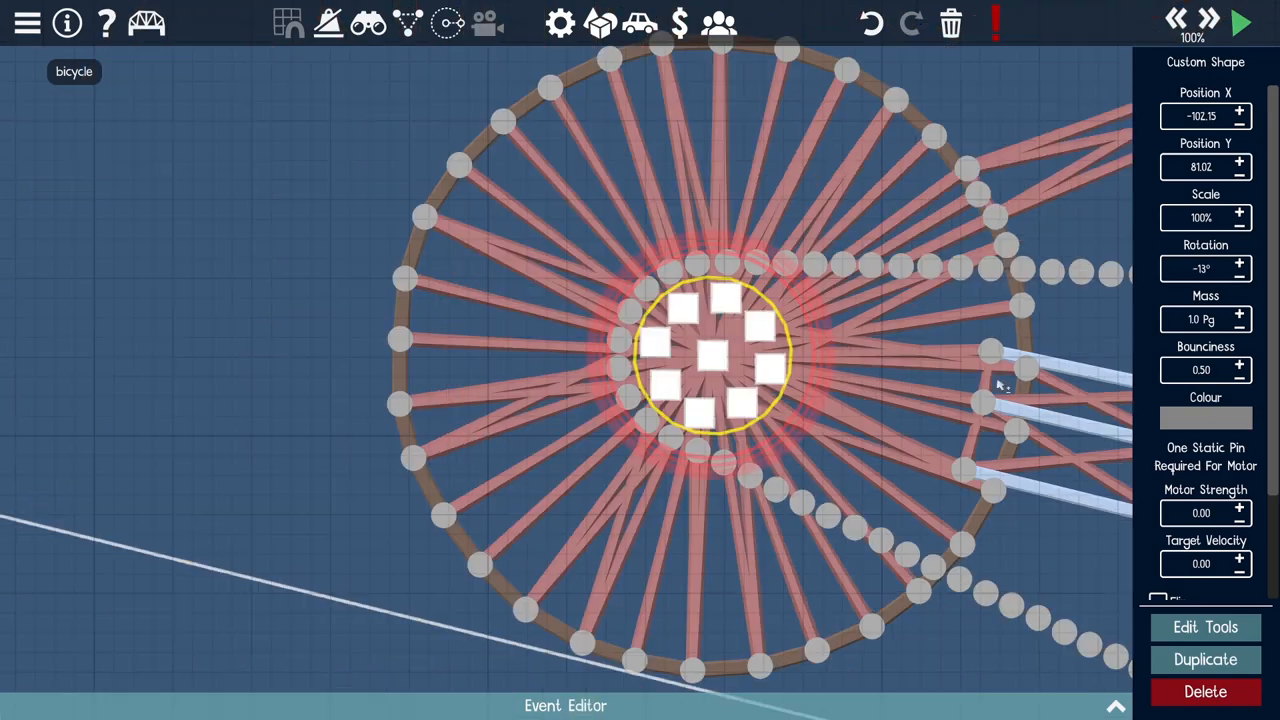
scroll(400, 340, "down", 3)
left_click(658, 408)
key("d")
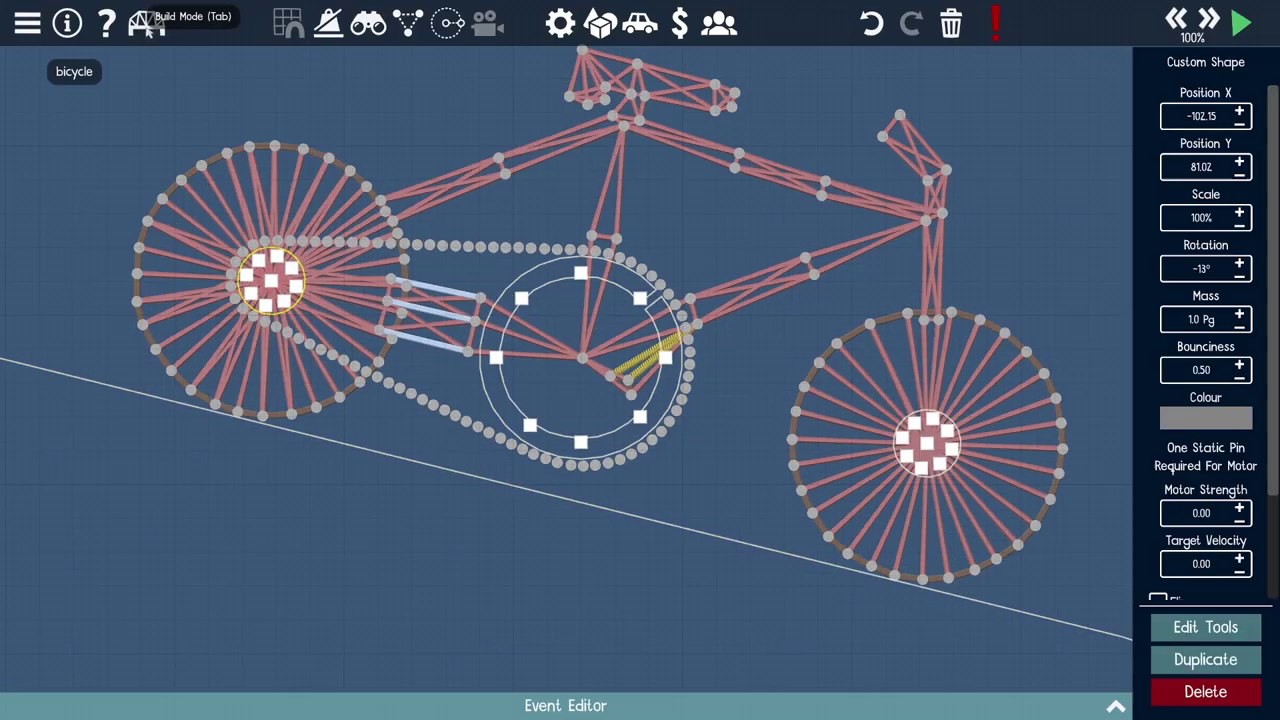
key("Tab")
left_click(146, 22)
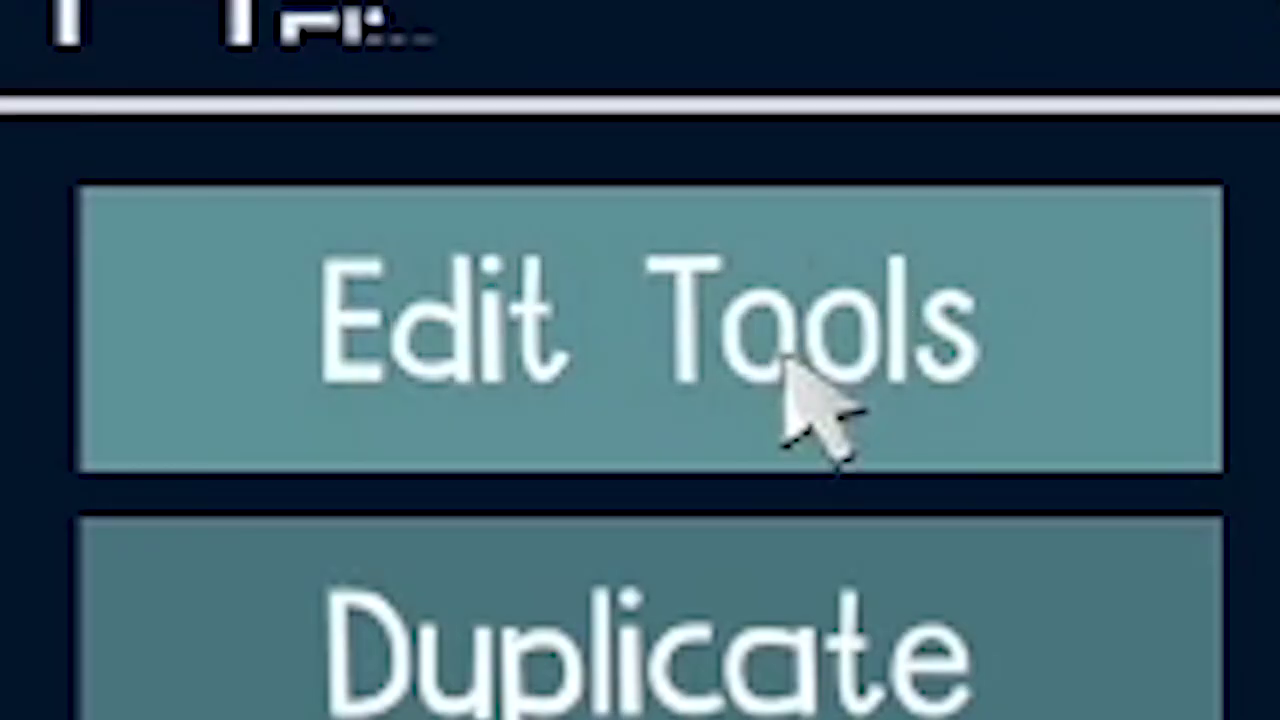
Step: Check the ramp shape's static pins in Edit Tools, then return to sandbox building
left_click(1206, 627)
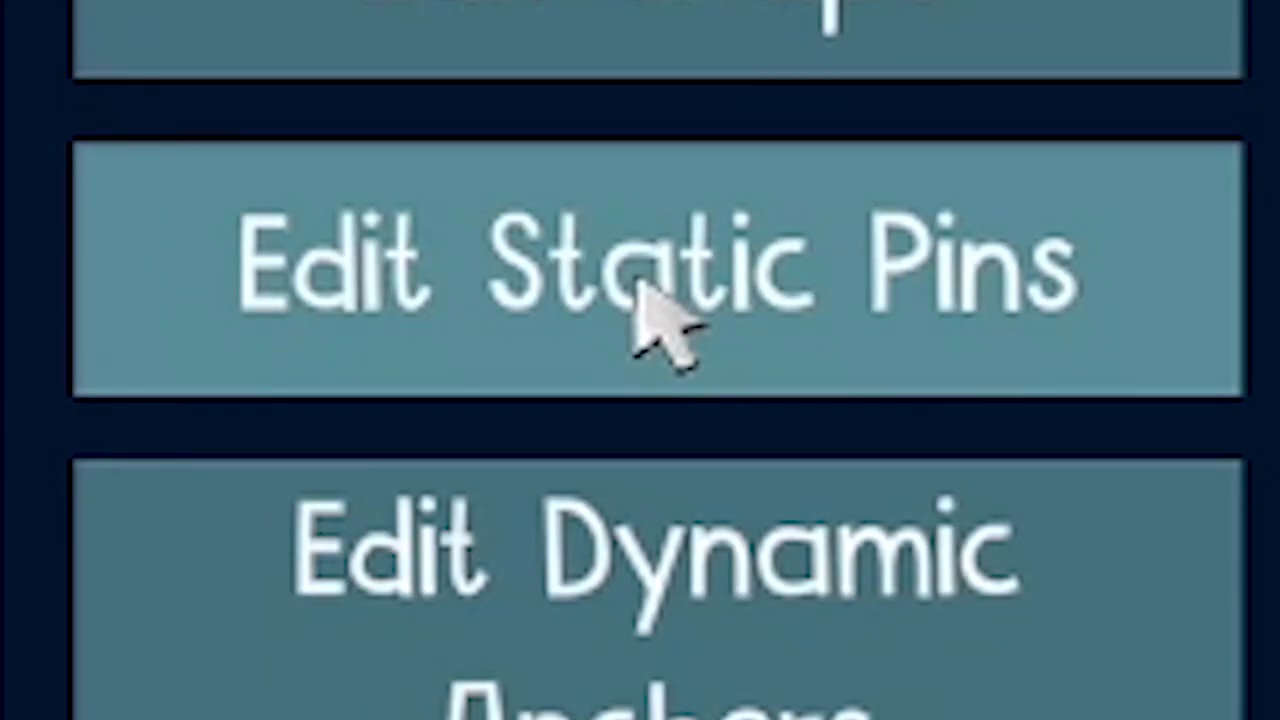
left_click(640, 300)
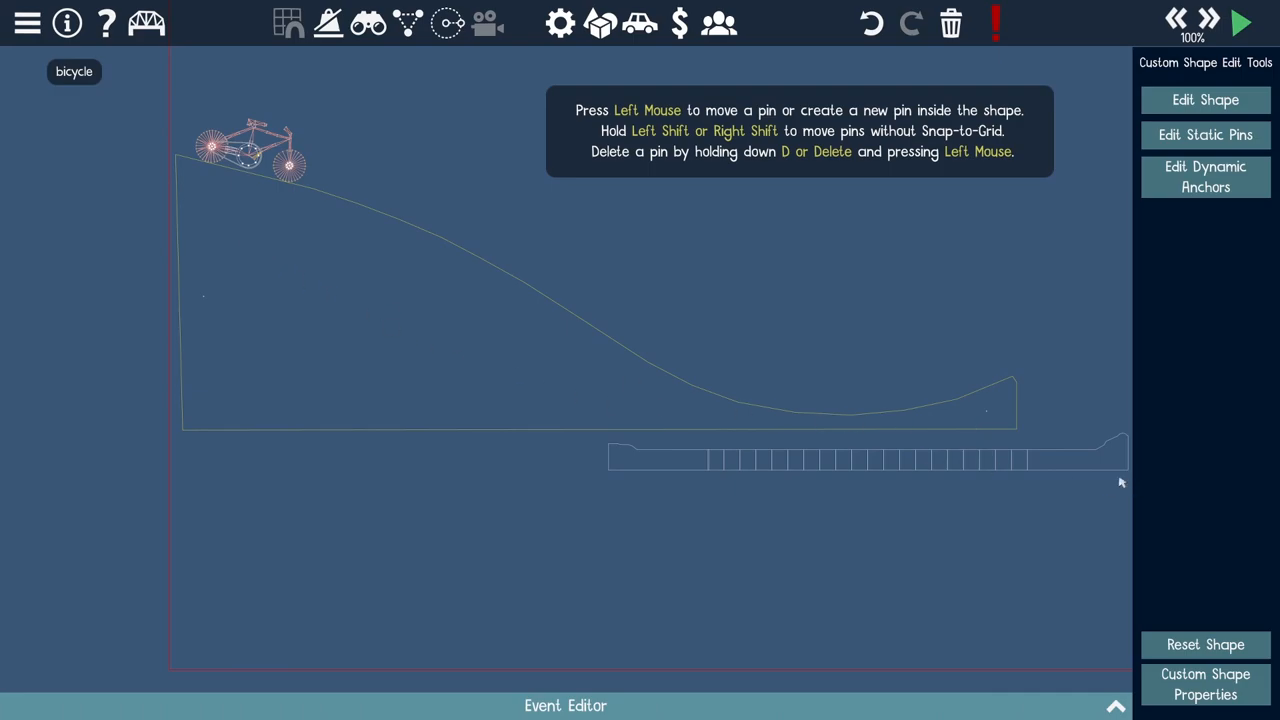
key("Escape")
scroll(715, 330, "up", 2)
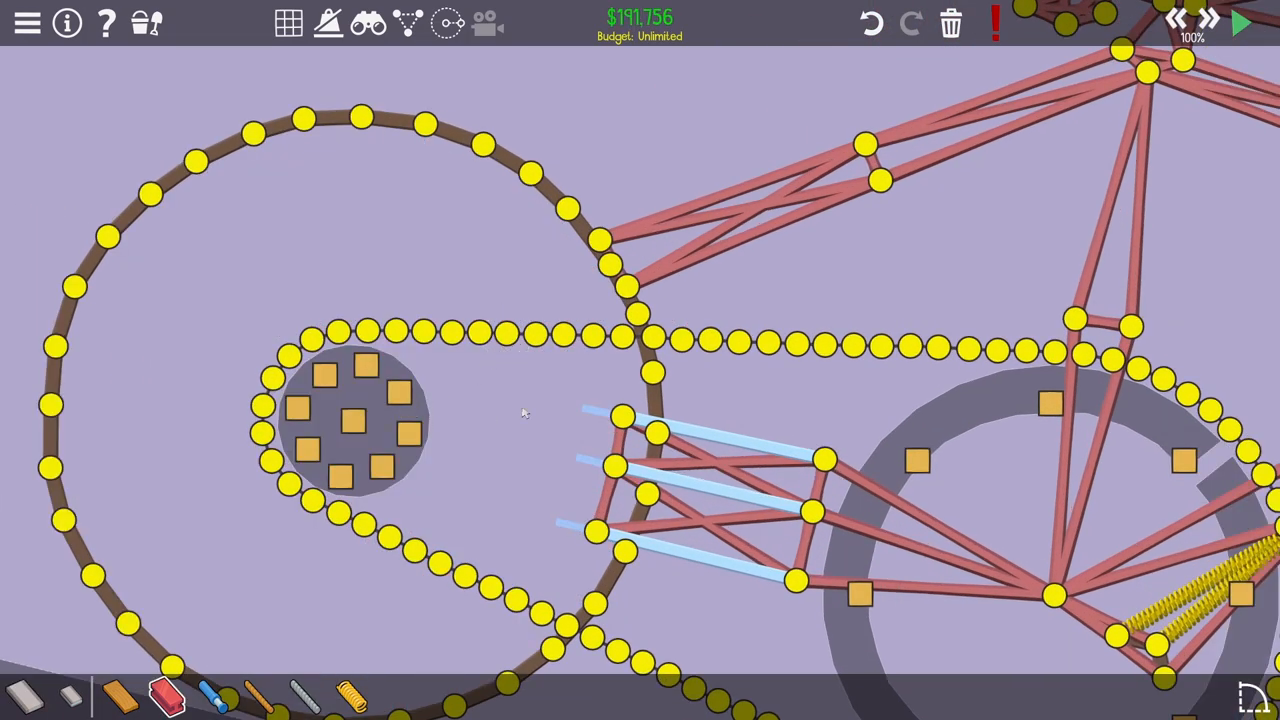
Step: Add steel beams tying the rear hub centre to the upper, lower and lowest frame joints
left_click(600, 238)
left_click(358, 412)
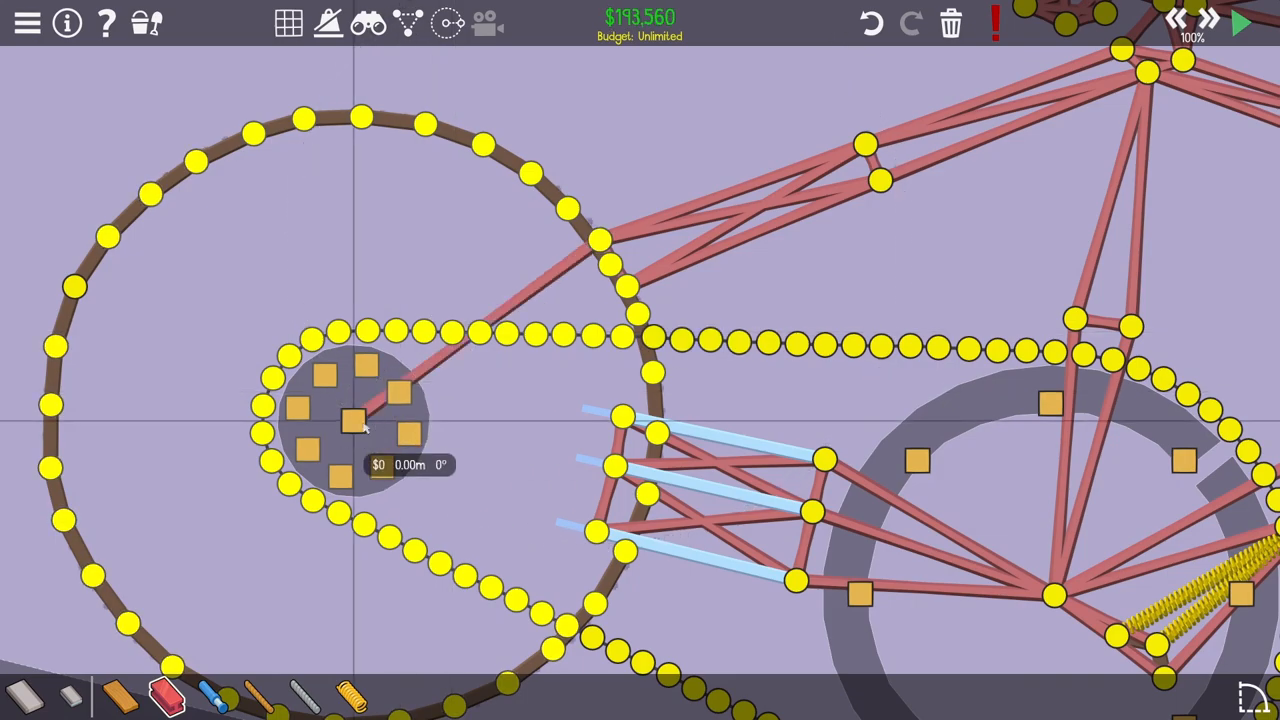
left_click(625, 290)
left_click(620, 416)
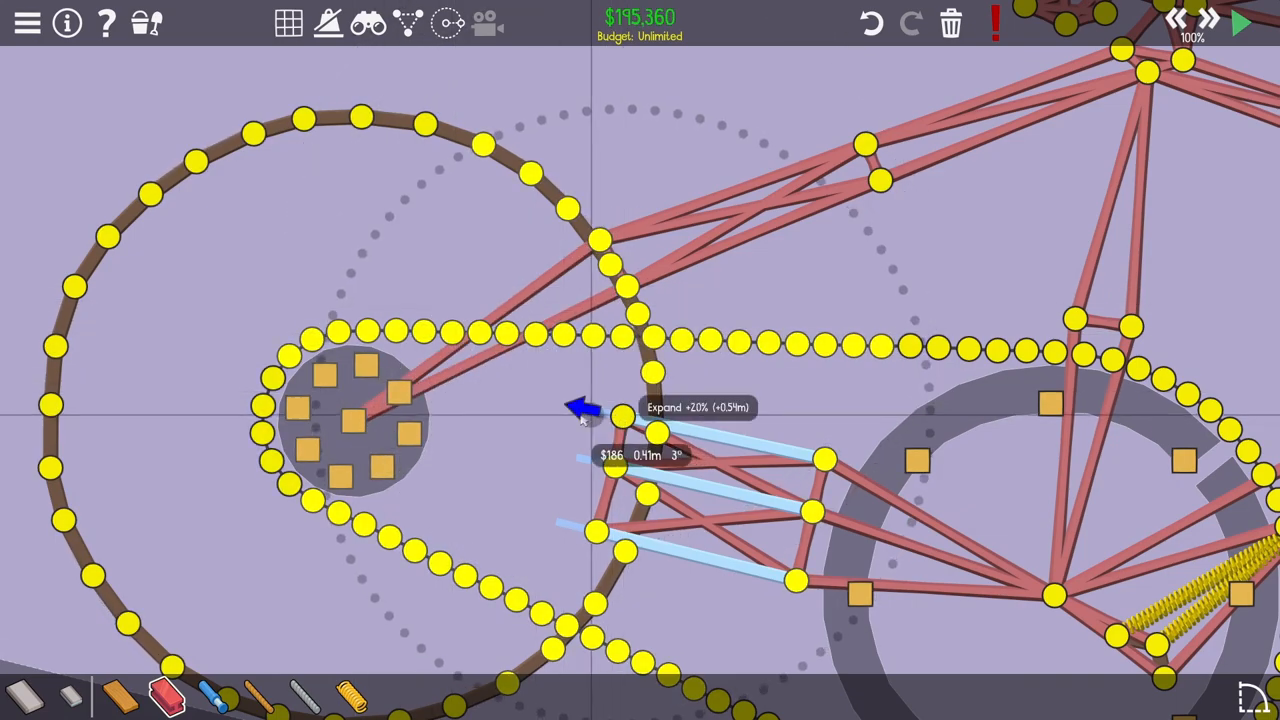
left_click(353, 420)
left_click(612, 467)
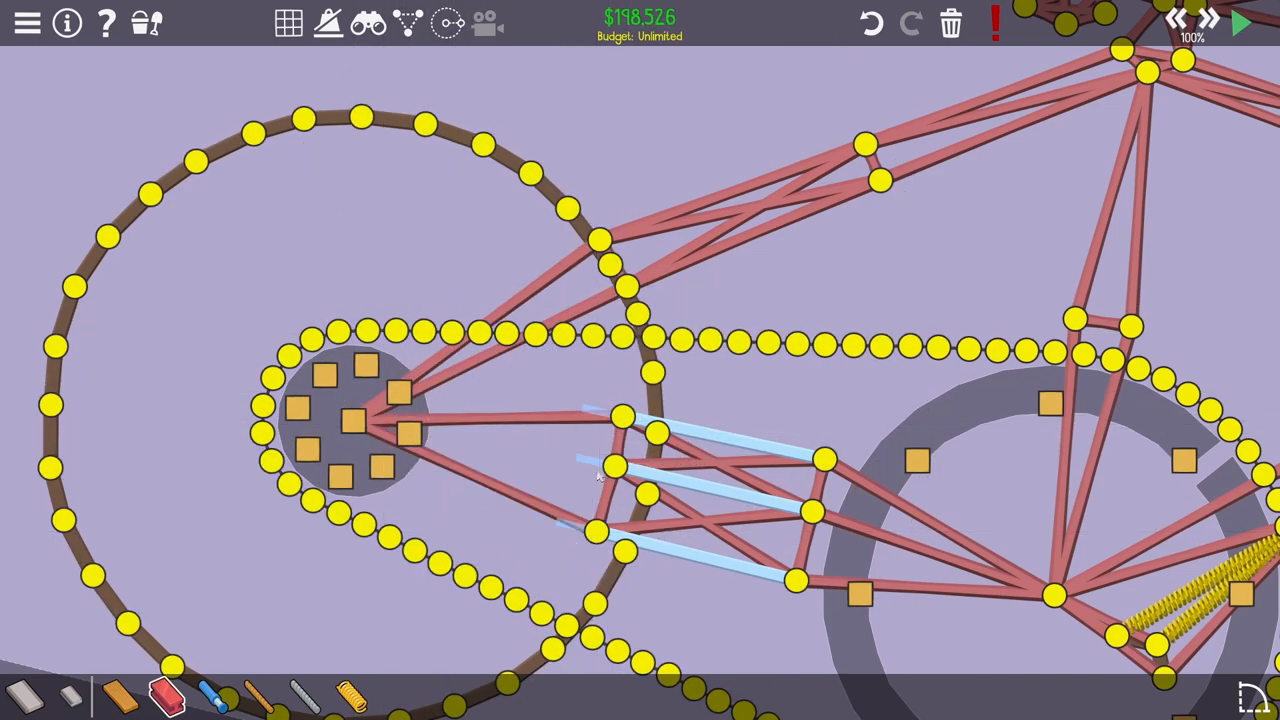
left_click(358, 420)
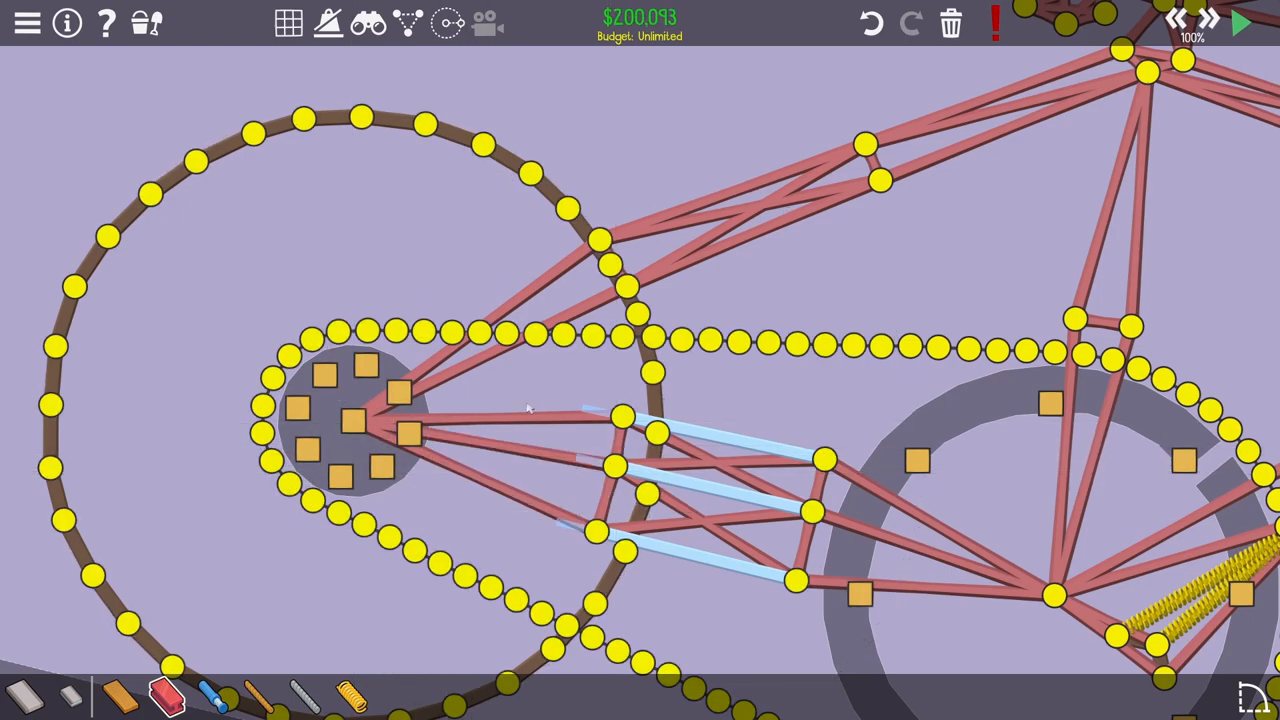
scroll(572, 318, "down", 3)
scroll(600, 320, "up", 4)
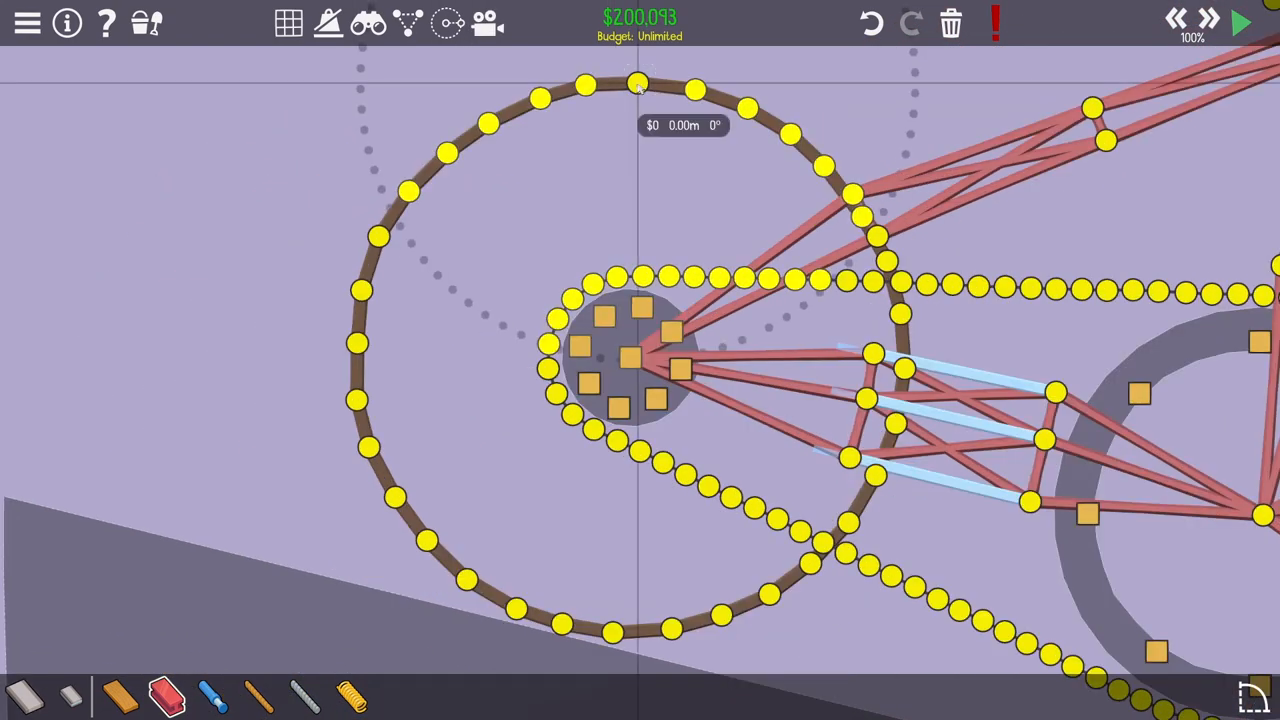
Step: Run steel spokes from the rear hub centre to every rim joint around the wheel
left_click(605, 318)
left_click(628, 355)
left_click(637, 83)
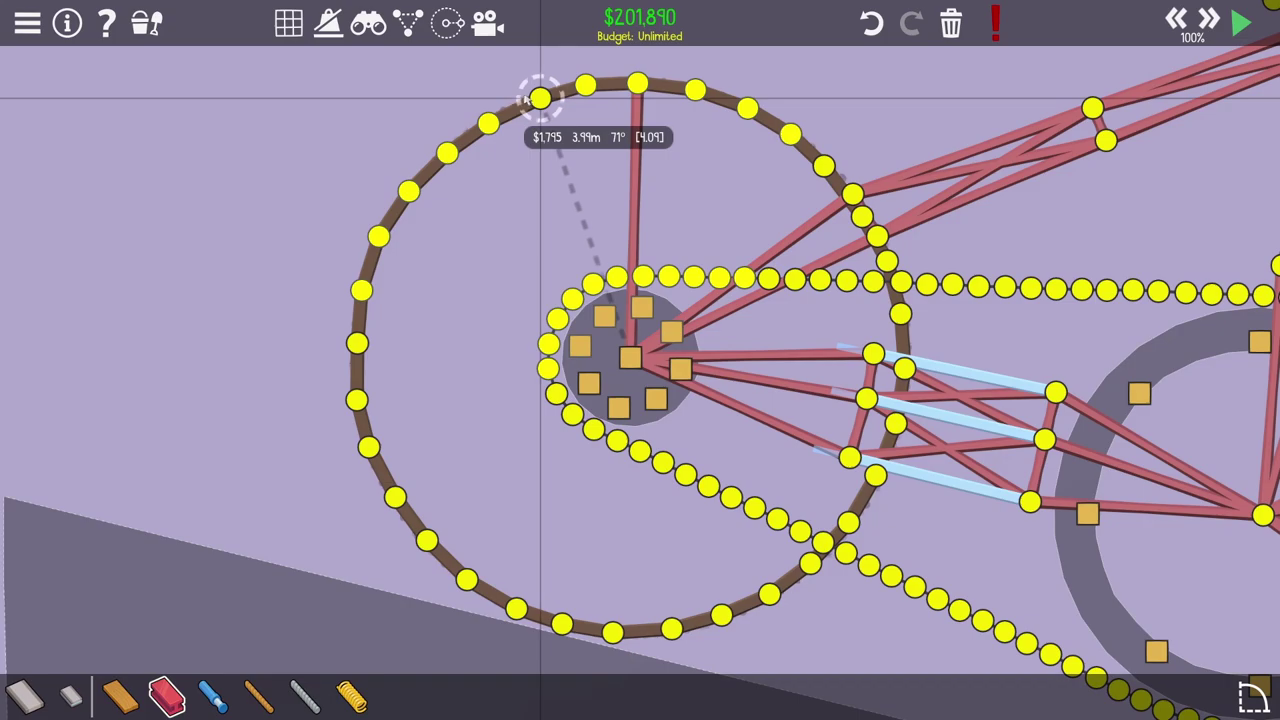
left_click(540, 97)
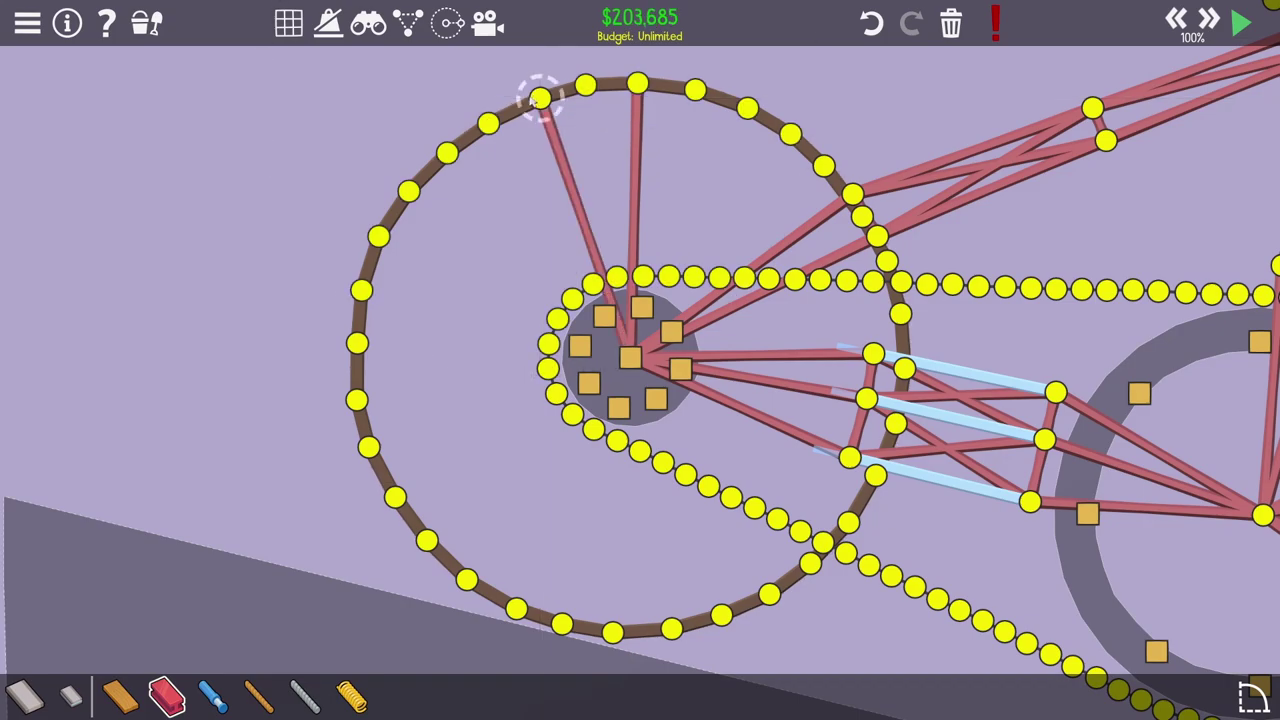
left_click(628, 355)
scroll(600, 380, "down", 2)
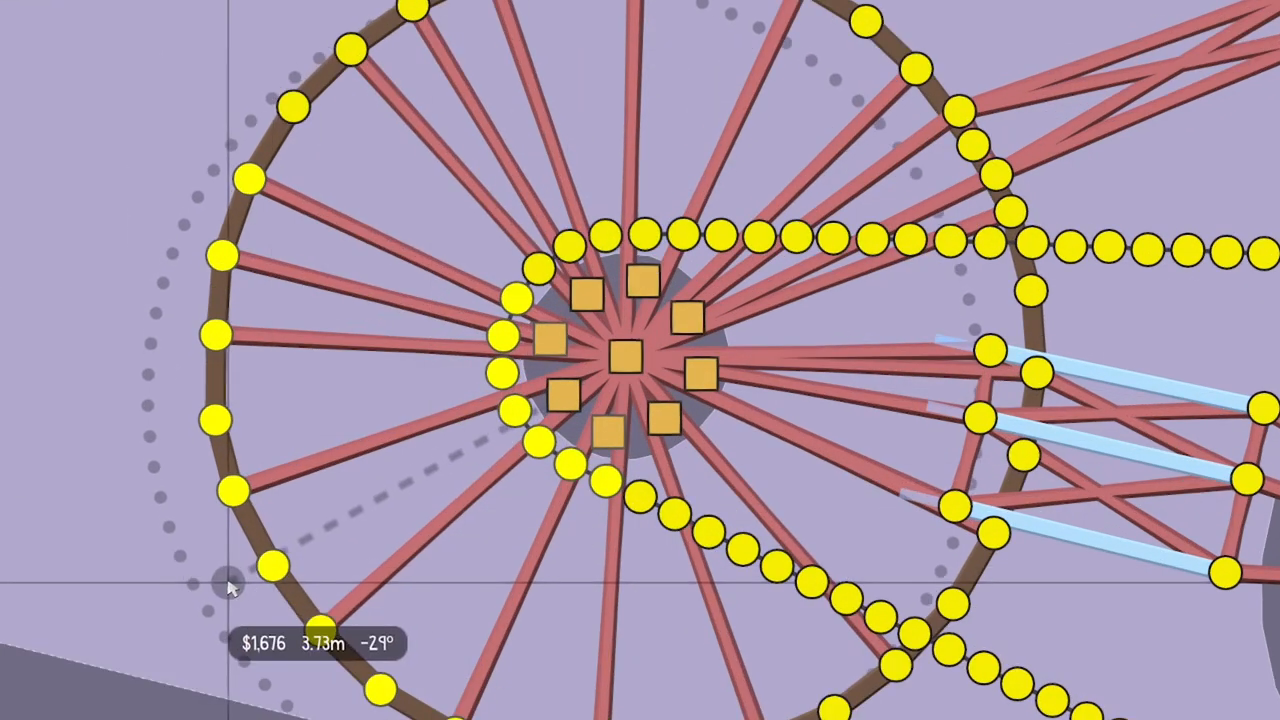
left_click(395, 495)
scroll(500, 440, "up", 2)
left_click(628, 355)
left_click(615, 630)
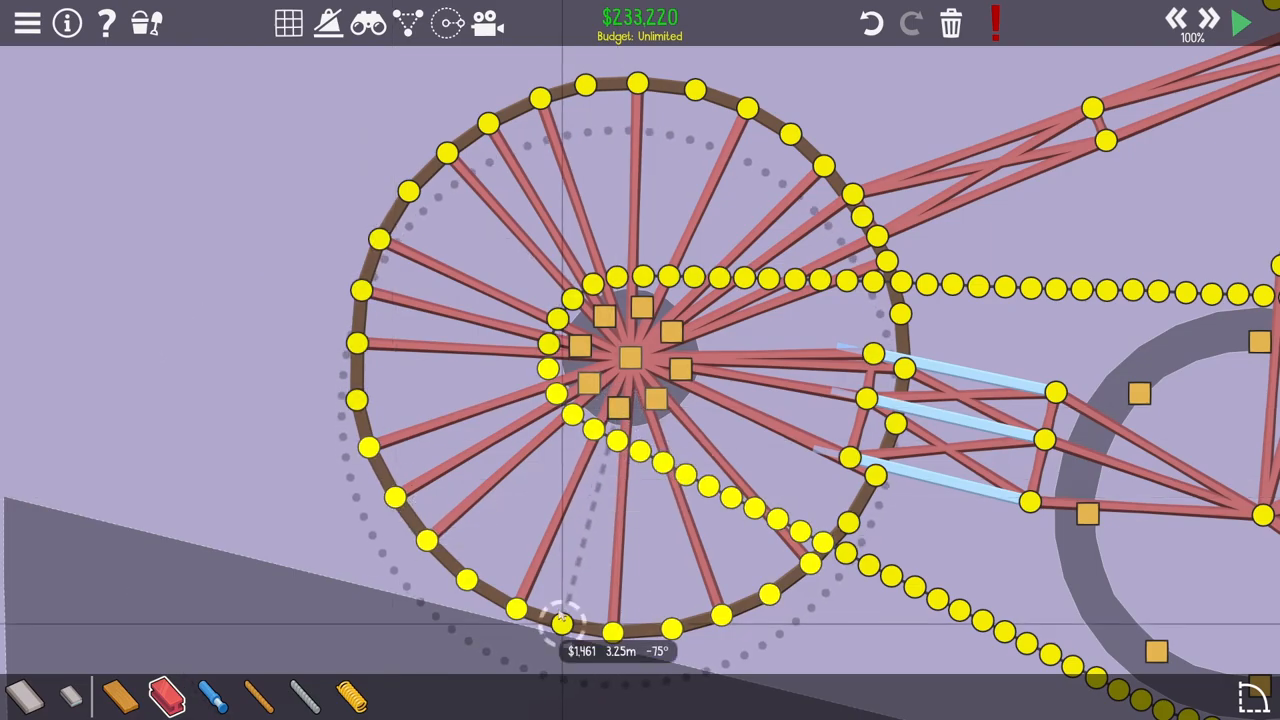
left_click(628, 355)
left_click(670, 625)
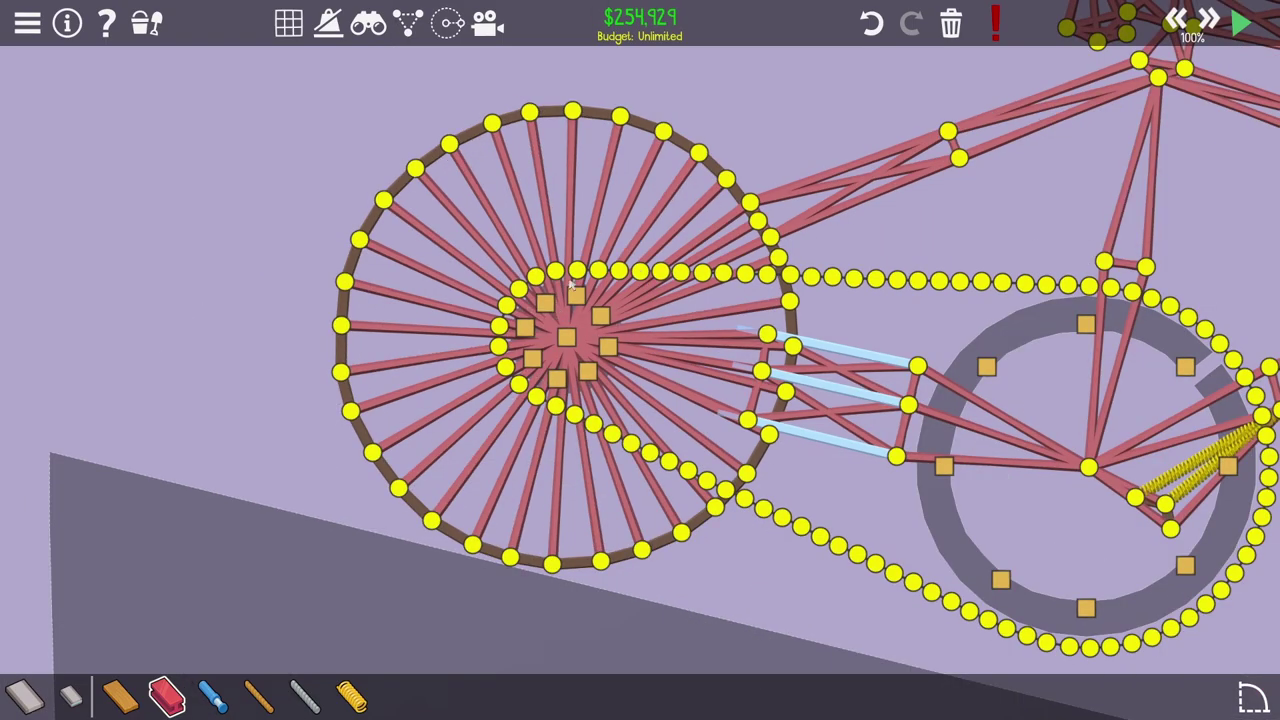
scroll(575, 285, "down", 3)
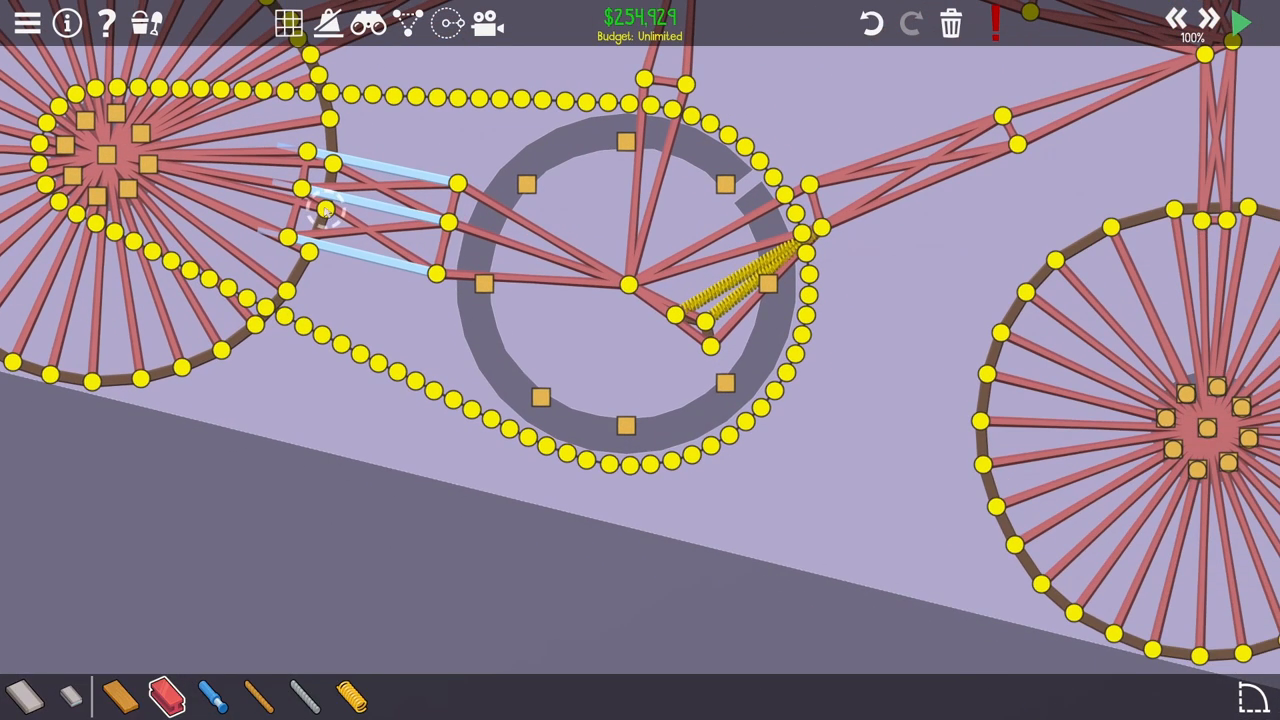
scroll(608, 302, "up", 2)
scroll(608, 302, "up", 2)
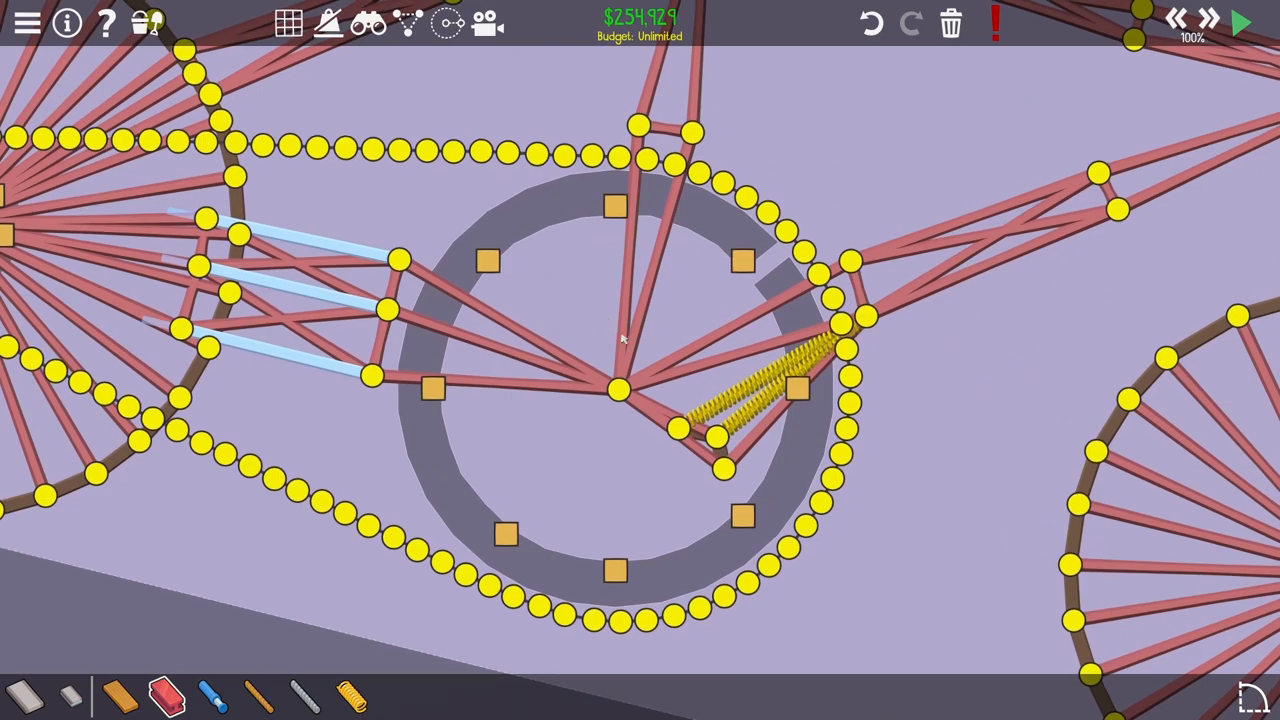
Step: Spoke the pedal cog centre to each of its six surrounding anchor pins
left_click(618, 378)
left_click(487, 252)
left_click(618, 378)
left_click(432, 378)
left_click(617, 388)
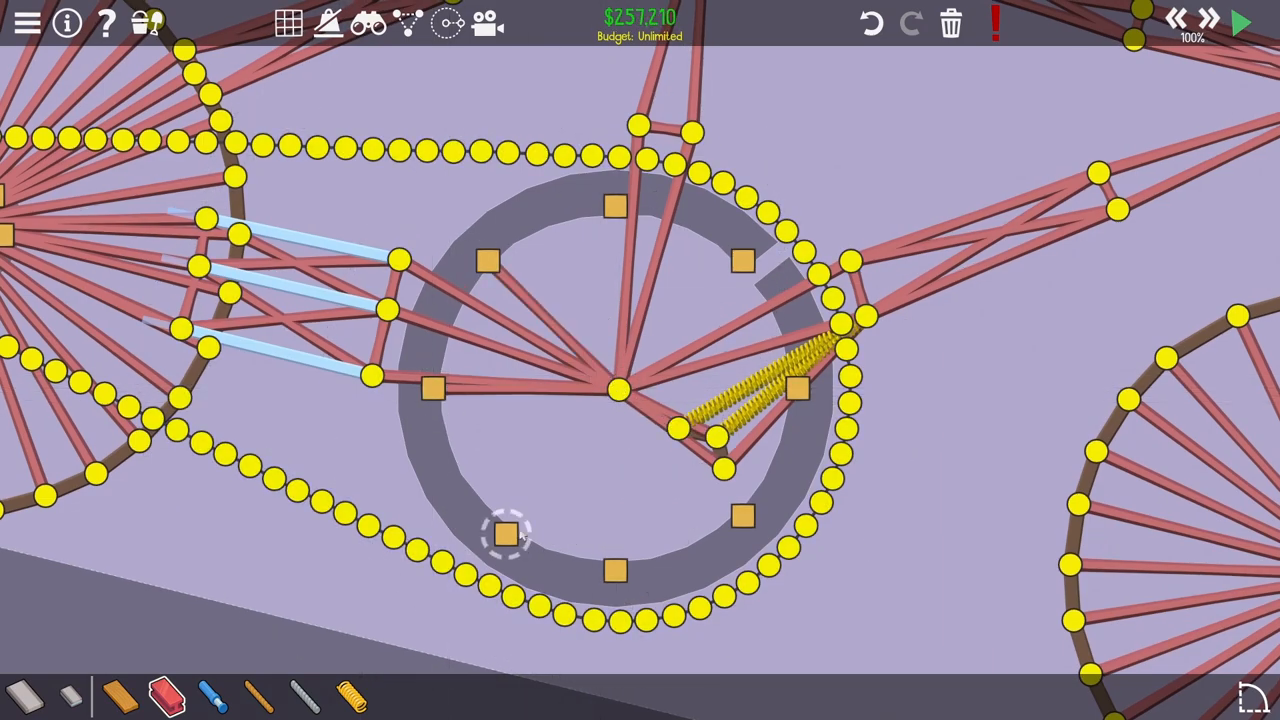
left_click(505, 532)
left_click(617, 388)
left_click(615, 570)
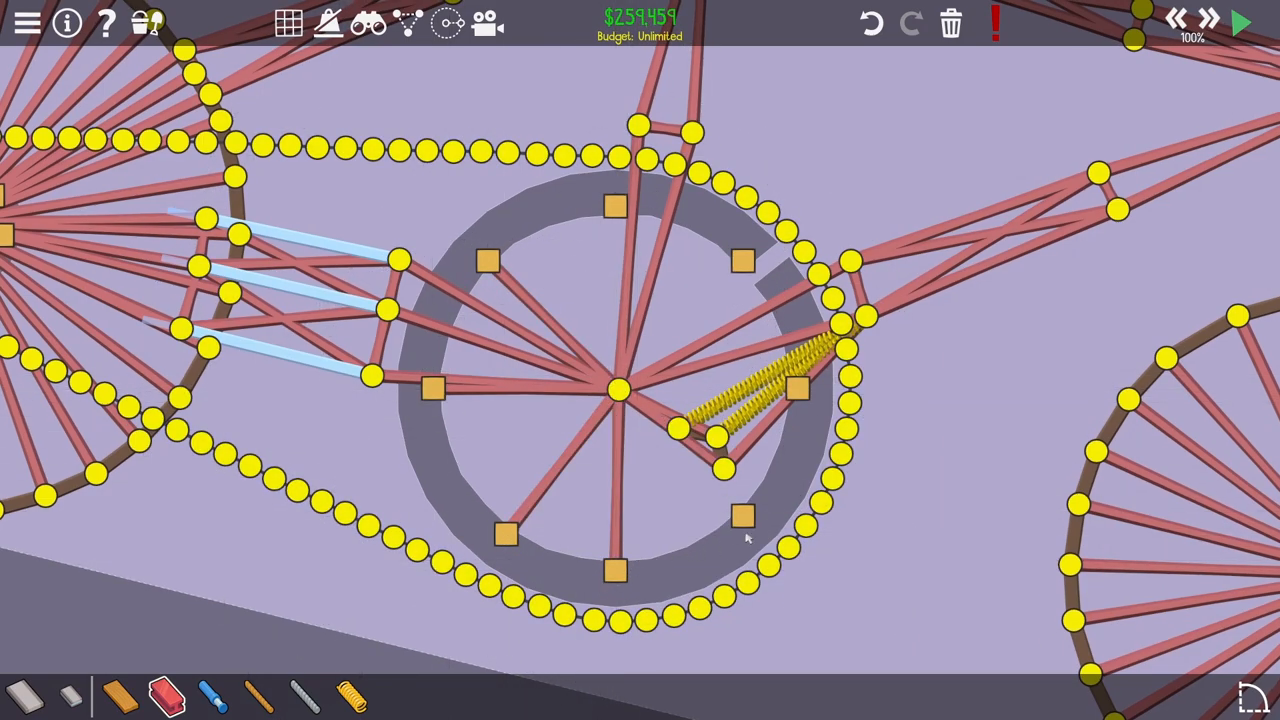
left_click(617, 388)
left_click(742, 515)
left_click(617, 388)
left_click(742, 262)
scroll(745, 268, "down", 5)
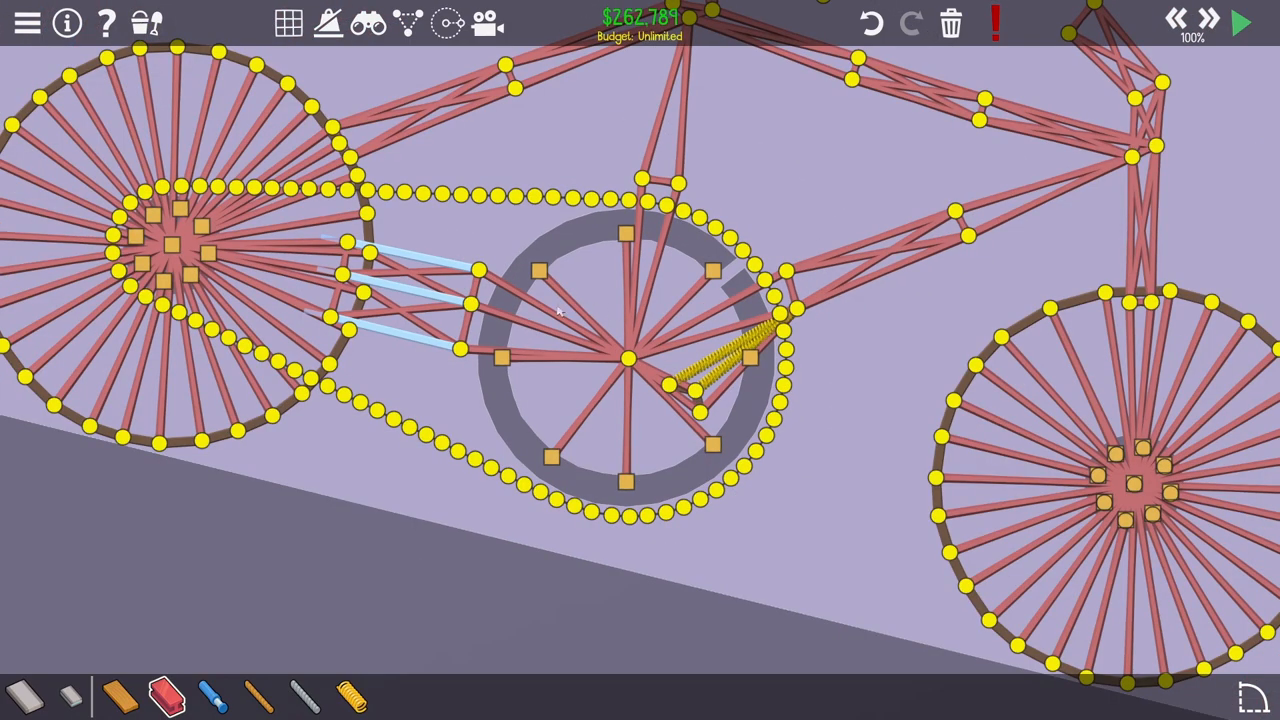
scroll(830, 420, "up", 5)
left_click_drag(720, 478, 675, 285)
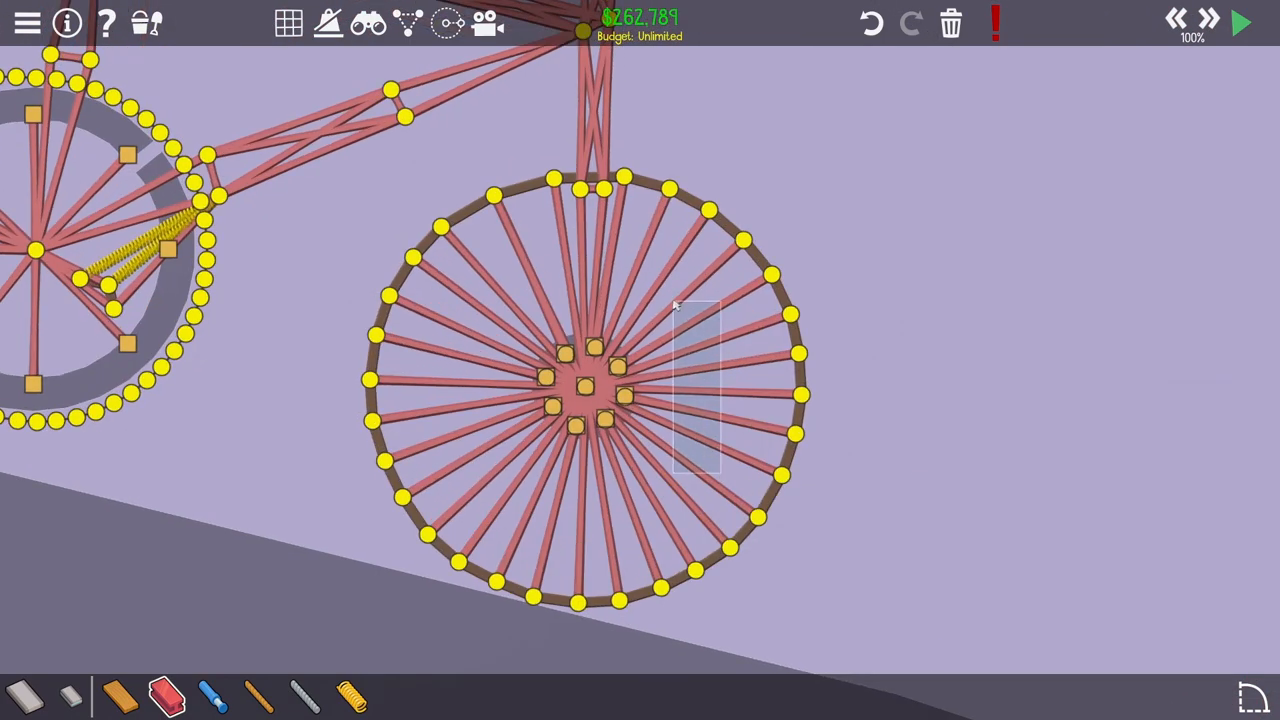
scroll(688, 299, "down", 4)
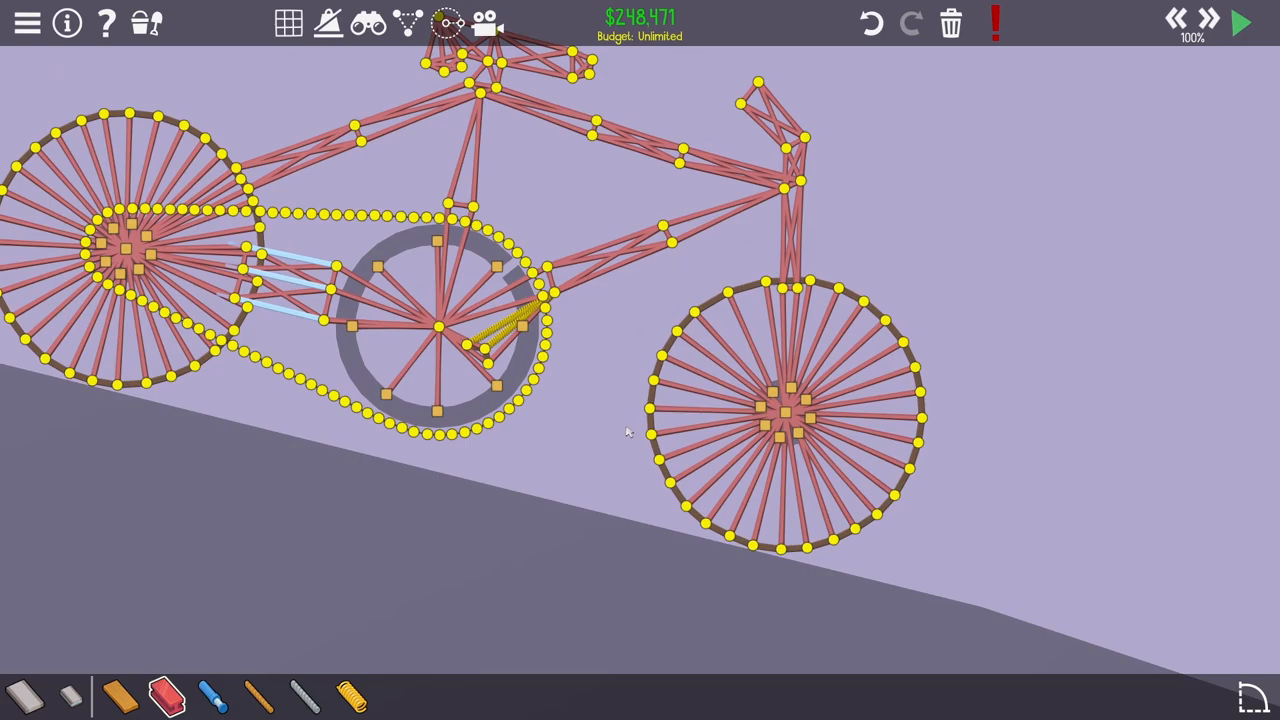
scroll(845, 417, "up", 3)
scroll(772, 414, "up", 3)
scroll(762, 415, "down", 3)
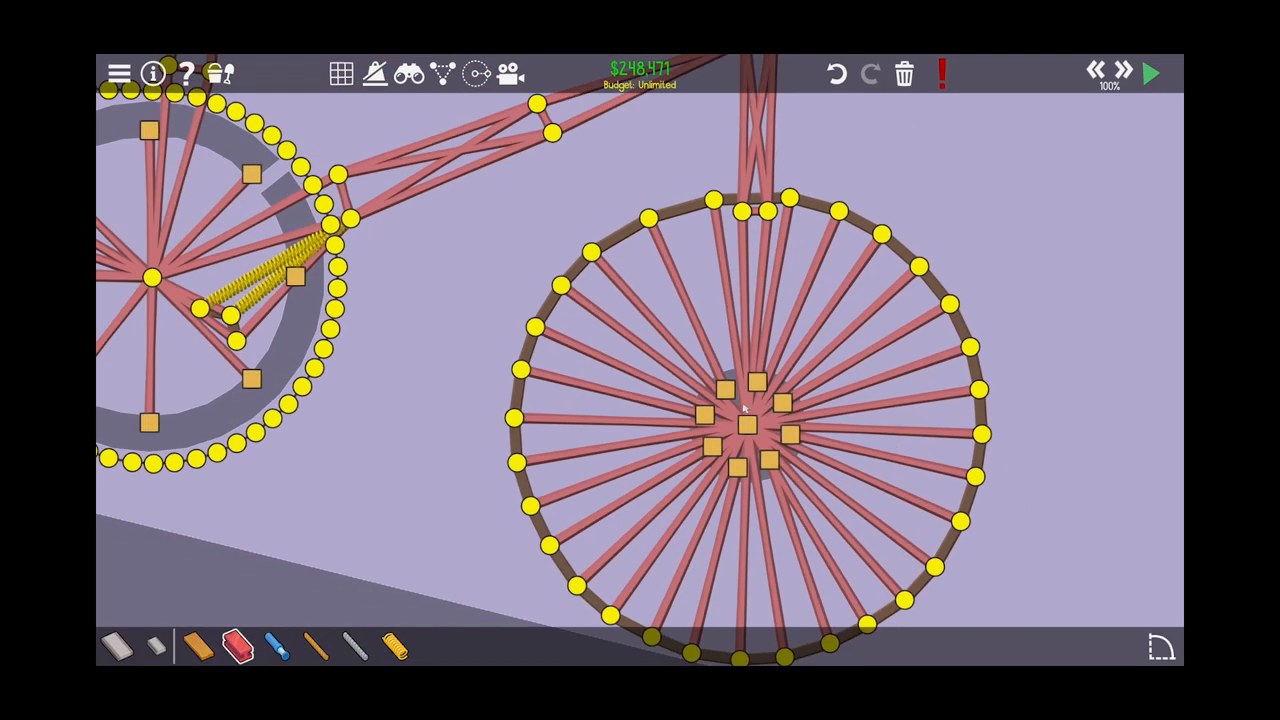
scroll(745, 405, "down", 4)
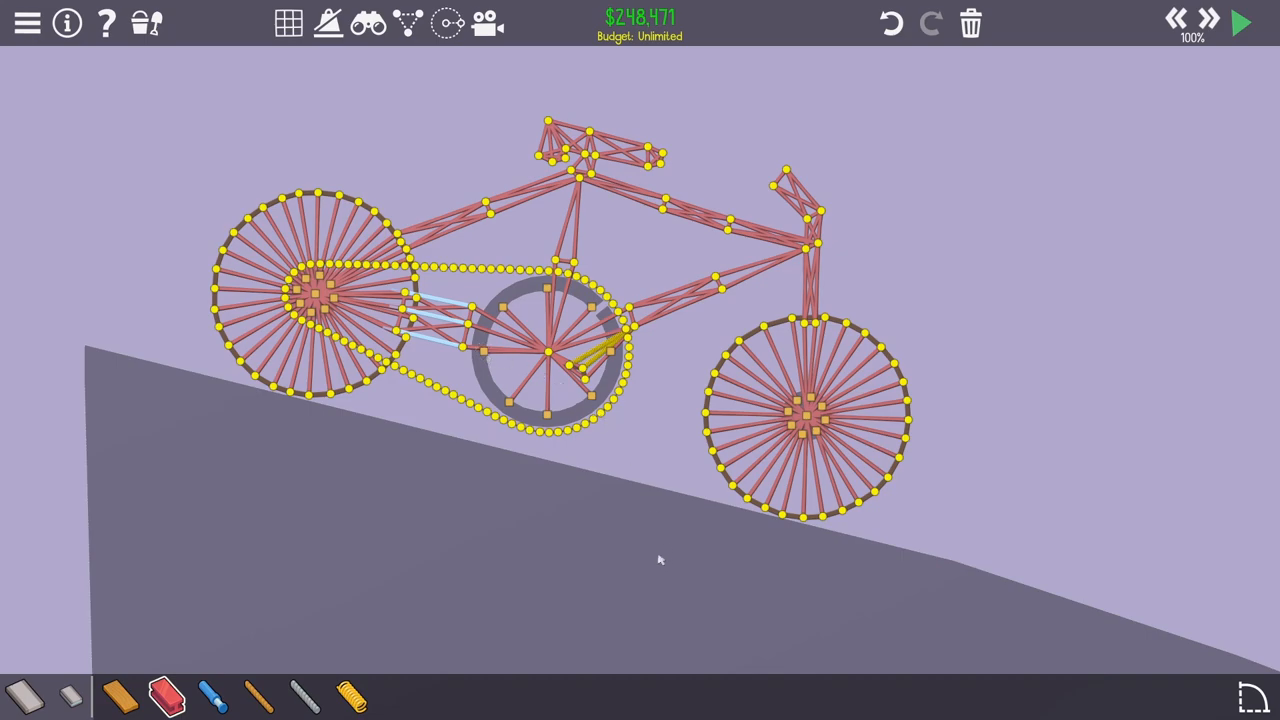
Step: After a test run, brace the frame joint near the drive cog to the front wheel hub with two beam runs
key("space")
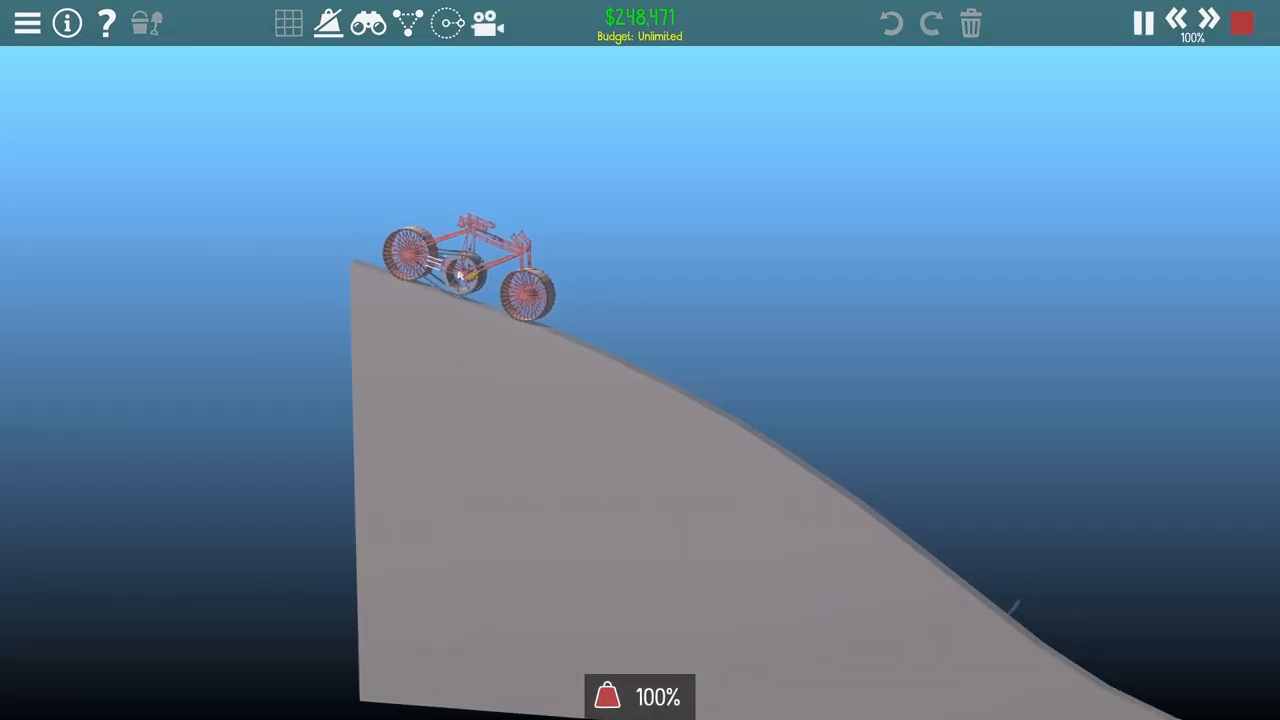
scroll(1068, 400, "down", 3)
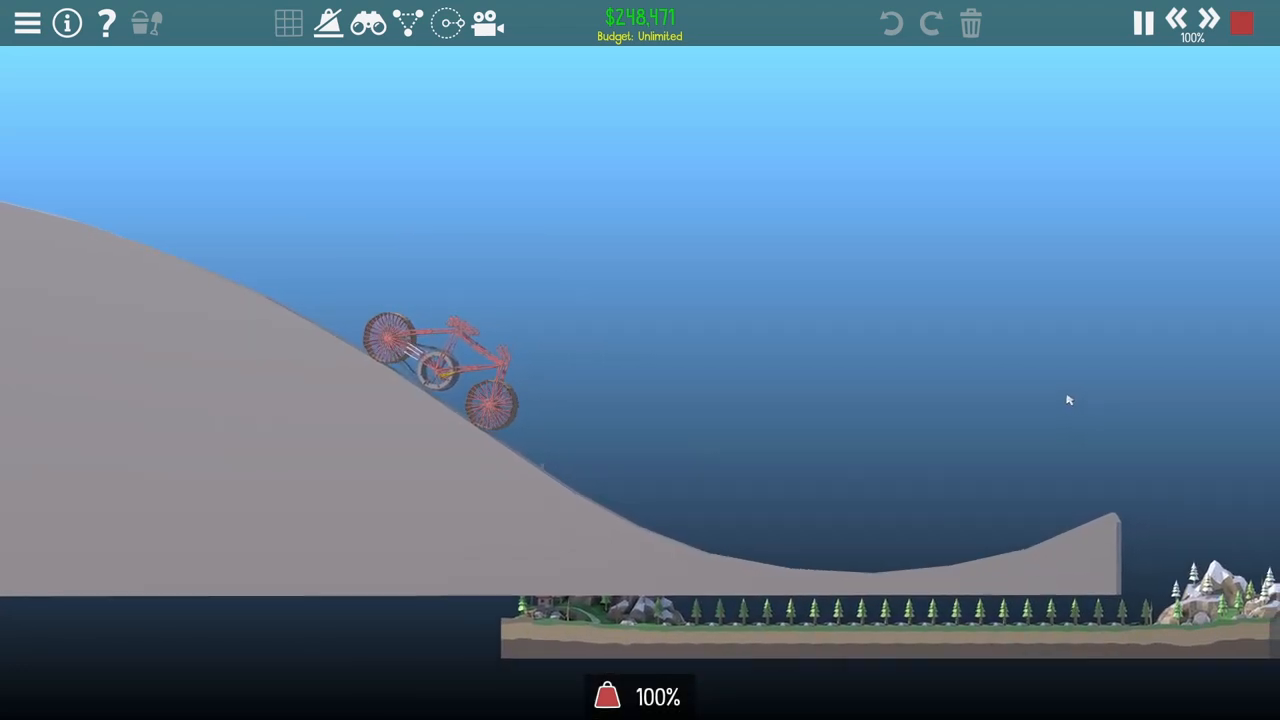
scroll(1068, 400, "down", 2)
scroll(900, 370, "down", 2)
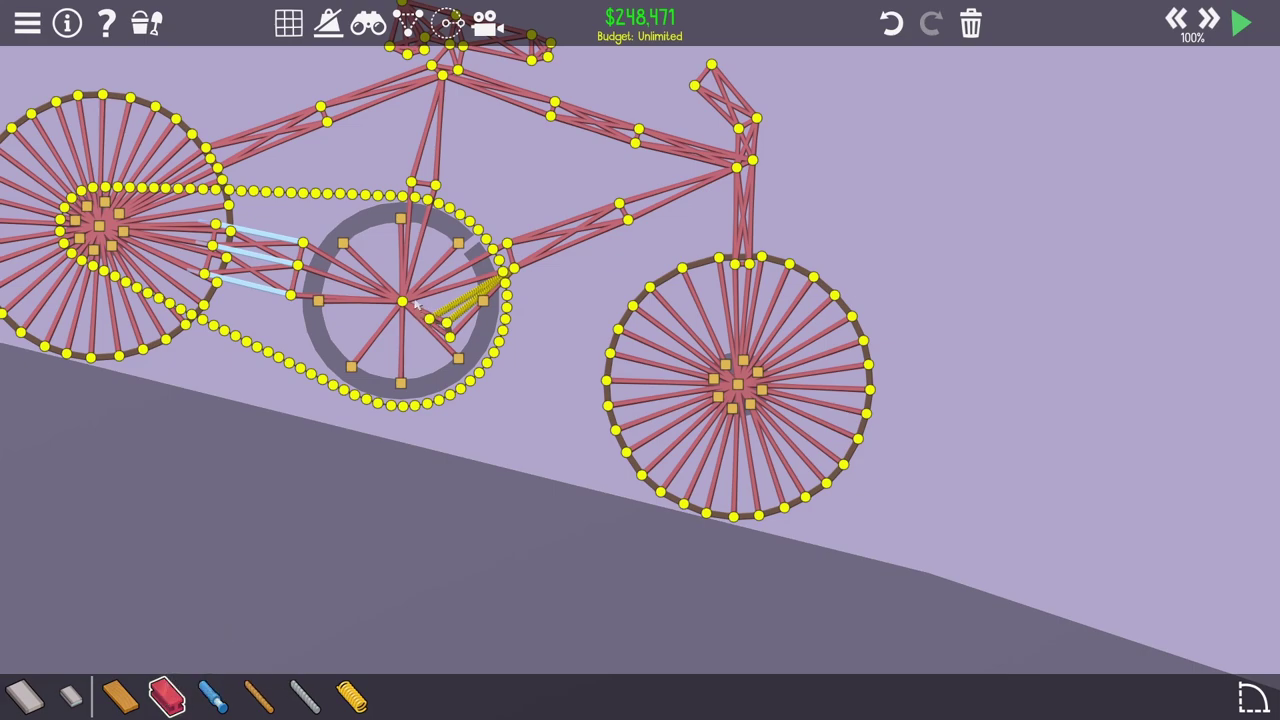
left_click(480, 298)
left_click(535, 319)
left_click(655, 349)
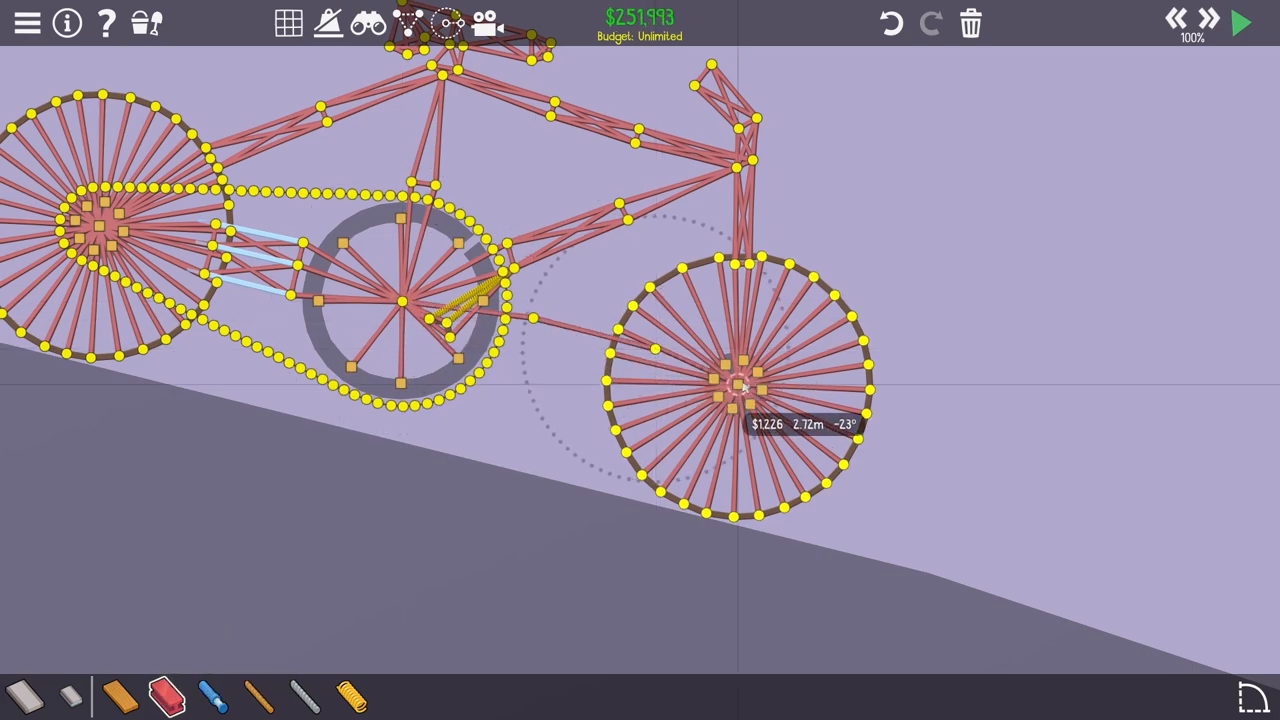
left_click(740, 385)
left_click(610, 354)
left_click(527, 345)
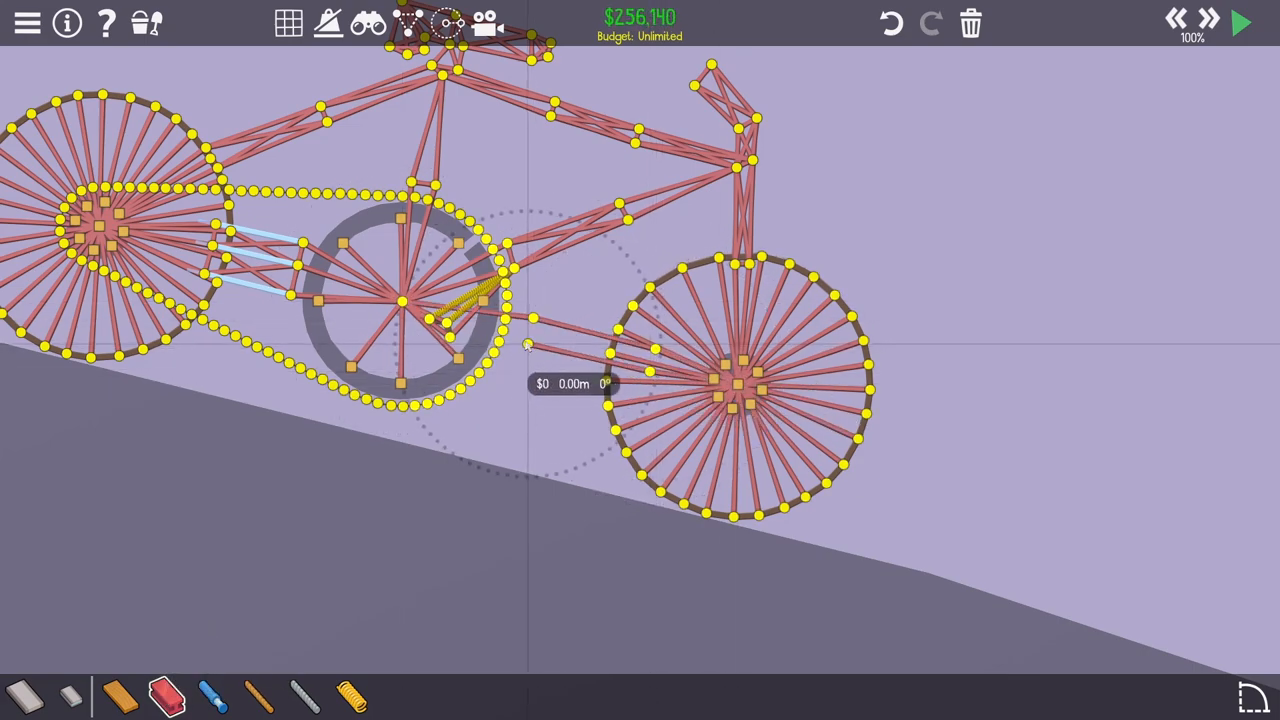
scroll(527, 345, "down", 2)
key("space")
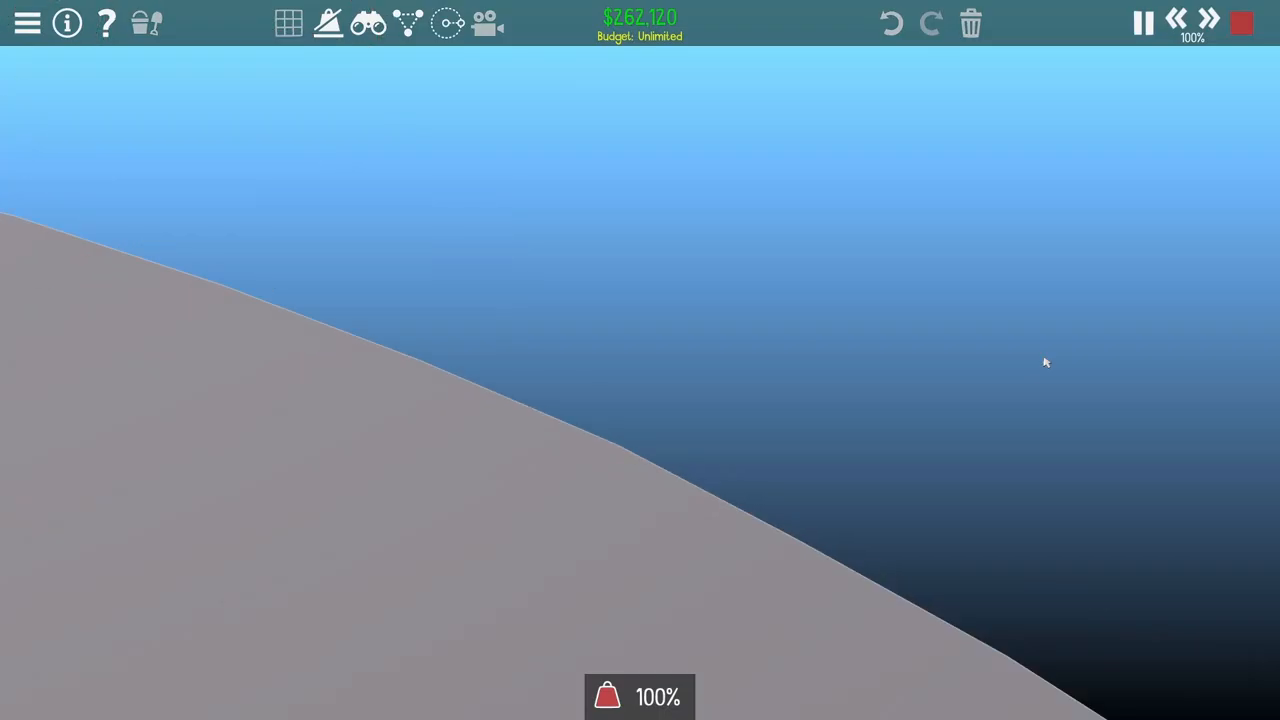
scroll(630, 306, "down", 3)
scroll(452, 290, "down", 3)
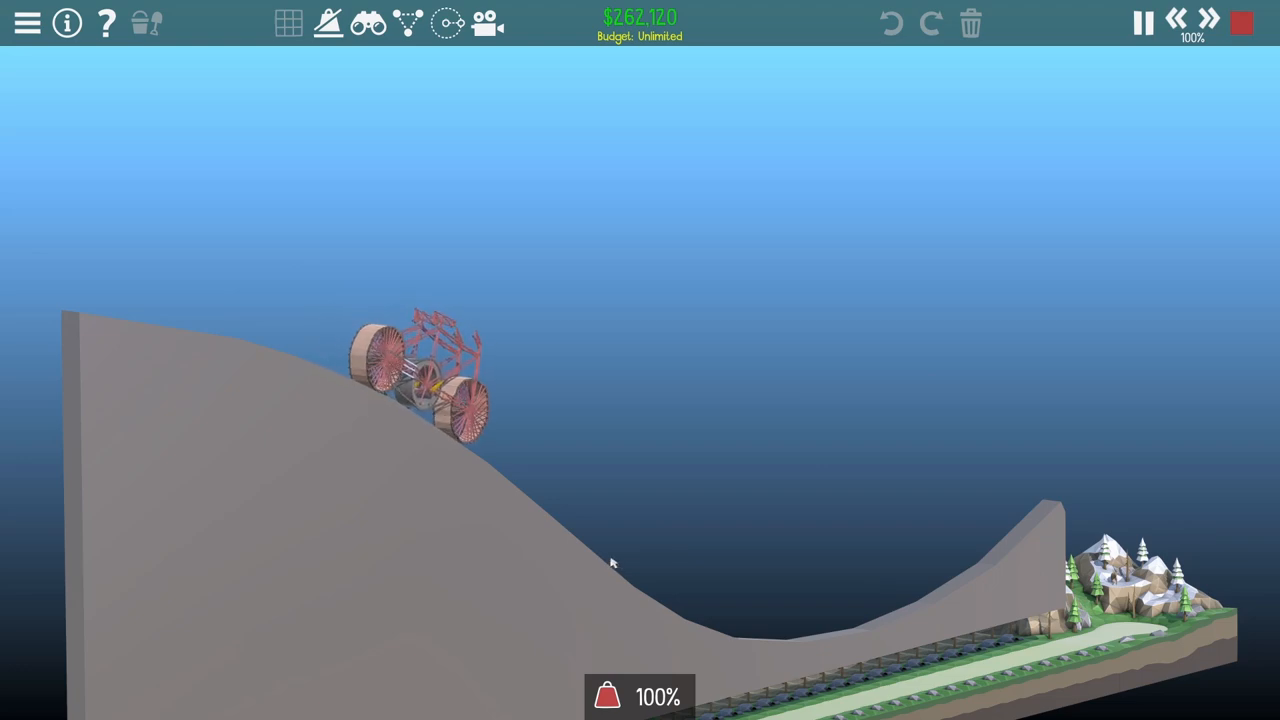
scroll(603, 562, "up", 3)
scroll(700, 560, "up", 3)
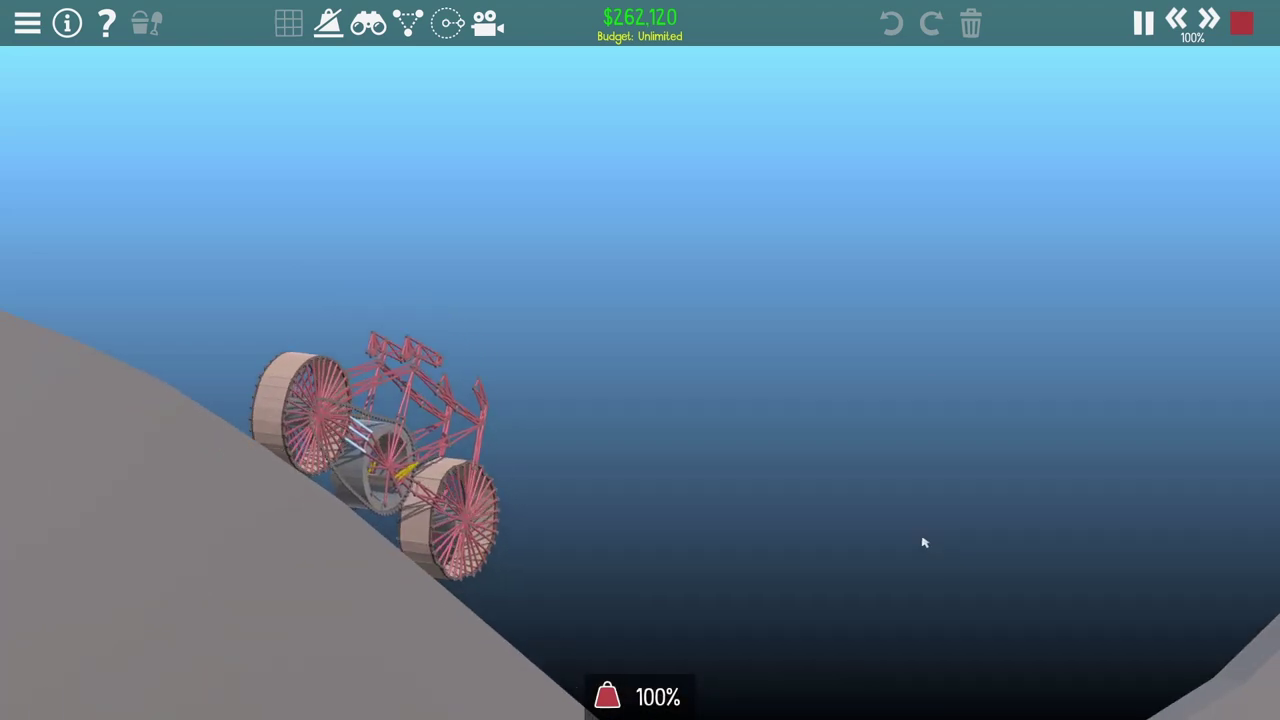
left_click_drag(924, 542, 204, 434)
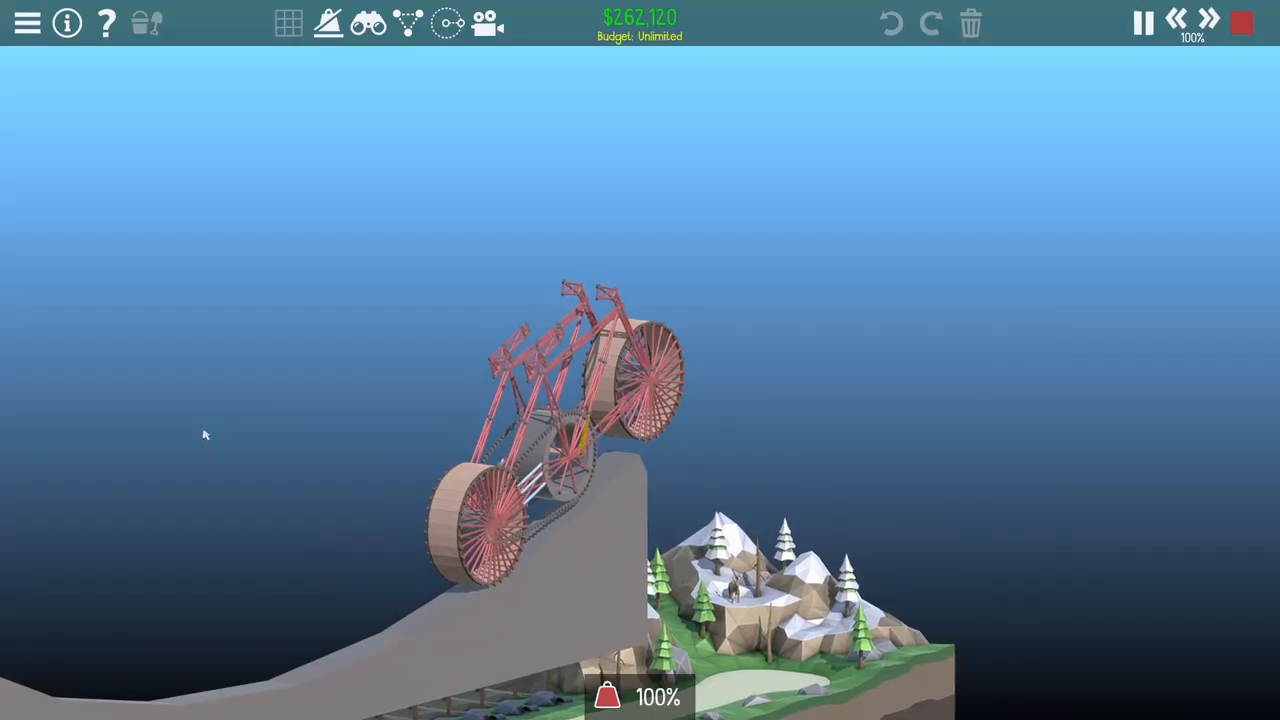
left_click_drag(204, 434, 140, 394)
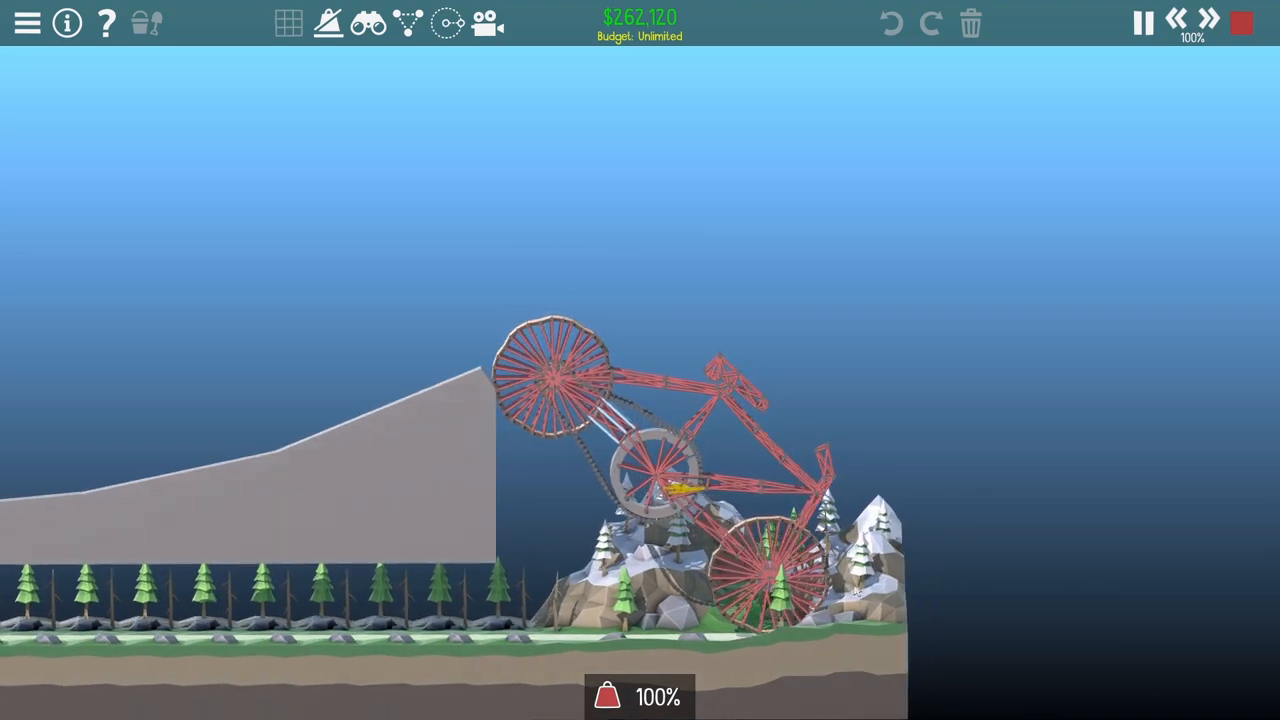
Step: Stop the test and place two short wooden beams on new joints in open space
key("space")
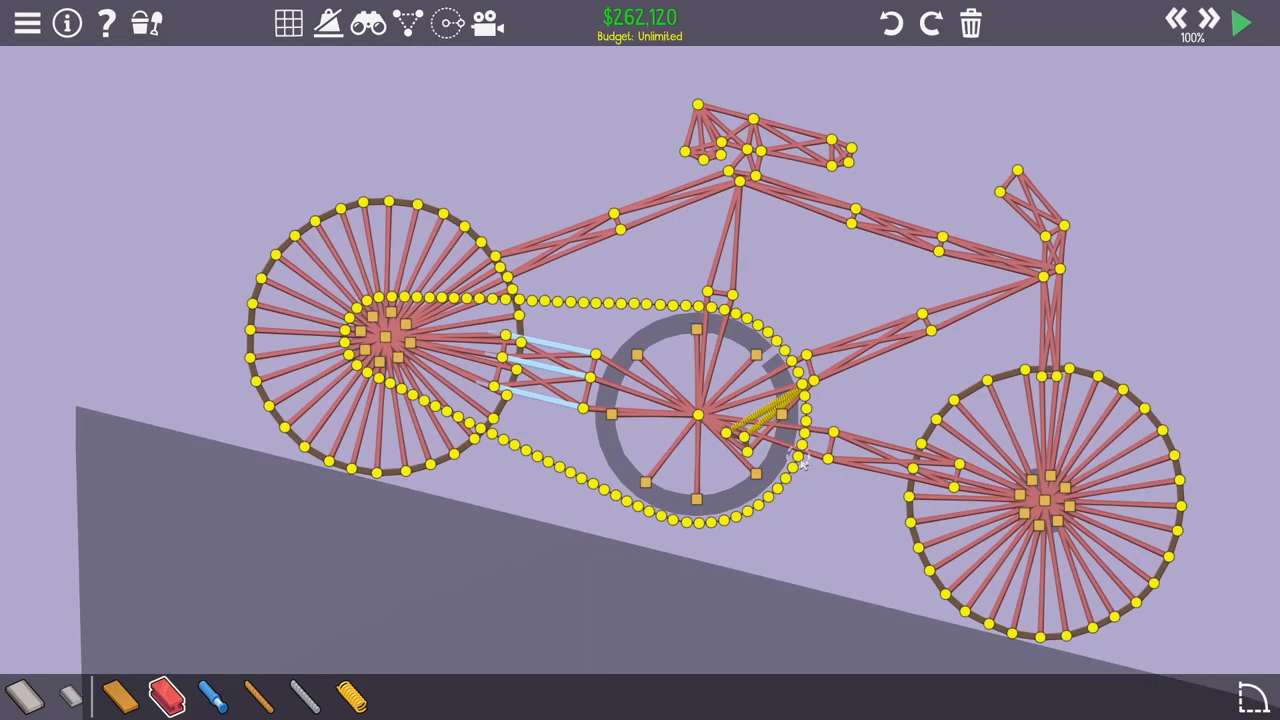
scroll(800, 462, "down", 2)
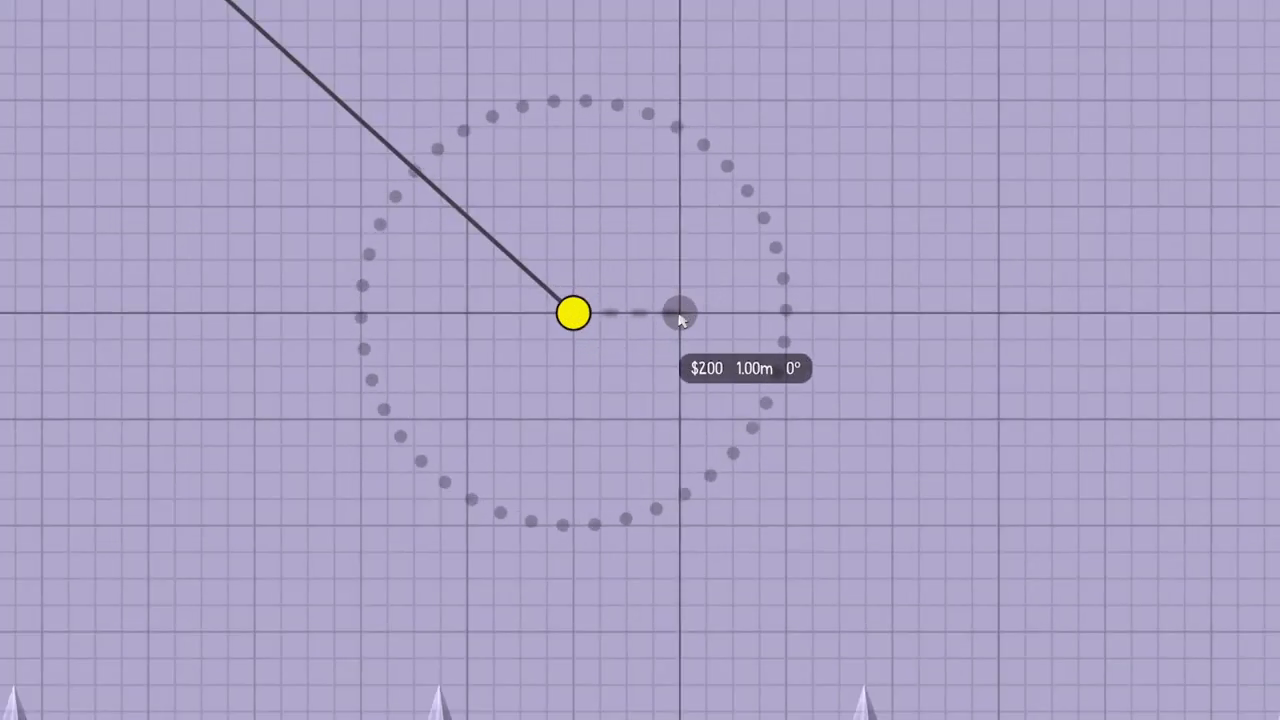
left_click(680, 318)
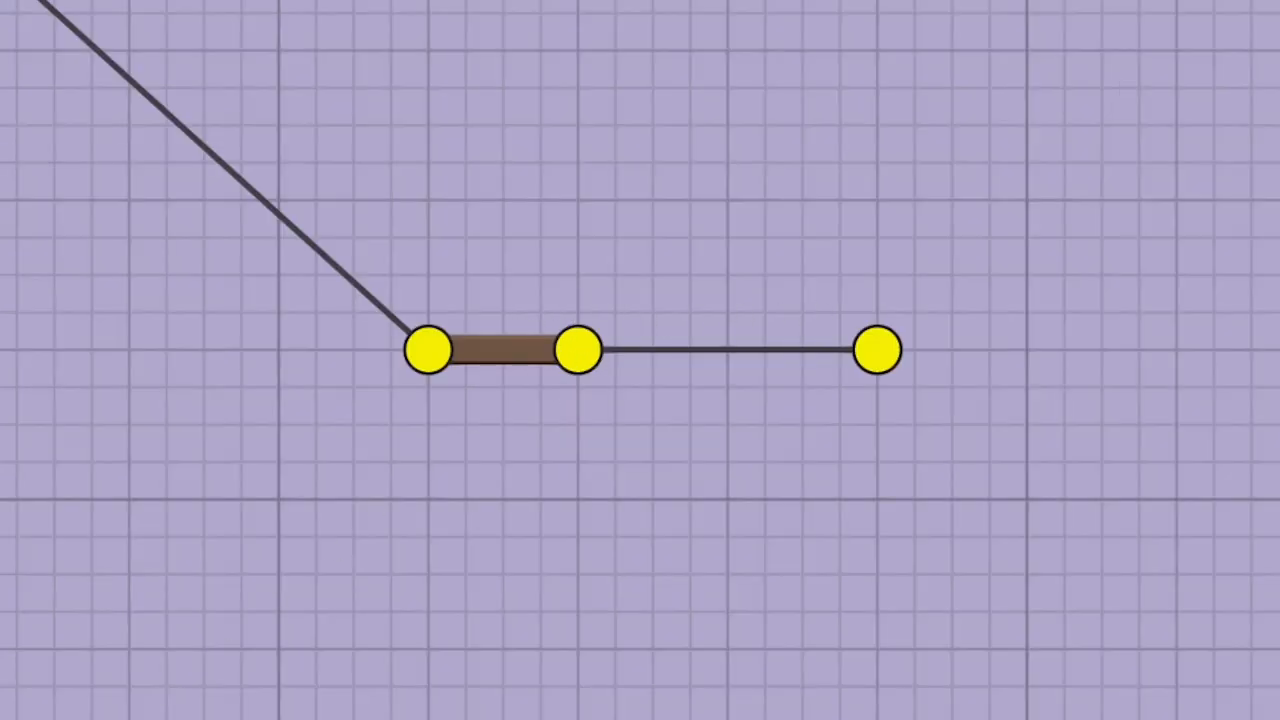
left_click(833, 323)
left_click(915, 323)
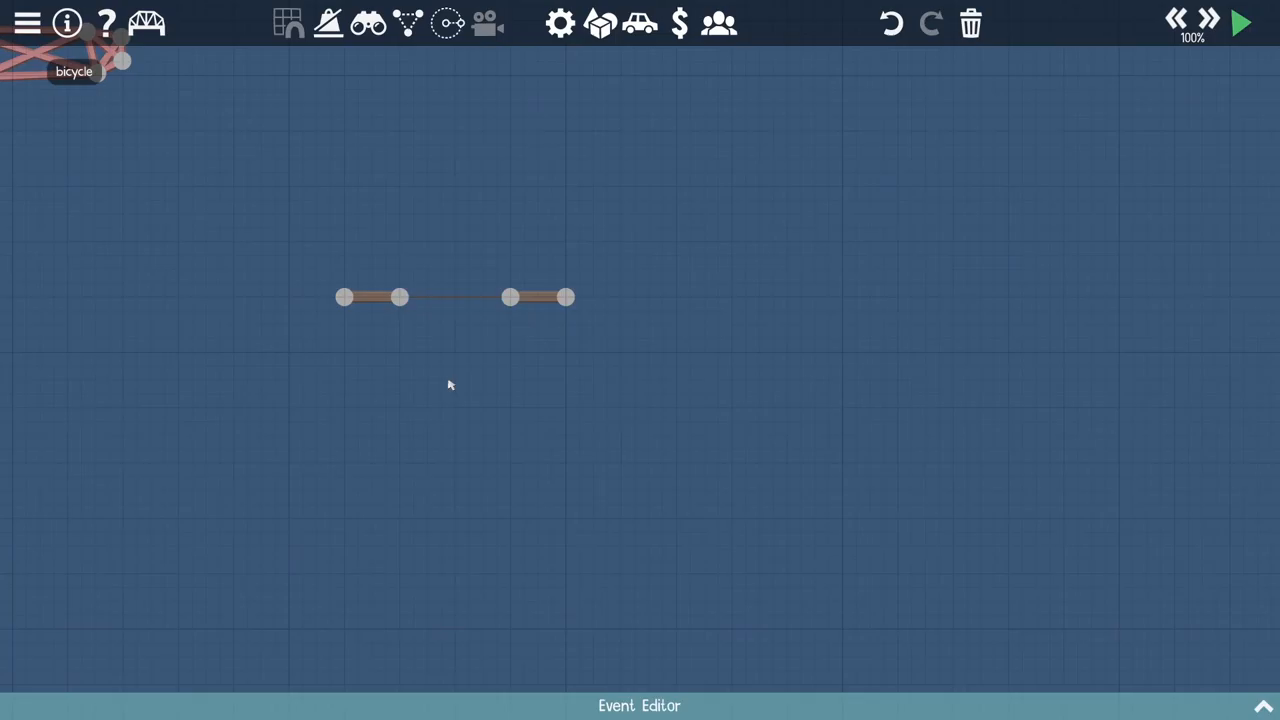
scroll(465, 388, "down", 2)
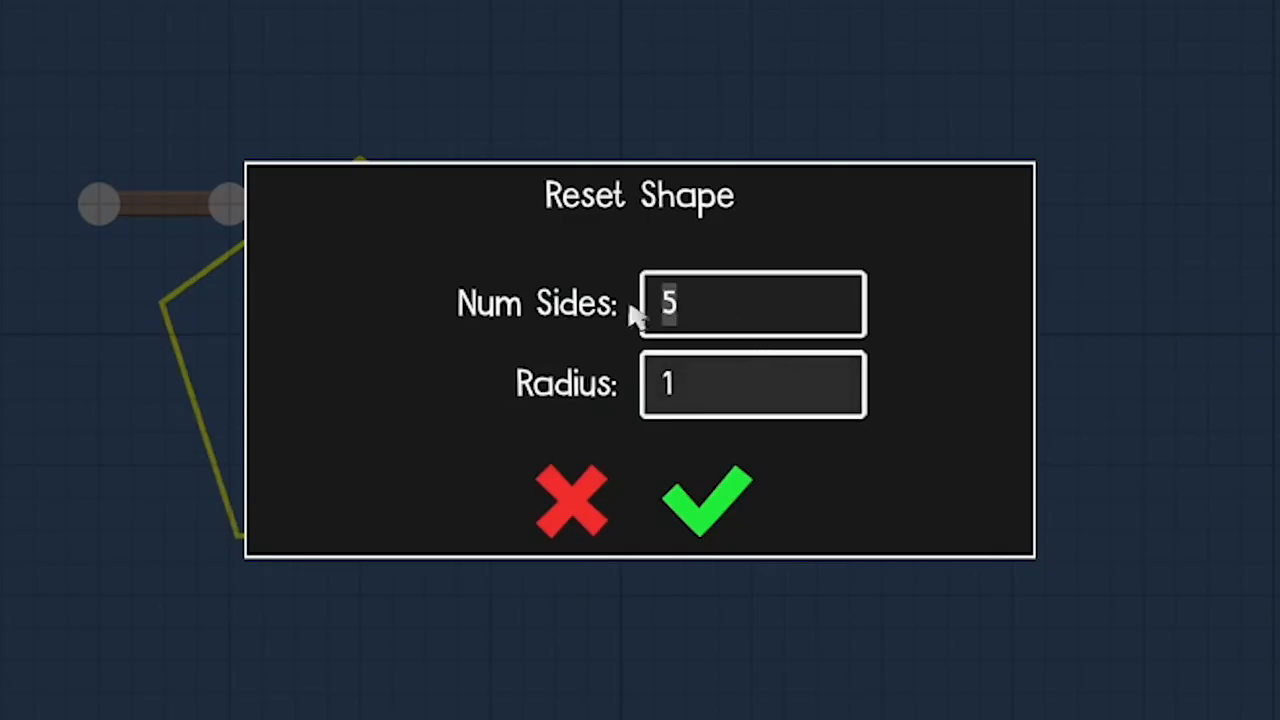
type("4")
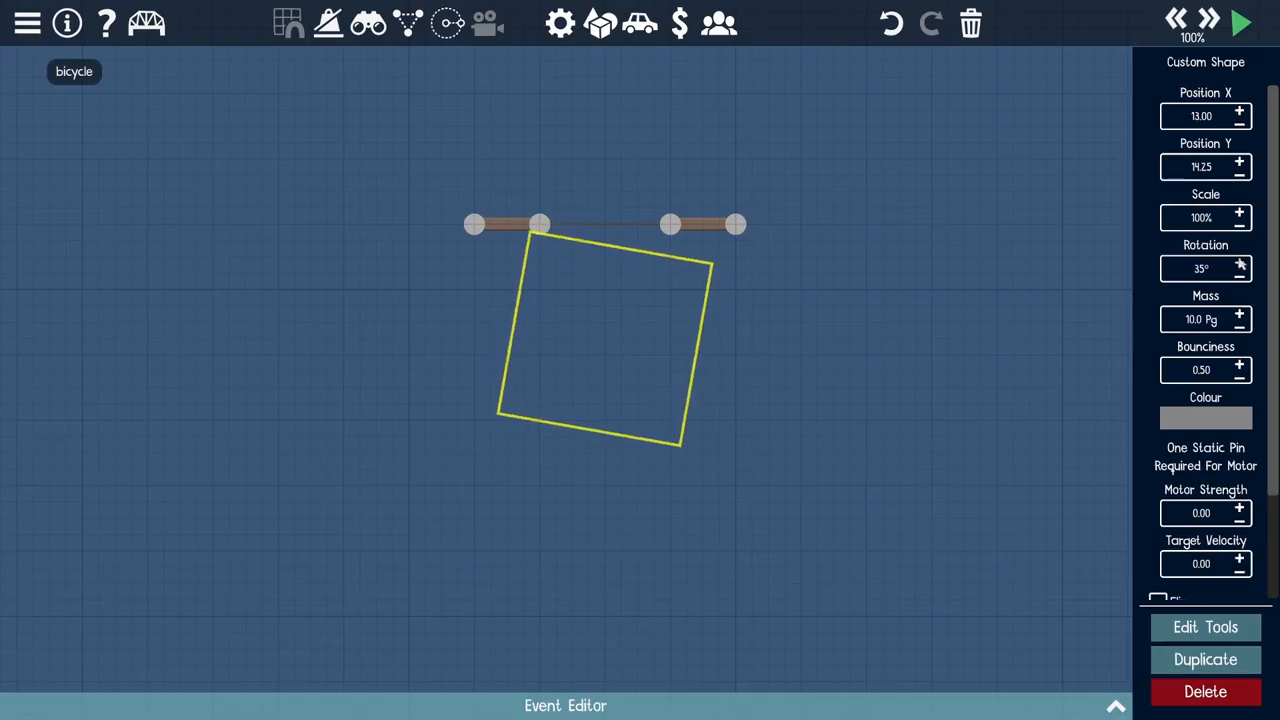
Step: Rotate the square upright to 45° and drag it left beneath the wooden beams
left_click(1242, 272)
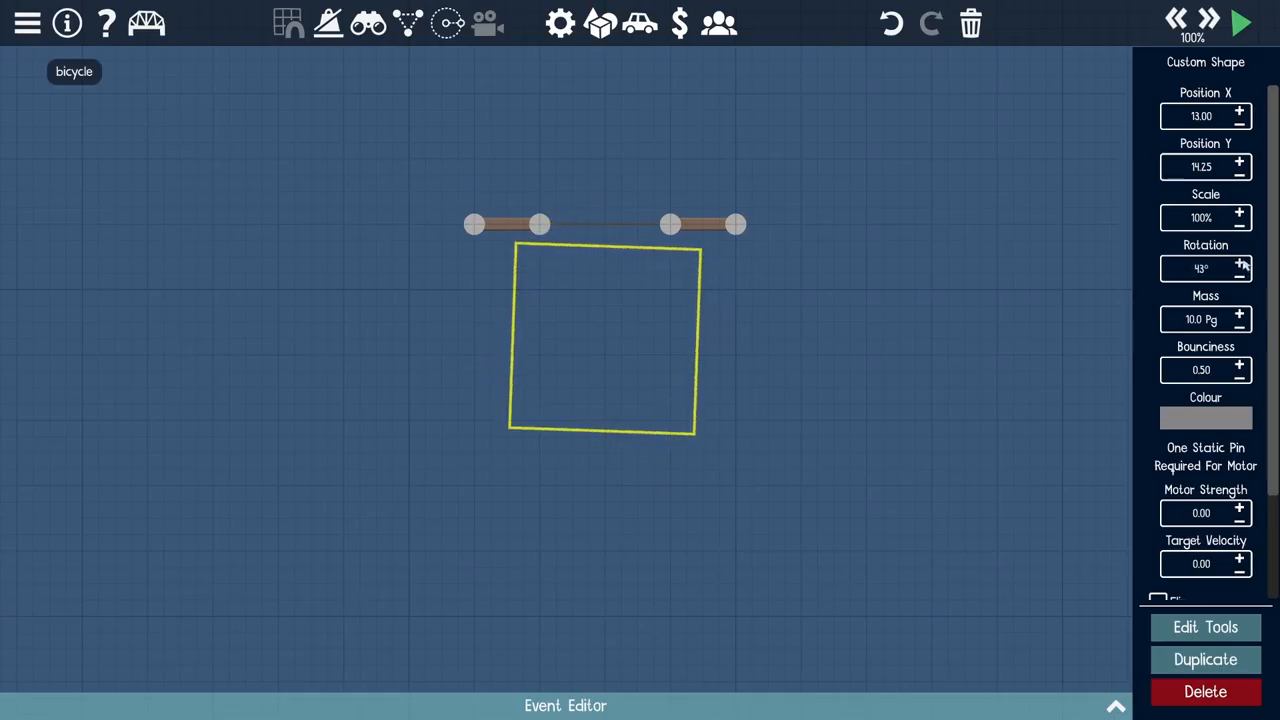
left_click(1242, 272)
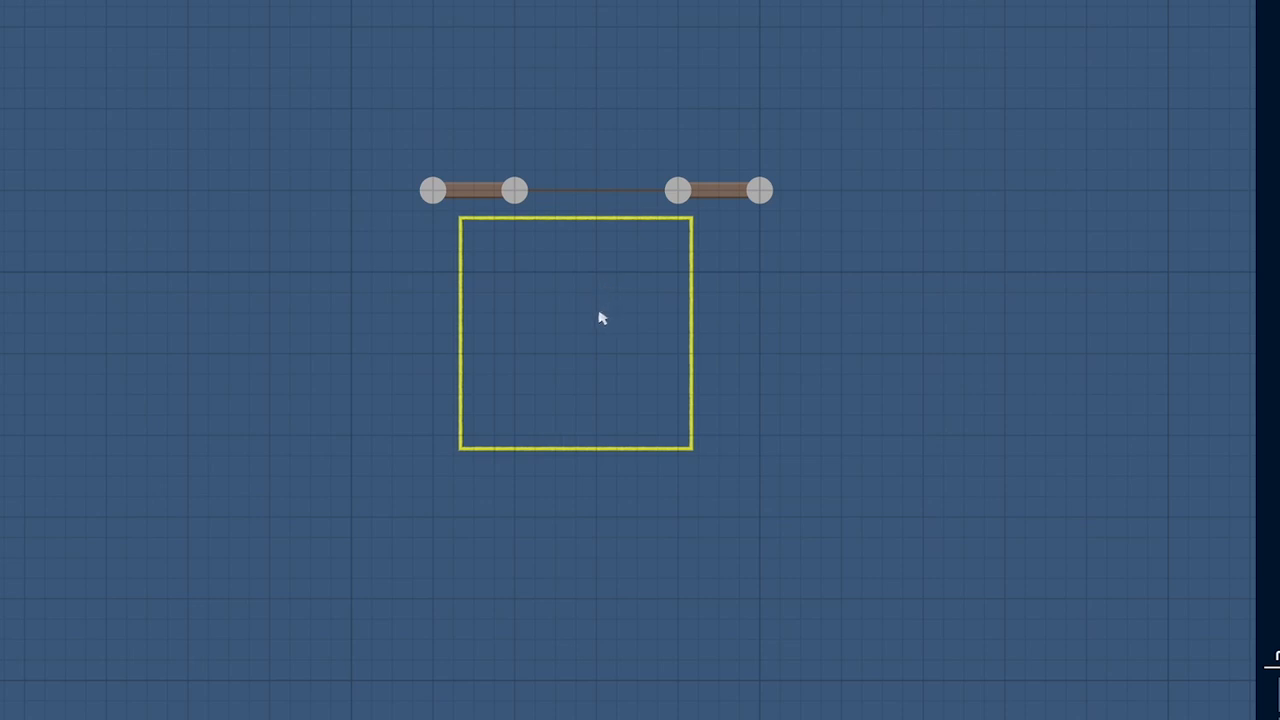
left_click_drag(604, 290, 488, 290)
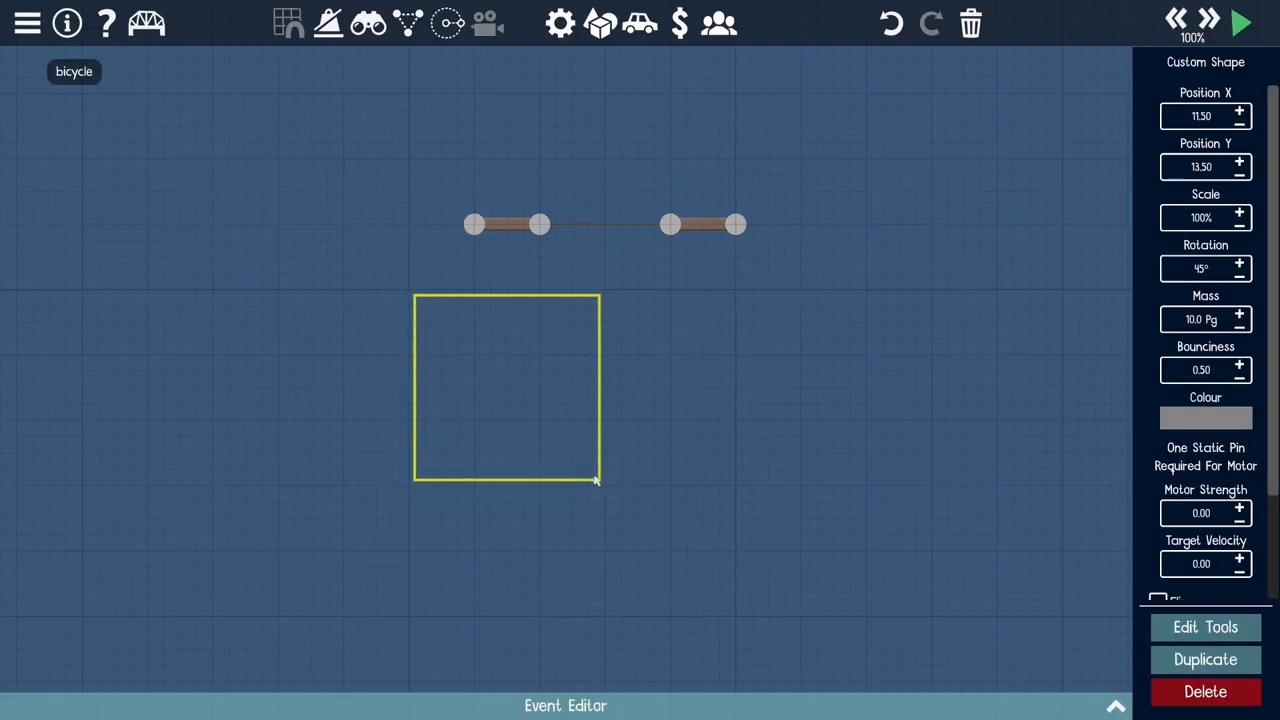
Step: Pull the shape's bottom corners down and add a dynamic anchor inside it
double_click(443, 305)
left_click_drag(415, 478, 410, 550)
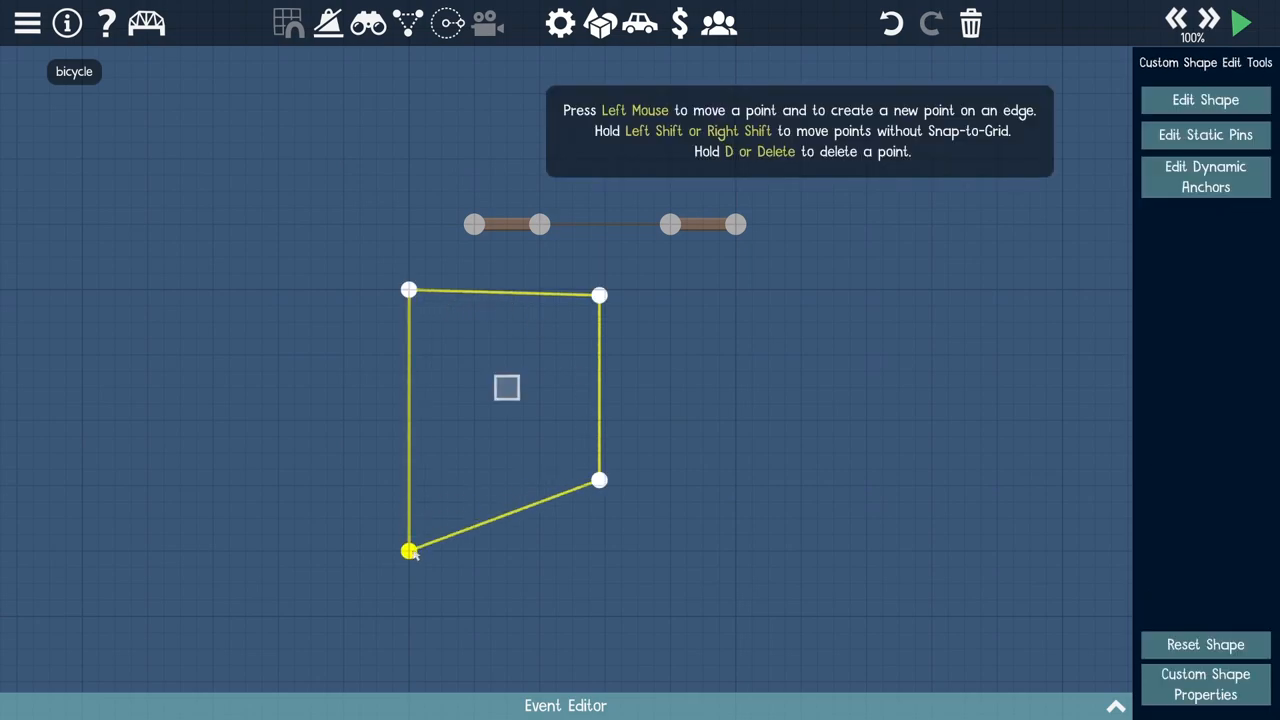
left_click_drag(600, 483, 670, 548)
key("Tab")
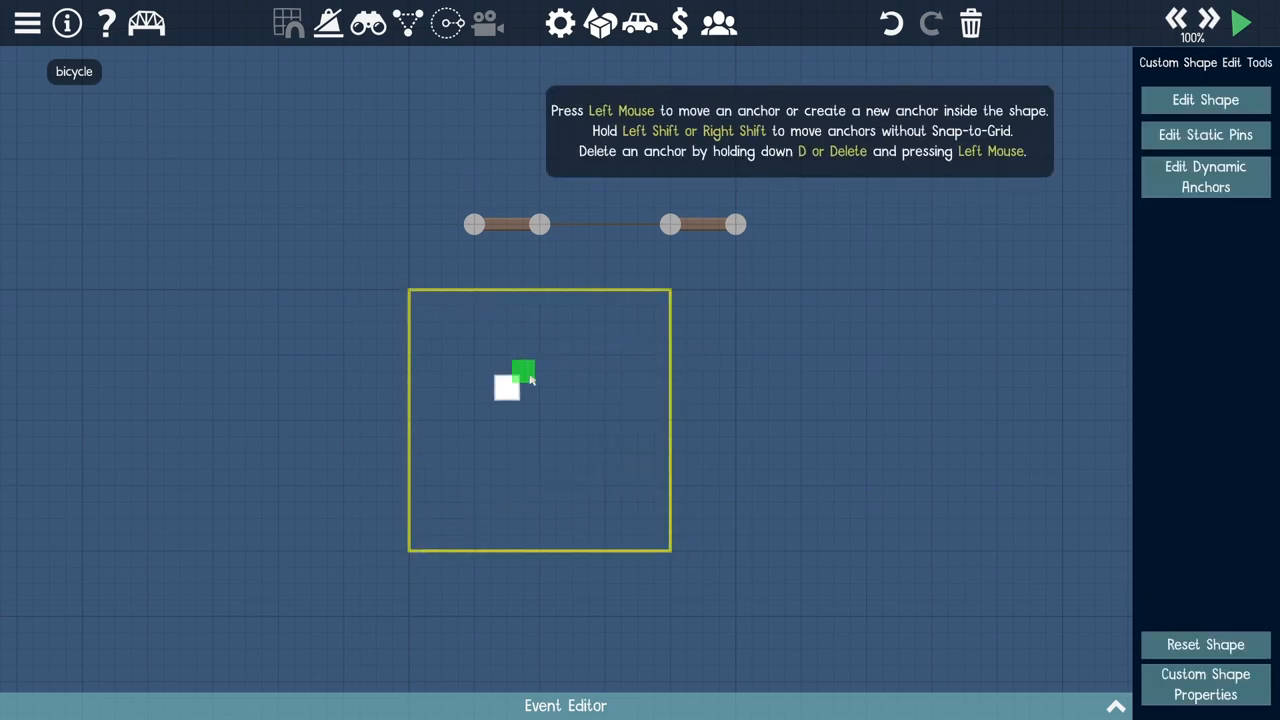
left_click_drag(554, 420, 600, 435)
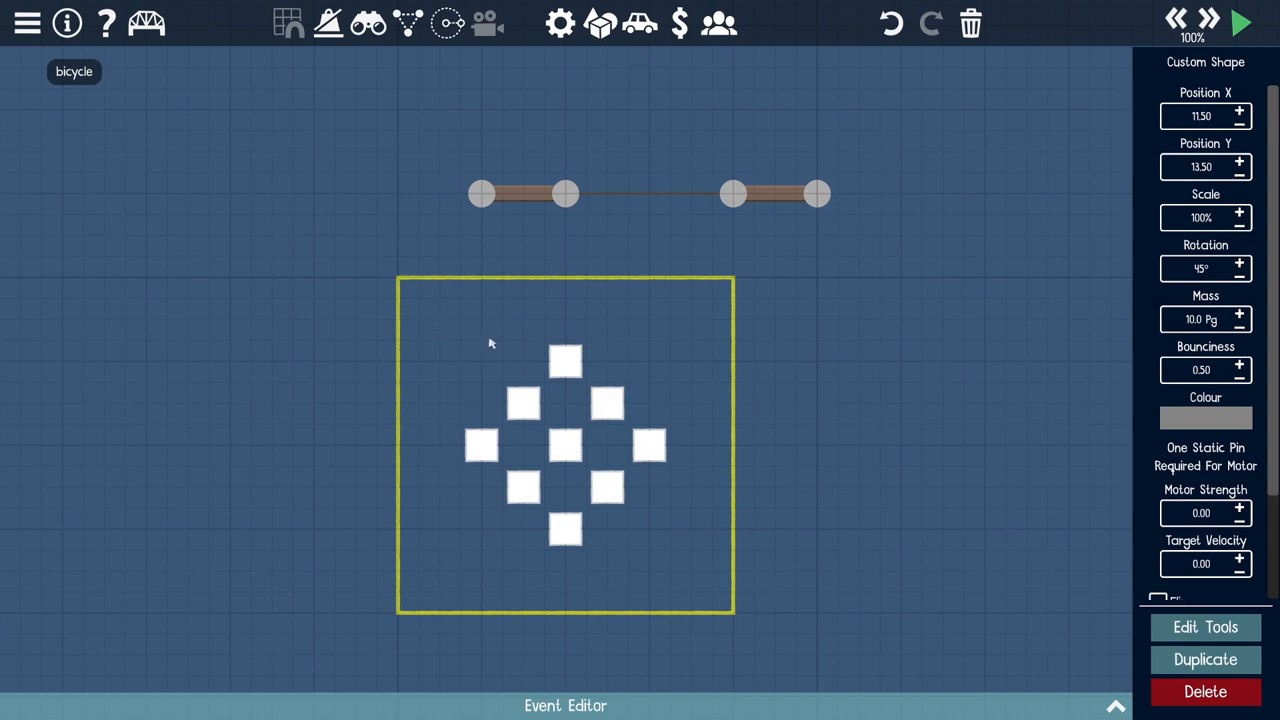
scroll(665, 278, "down", 1)
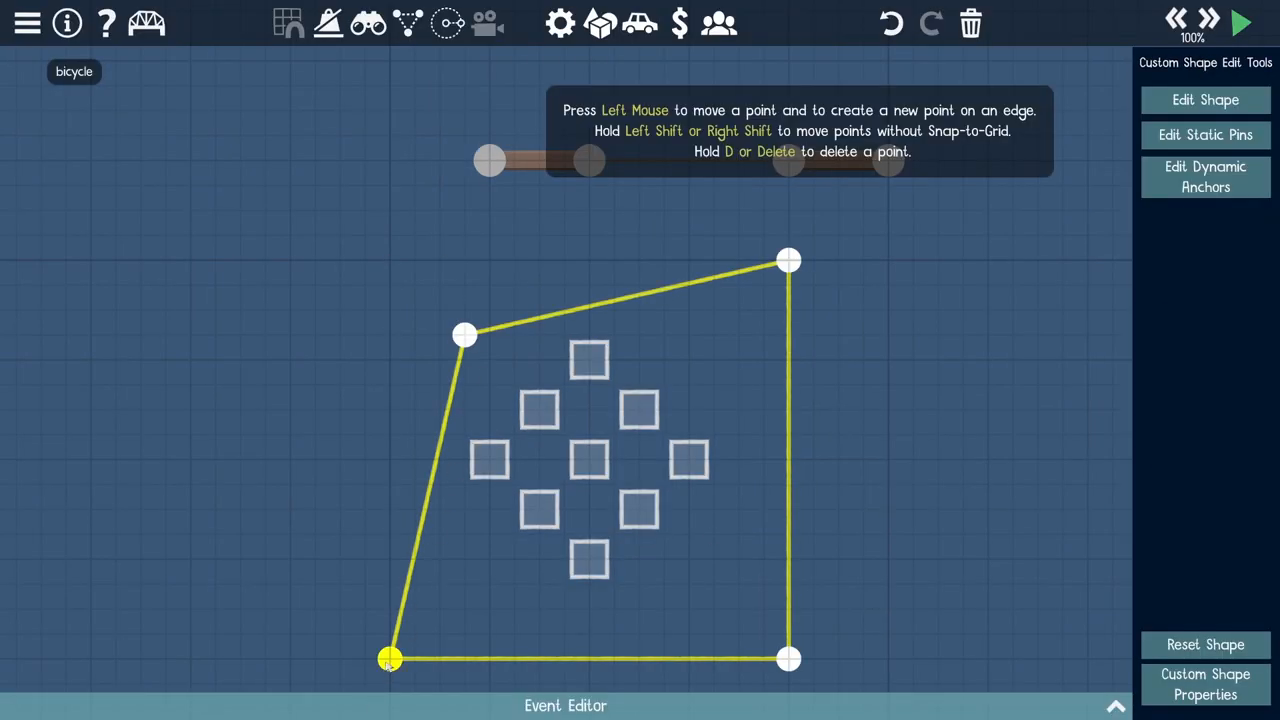
Step: Realign the bottom and right corners so the shape is square with a level base
left_click_drag(390, 658, 465, 585)
mouse_move(788, 658)
left_mouse_down()
mouse_move(788, 635)
mouse_move(714, 585)
left_mouse_up()
left_click_drag(788, 262, 714, 335)
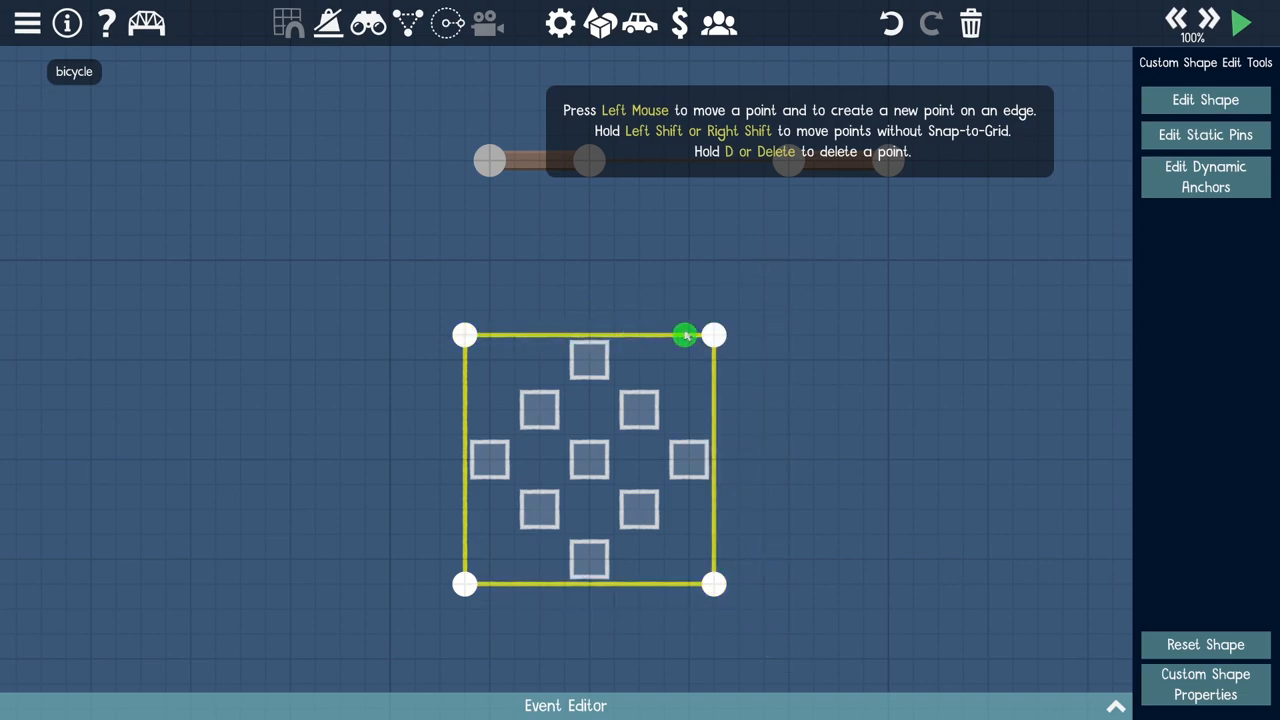
scroll(864, 432, "up", 1)
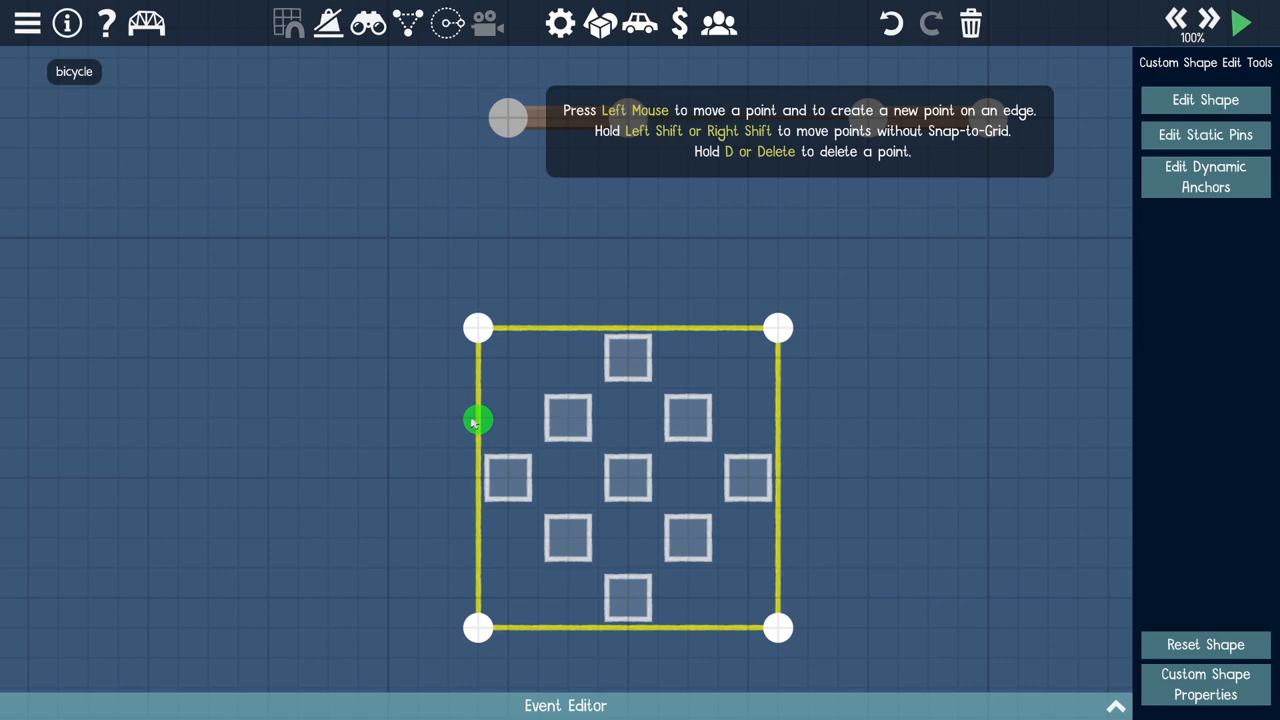
Step: Add edge points and cut off the top-left and top-right corners toward an octagon
left_click(477, 420)
left_click_drag(478, 328, 568, 328)
left_click(778, 418)
left_click_drag(778, 328, 688, 328)
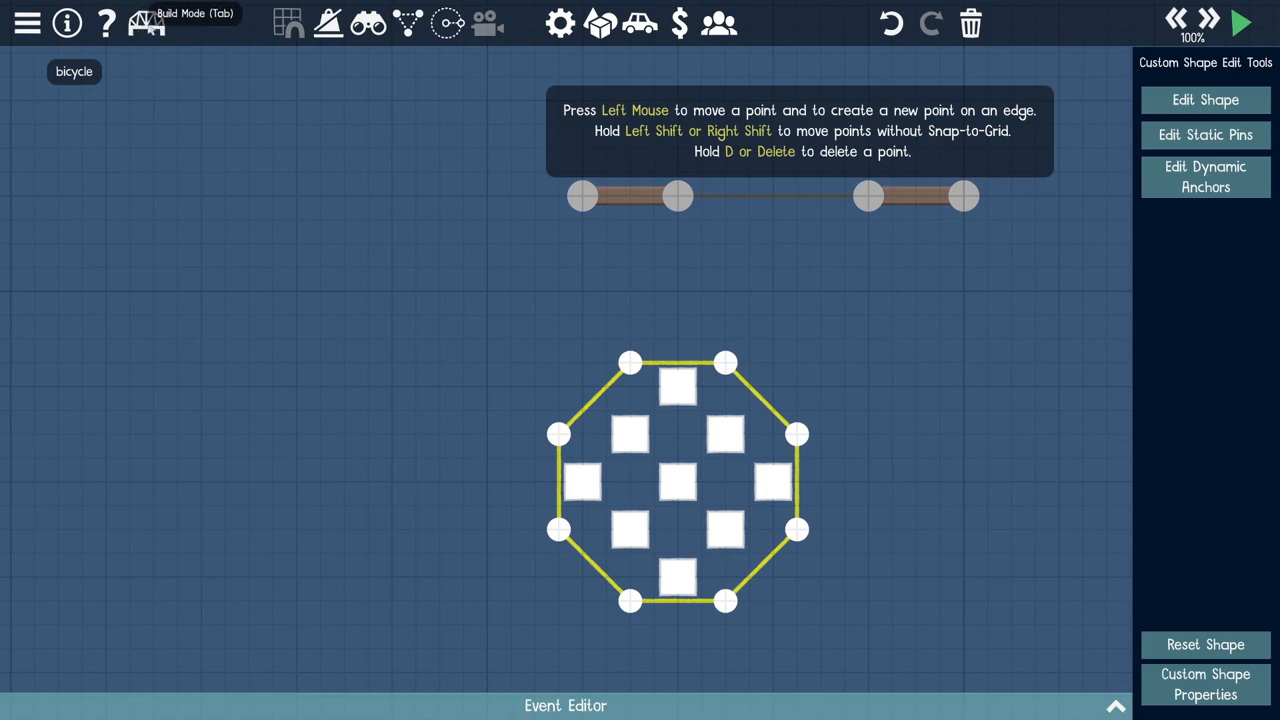
Step: Return to build mode and move both outer beam joints inward
left_click(147, 22)
left_click_drag(575, 195, 601, 196)
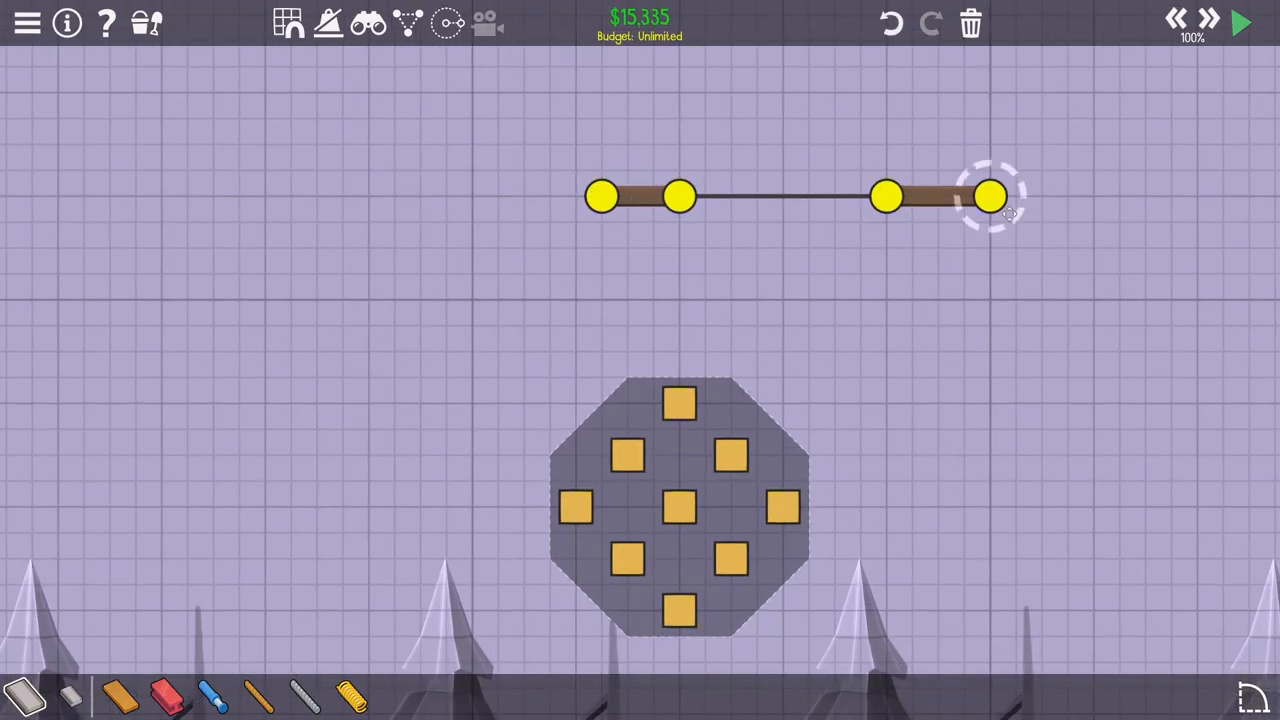
left_click_drag(990, 196, 964, 197)
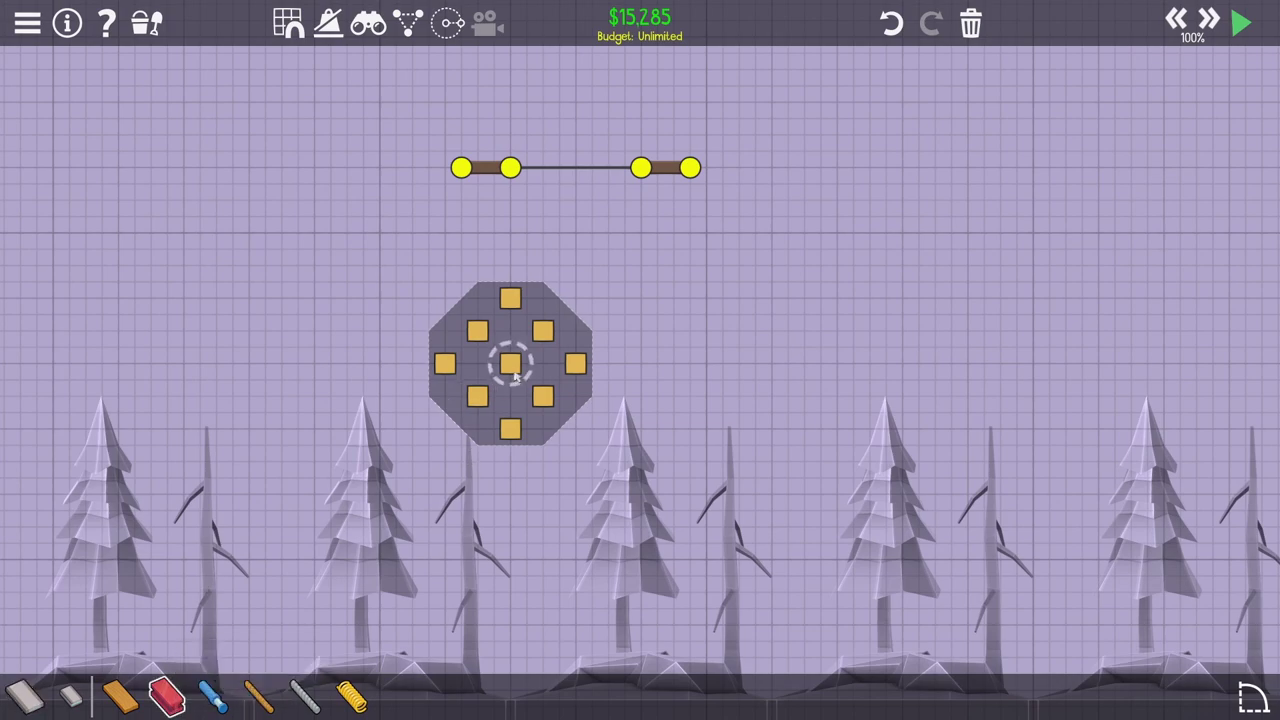
Step: Draw a hydraulic leg from the octagon's centre joint to a new joint and run a quick test
left_click(510, 363)
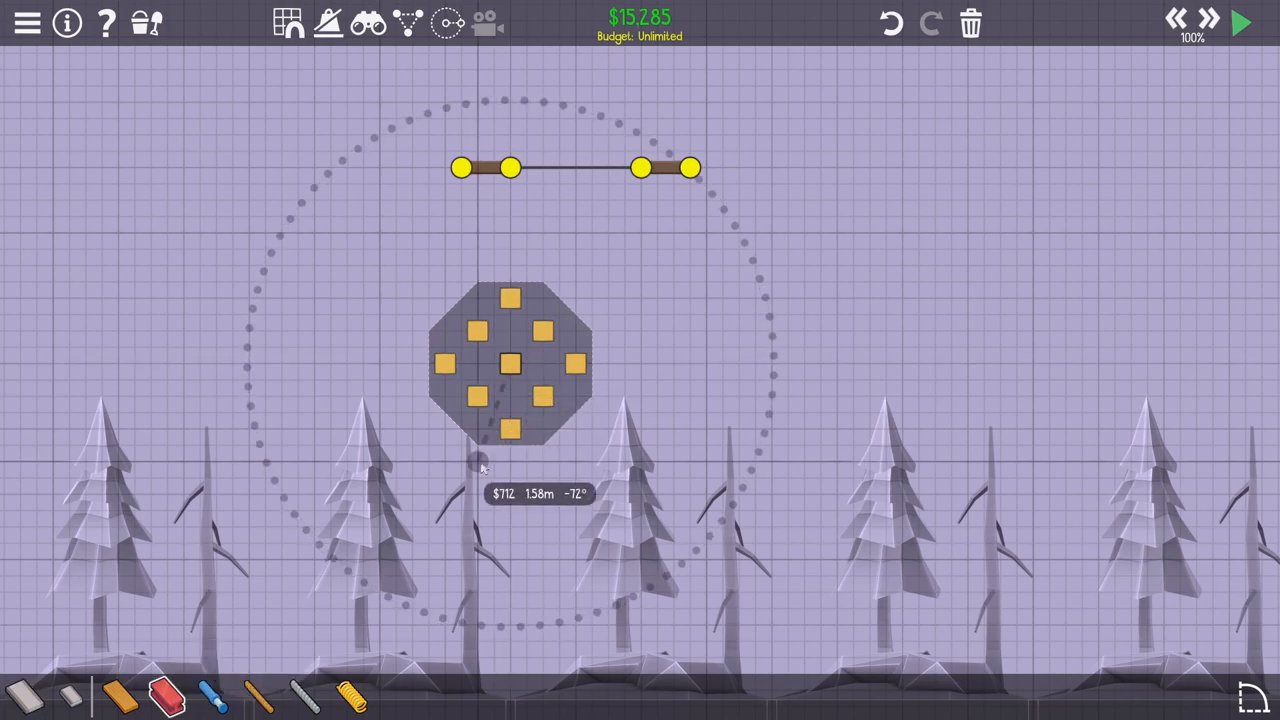
left_click(445, 543)
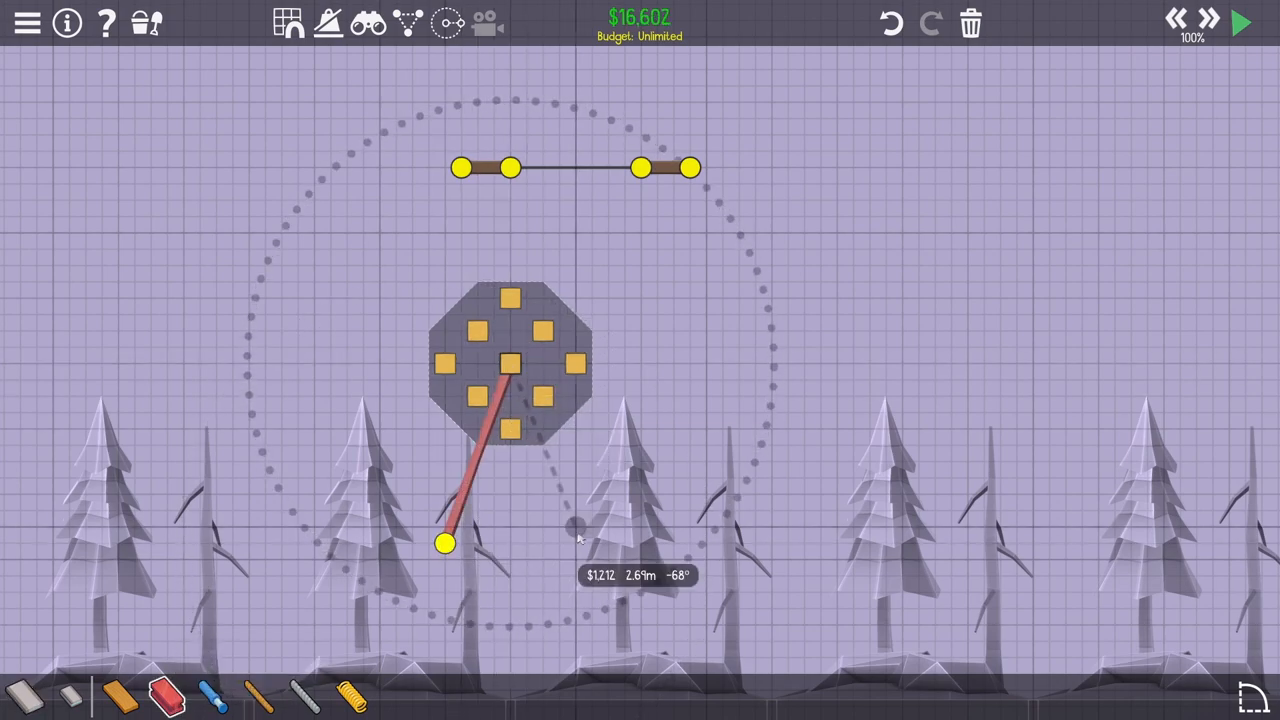
left_click(510, 363)
key("space")
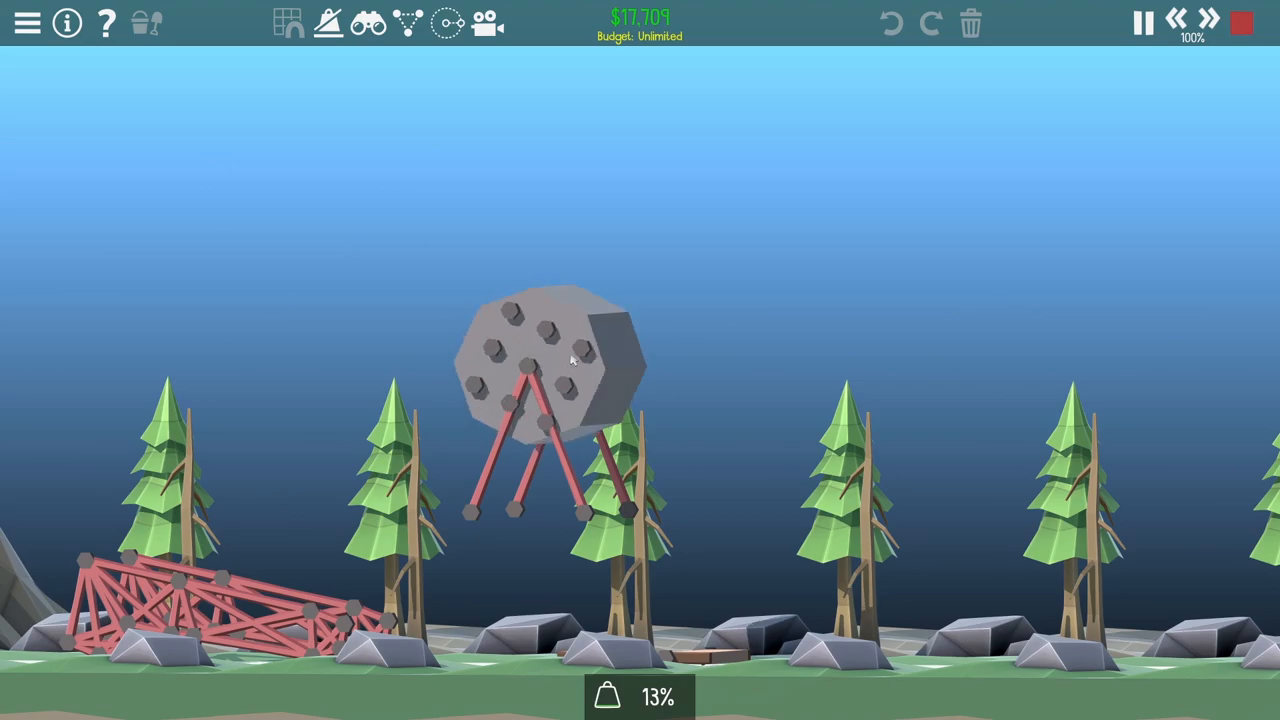
key("space")
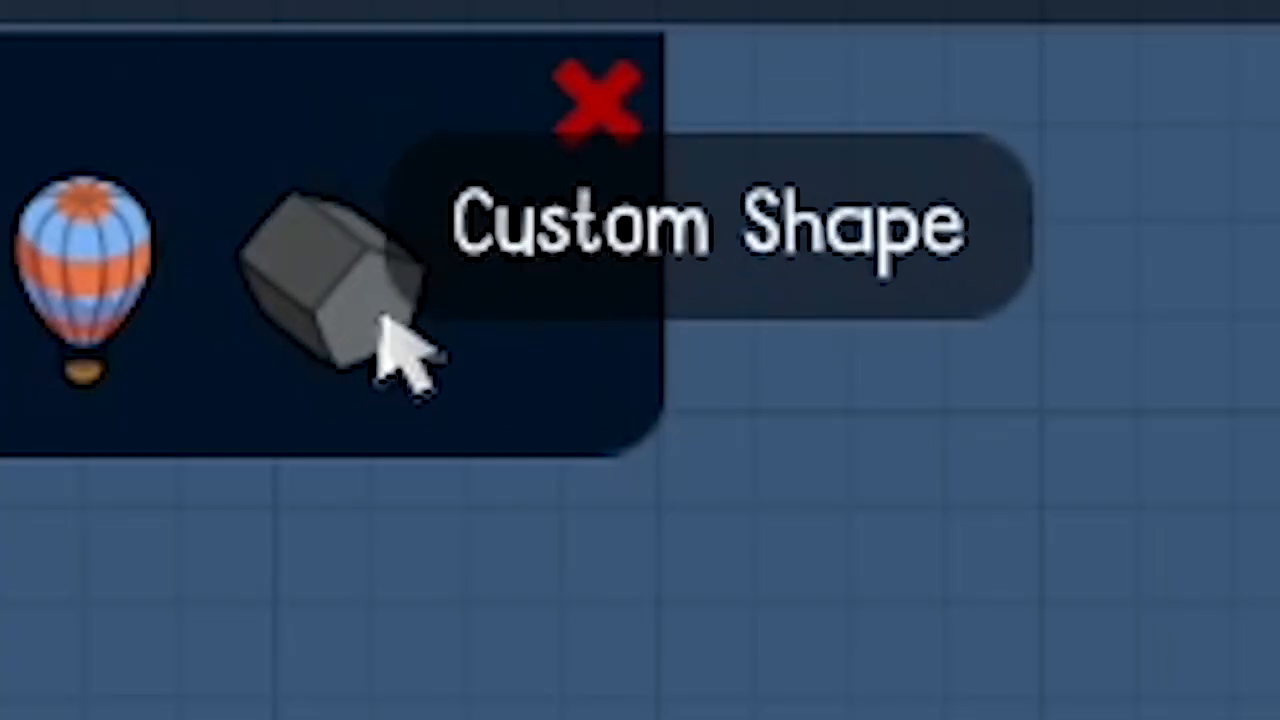
Step: Add an eight-sided custom shape with a centre anchor and move it right of the first octagon
left_click(400, 345)
double_click(672, 298)
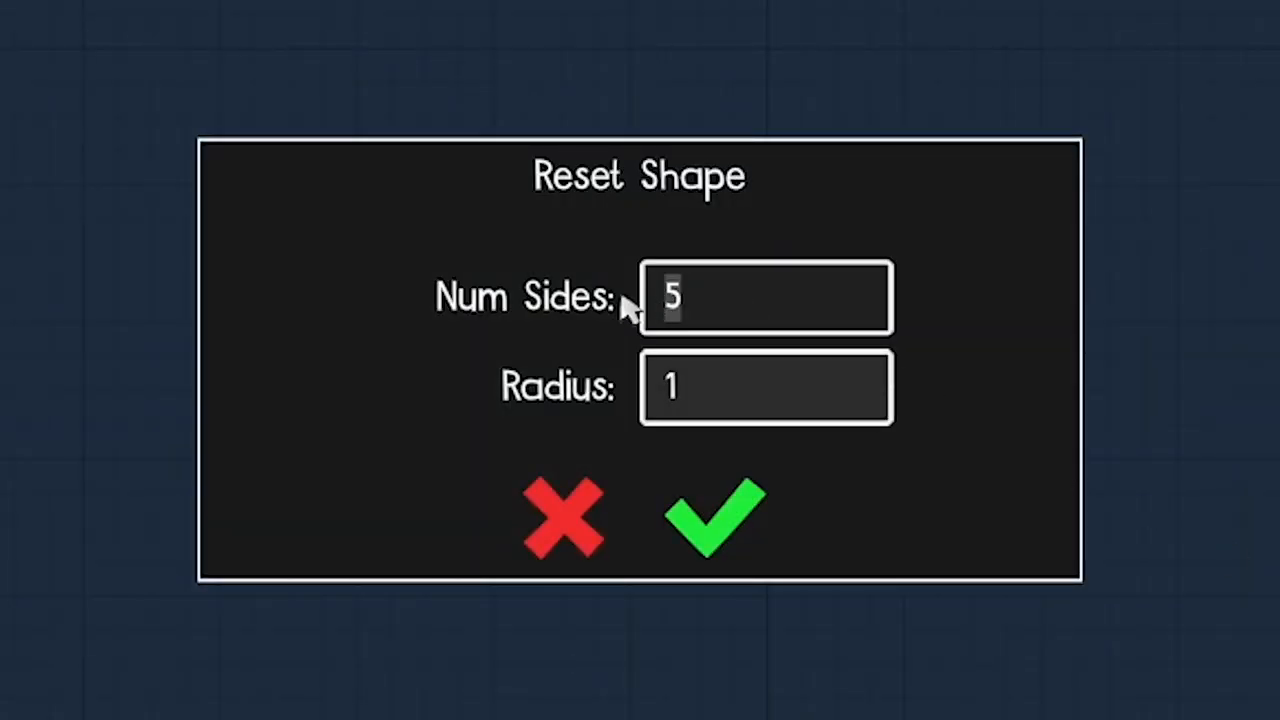
type("8")
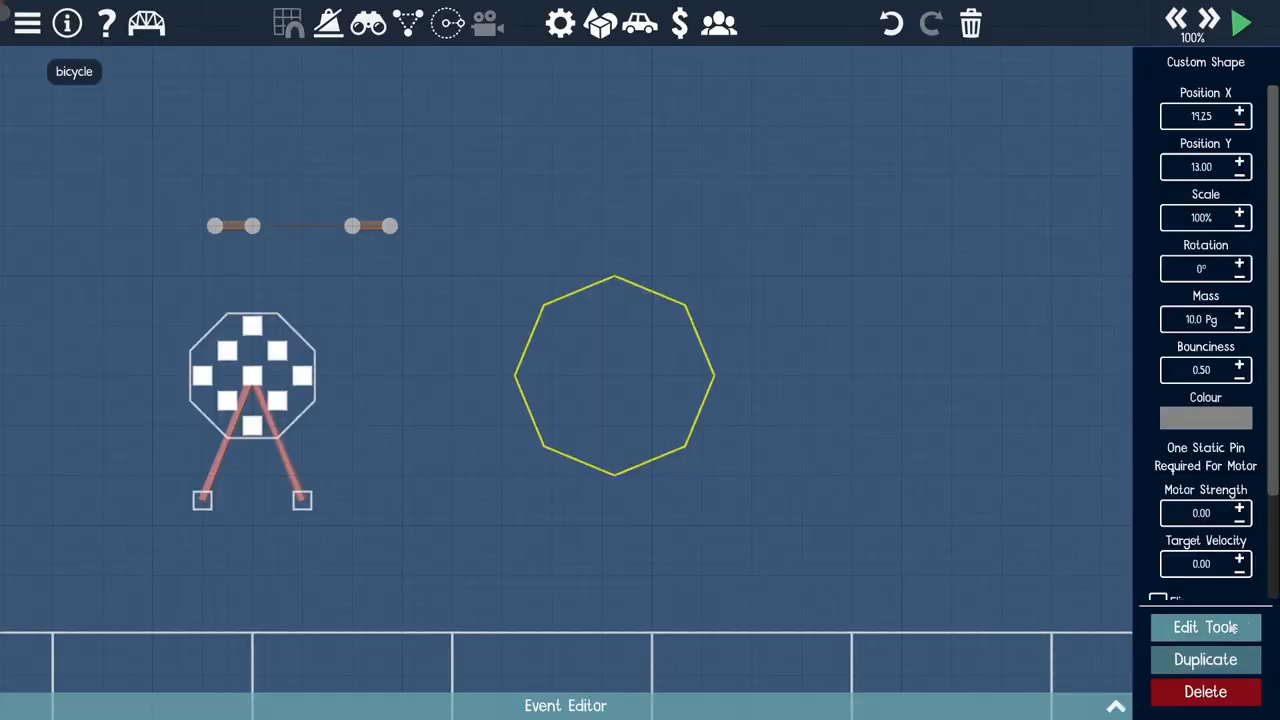
left_click(1205, 618)
left_click(1205, 176)
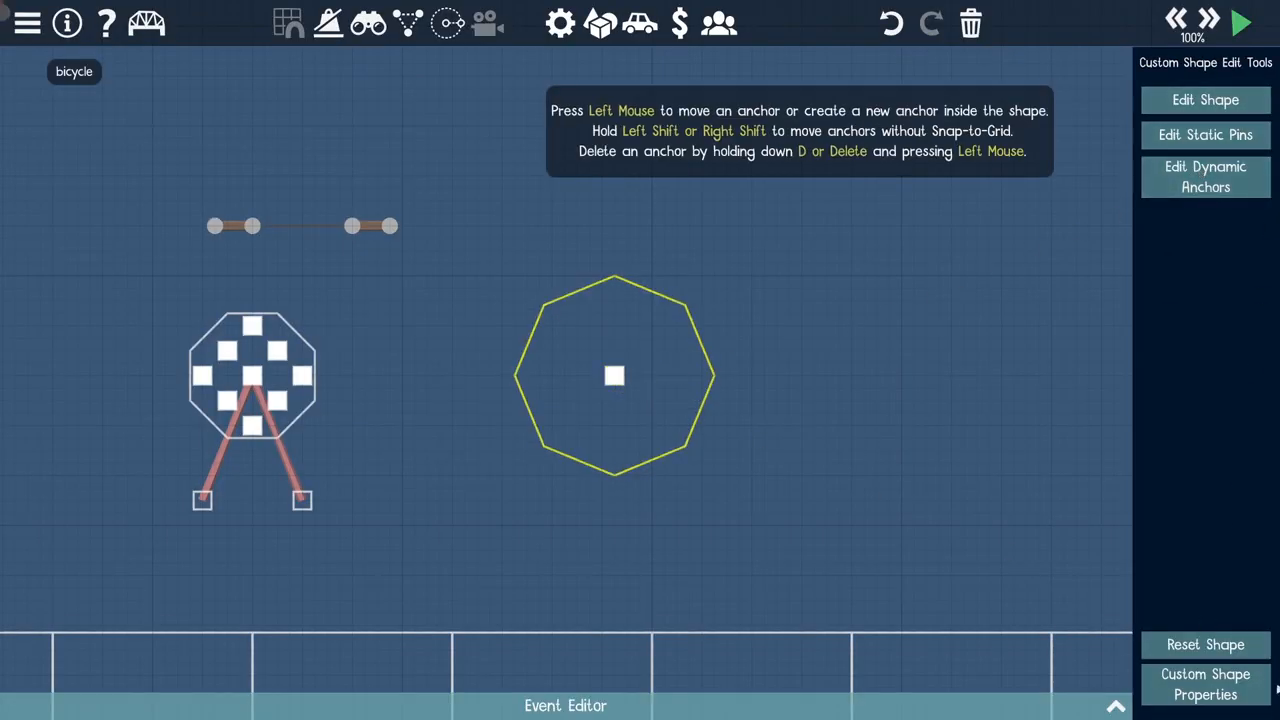
left_click(1205, 684)
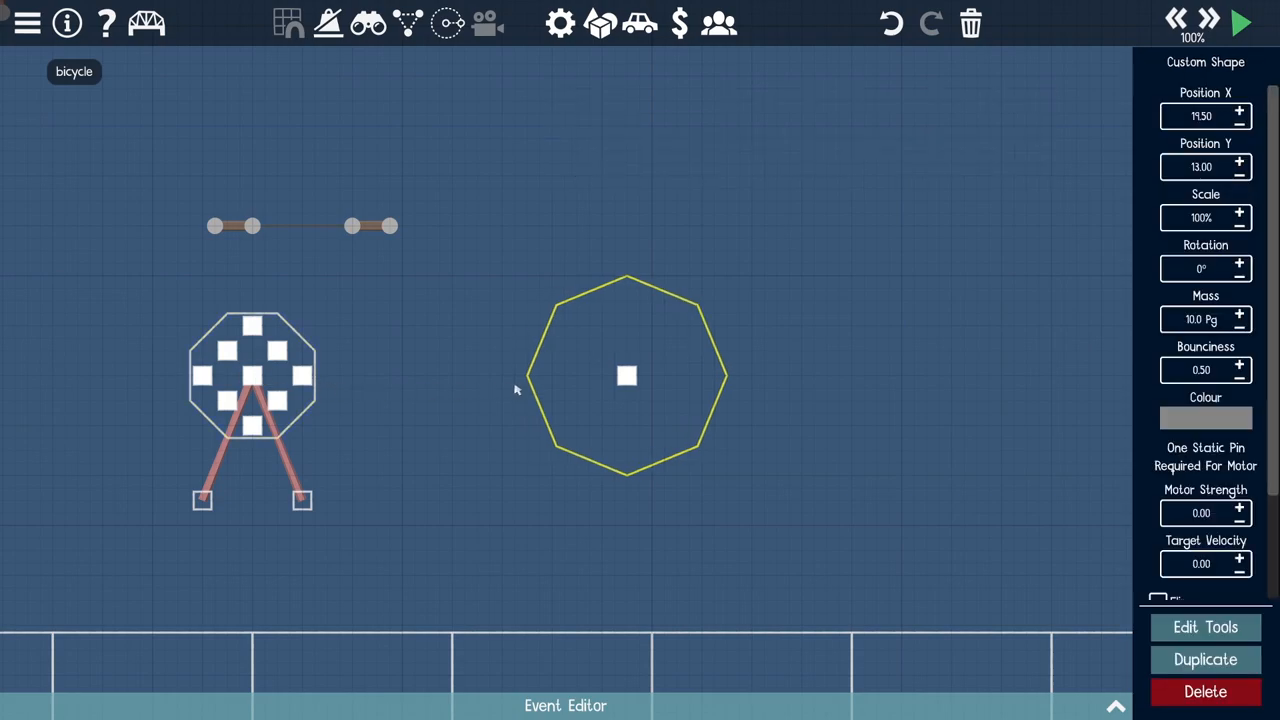
left_click_drag(600, 406, 700, 408)
Step: Add a Monster Truck vehicle to the level
left_click(640, 22)
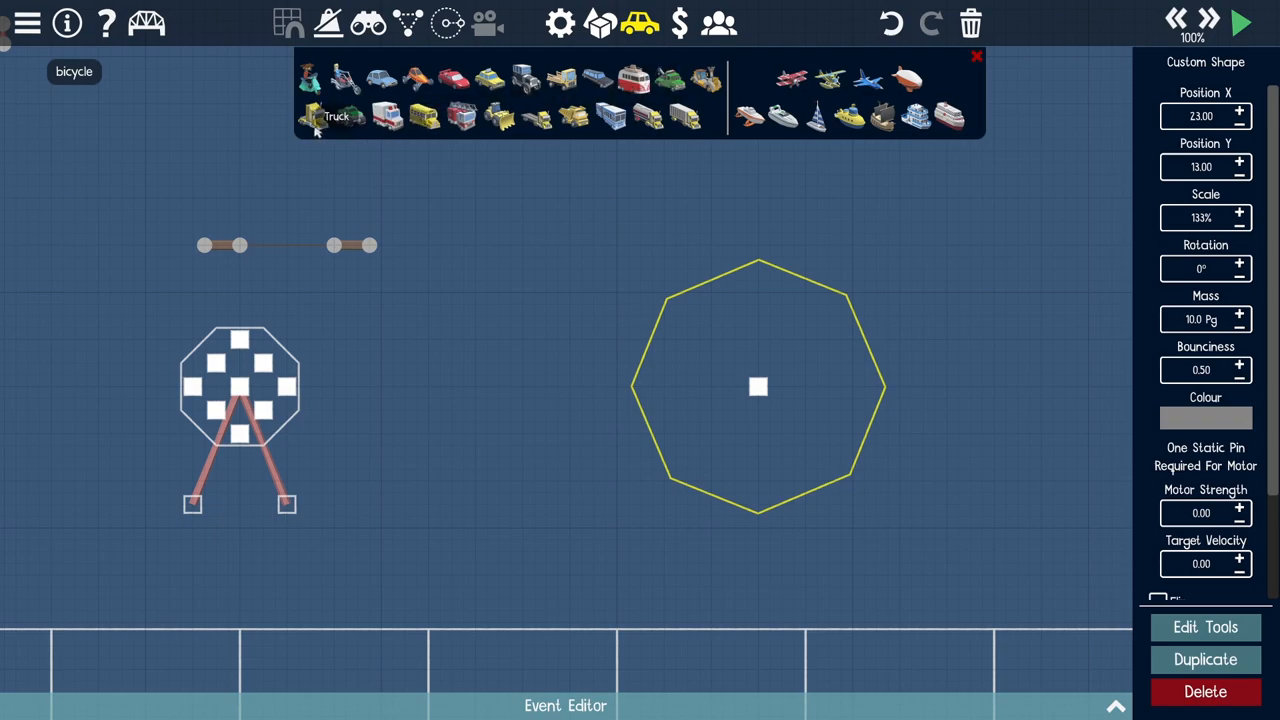
left_click(387, 117)
scroll(648, 442, "down", 2)
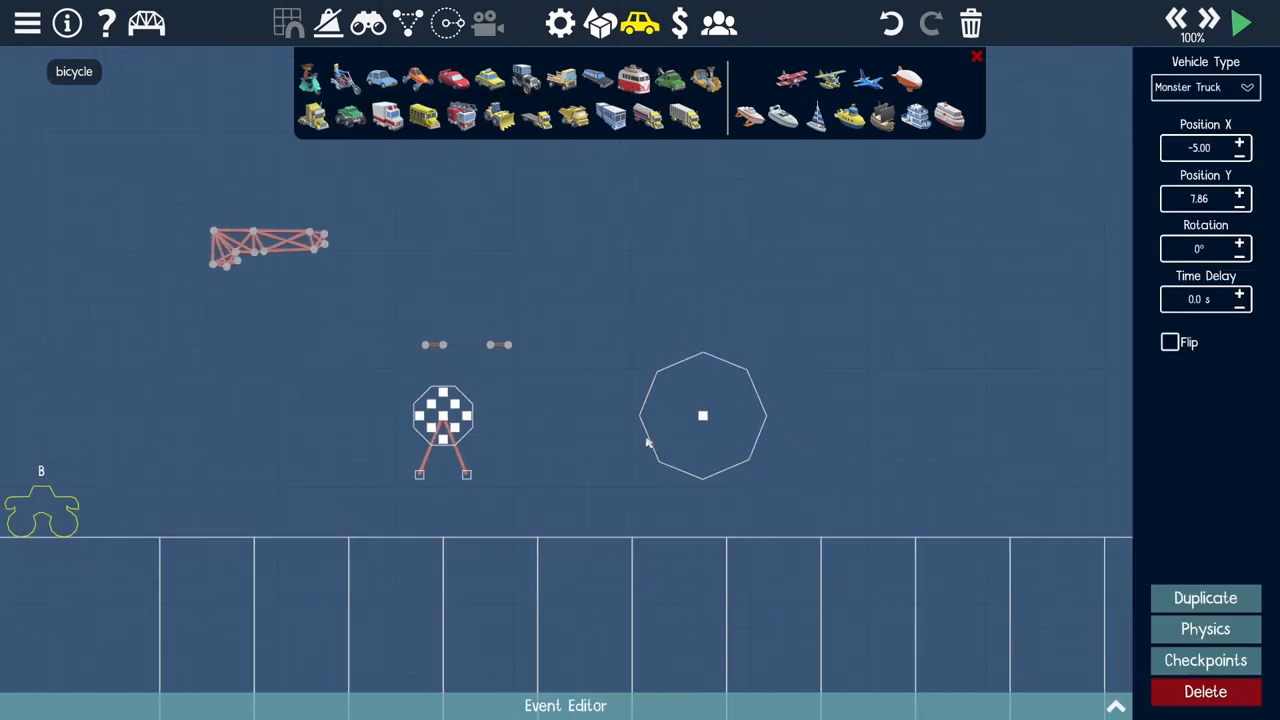
Step: Drag the monster truck into the big octagon and pull its outline inward into an open ring
left_click_drag(41, 512, 700, 430)
double_click(745, 395)
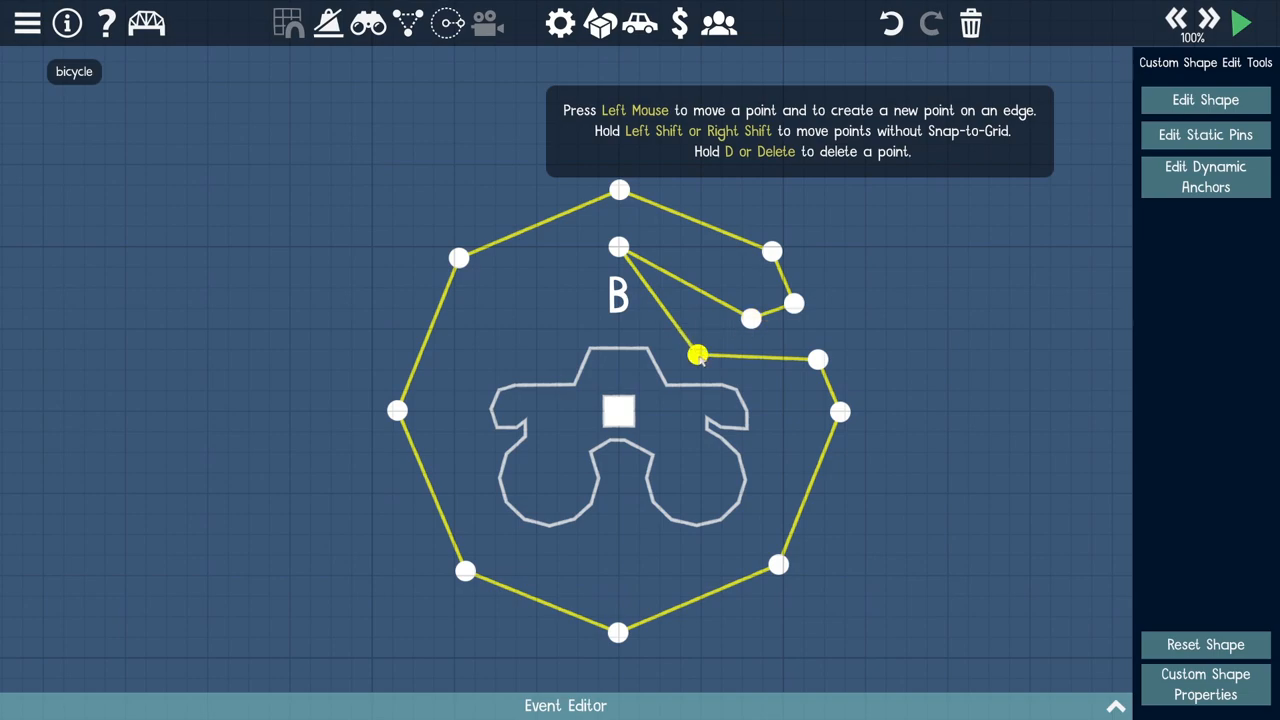
mouse_move(697, 355)
left_mouse_down()
mouse_move(496, 308)
mouse_move(515, 308)
mouse_move(496, 289)
left_mouse_up()
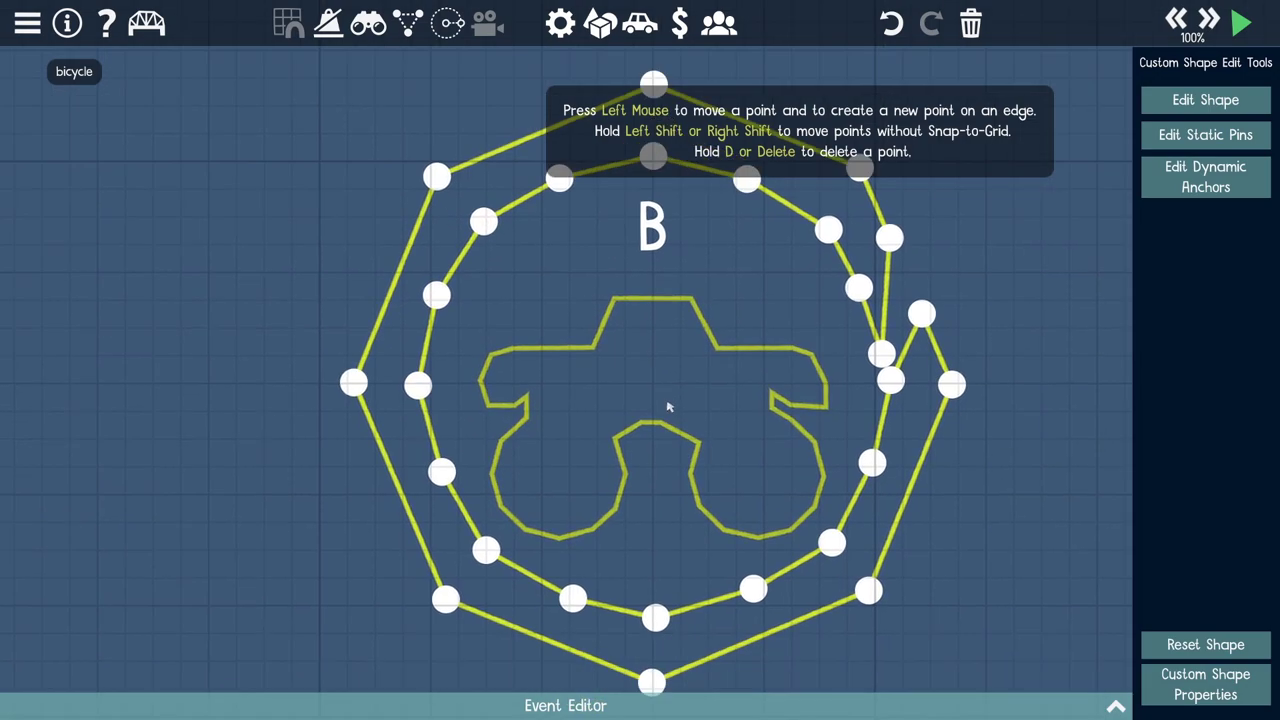
left_click(703, 440)
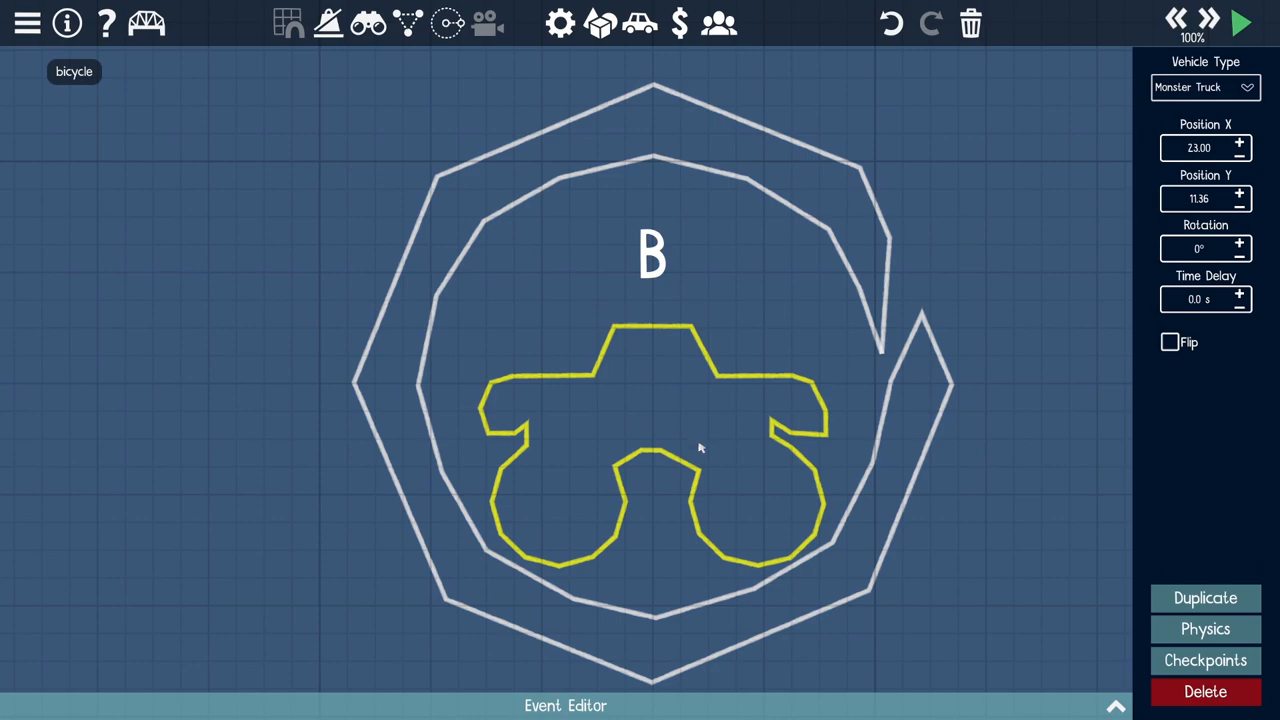
left_click_drag(703, 420, 703, 434)
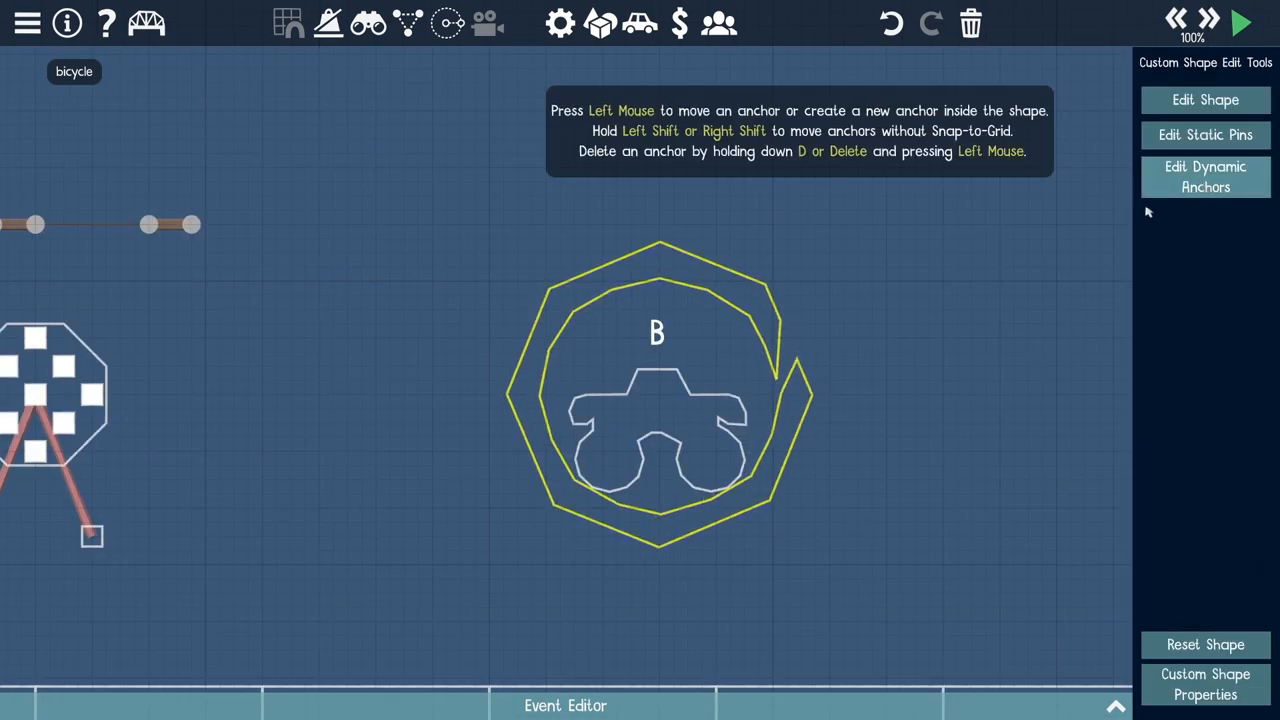
Step: Add four dynamic anchors at the ring's top, bottom, left and right
left_click(660, 268)
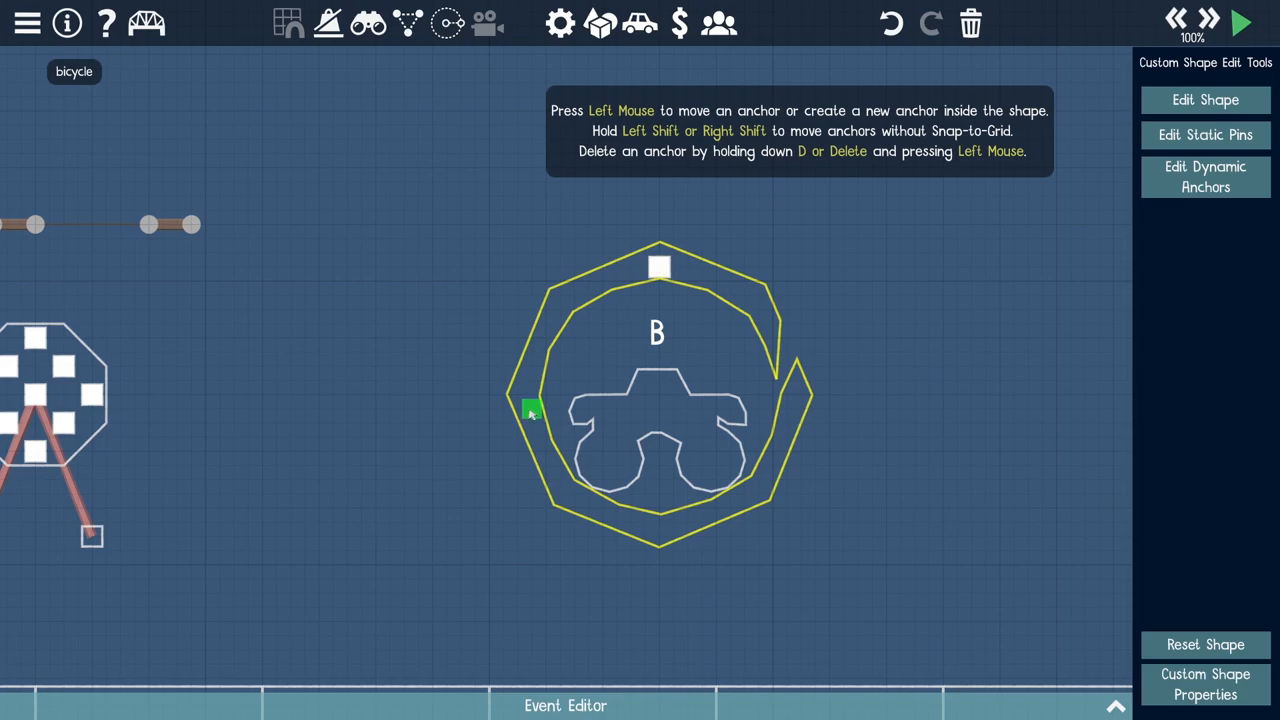
left_click(660, 521)
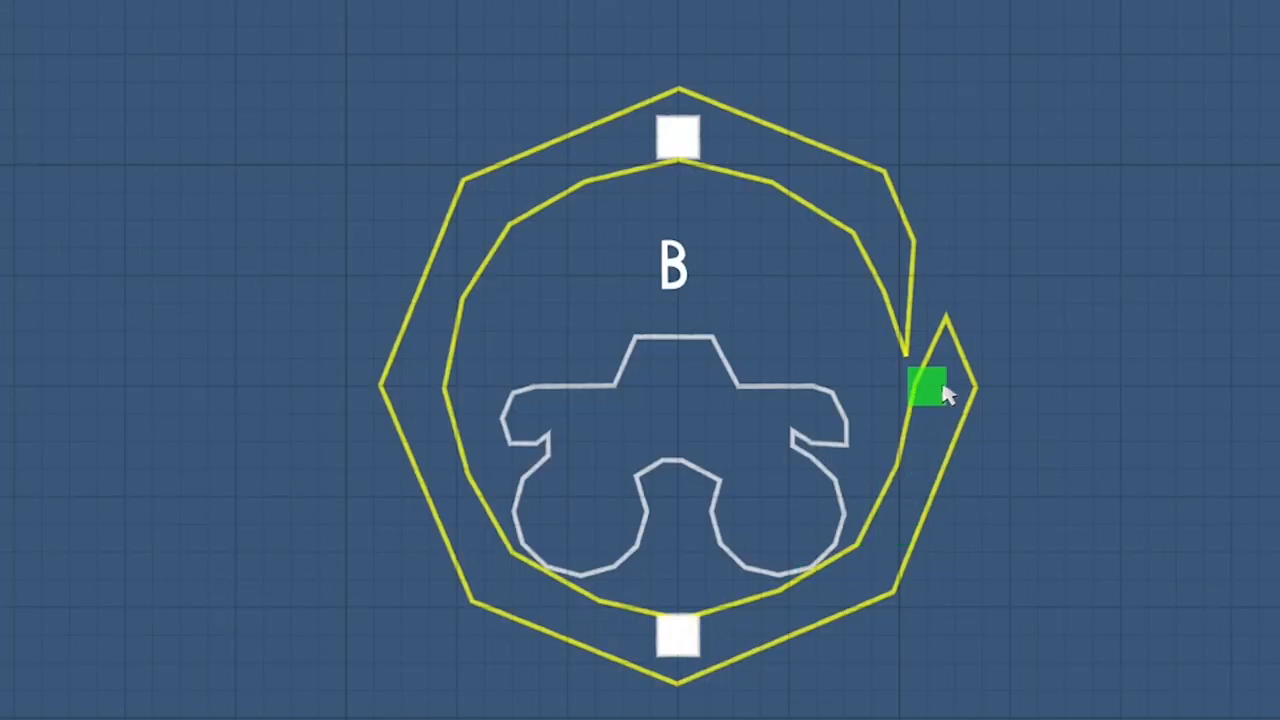
left_click(786, 395)
left_click(530, 395)
key("Escape")
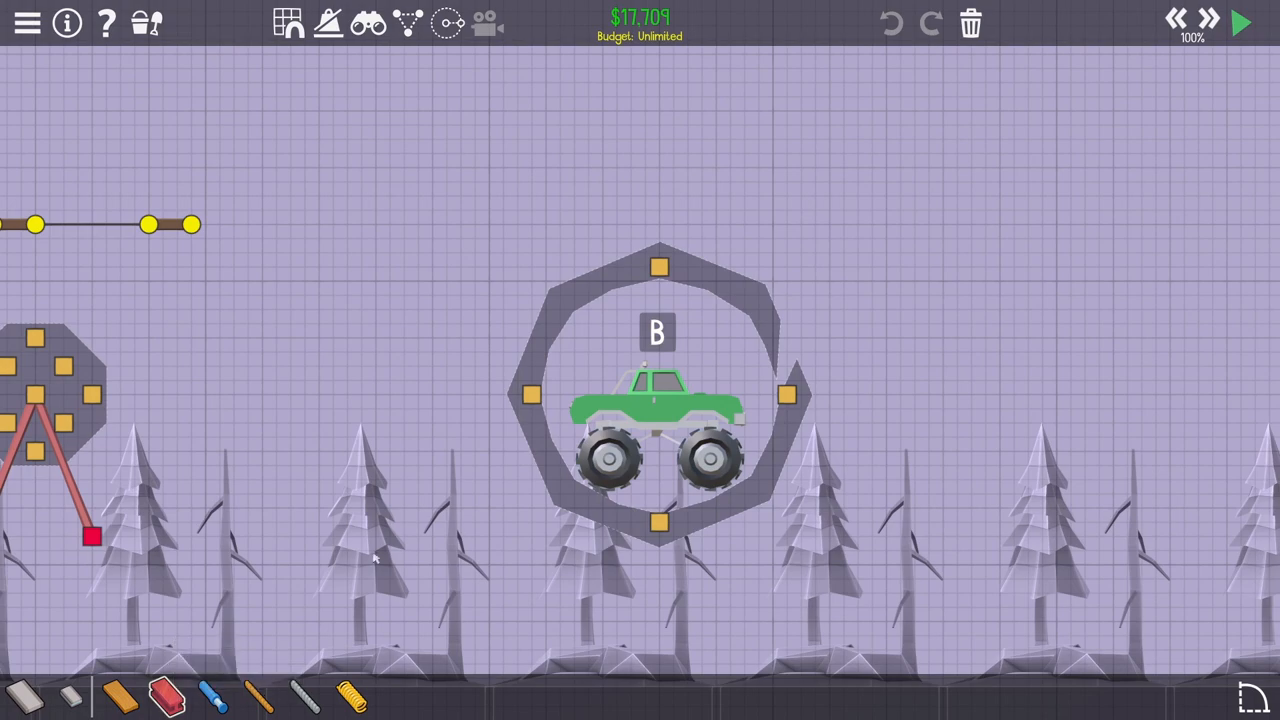
Step: Brace all four ring anchors to a central joint with beams
left_click(660, 268)
left_click(660, 395)
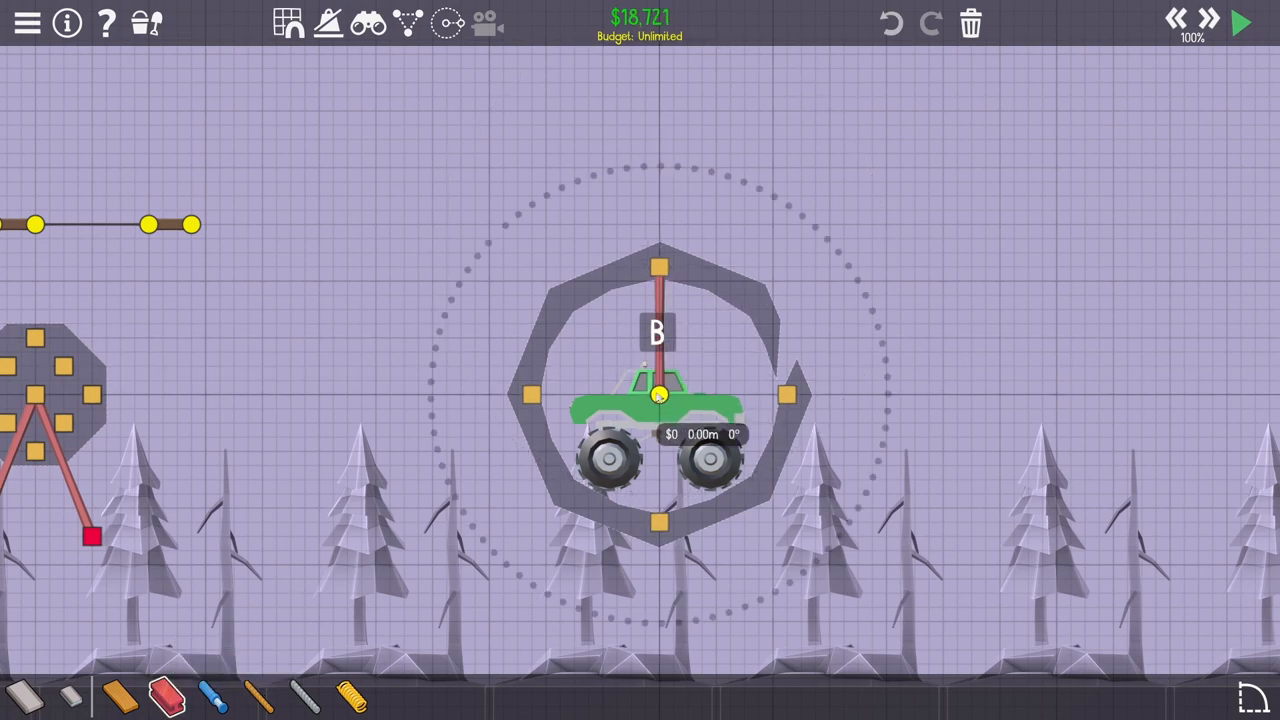
left_click(660, 521)
left_click(530, 395)
left_click(660, 395)
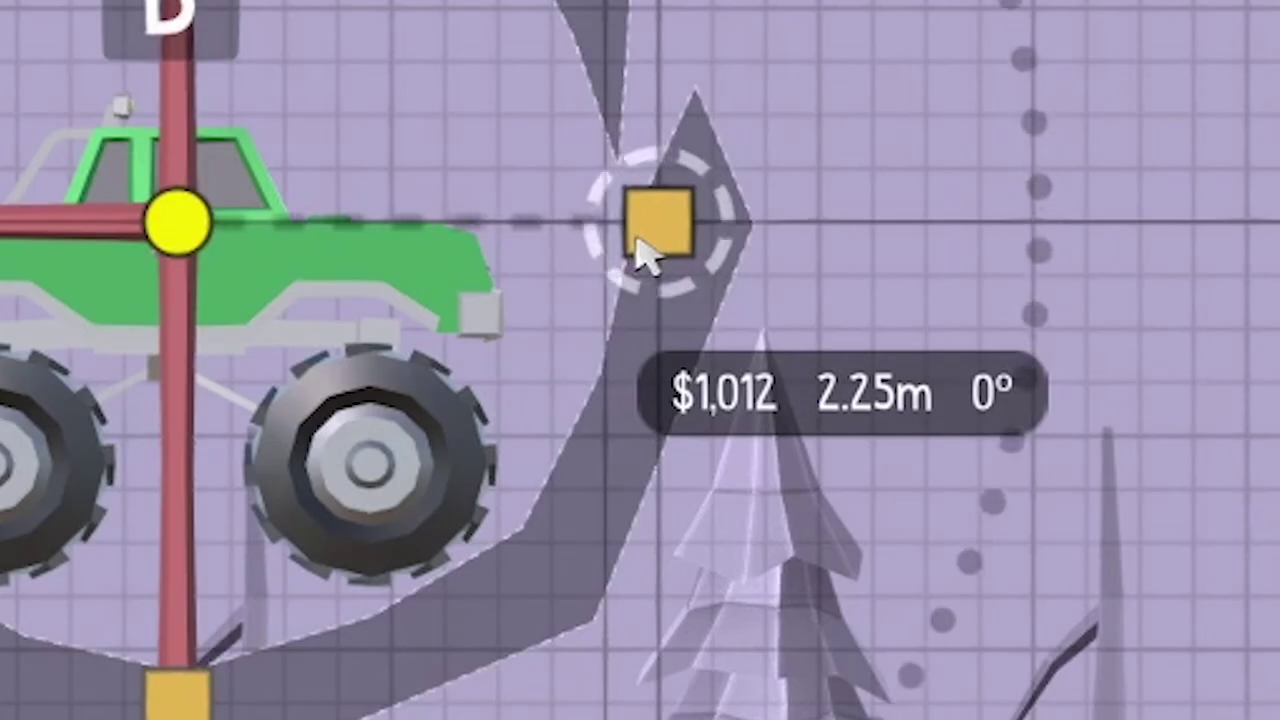
left_click(650, 240)
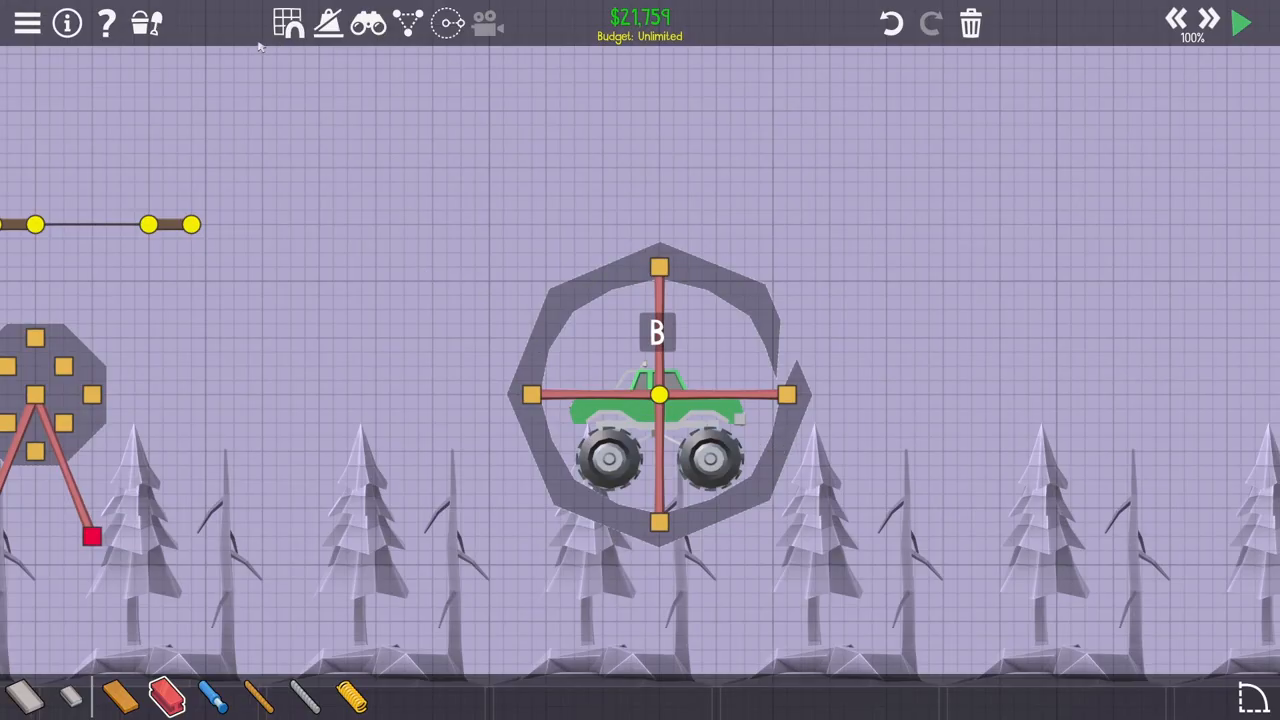
Step: Stand the ring on two hydraulic legs from ground anchors to the centre joint
left_click(212, 695)
left_click(574, 578)
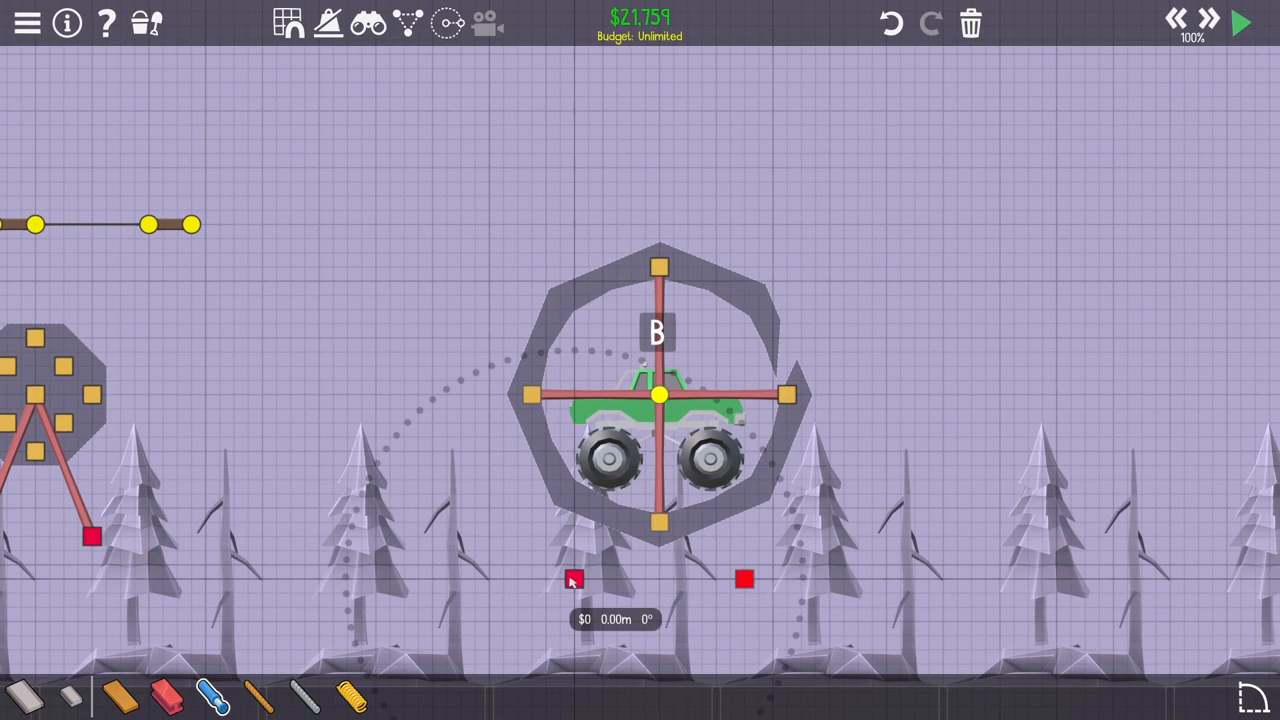
left_click(659, 397)
left_click(744, 578)
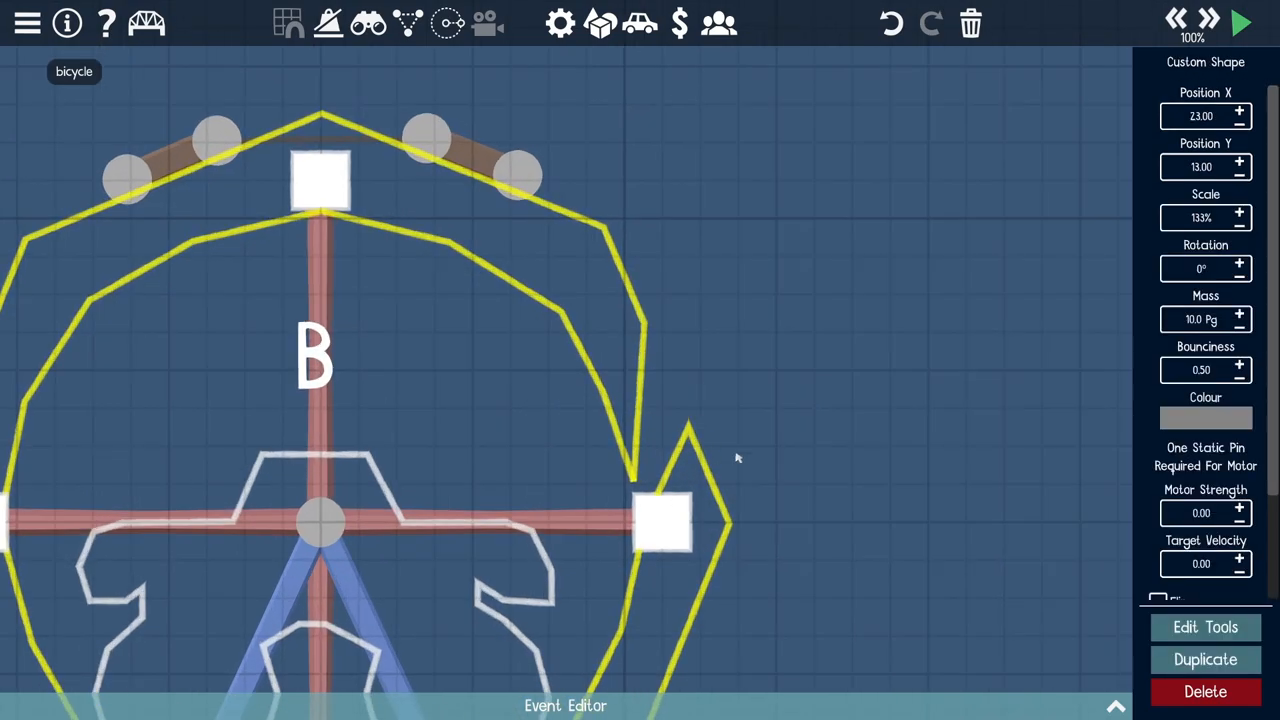
Step: Adjust a ring outline point and lay rotated chain segments along the ring's top-right edge
left_click(1205, 627)
left_click_drag(690, 428, 662, 352)
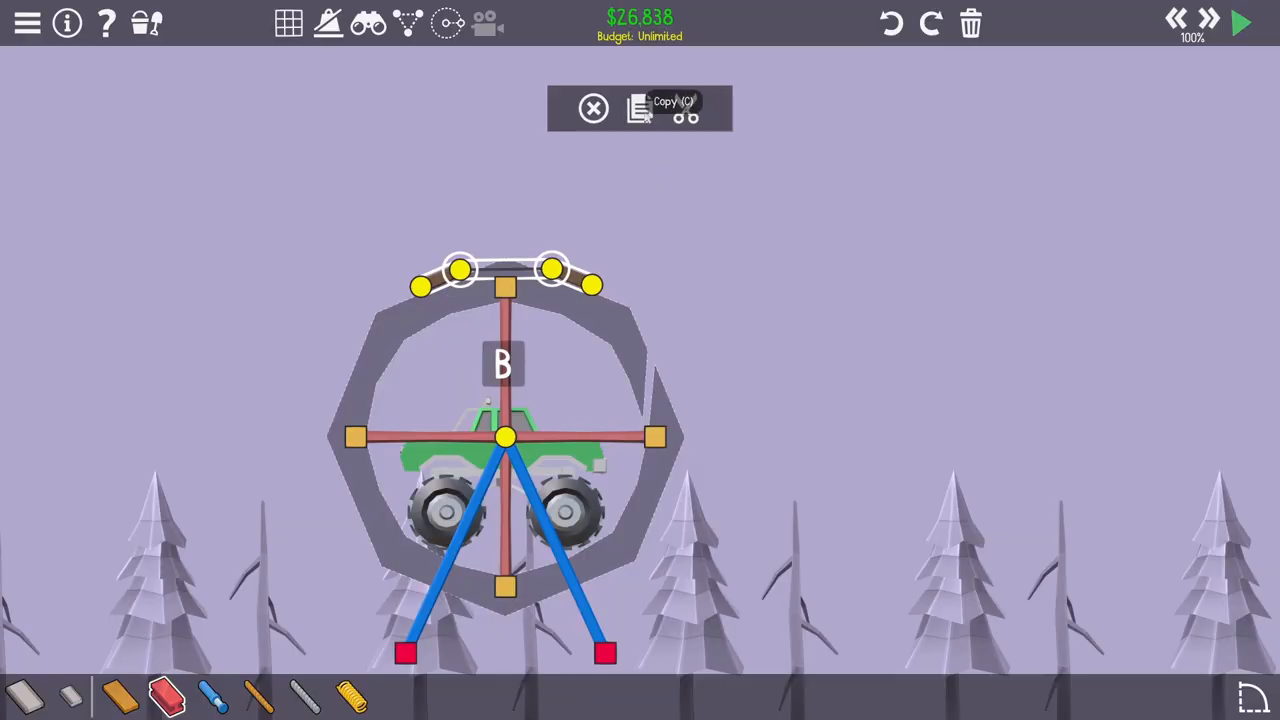
left_click_drag(514, 420, 631, 314)
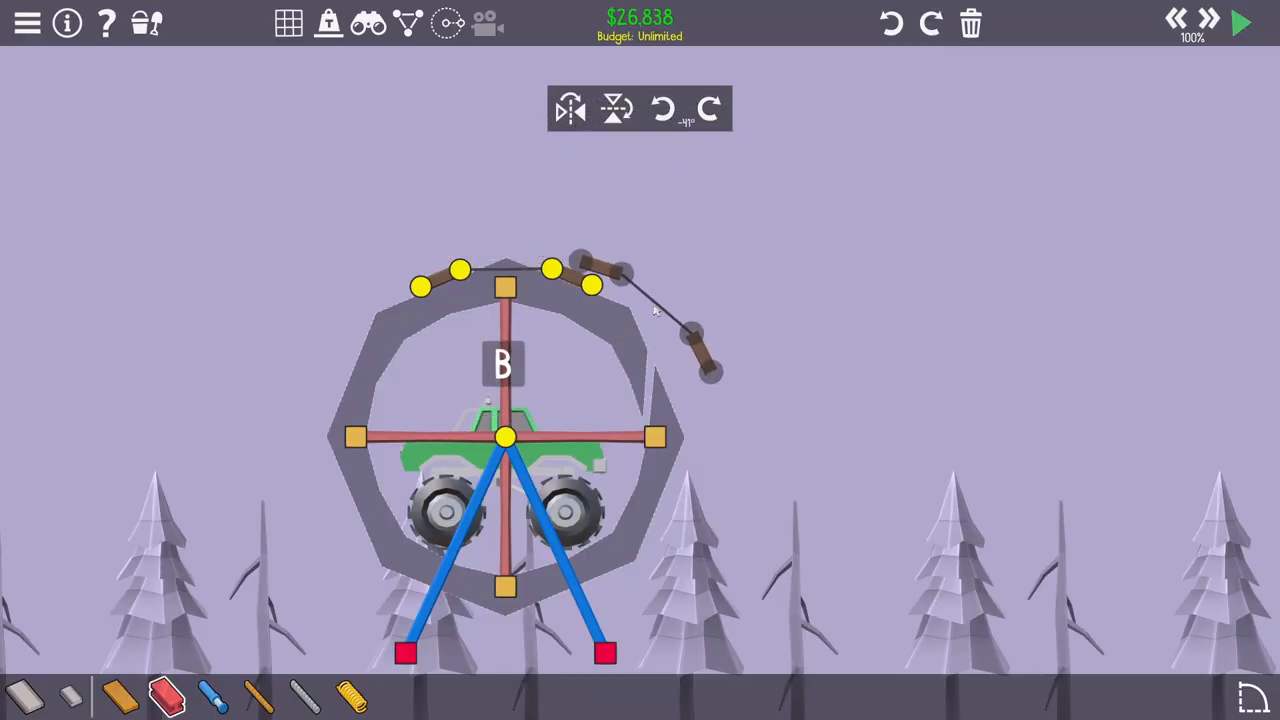
key("e")
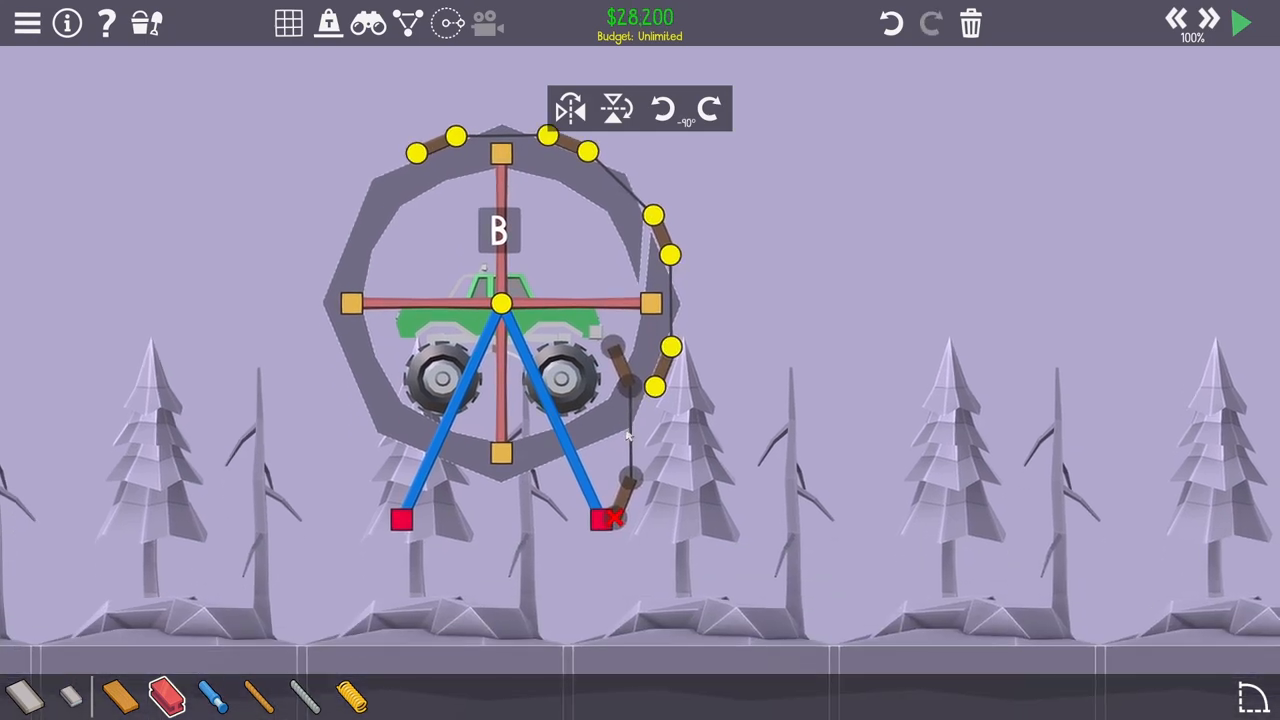
key("e")
key("e")
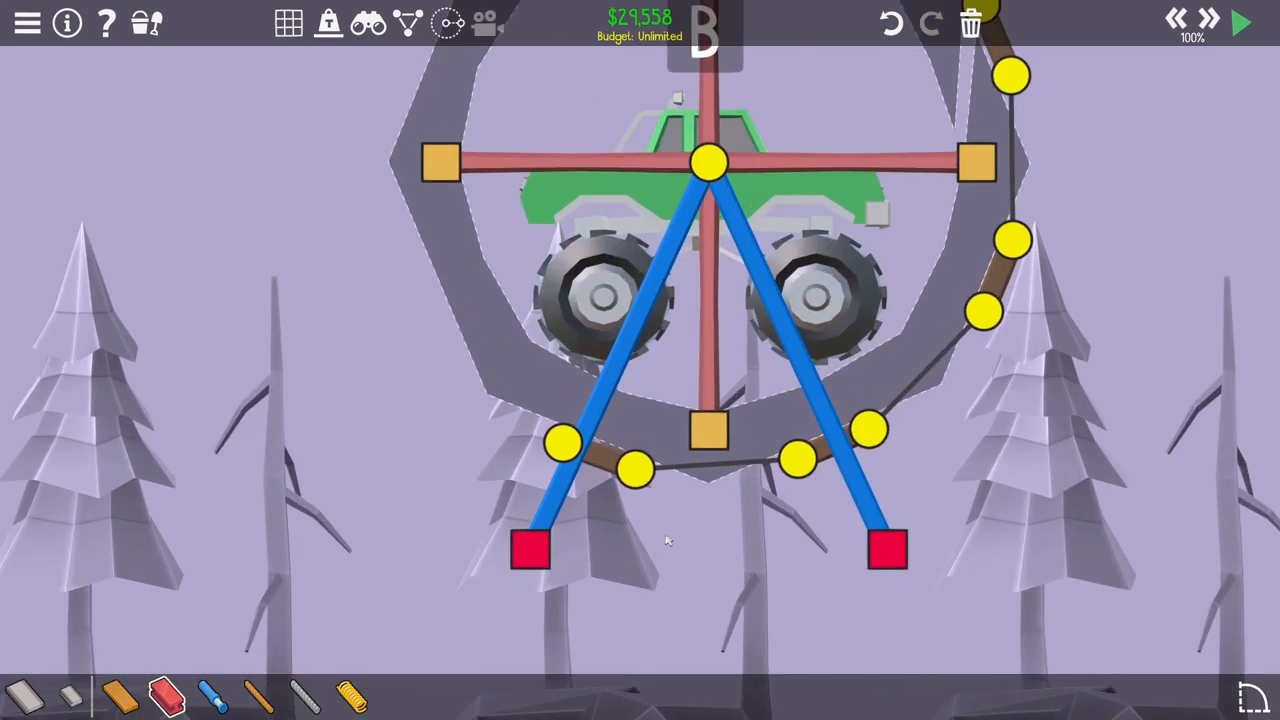
scroll(848, 153, "down", 3)
left_click(1074, 255)
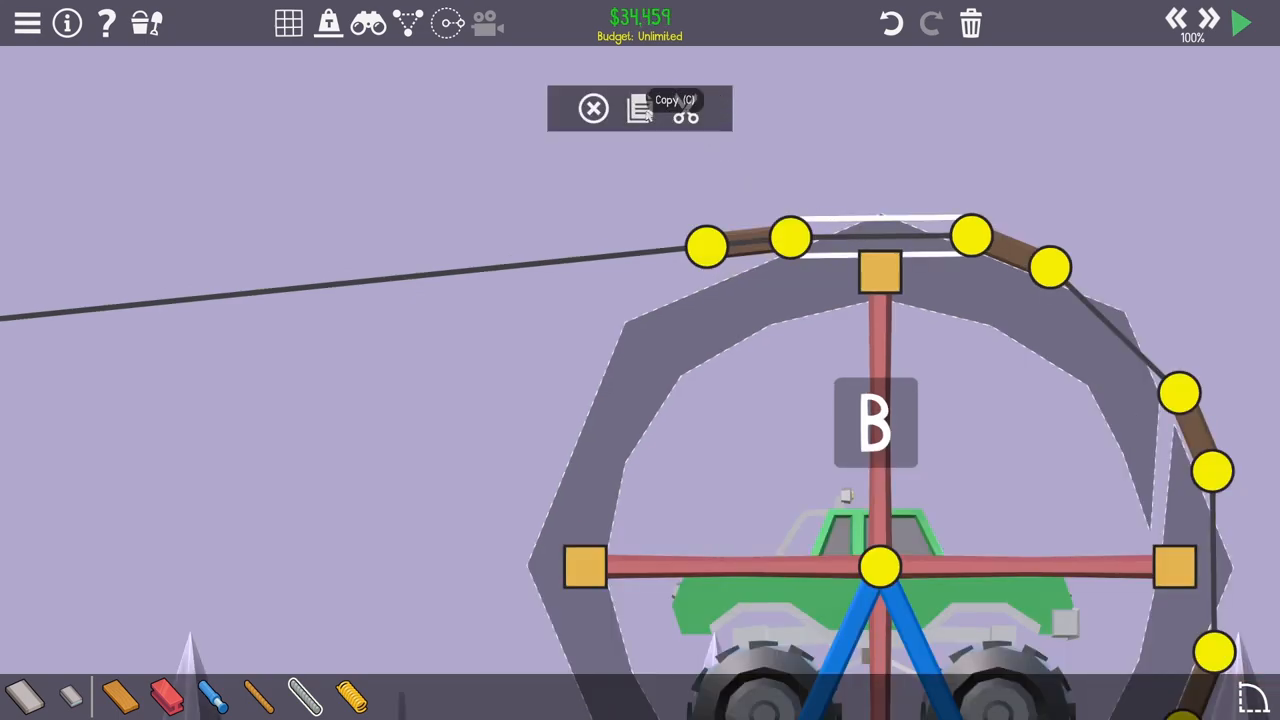
Step: Paste a chain segment onto the line from the ring's top toward the small octagon
left_click(640, 108)
scroll(603, 245, "down", 3)
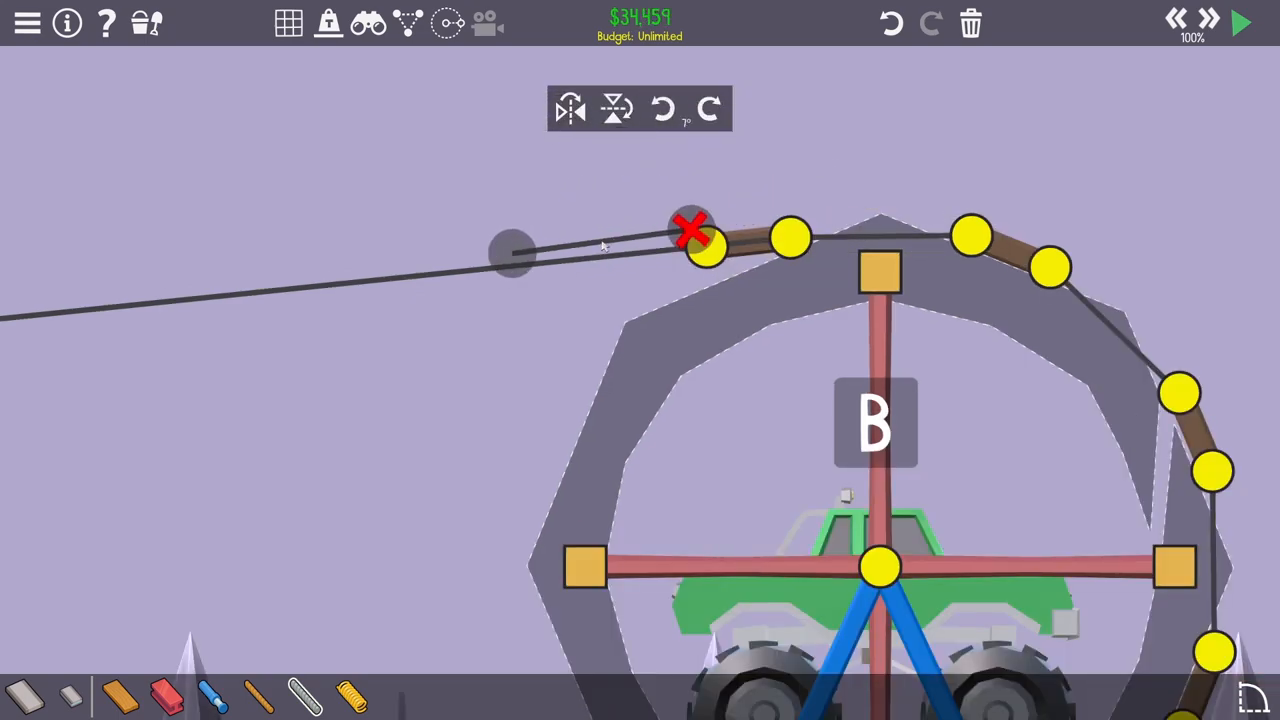
scroll(602, 252, "up", 2)
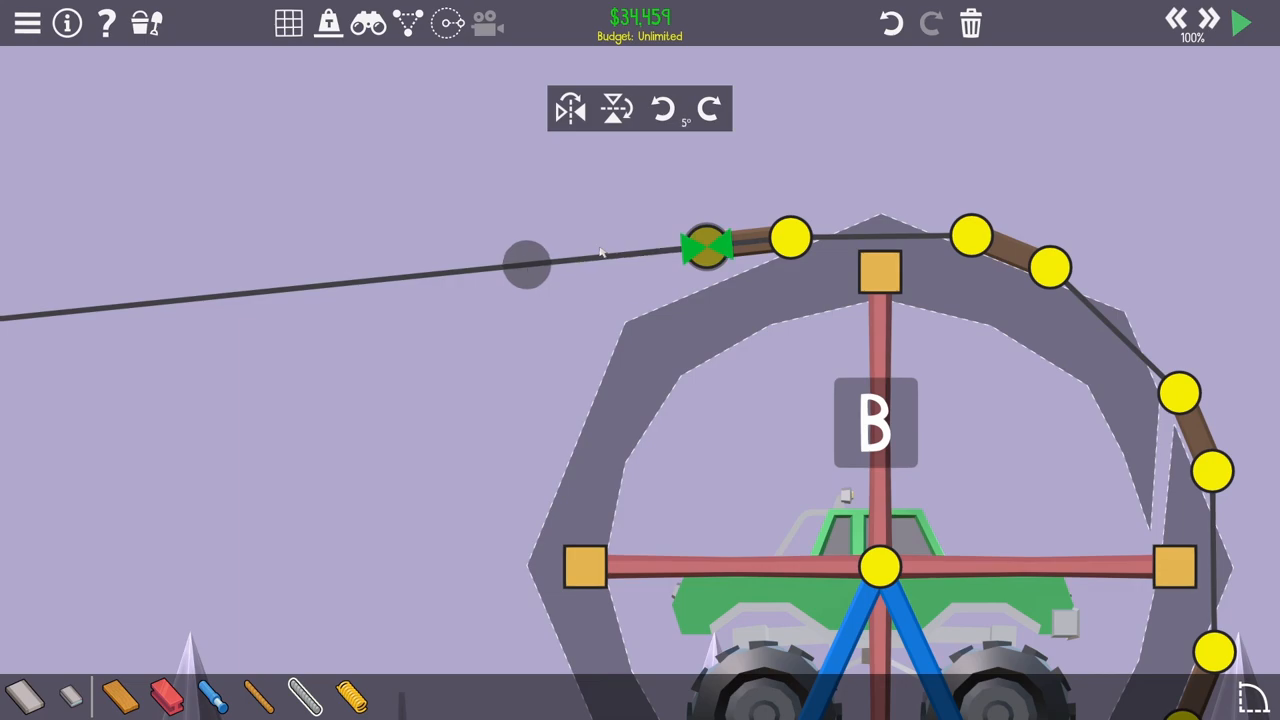
left_click(602, 252)
right_click(560, 300)
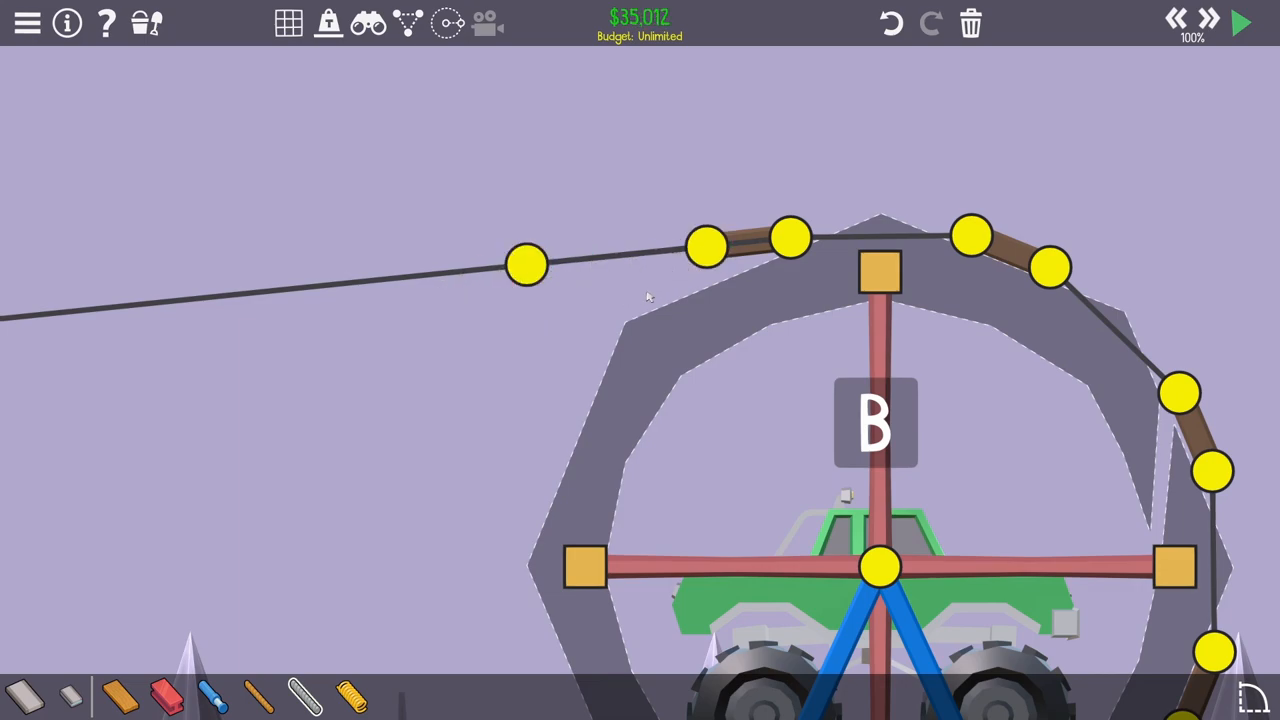
Step: Copy and paste further chain segments leftward along the line to the small octagon
left_click(712, 255)
key("ctrl+c")
left_click(630, 305)
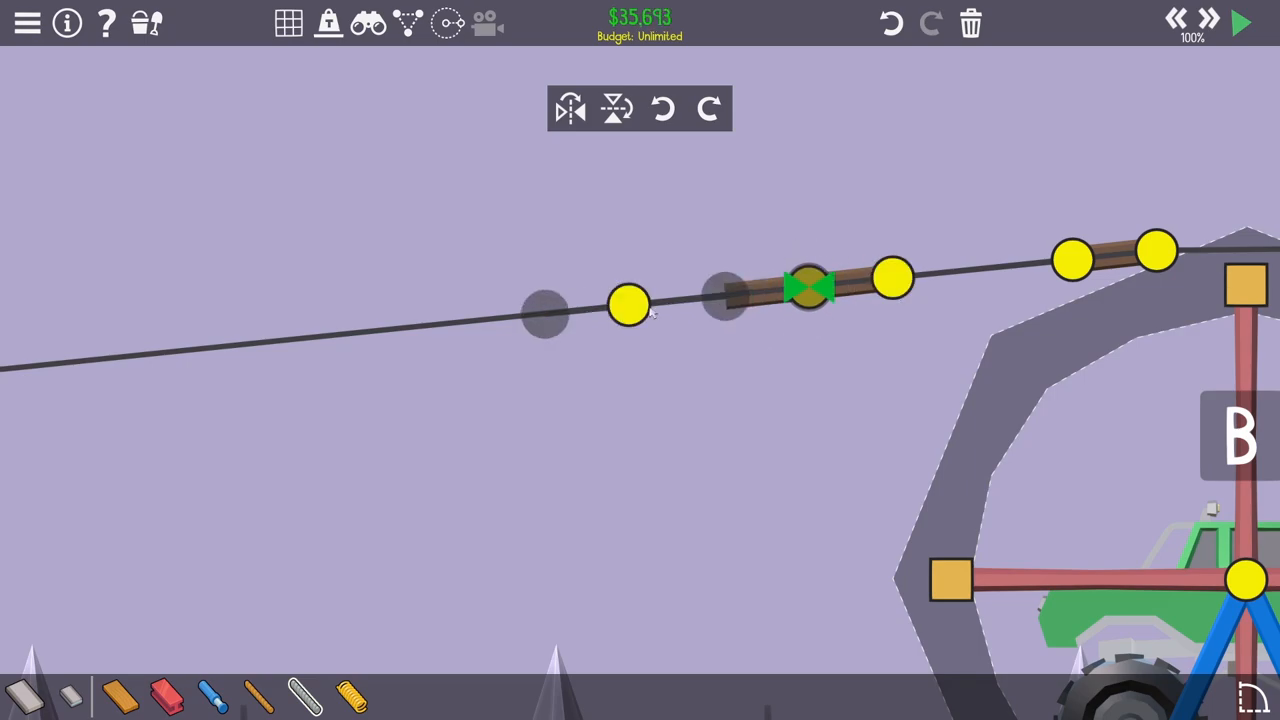
left_click(545, 315)
left_click_drag(510, 325, 640, 300)
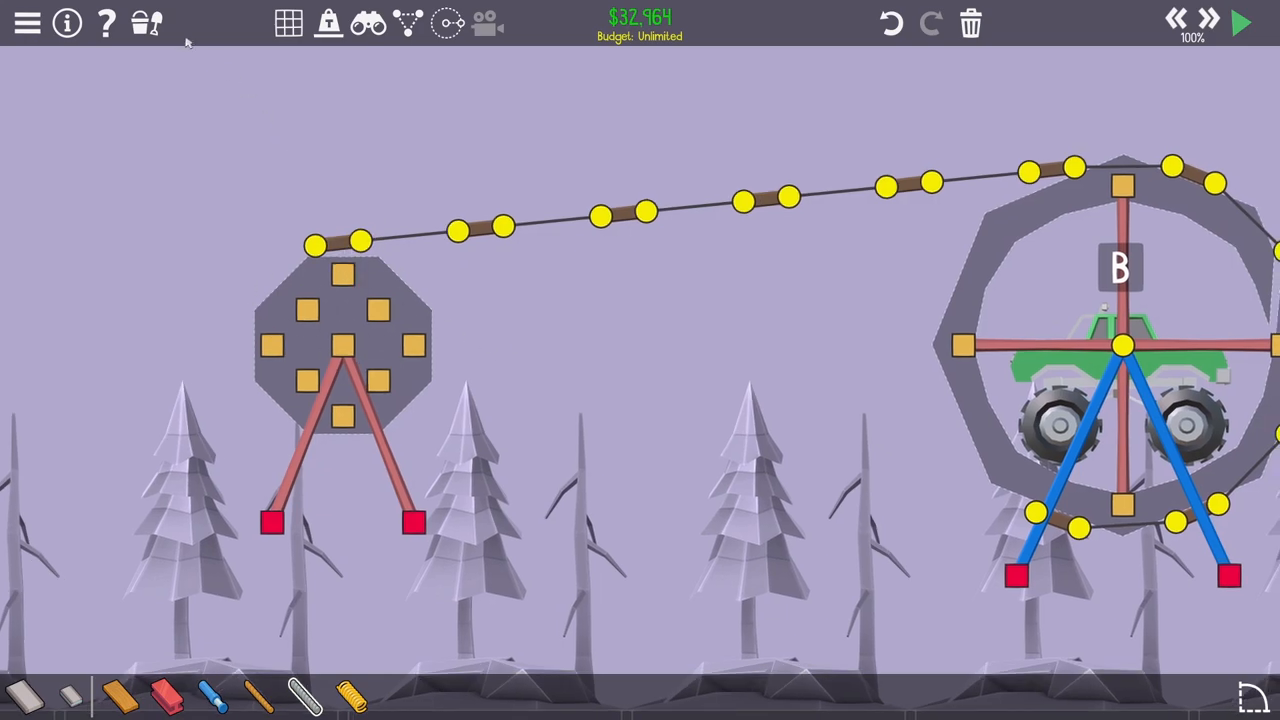
Step: Select the small octagon and place a copied chain link down its left side
left_click(147, 22)
left_click(346, 349)
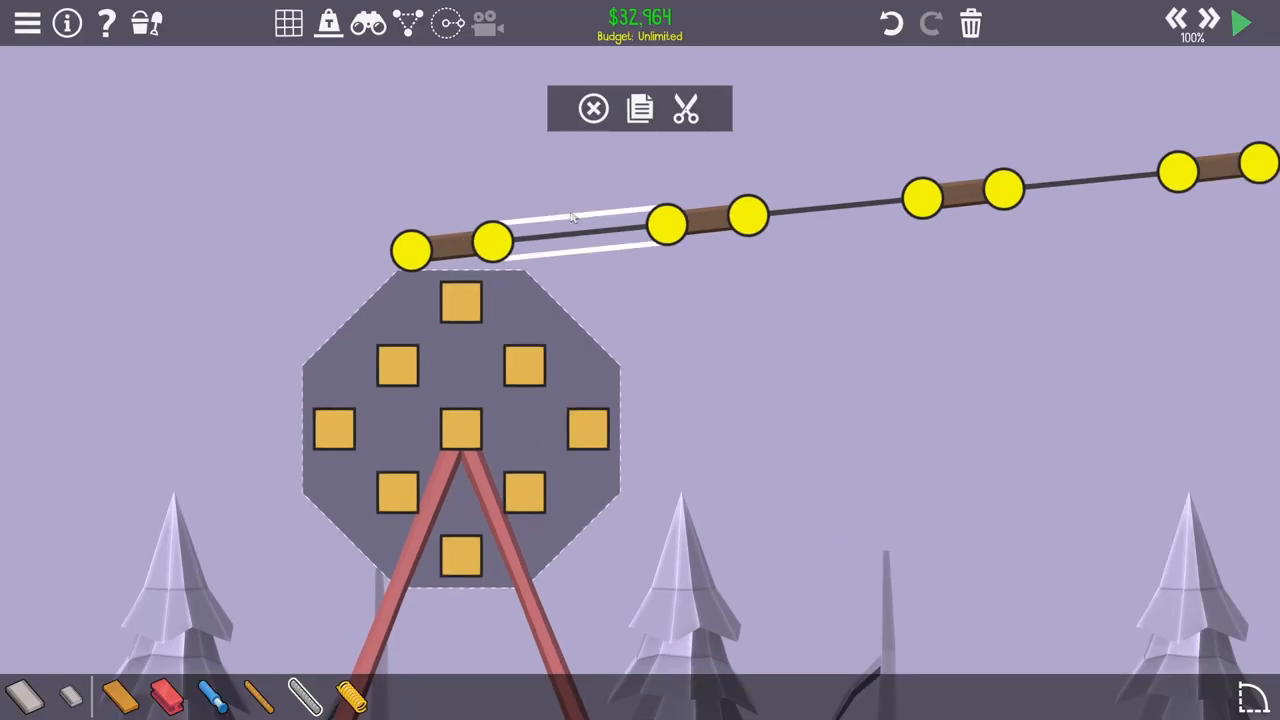
left_click(632, 108)
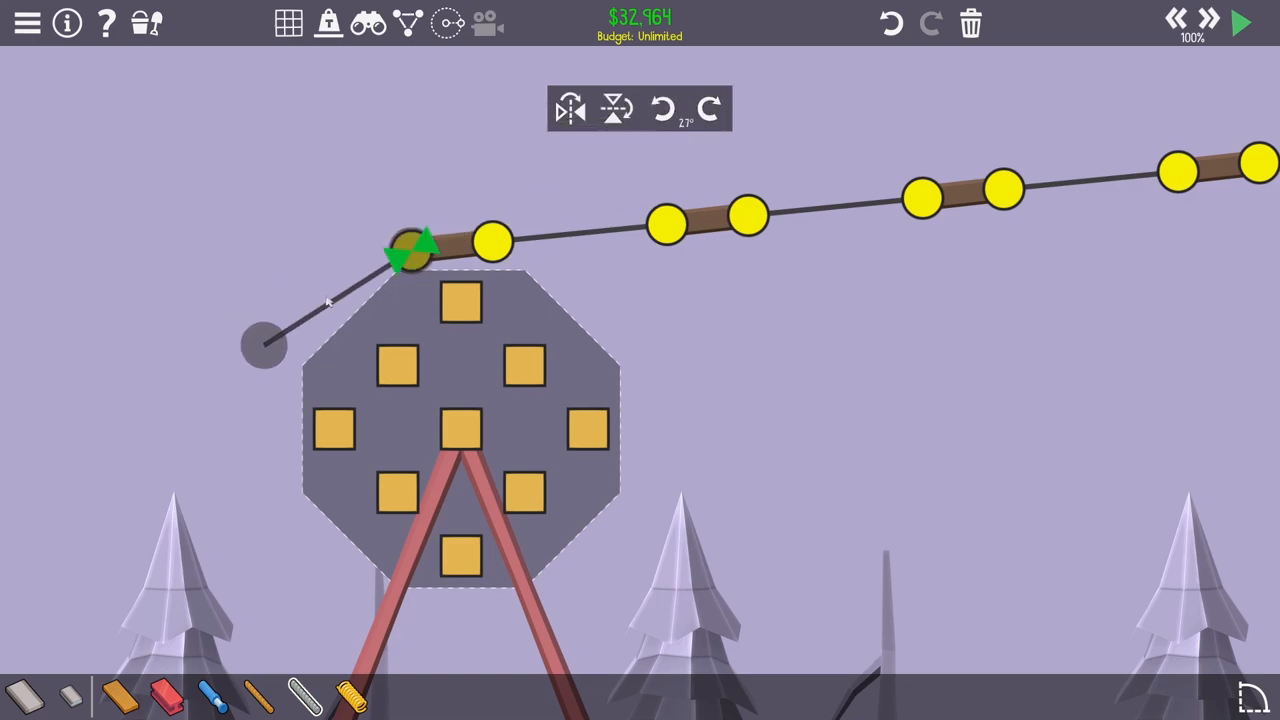
left_click(292, 311)
Step: Copy the diagonal link and rotate it to hang straight down under the cog
left_click(336, 318)
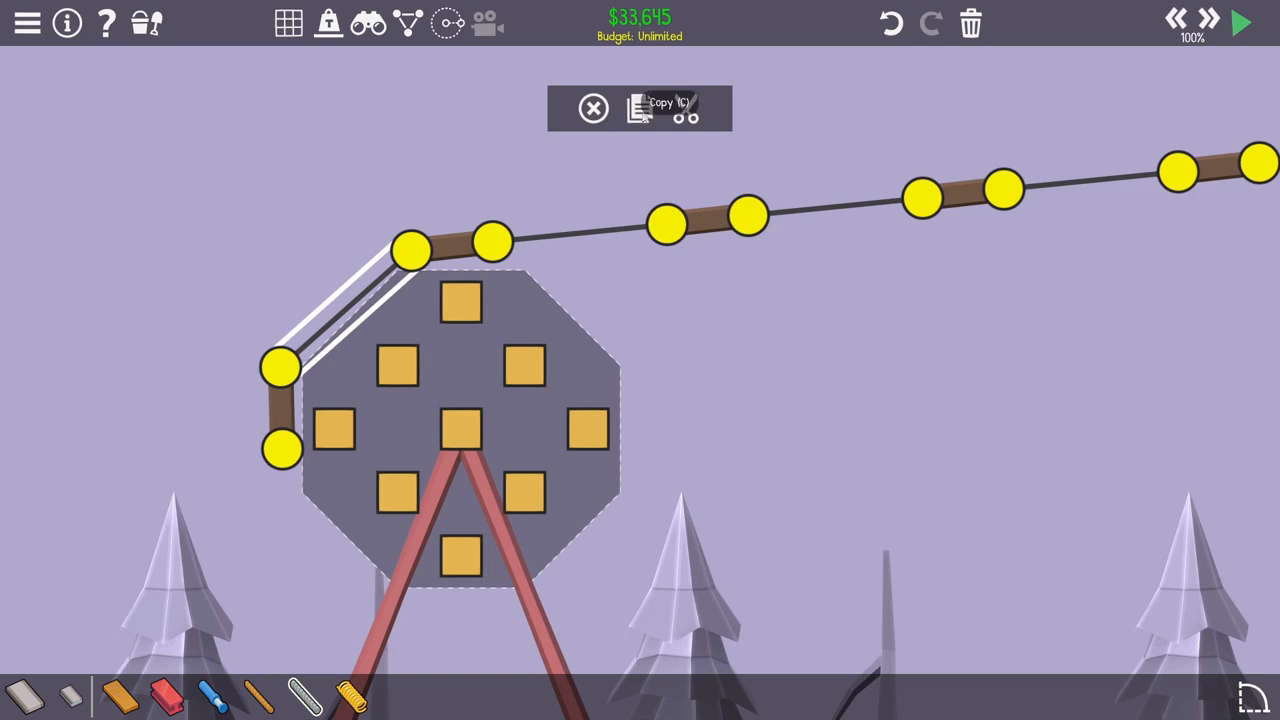
left_click(632, 108)
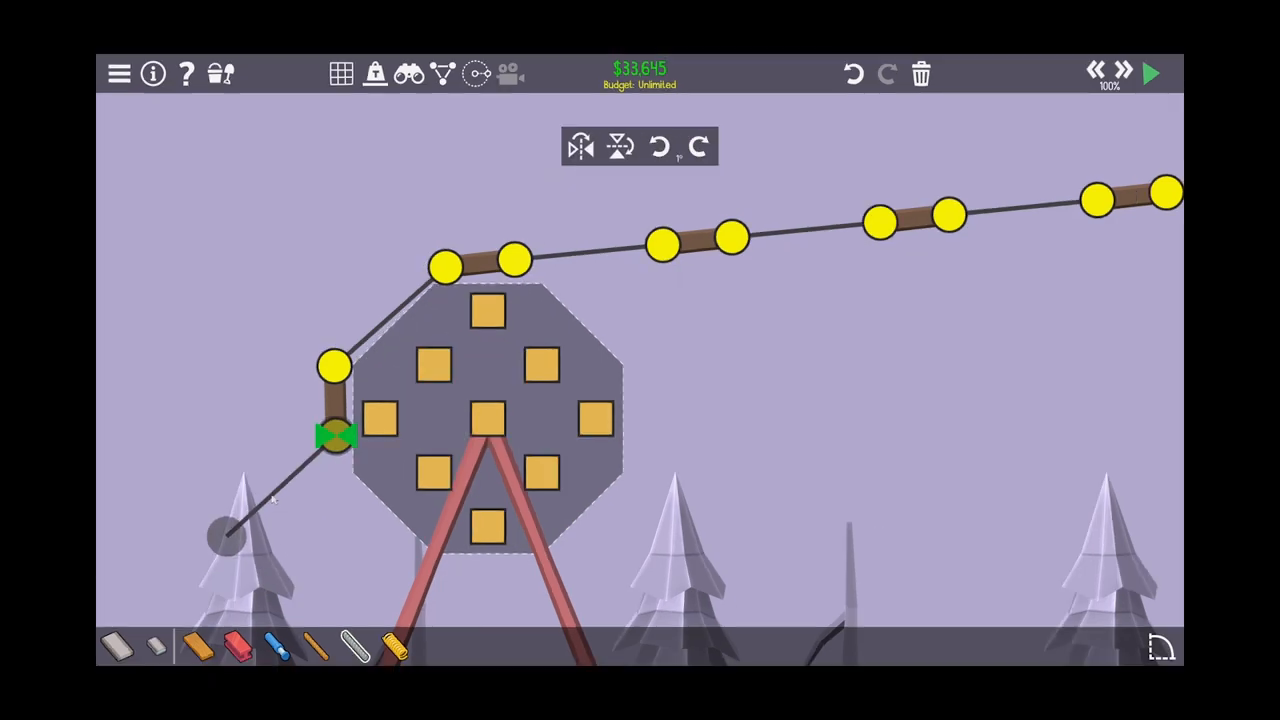
left_click_drag(272, 500, 305, 570)
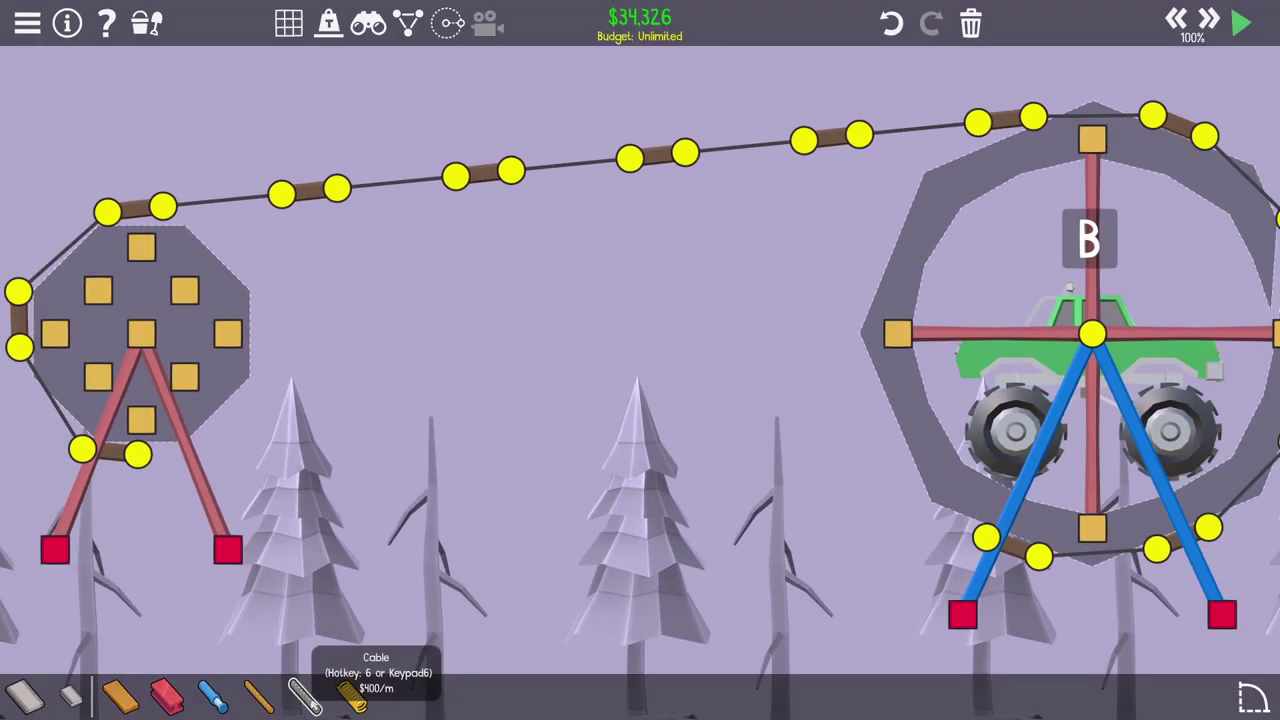
Step: Run a cable from the small cog's lowest joint to the big cog's bottom joint
left_click(300, 695)
left_click(137, 455)
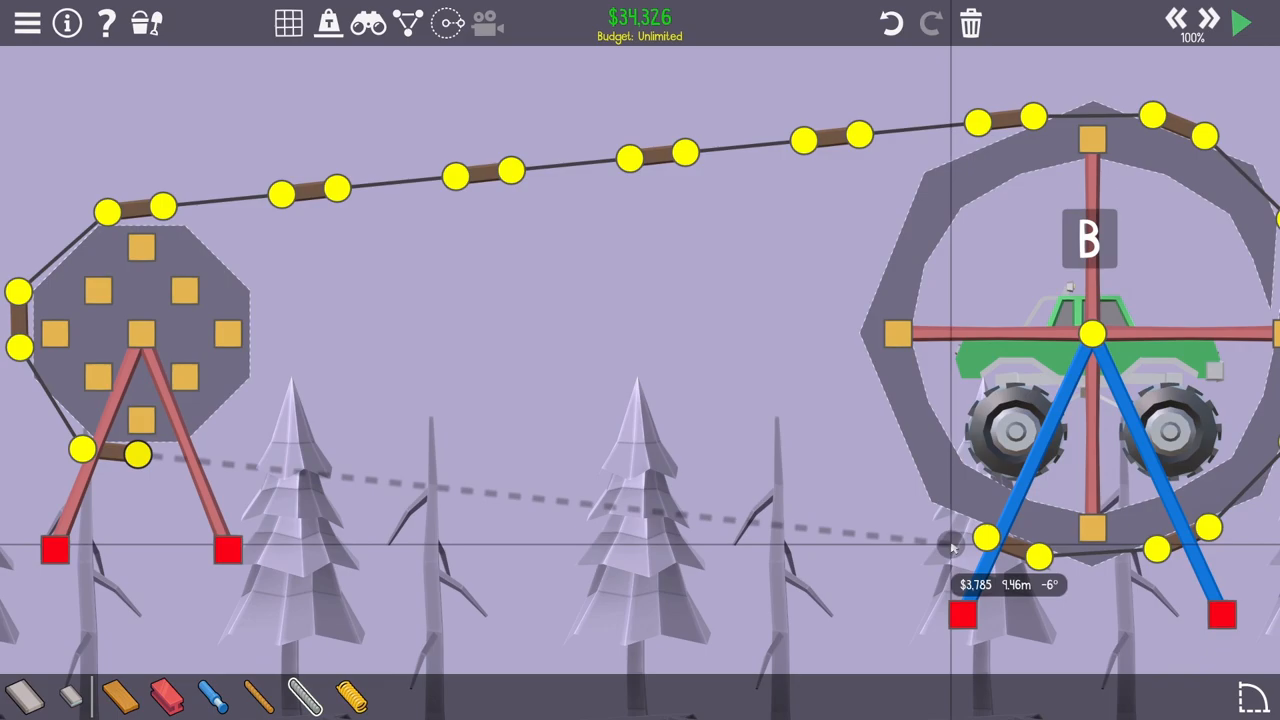
left_click(952, 547)
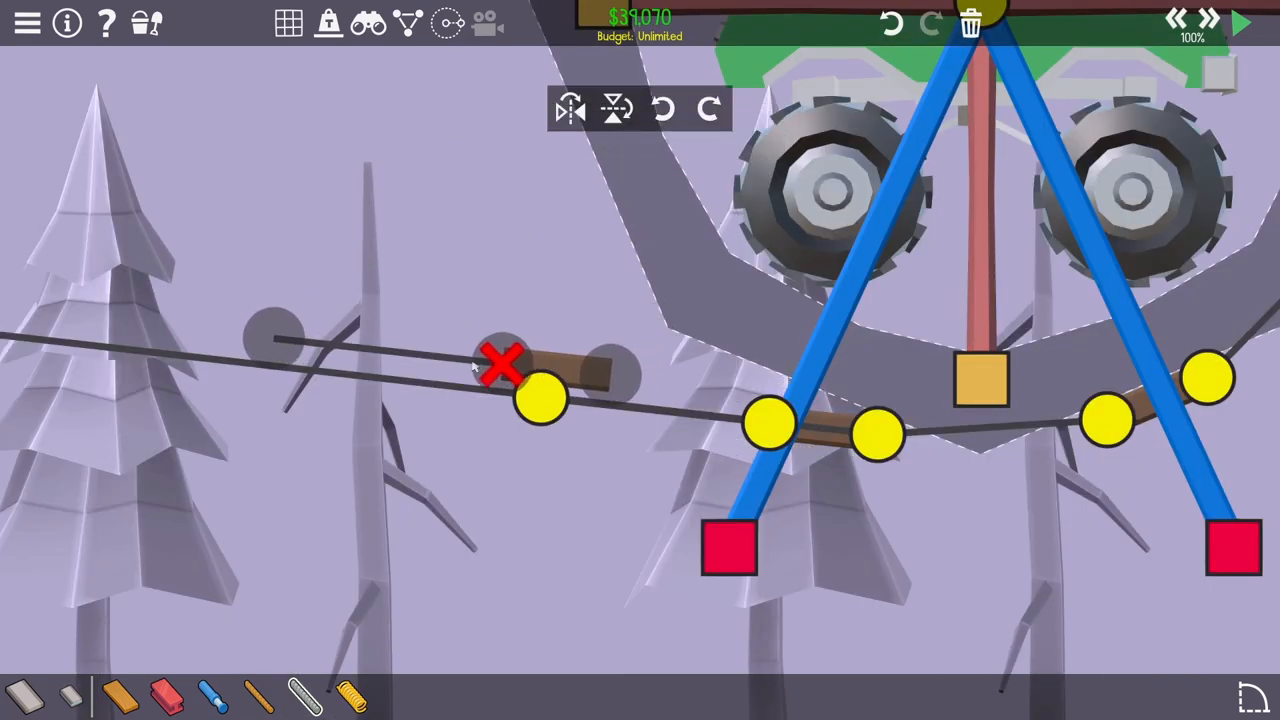
Step: Add link beams along the cable line to close the lower chain run
left_click(478, 368)
left_click(205, 363)
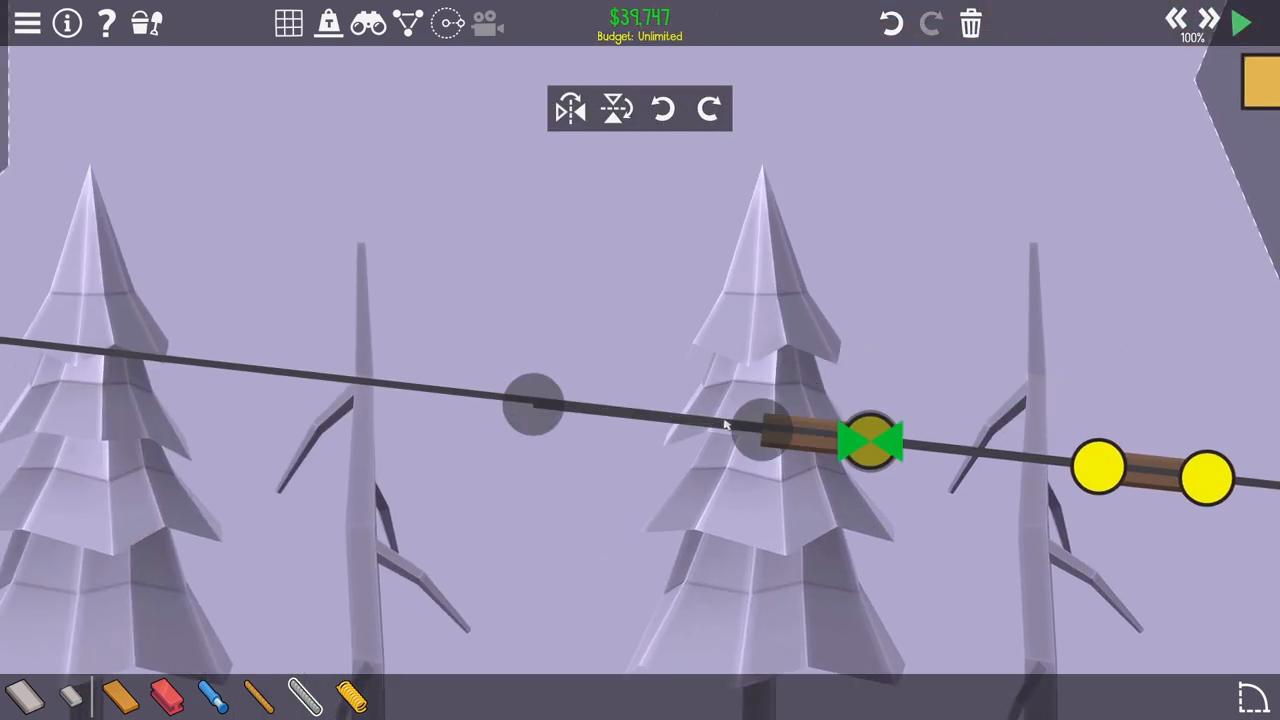
left_click(726, 423)
left_click(535, 403)
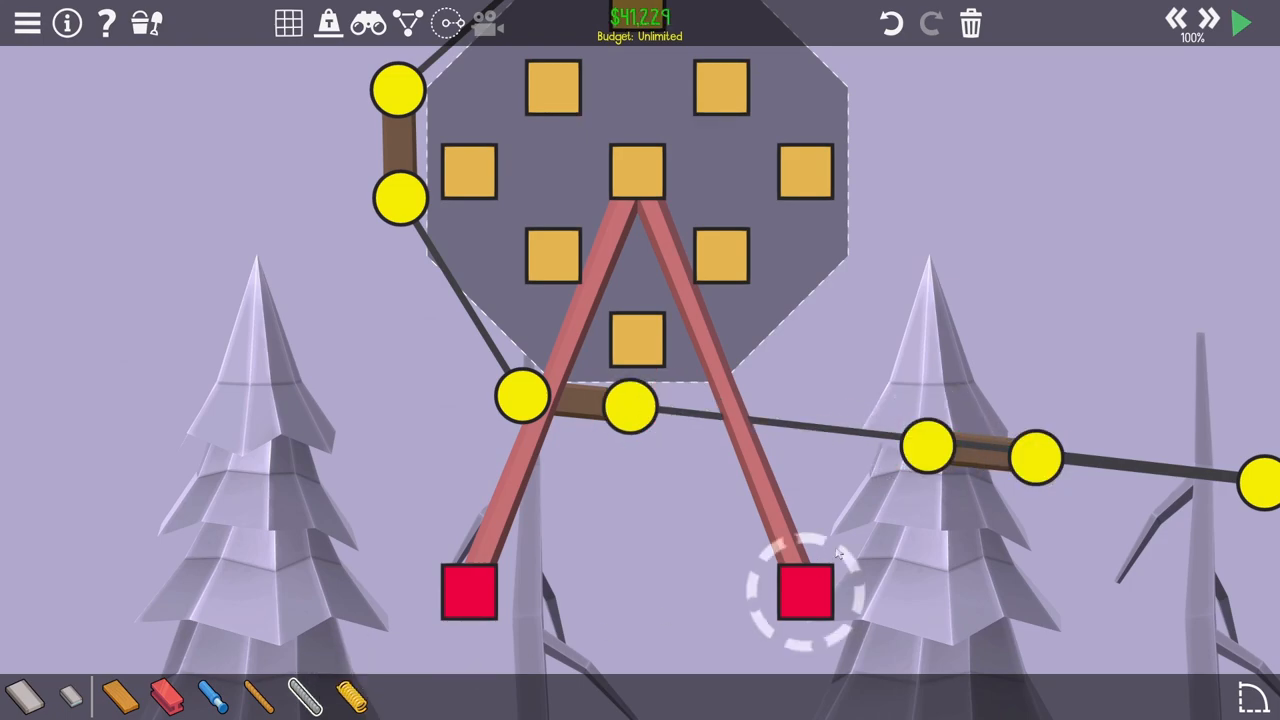
left_click(925, 448)
left_click(632, 405)
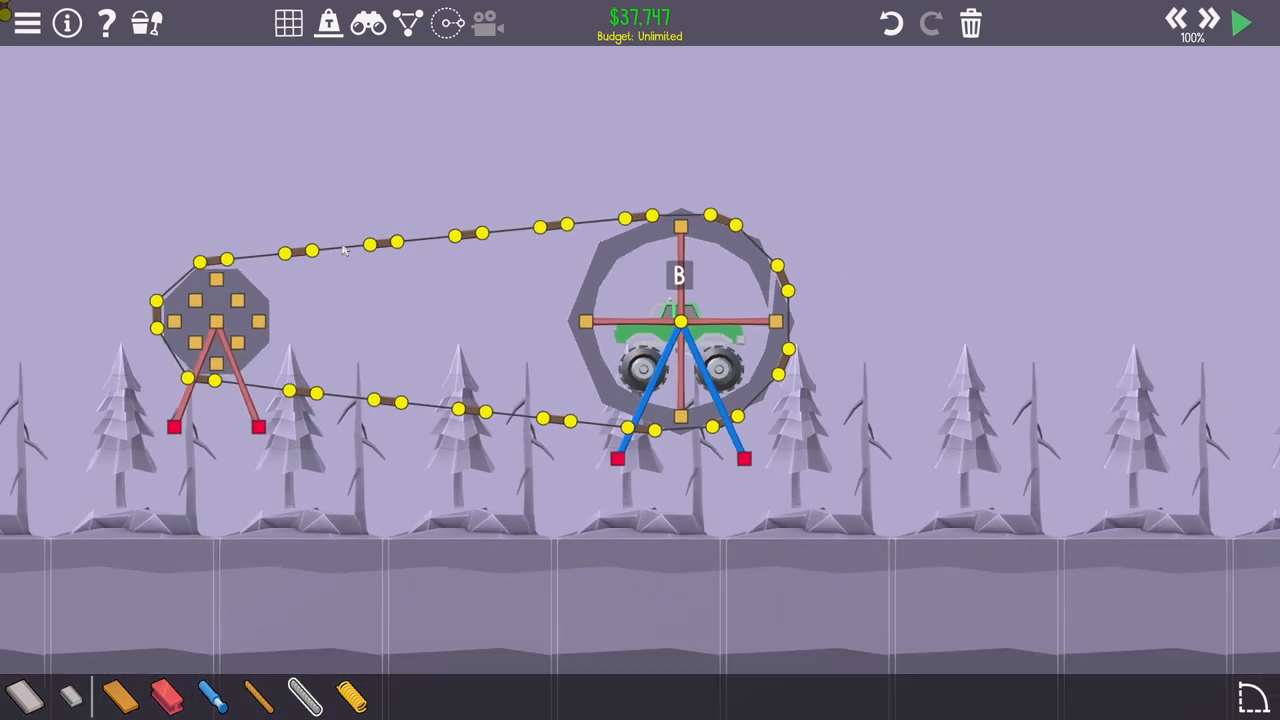
scroll(345, 250, "up", 2)
Step: Test-run the drive, then brace the big cog with a horizontal steel beam across the truck
key("space")
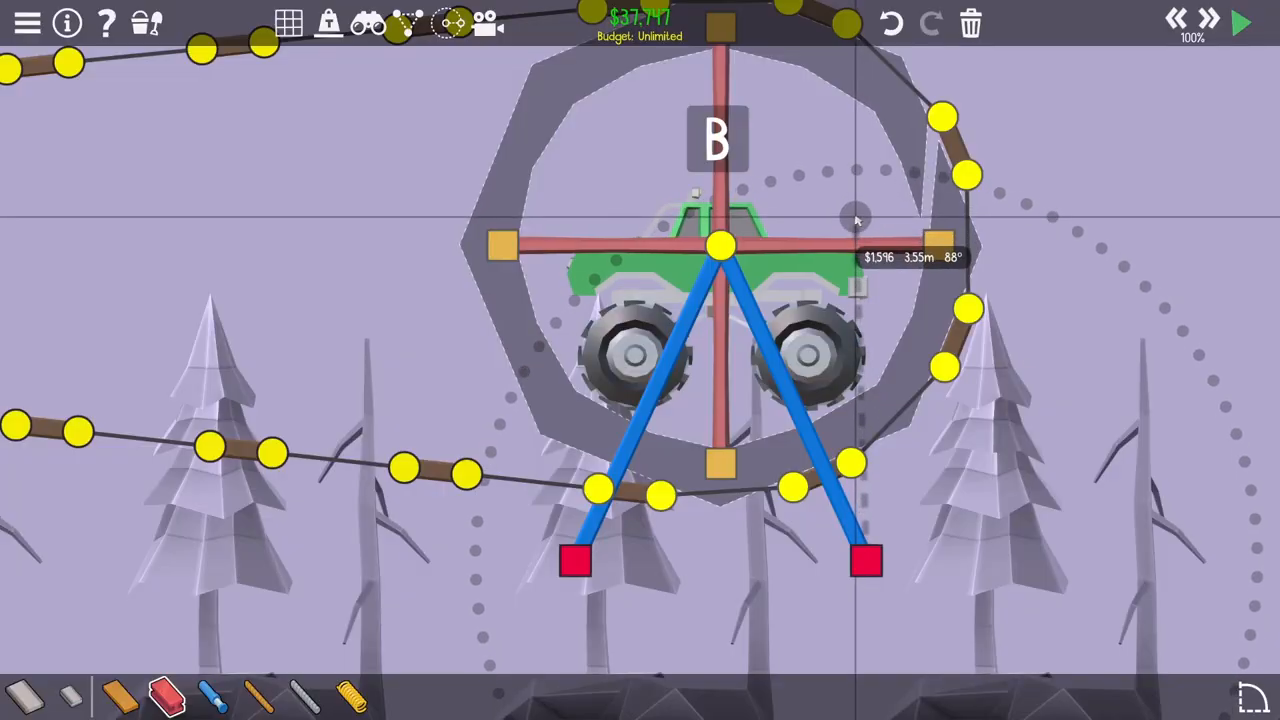
left_click(782, 223)
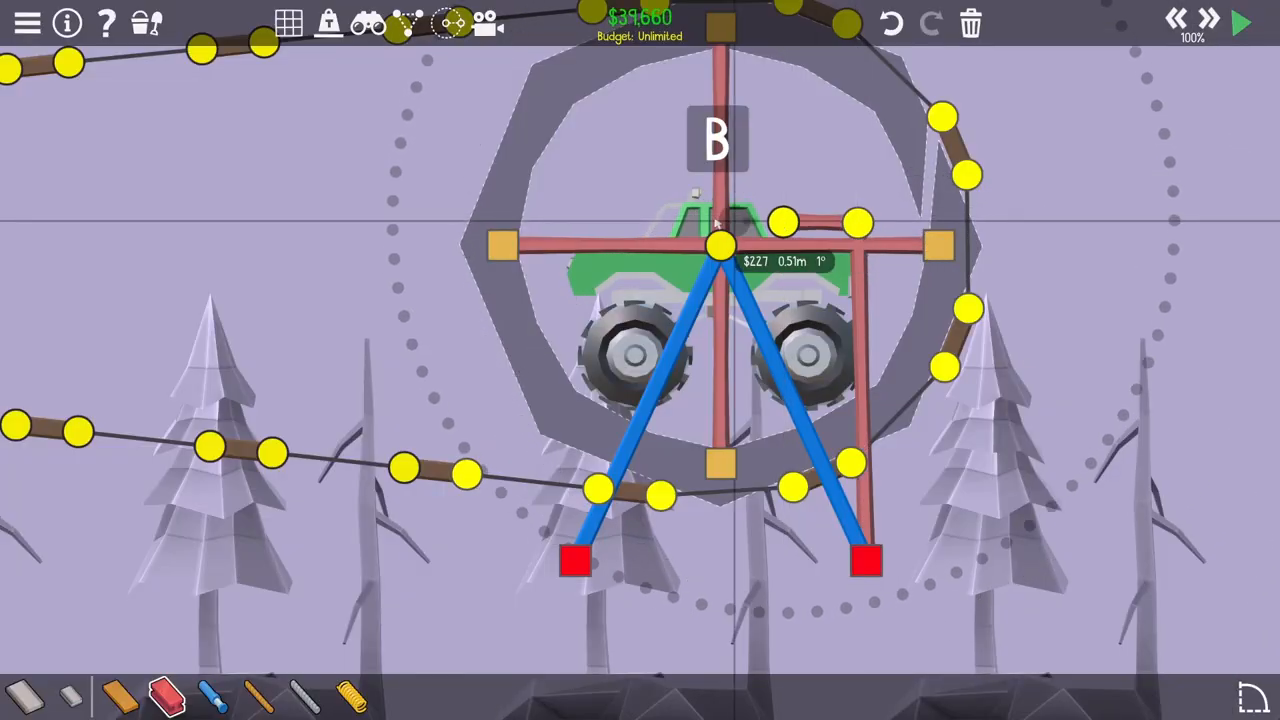
left_click(628, 222)
left_click(572, 224)
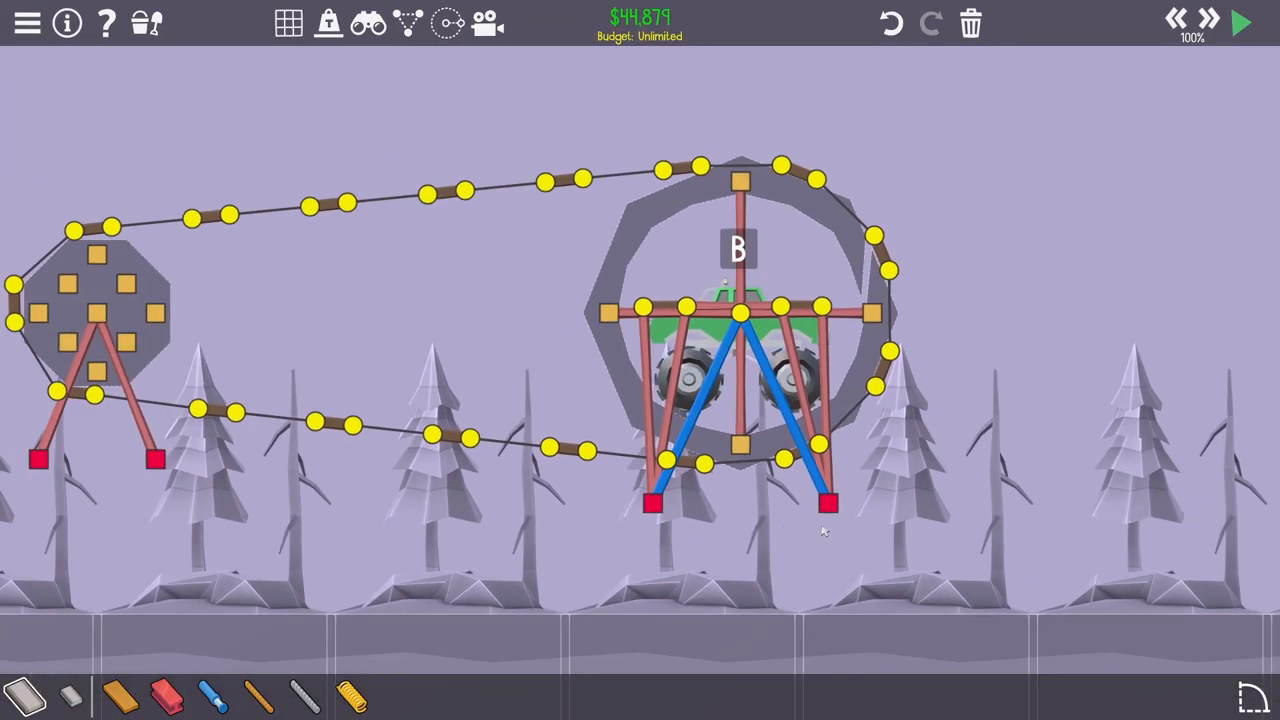
mouse_move(825, 532)
left_mouse_down()
mouse_move(362, 537)
mouse_move(180, 470)
left_mouse_up()
Step: In the sandbox editor, delete the ground anchors under both cogs and return to building
key("Tab")
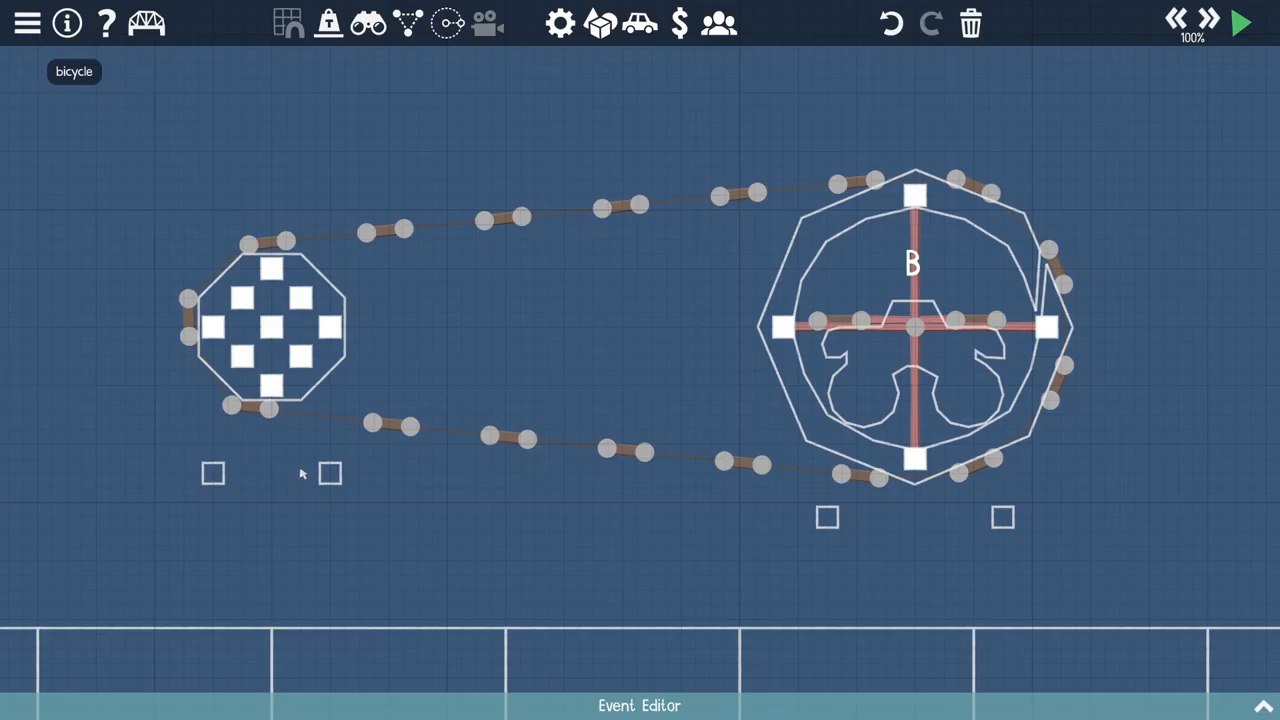
left_click(330, 470)
left_click(237, 481)
key("Delete")
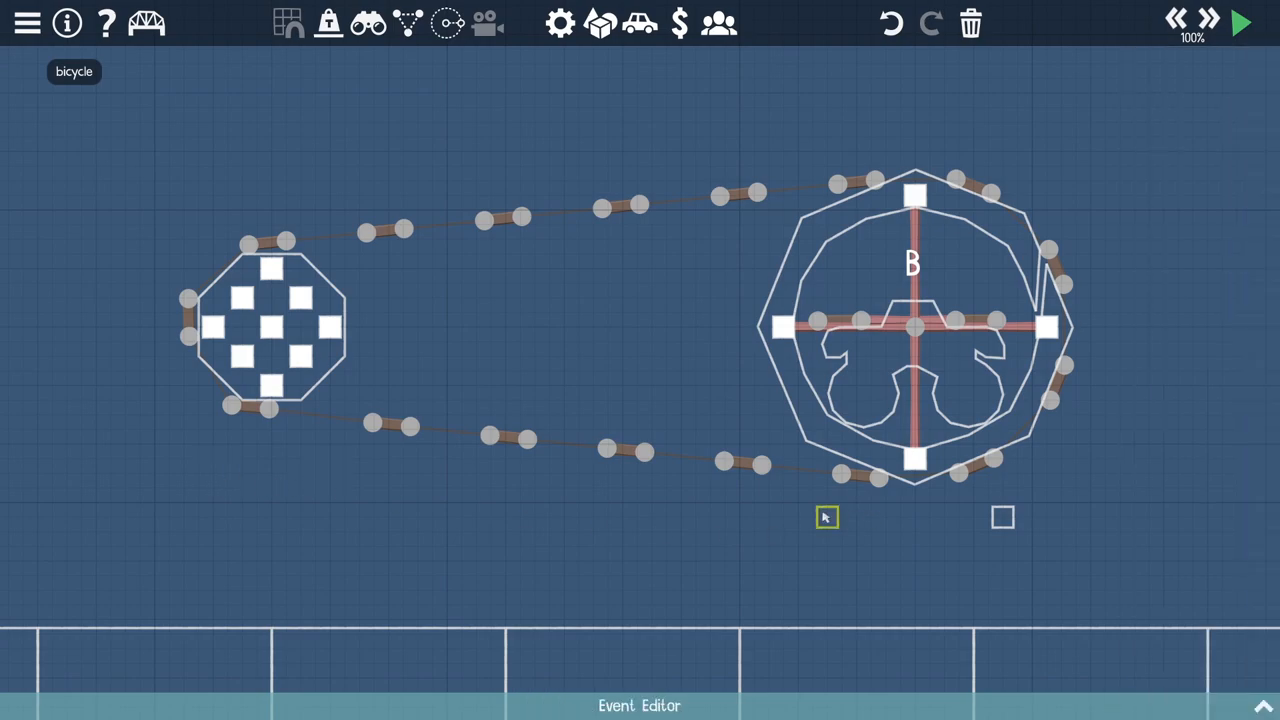
key("Delete")
left_click(1003, 517)
key("Delete")
key("Tab")
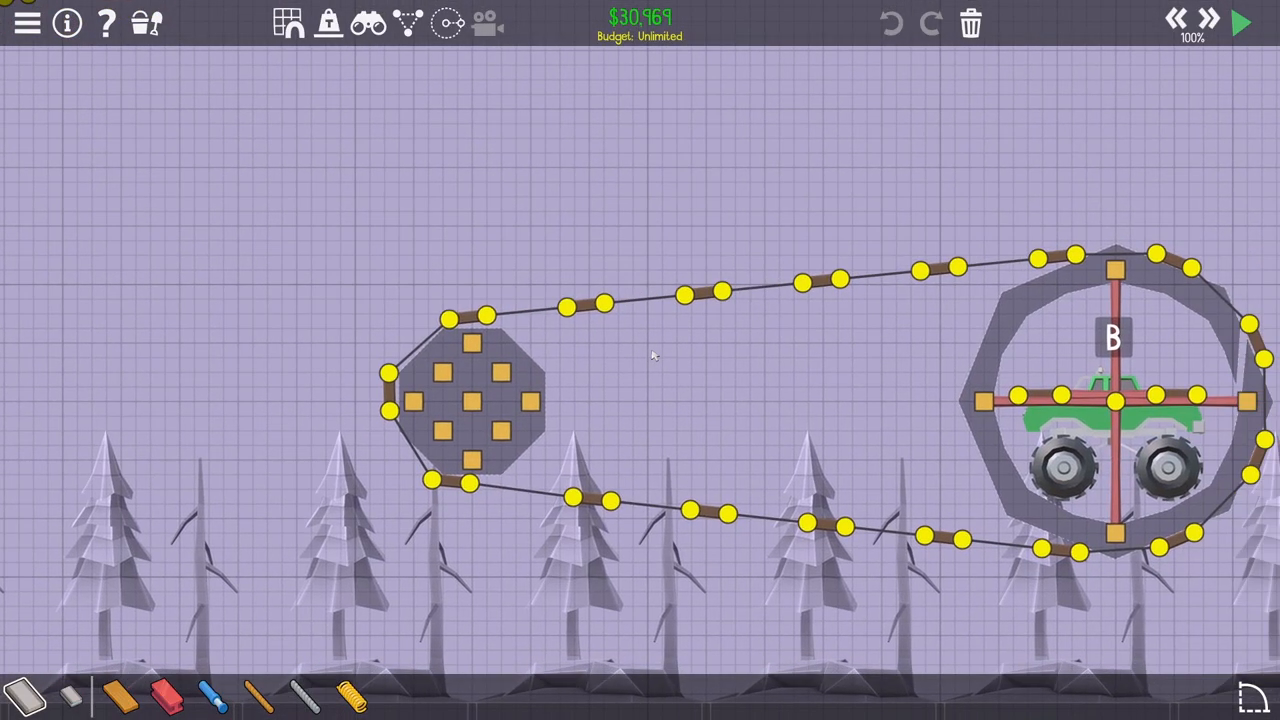
scroll(653, 356, "up", 1)
scroll(620, 370, "up", 2)
scroll(573, 352, "down", 2)
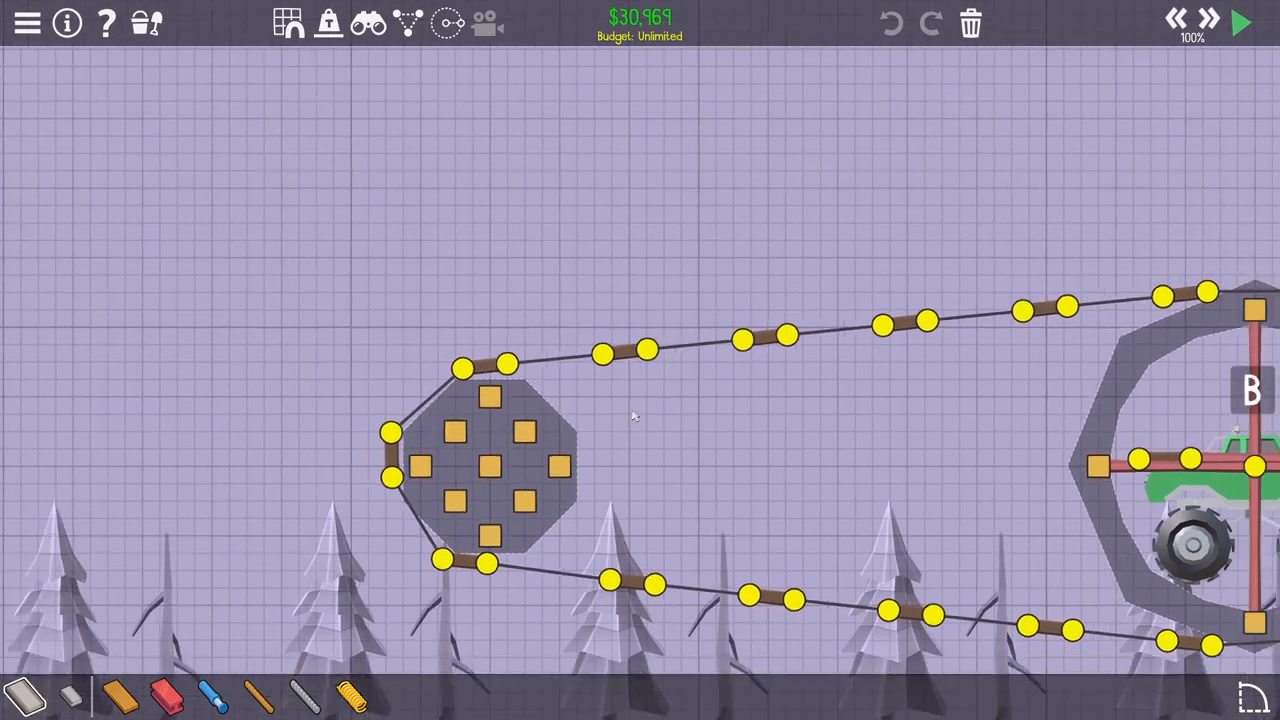
scroll(573, 352, "down", 2)
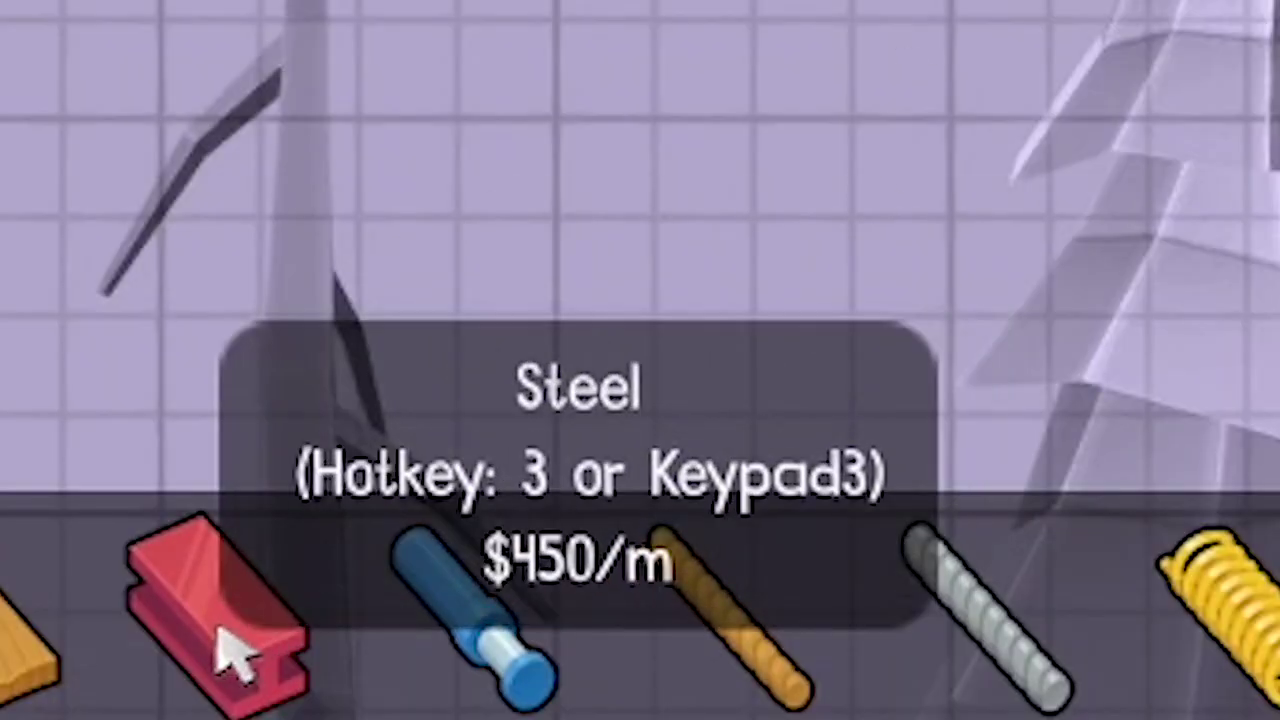
Step: Draw a steel beam straight down from the small cog as the first spoke
left_click(220, 640)
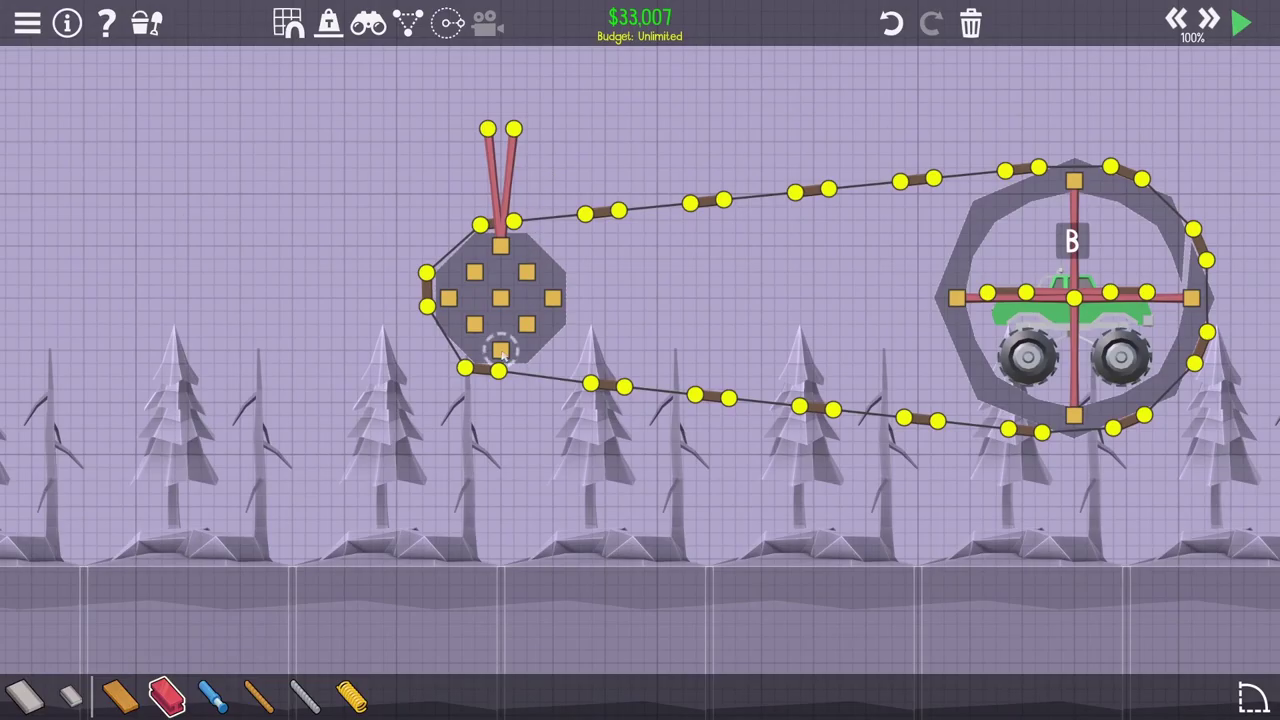
left_click(502, 348)
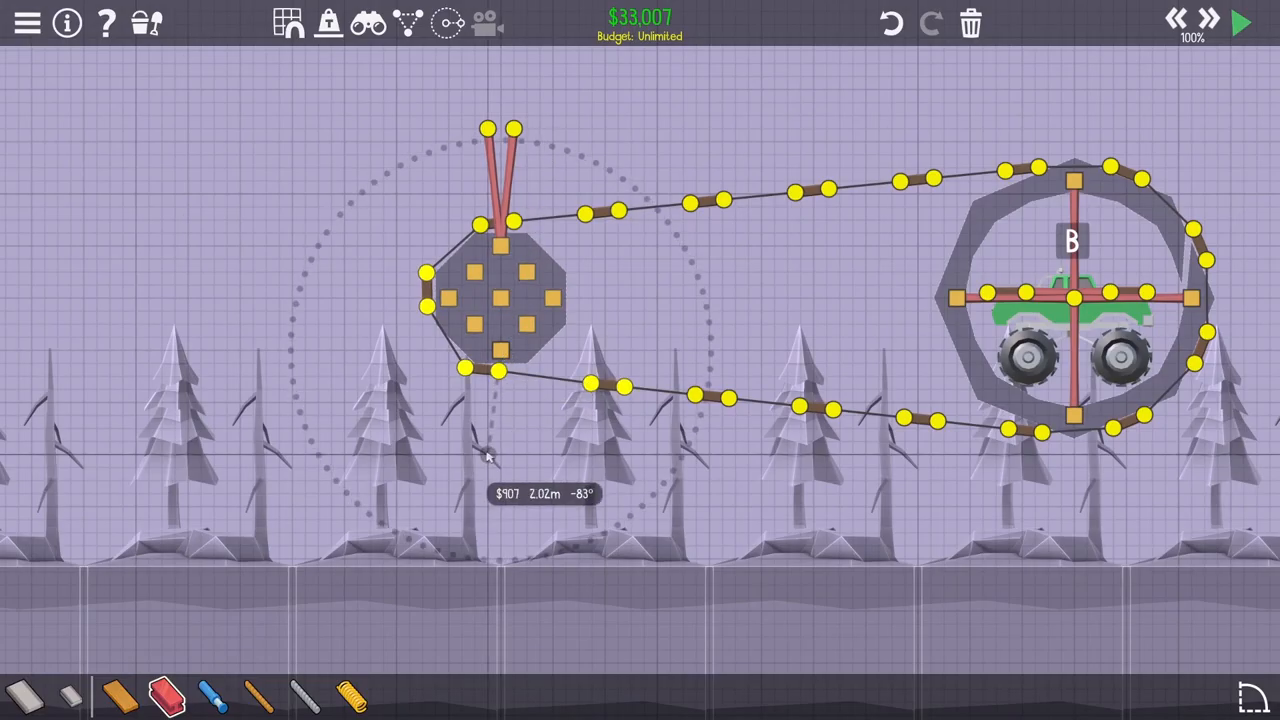
left_click(488, 456)
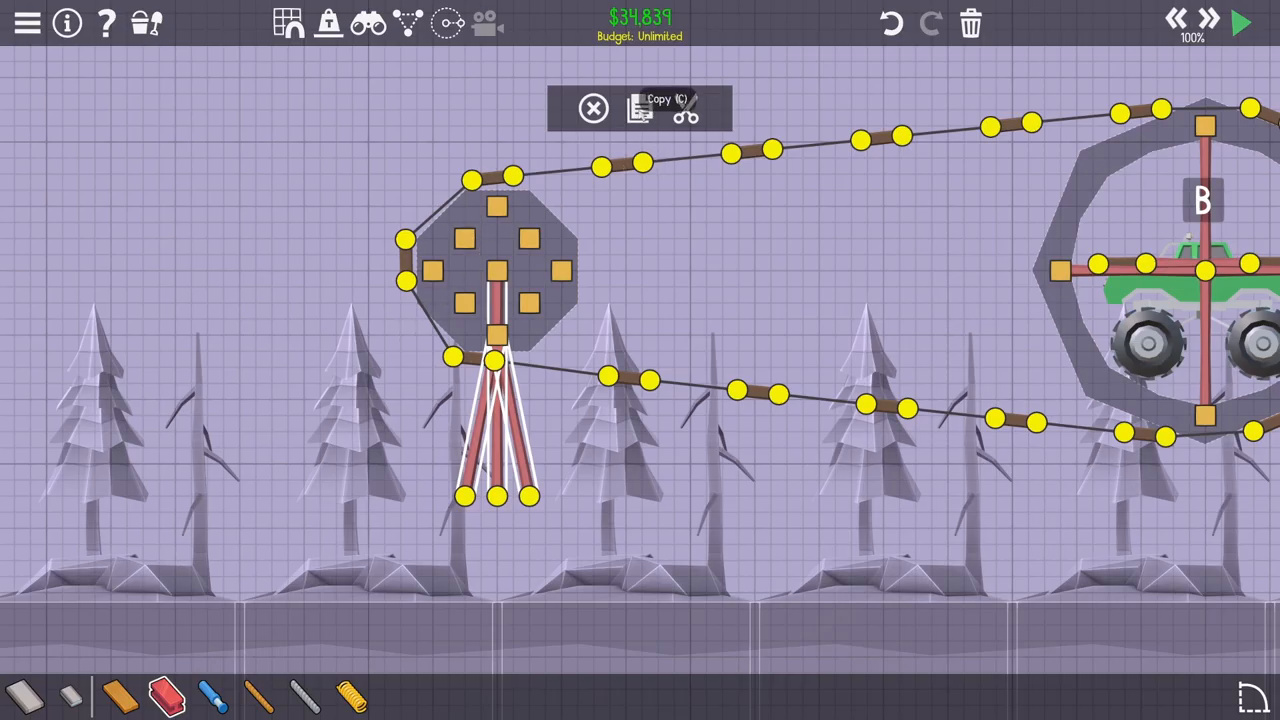
Step: Paste rotated copies of the spoke beams around the small cog's centre joint
left_click(641, 108)
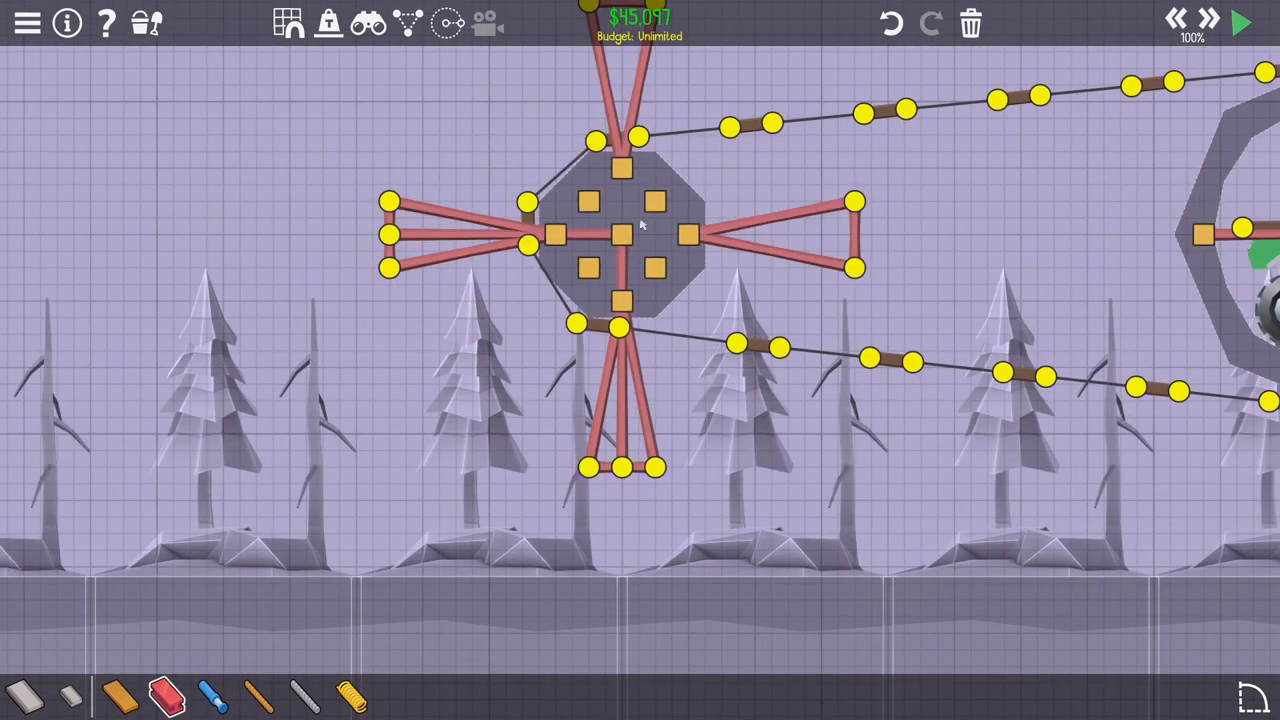
scroll(641, 226, "up", 2)
left_click(616, 235)
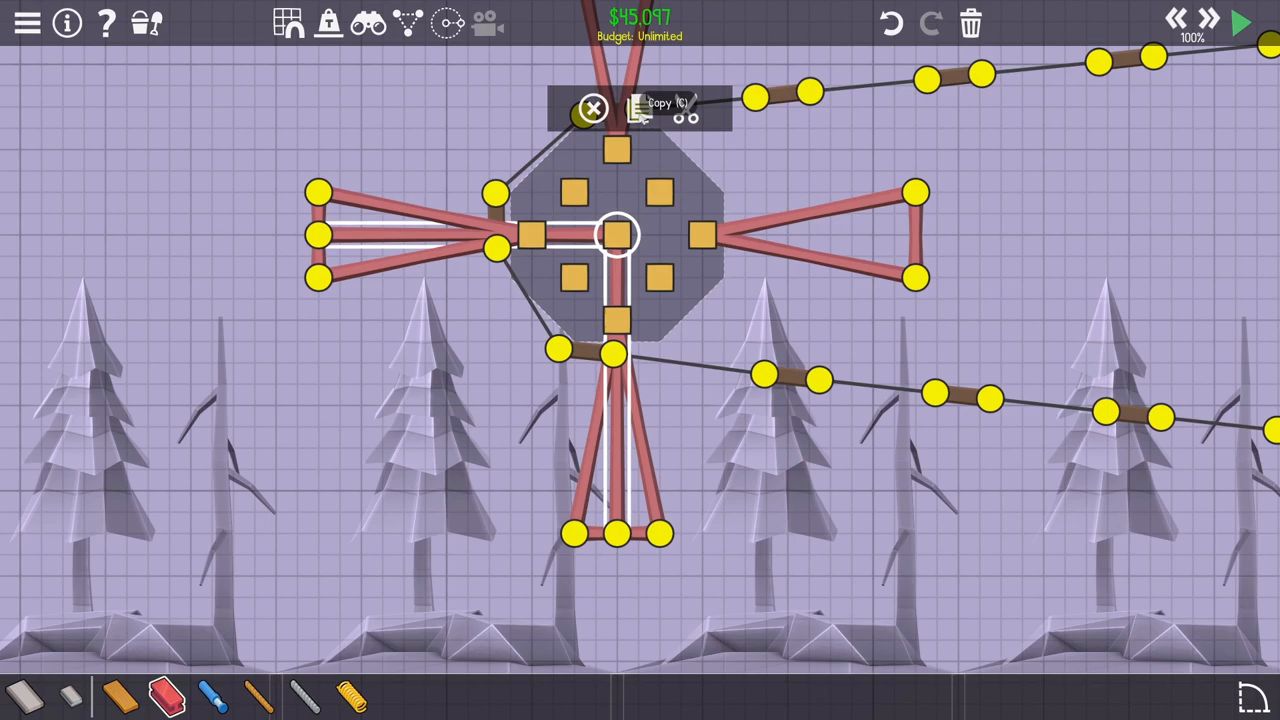
scroll(616, 235, "up", 2)
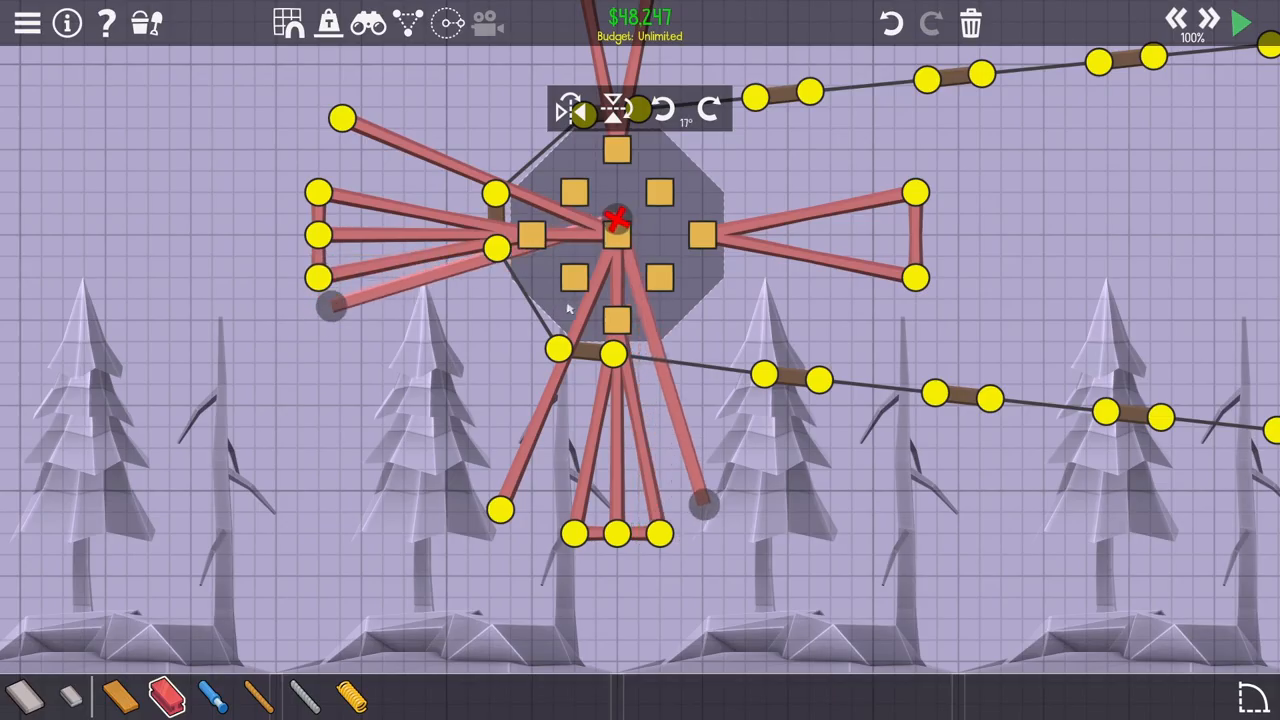
left_click(567, 309)
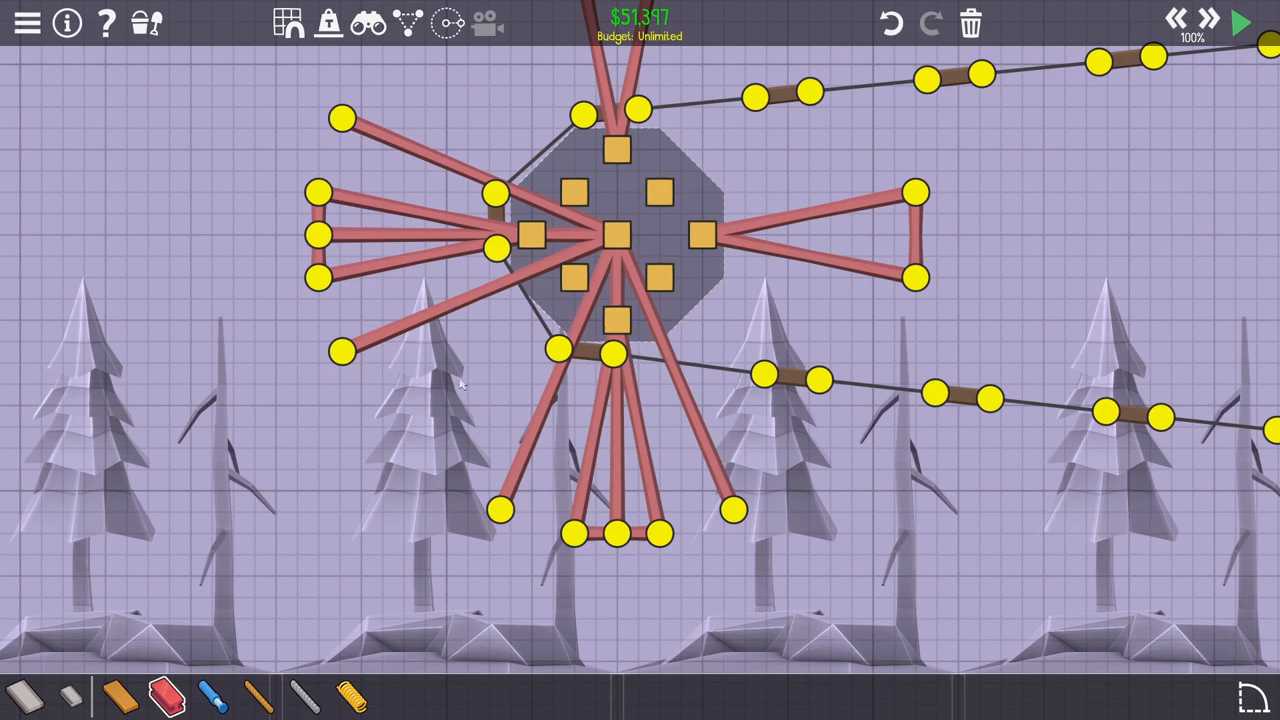
Step: Cut the extra spokes and link the spoke ends with rim beams
key("ctrl+x")
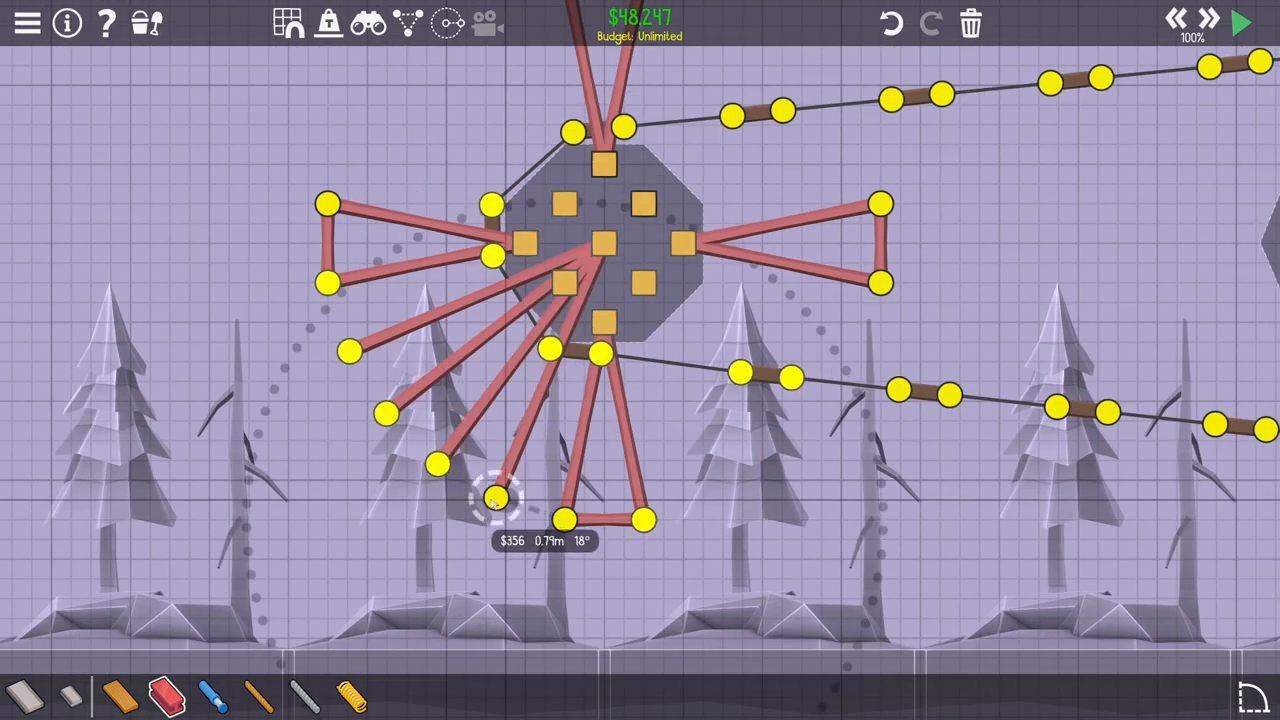
left_click_drag(500, 510, 452, 484)
left_click(438, 465)
left_click(386, 413)
left_click(348, 350)
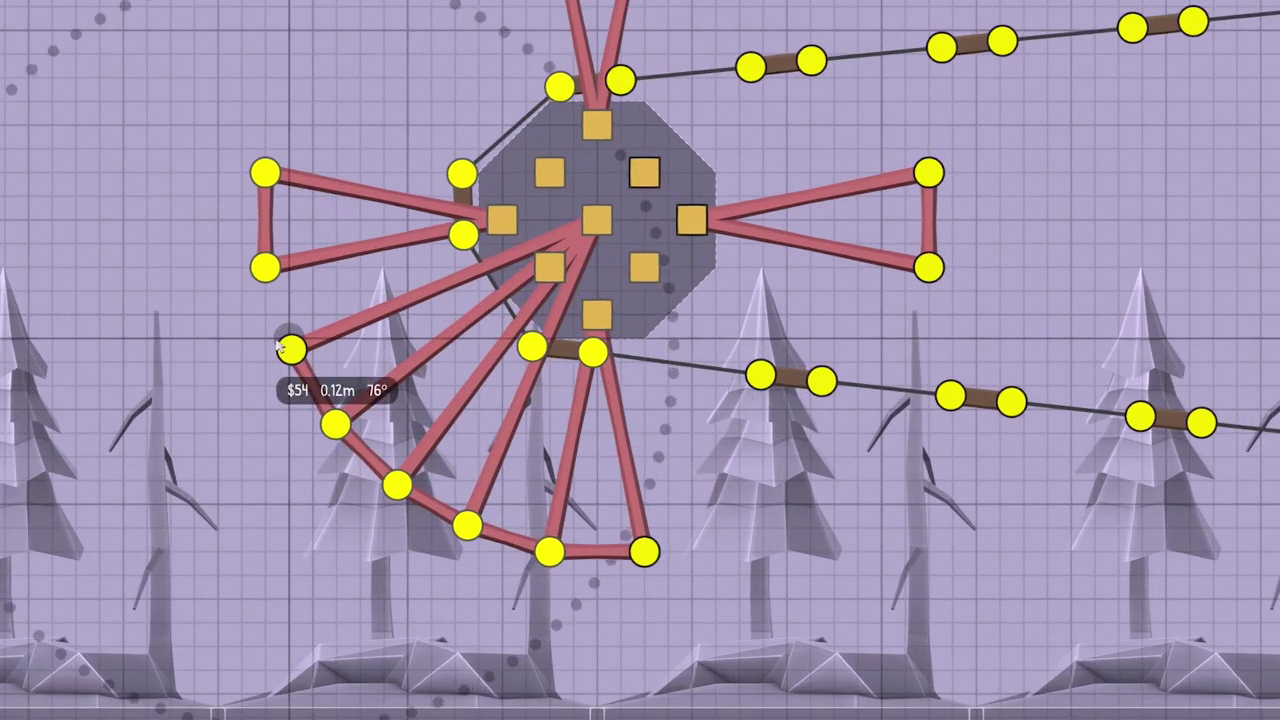
left_click(265, 268)
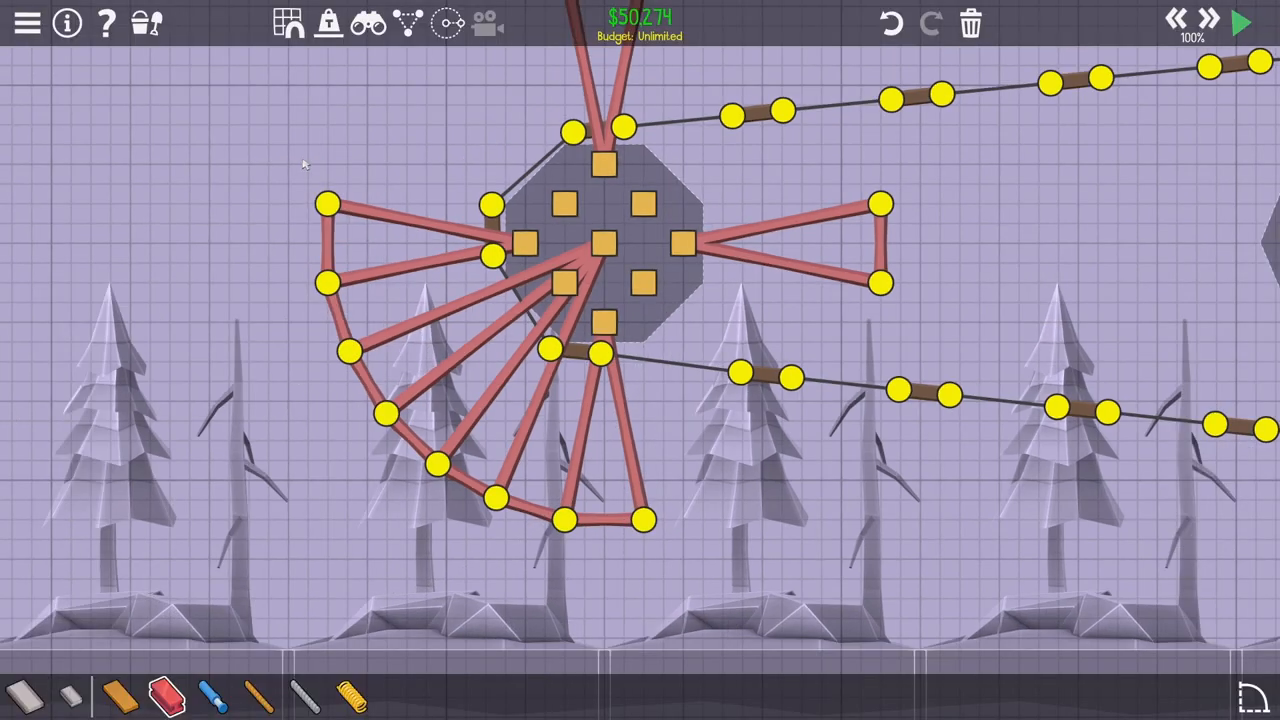
Step: Delete the unwanted radial spokes inside the half-built wheel
left_click_drag(570, 310, 460, 360)
key("Delete")
left_click_drag(560, 250, 420, 300)
key("Delete")
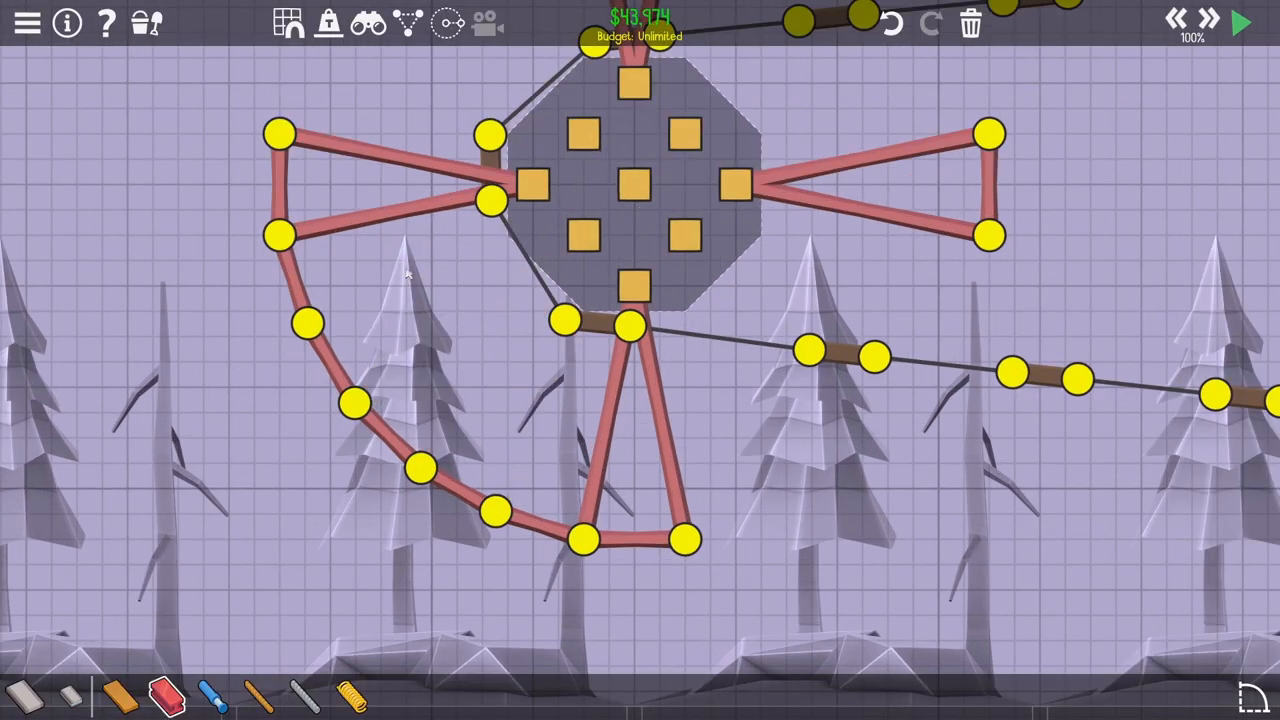
scroll(408, 290, "down", 2)
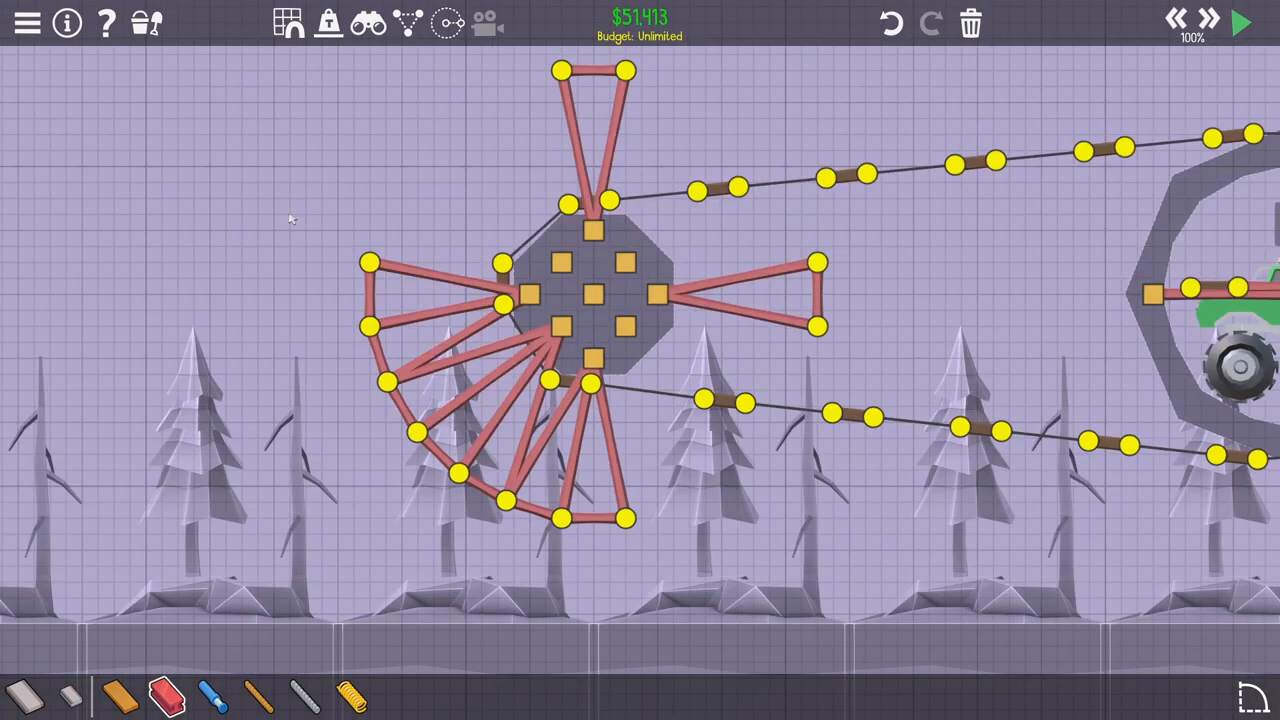
Step: Copy the half wheel and paste sections to complete the spoked rim around the hub
left_click_drag(284, 218, 650, 606)
key("ctrl+c")
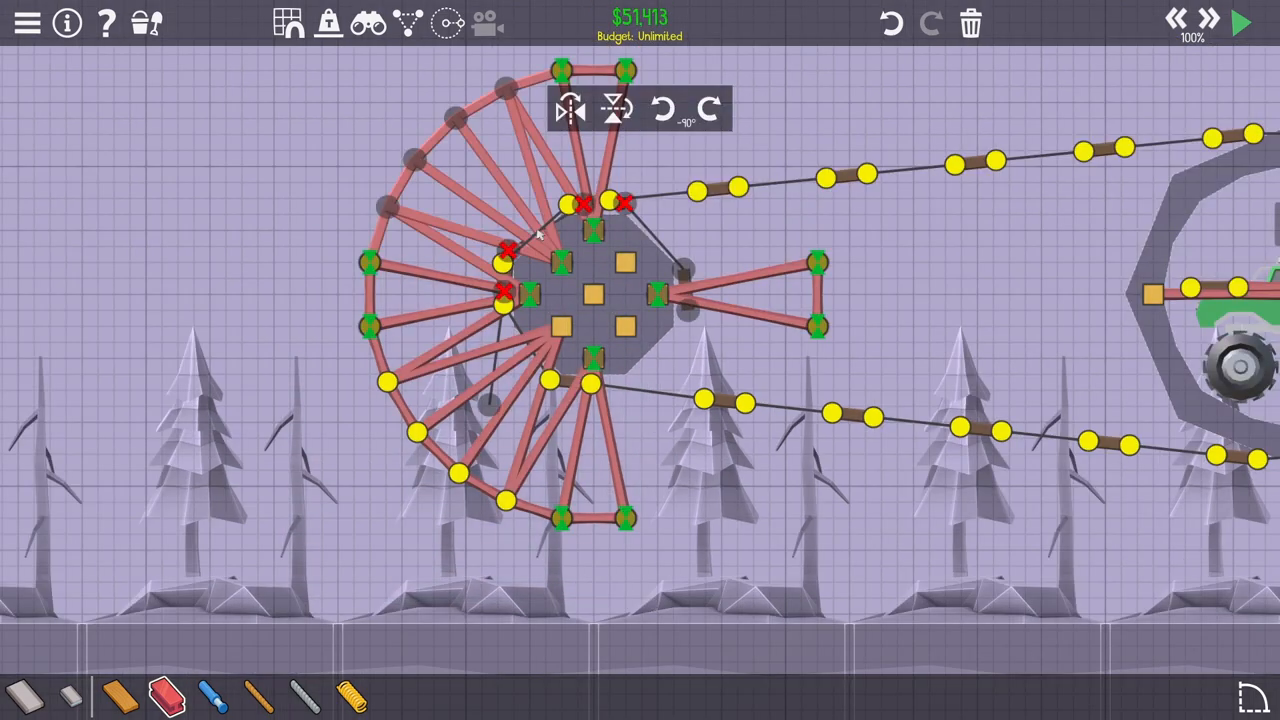
left_click(540, 232)
left_click_drag(338, 114, 655, 524)
key("ctrl+c")
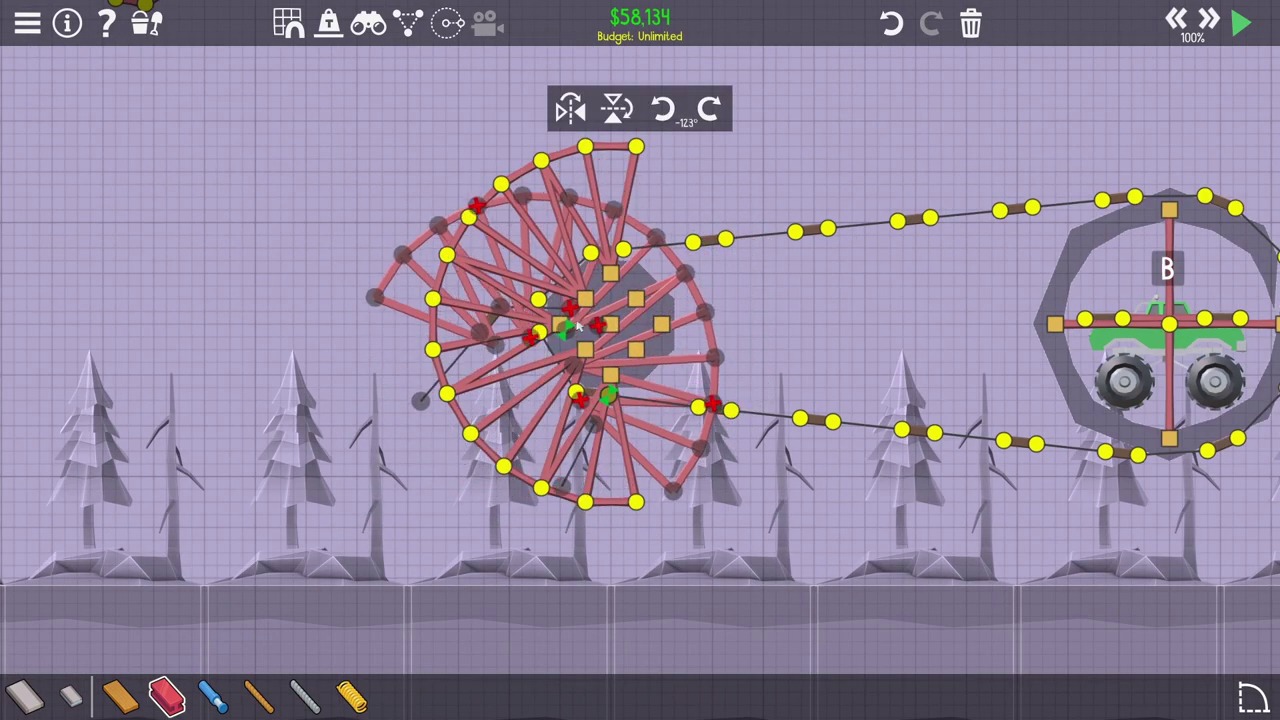
left_click(578, 322)
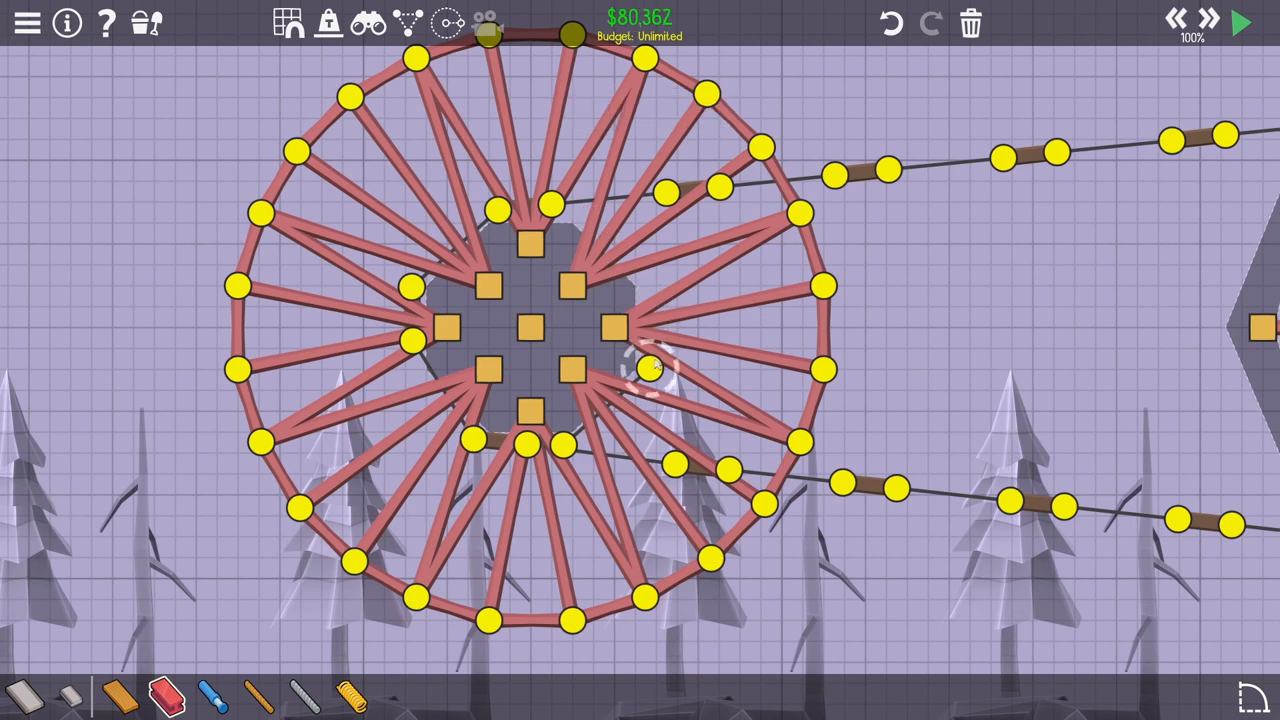
Step: Delete the stray spoke and test-run the cog drive in the simulation
left_click_drag(655, 365, 581, 461)
key("Delete")
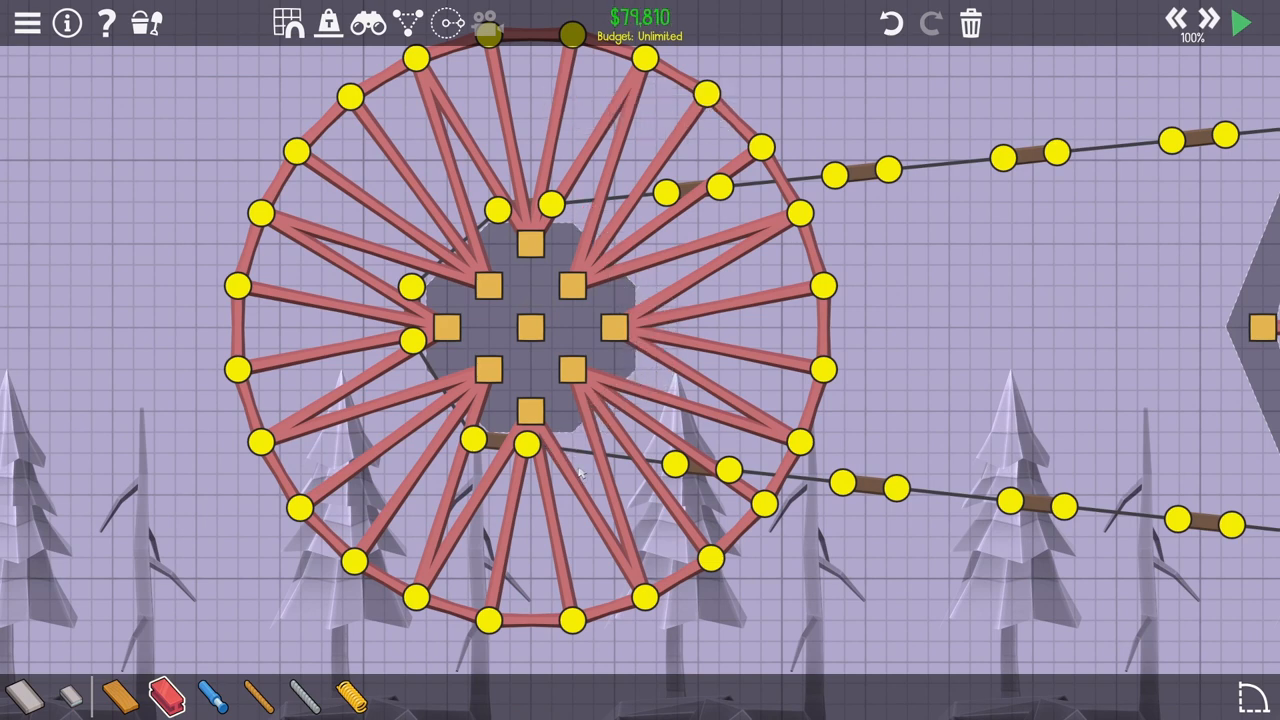
key("space")
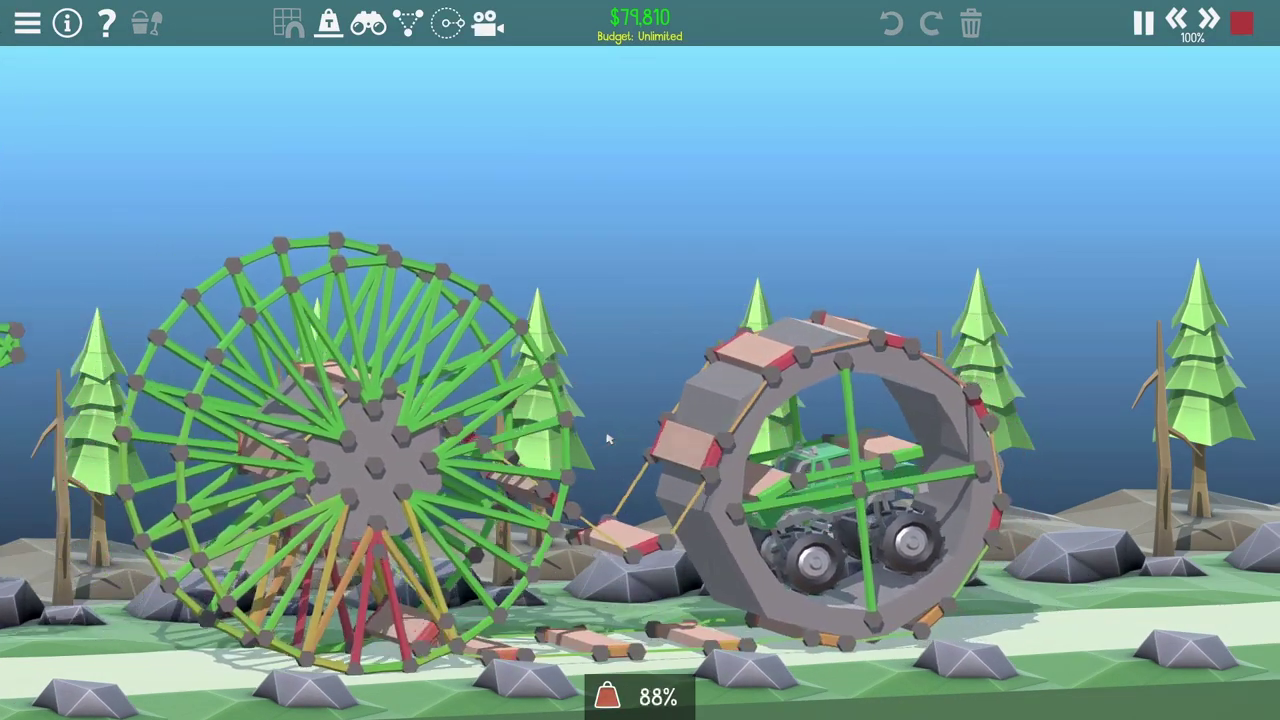
key("space")
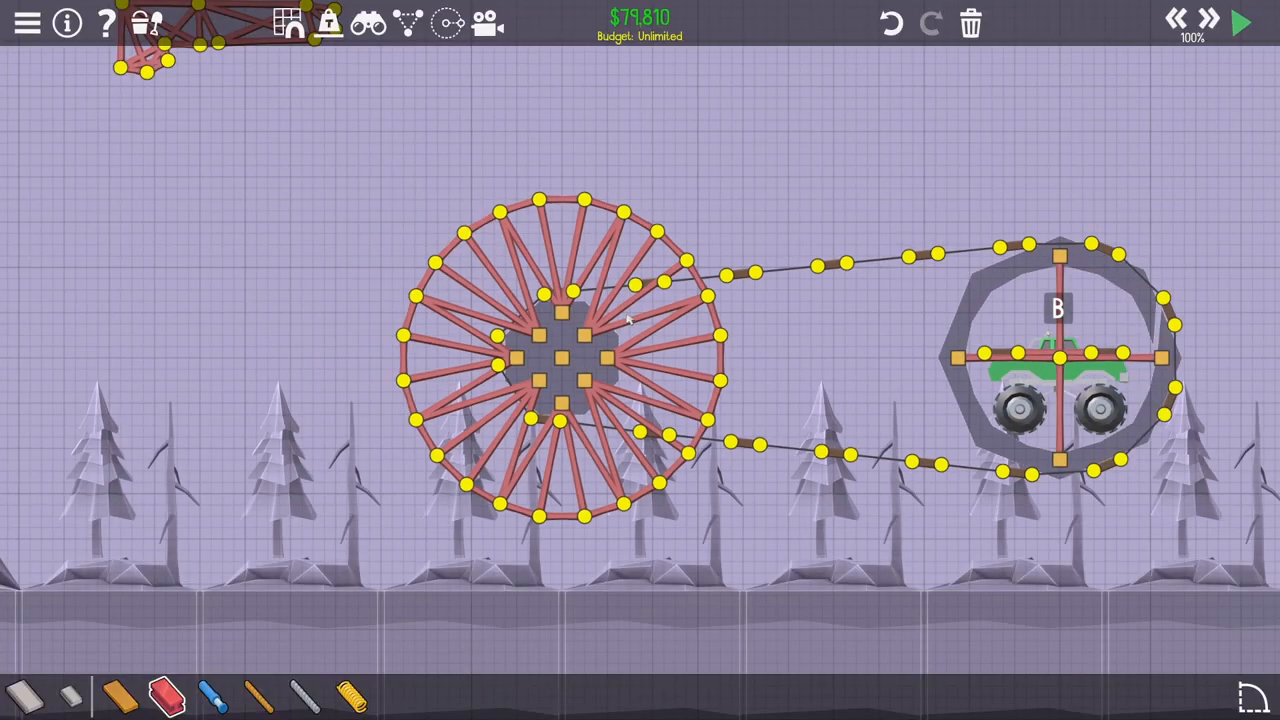
scroll(628, 318, "up", 3)
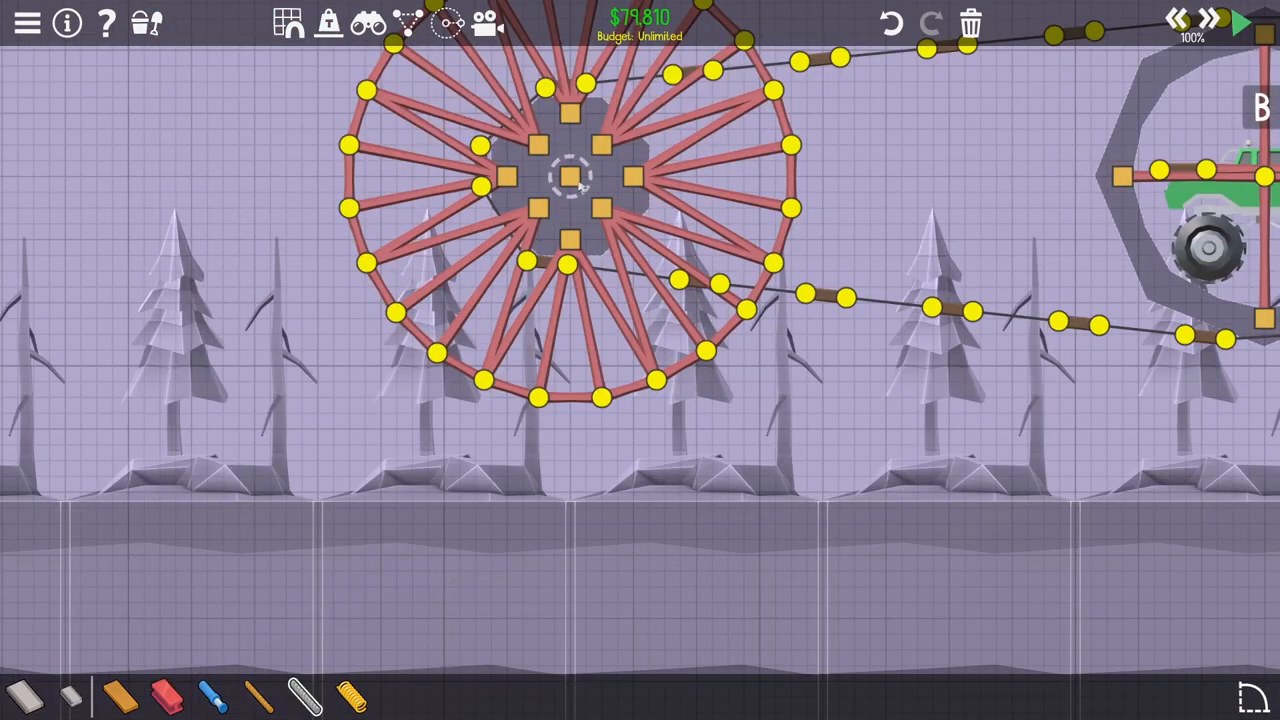
Step: Draw a hub spoke straight down and place rotated copies of it around the wheel
left_click(569, 178)
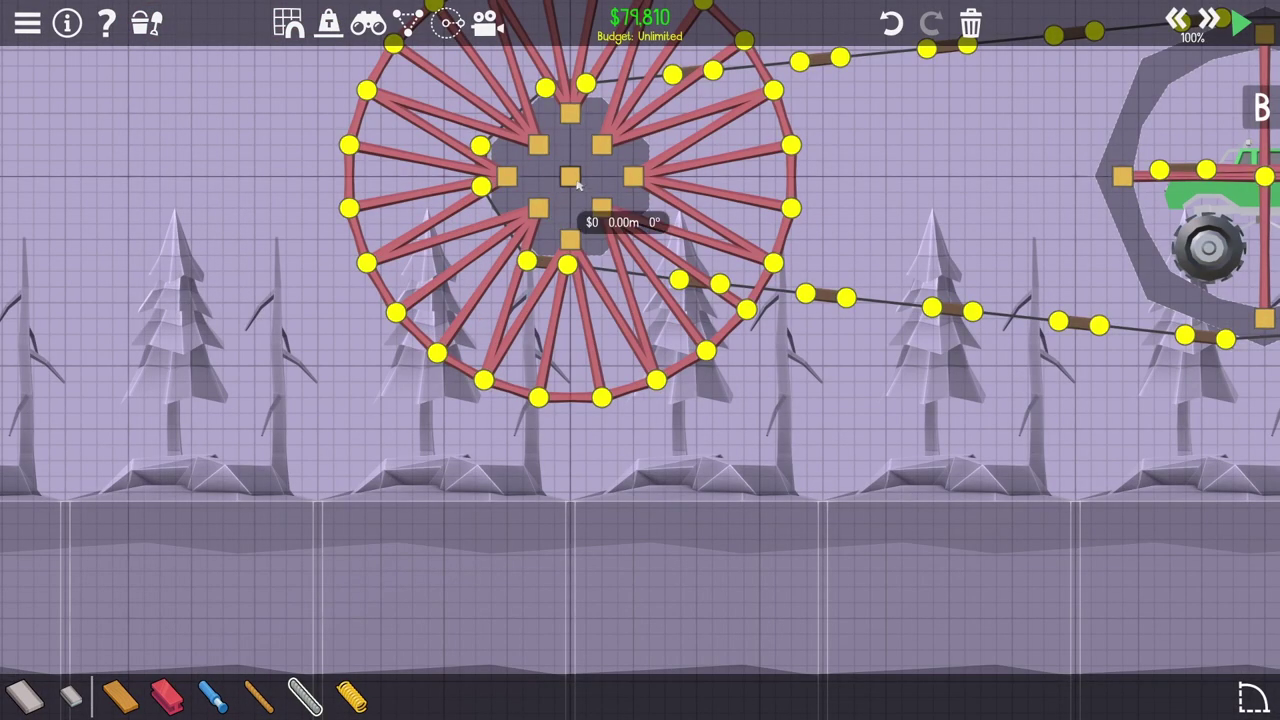
left_click(569, 448)
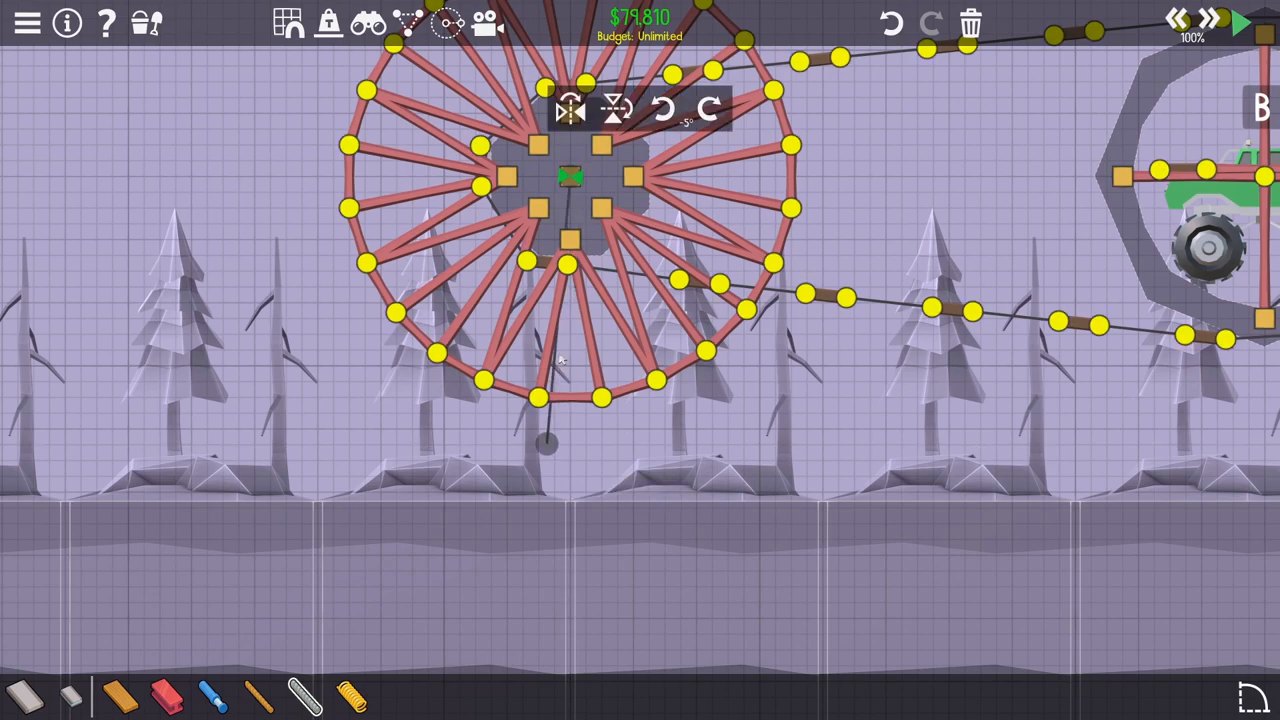
mouse_move(560, 360)
left_mouse_down()
mouse_move(475, 325)
mouse_move(390, 380)
left_mouse_up()
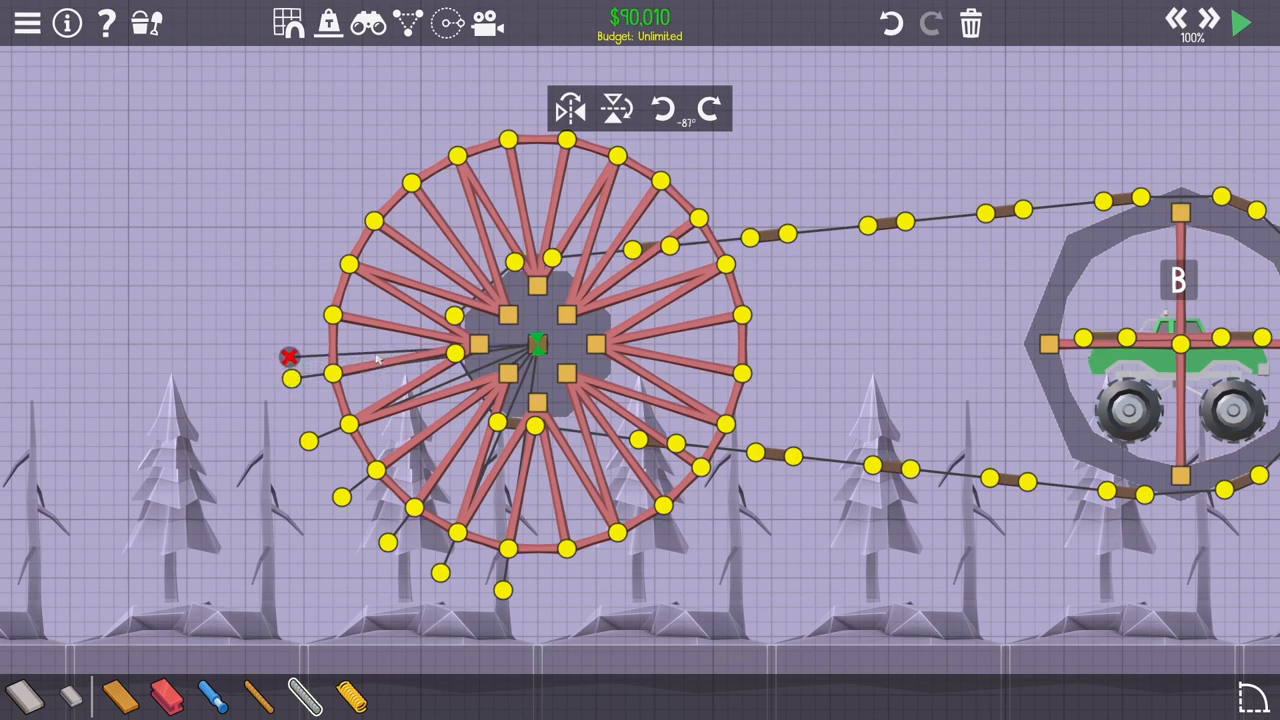
left_click(390, 290)
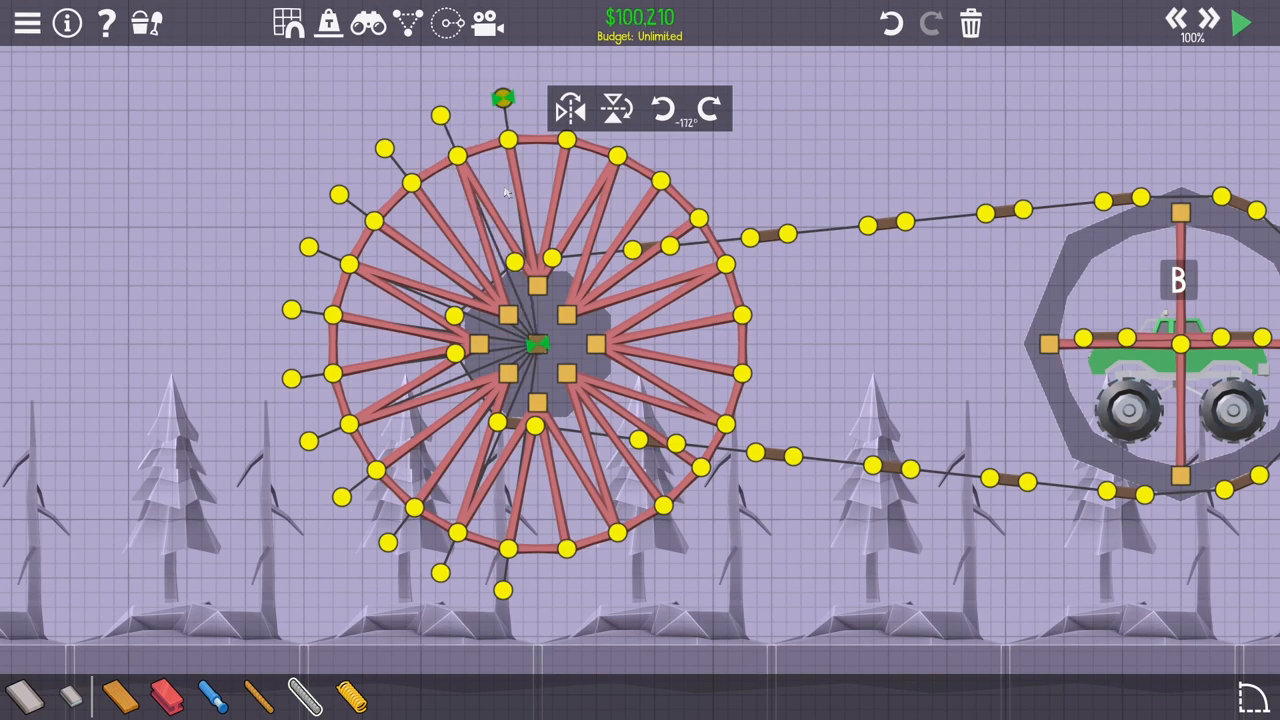
left_click(733, 192)
left_click(783, 310)
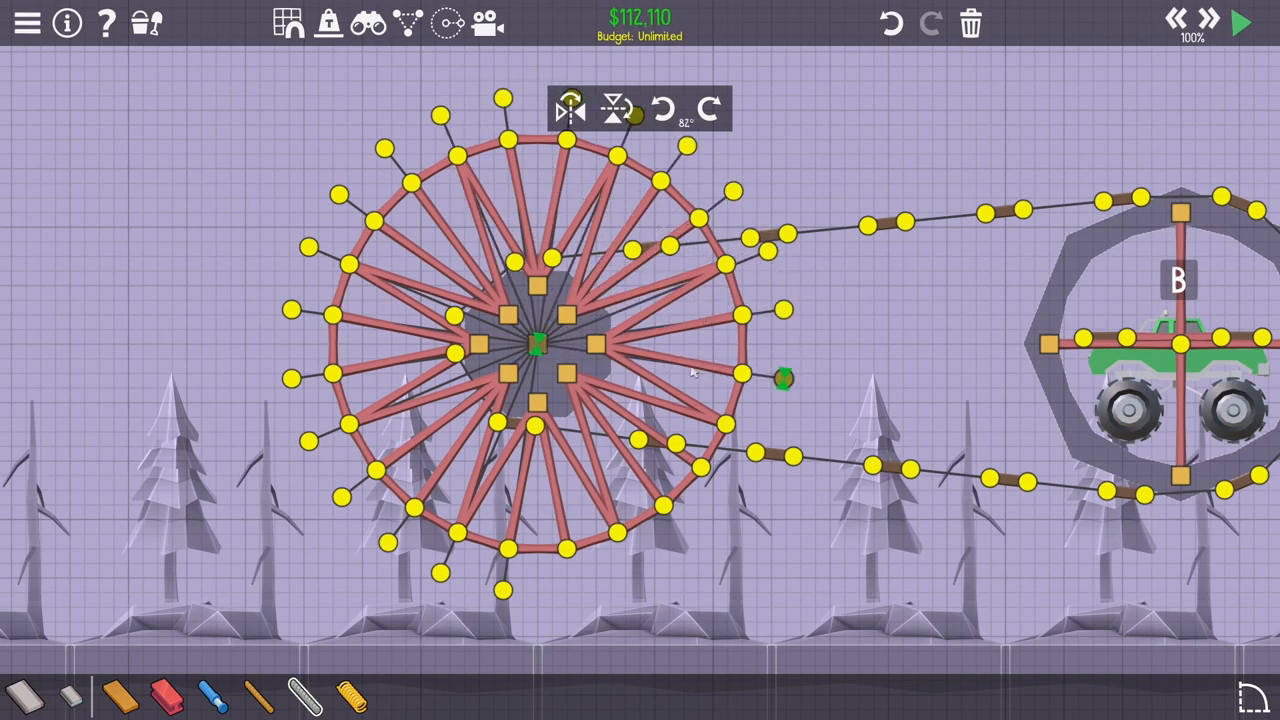
left_click(715, 515)
Step: Draw the wooden outer rim, undo leftovers, and link both rims with springs
left_click_drag(440, 572, 503, 590)
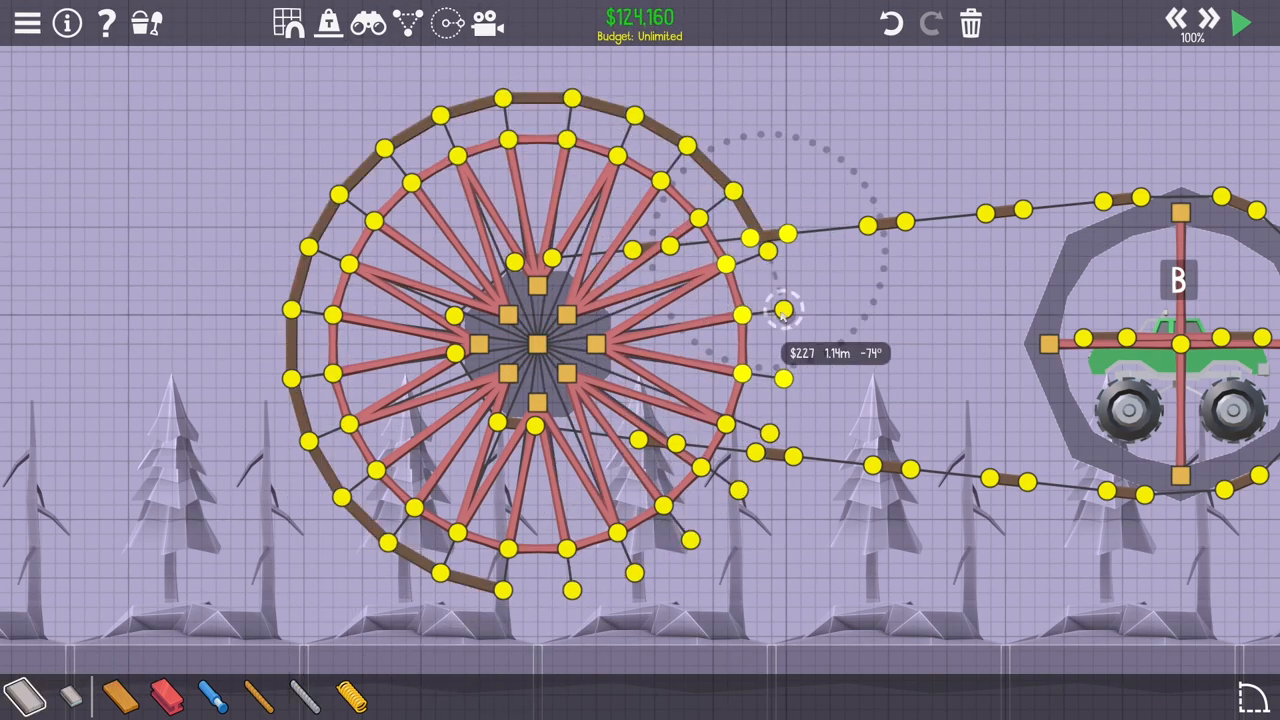
key("ctrl+z")
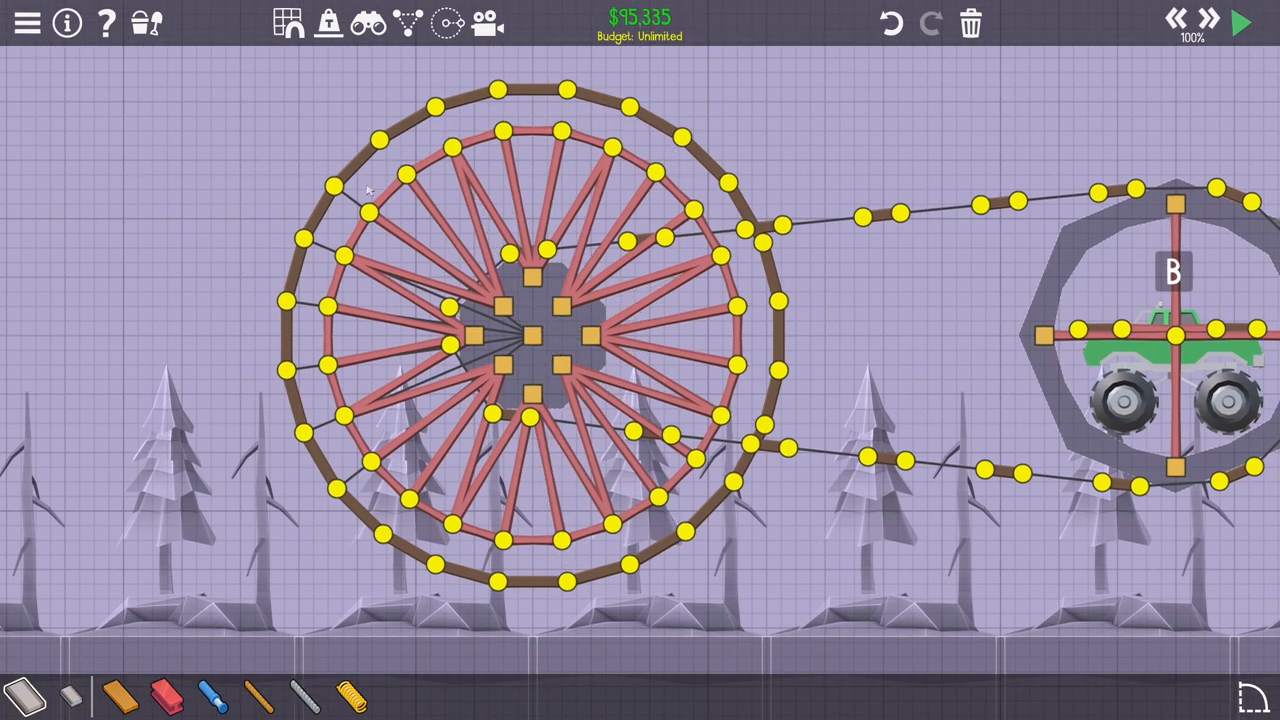
left_click_drag(495, 578, 495, 578)
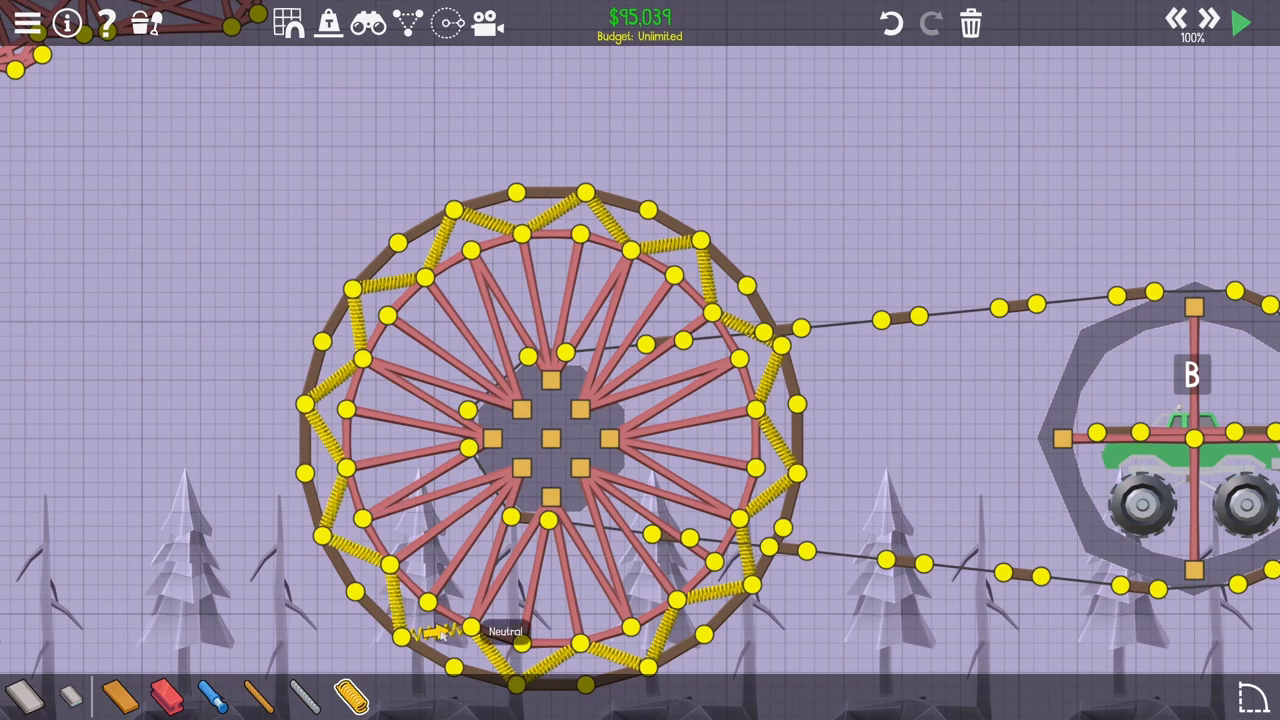
left_click_drag(723, 292, 742, 312)
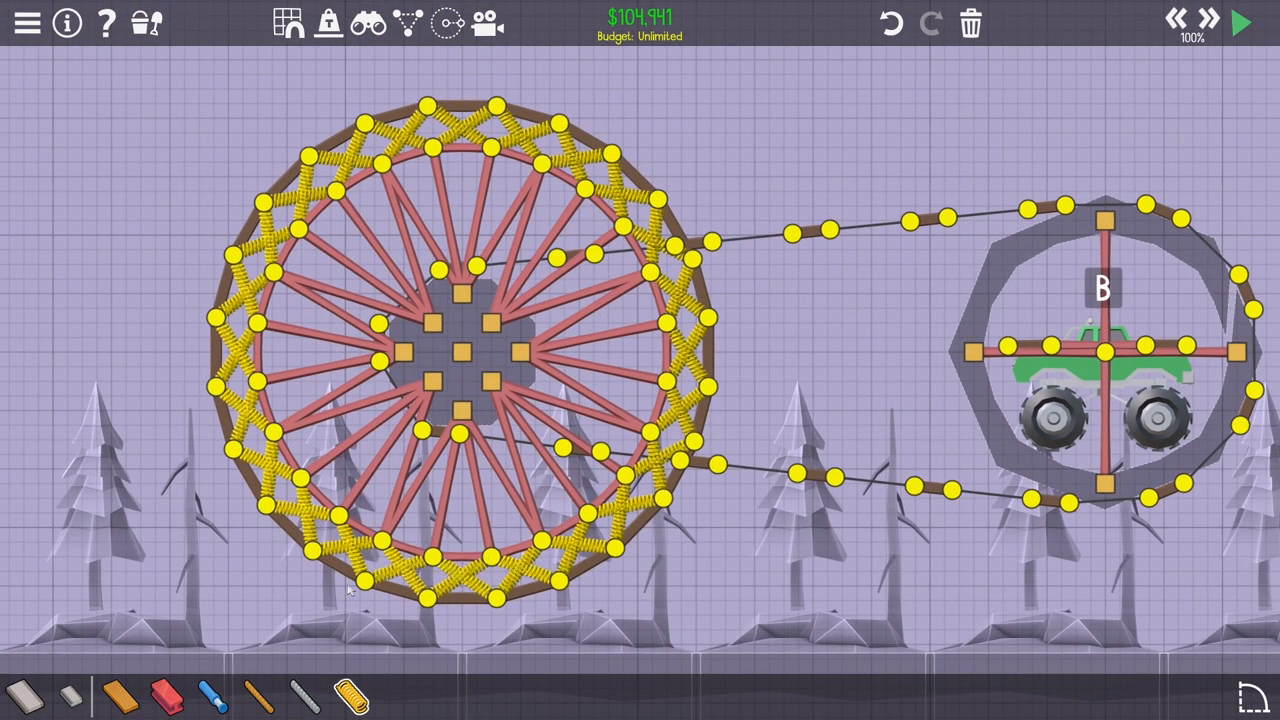
scroll(452, 492, "down", 3)
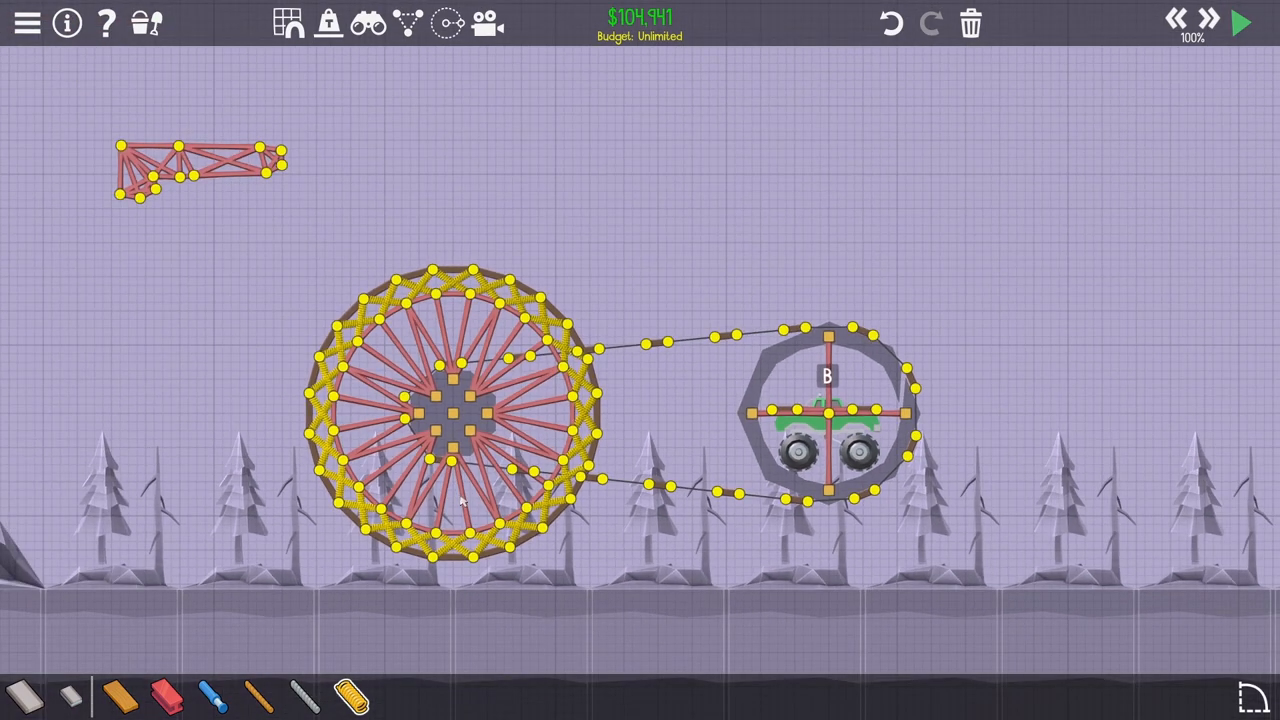
scroll(462, 500, "up", 3)
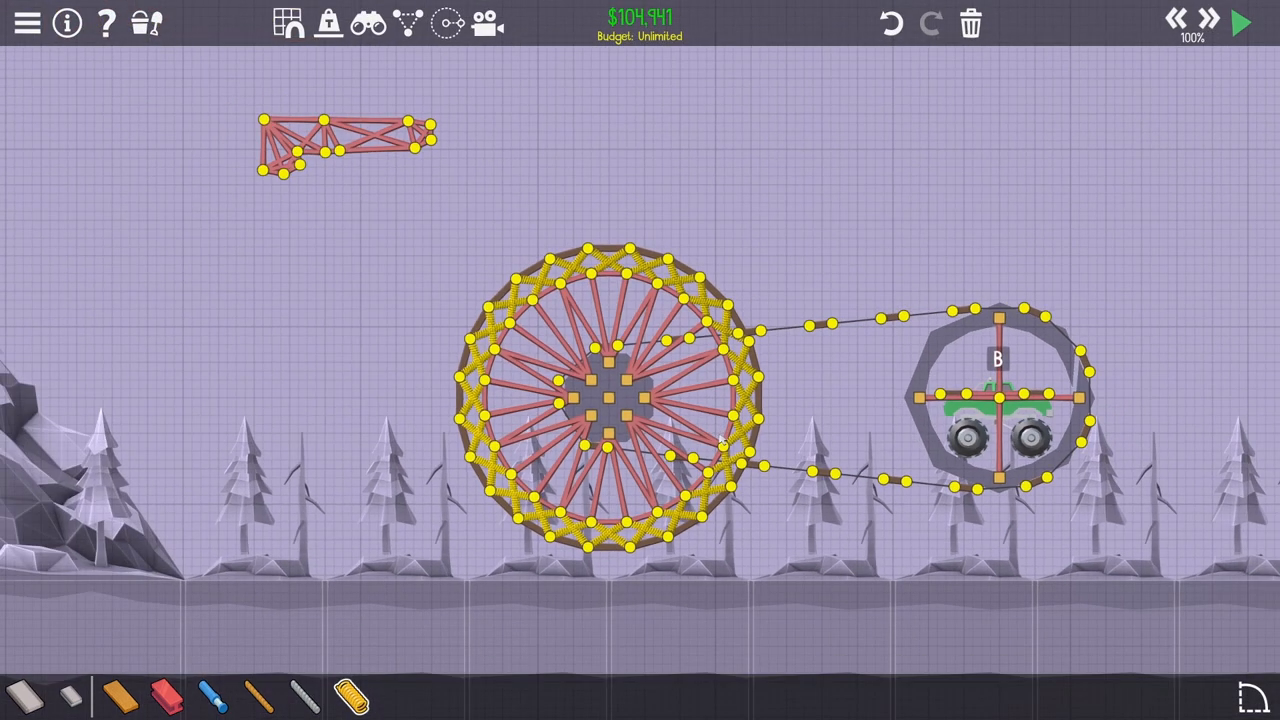
Step: Test the wheel, adjust the terrain block beneath it in sandbox editing, and test again
key("space")
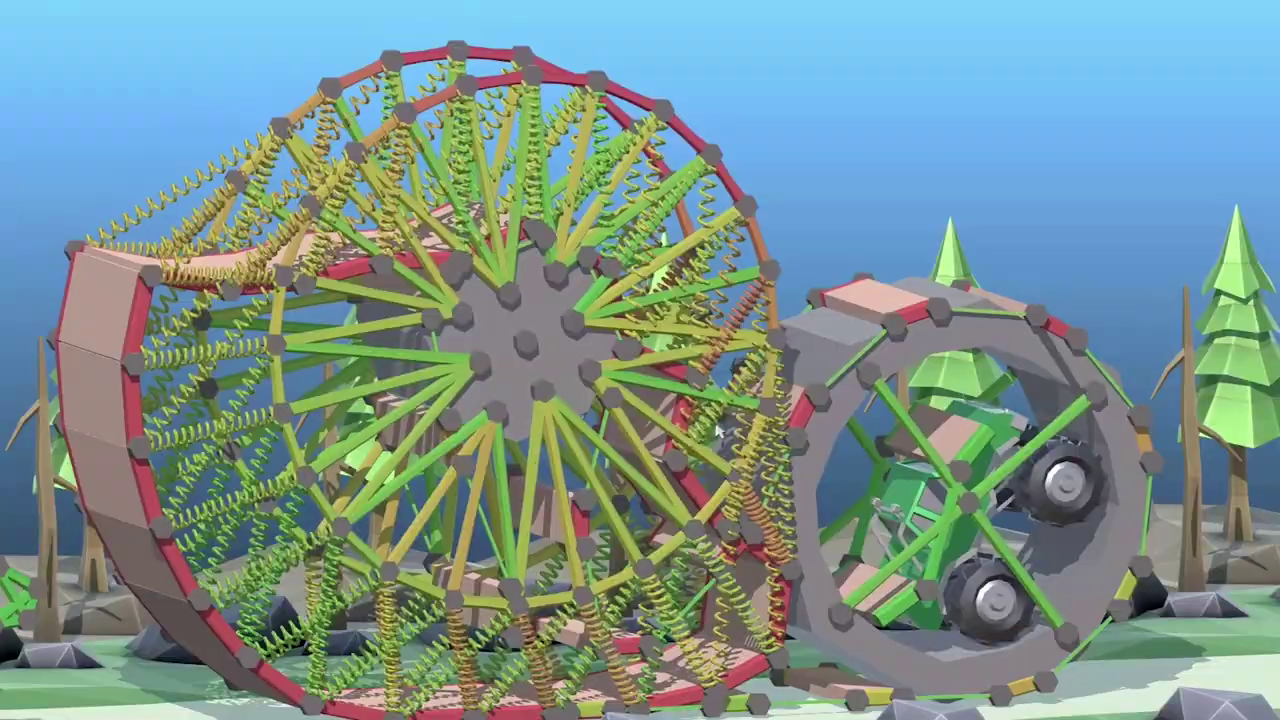
key("space")
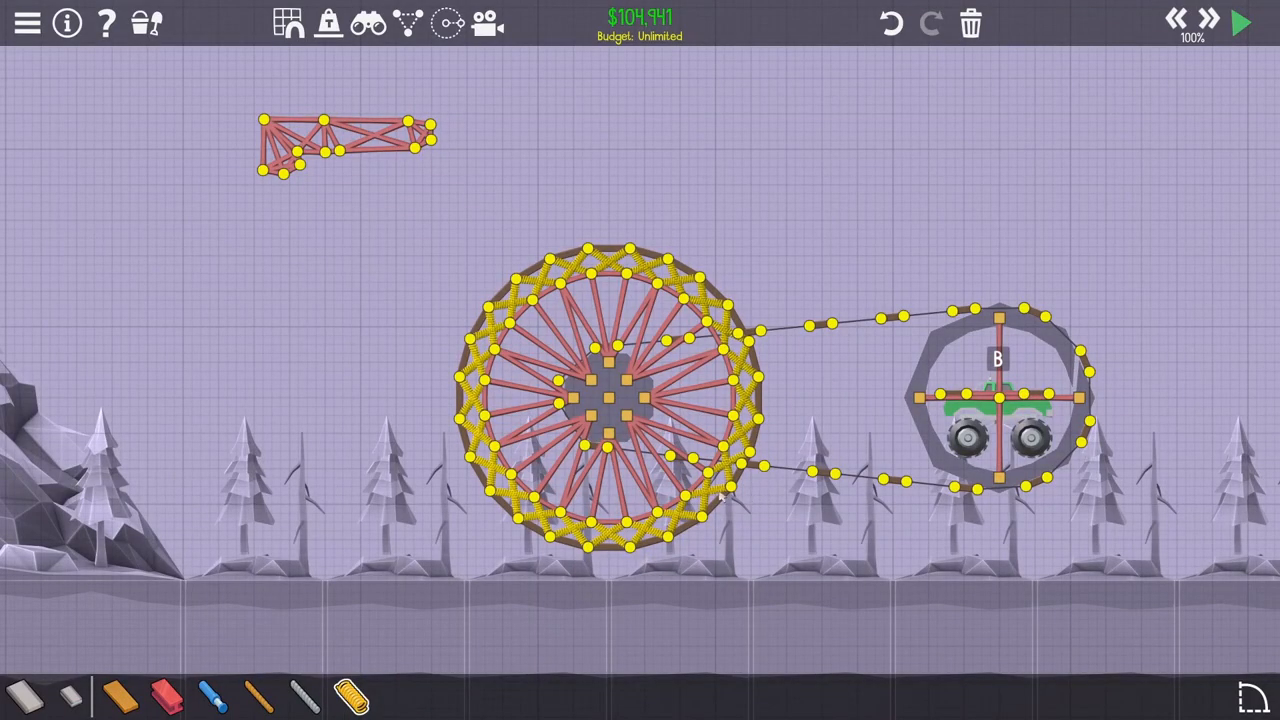
left_click(146, 22)
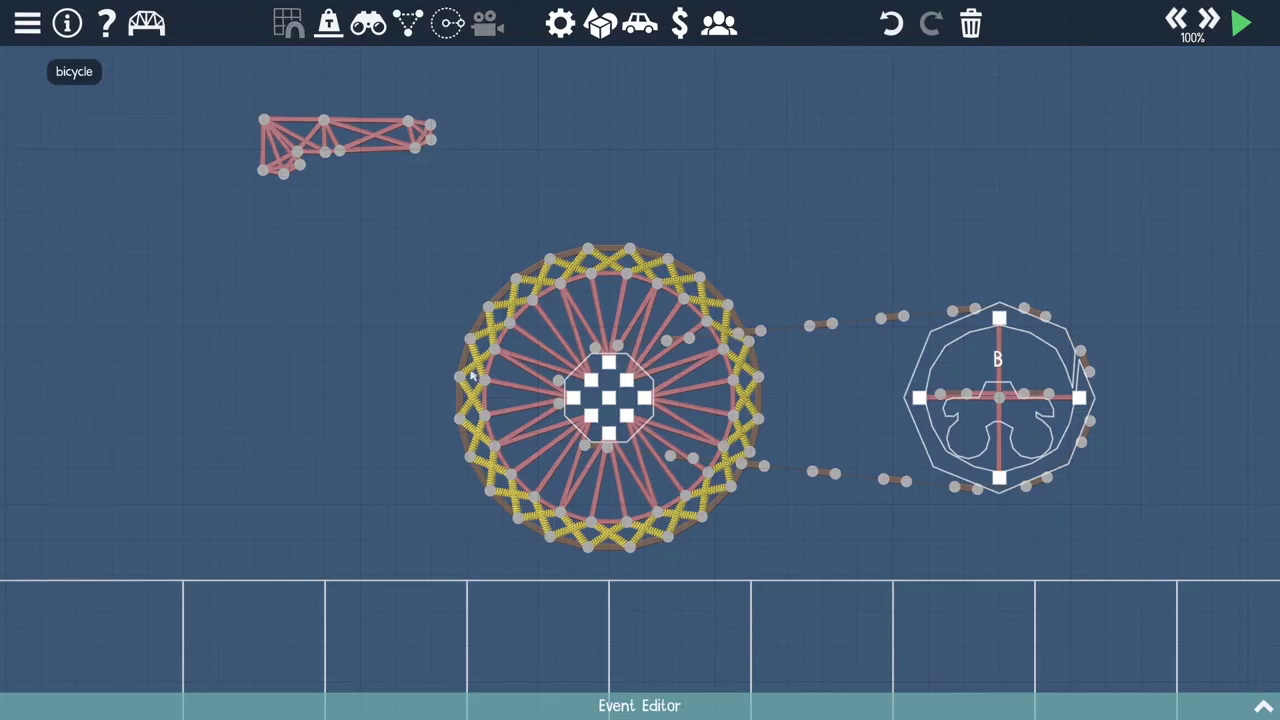
left_click(693, 630)
key("space")
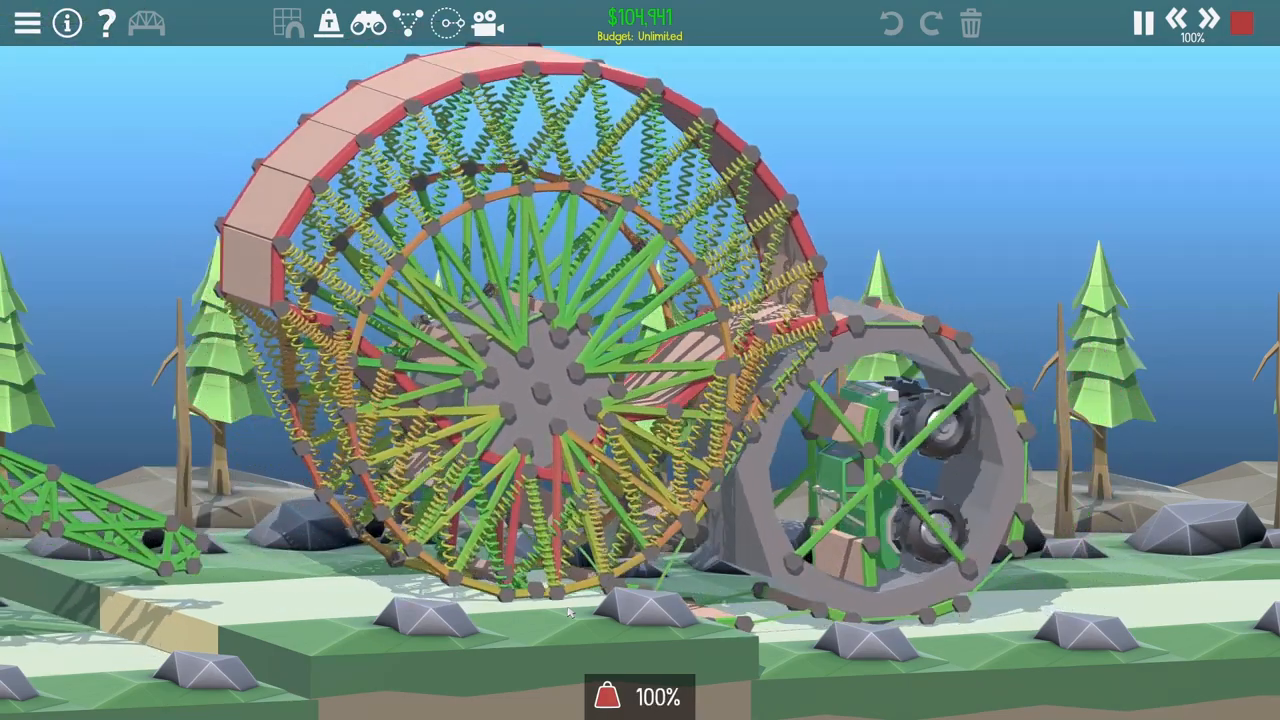
key("space")
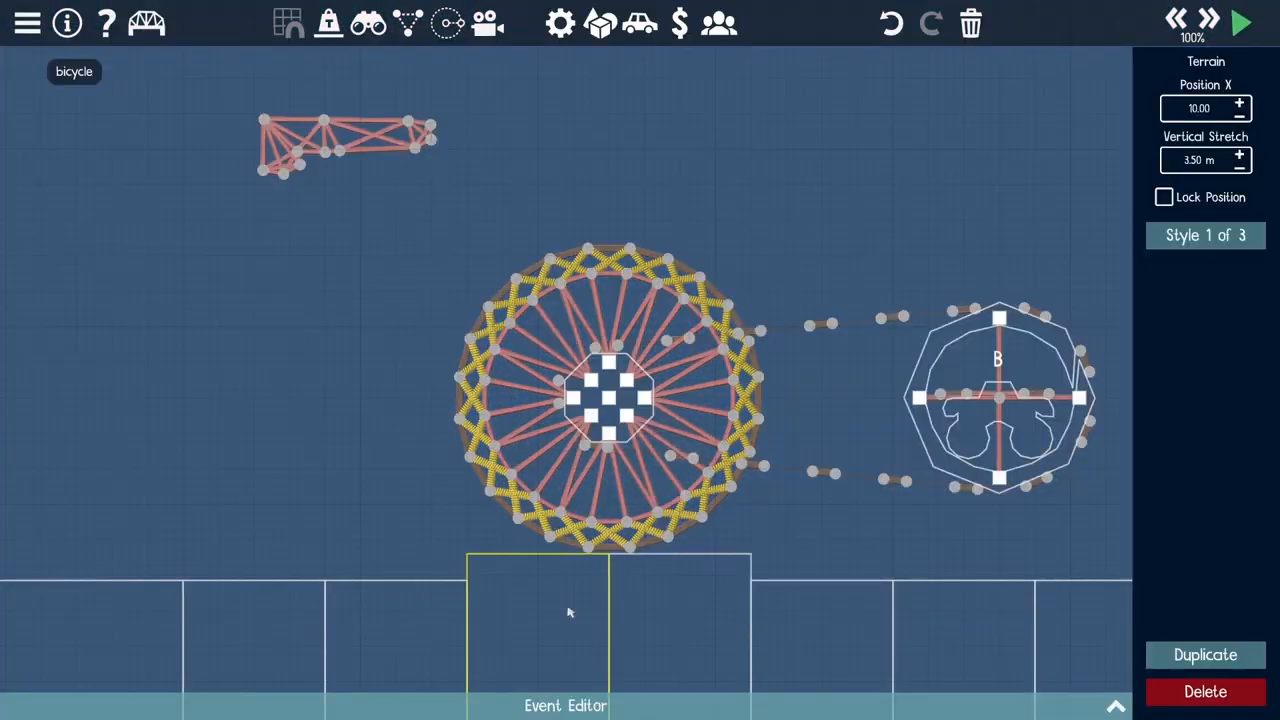
key("Tab")
scroll(475, 285, "up", 5)
scroll(610, 470, "up", 1)
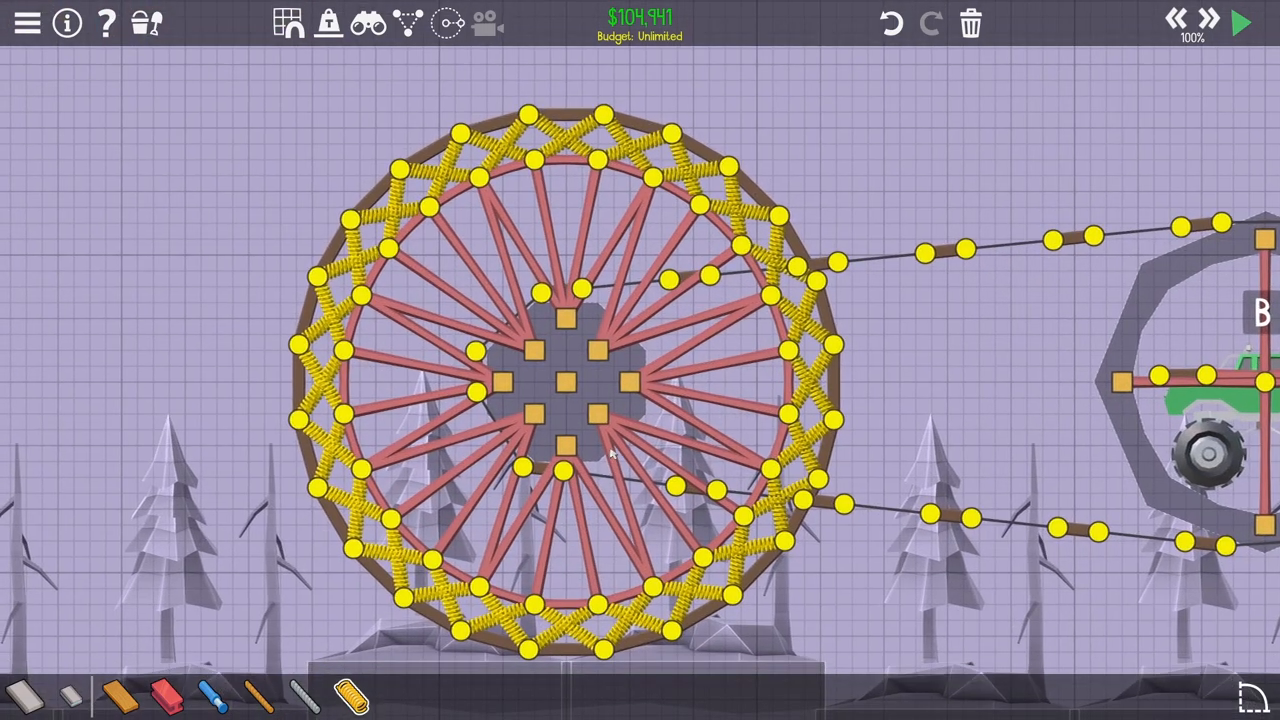
scroll(536, 573, "up", 2)
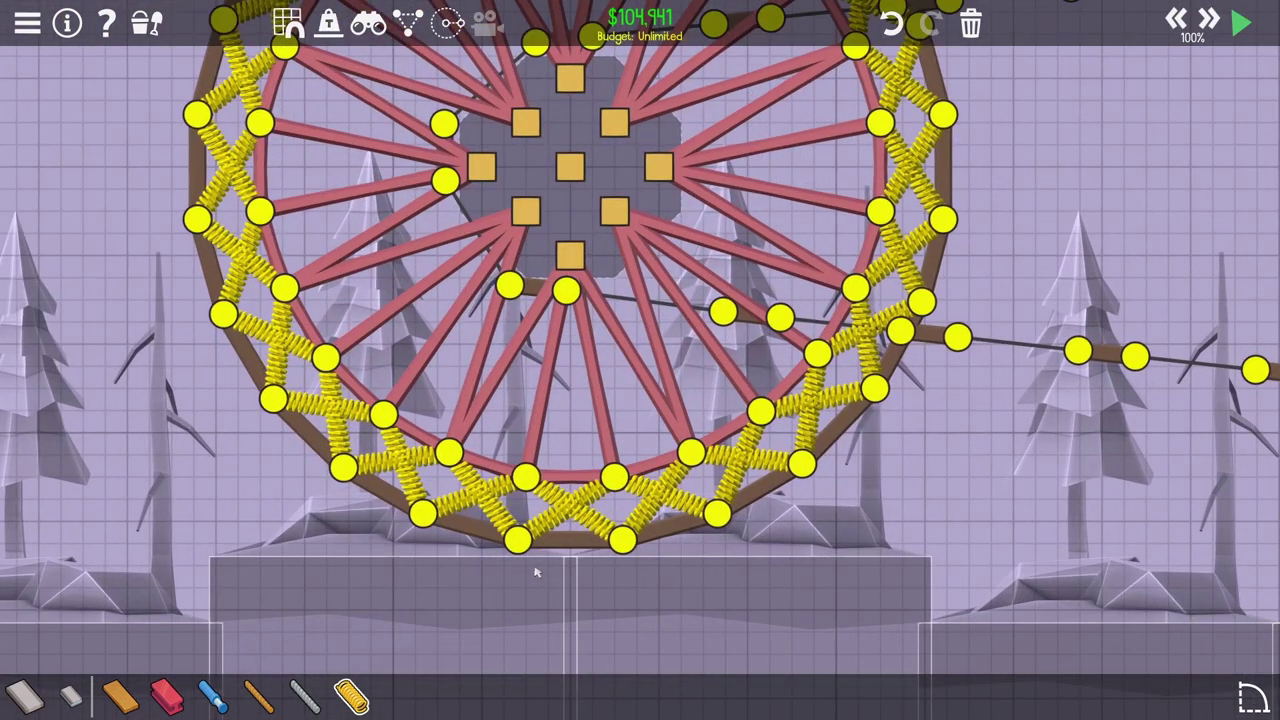
Step: Add springs between the lower and upper-left rim joints
left_click(350, 695)
left_click(614, 480)
left_click(620, 540)
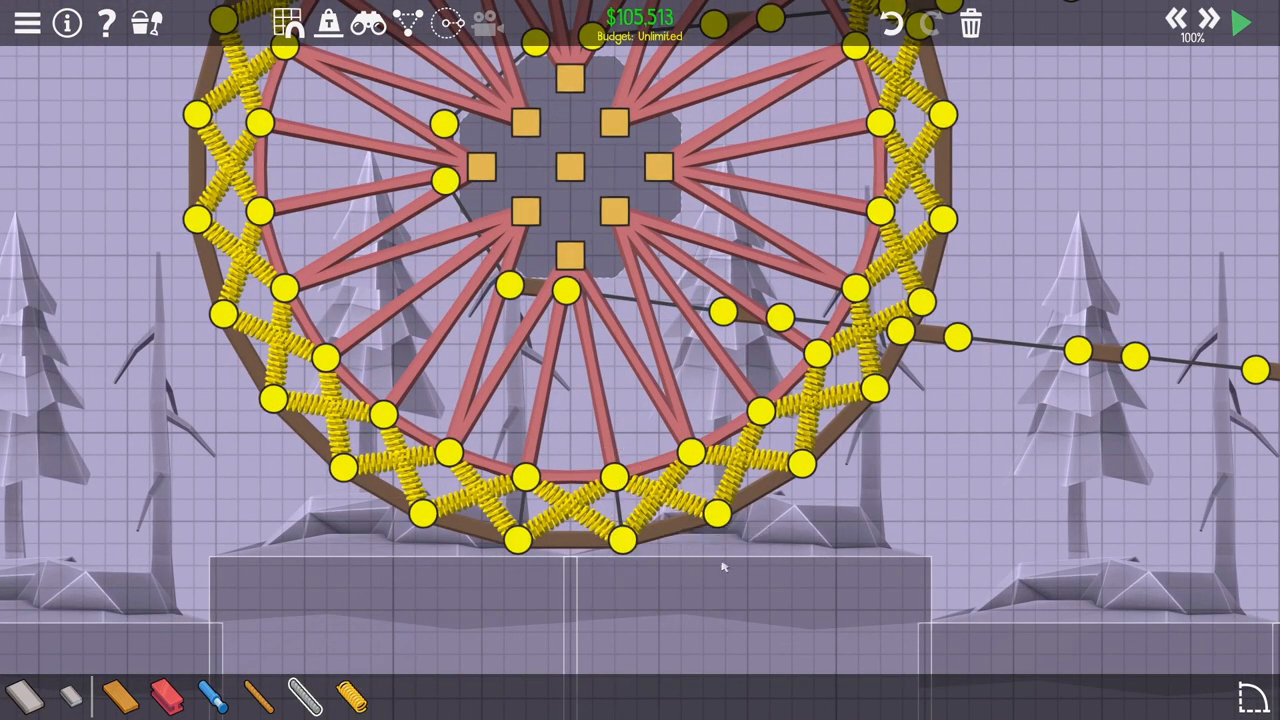
left_click(690, 455)
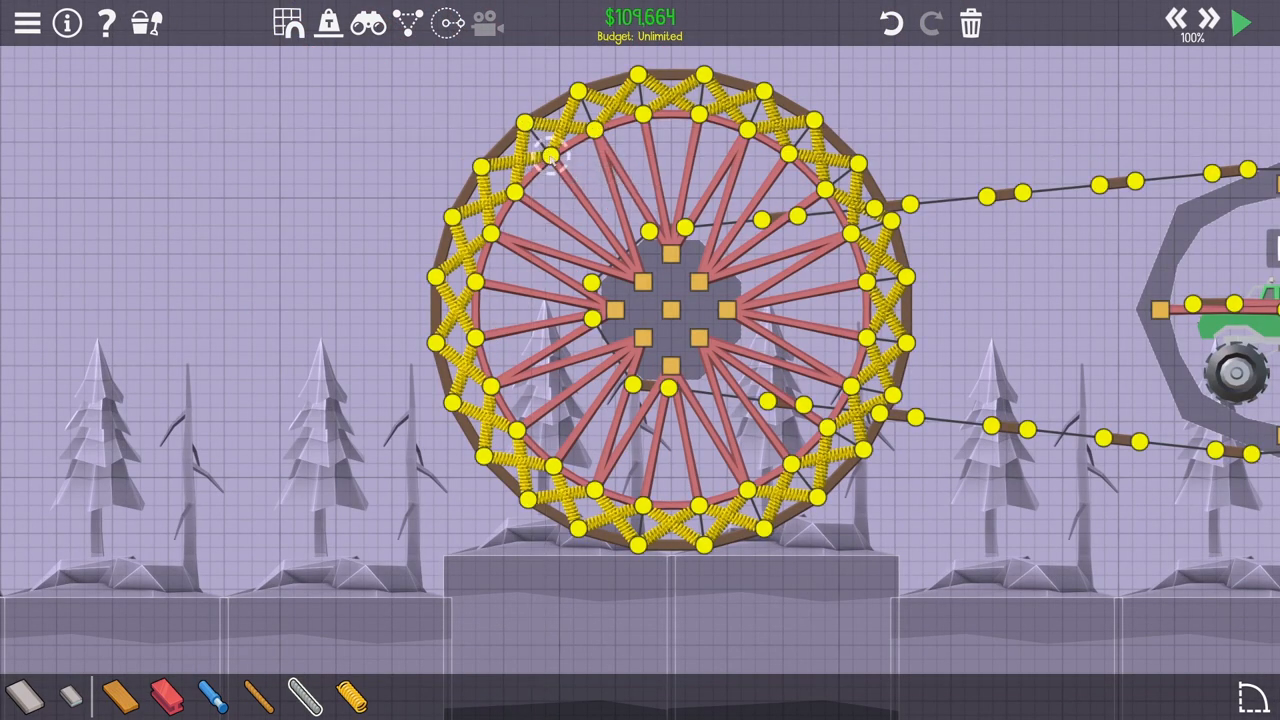
left_click(482, 165)
left_click(517, 190)
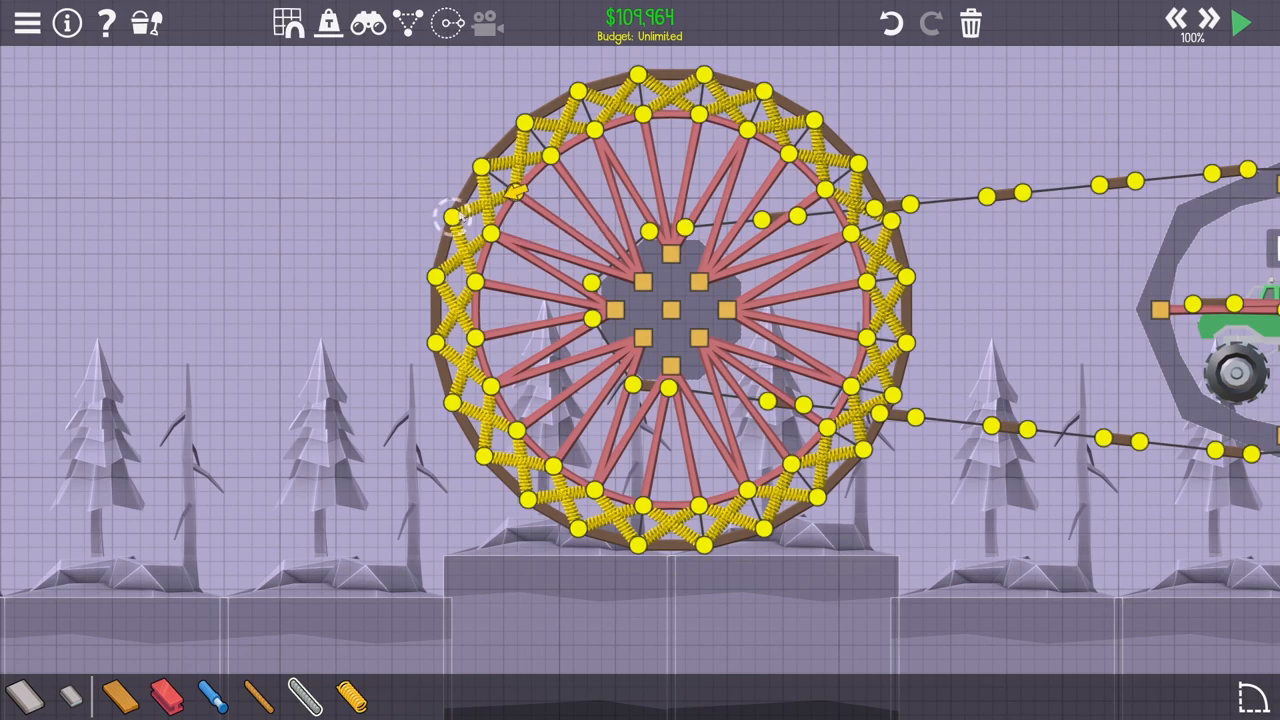
Step: Add springs near the lower-left and lower rim, then run the simulation
left_click(527, 498)
left_click(555, 465)
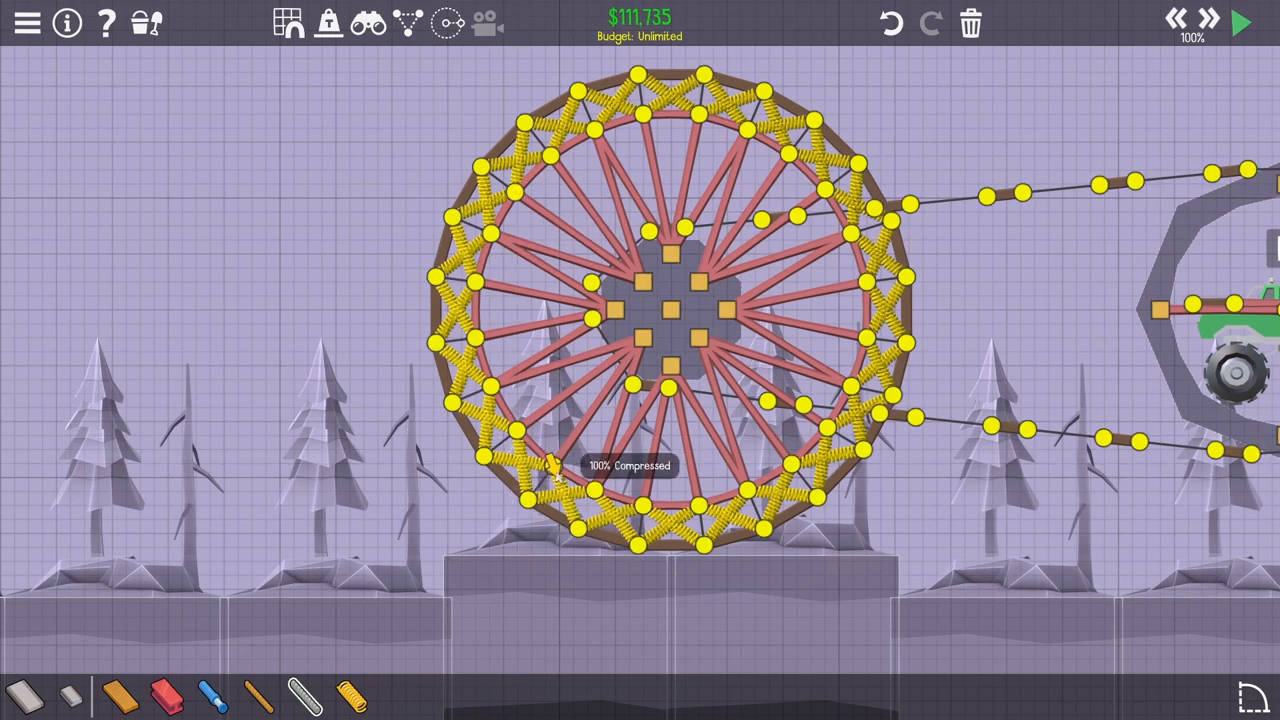
left_click(580, 530)
left_click(596, 493)
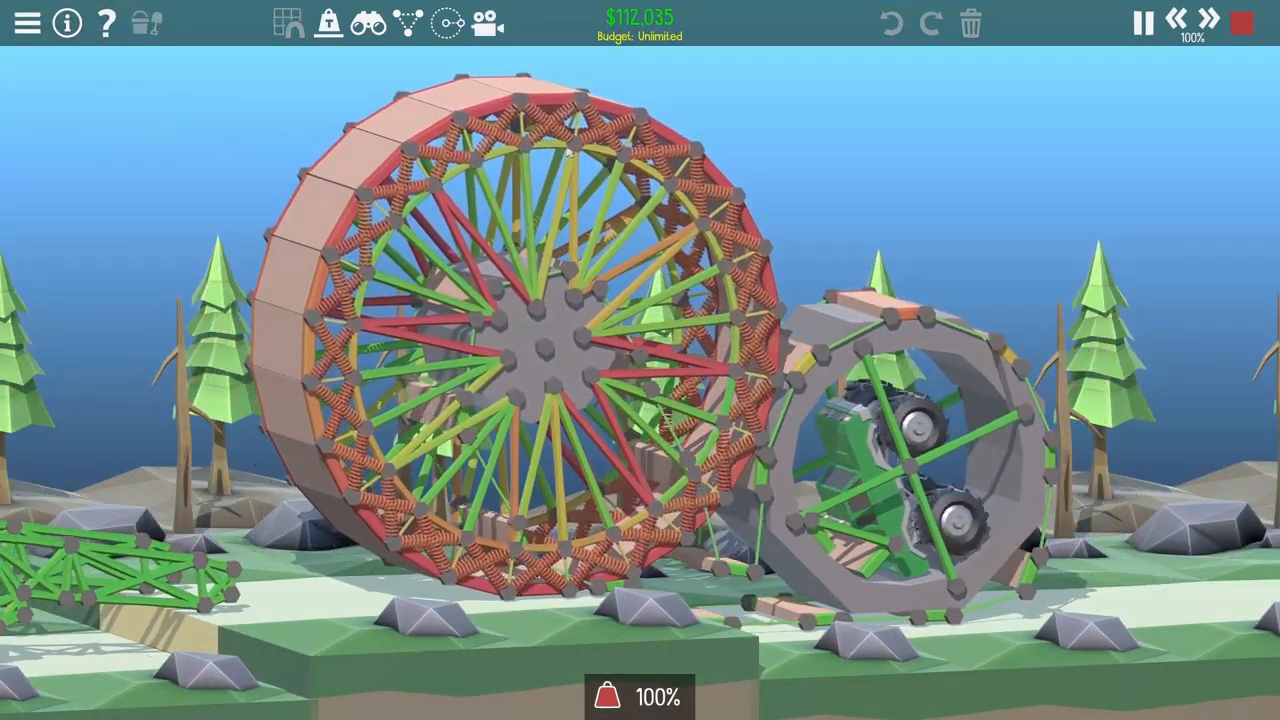
key("space")
Step: Copy and paste the whole spring-rimmed wheel, then delete its loose joints and rods
left_click_drag(505, 312, 196, 593)
scroll(640, 400, "down", 2)
scroll(640, 400, "up", 2)
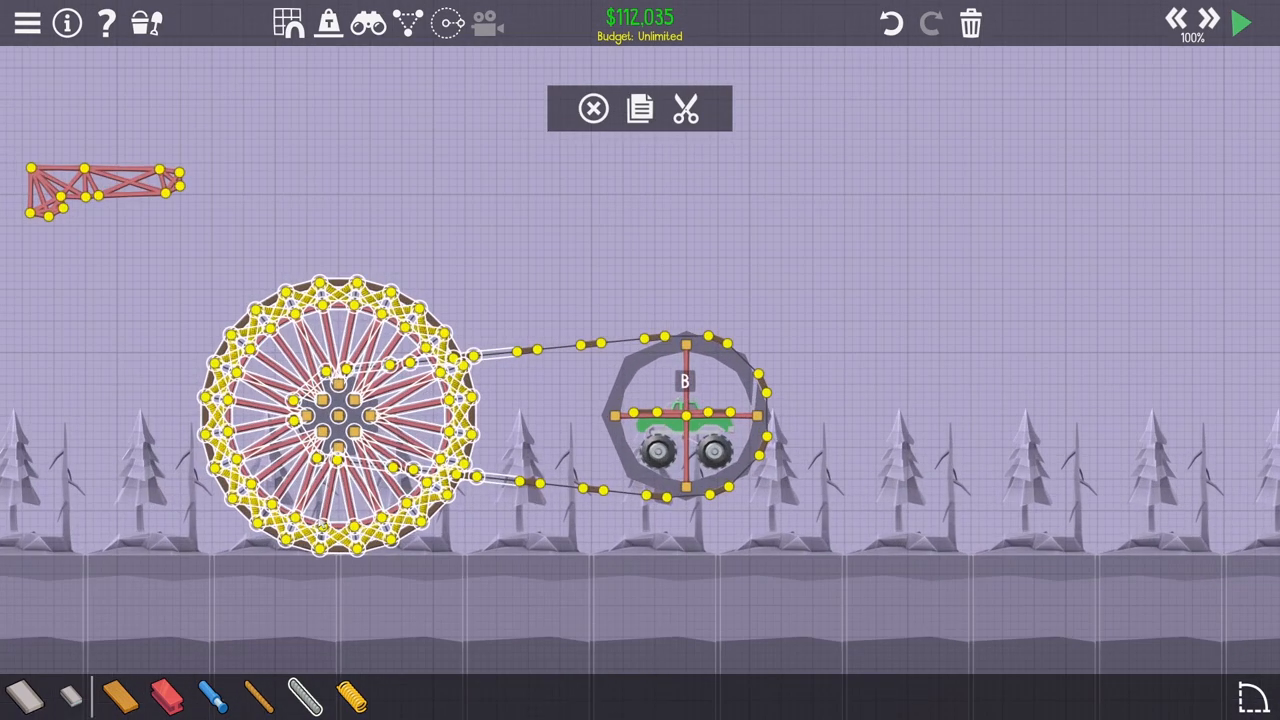
key("ctrl+c")
key("ctrl+v")
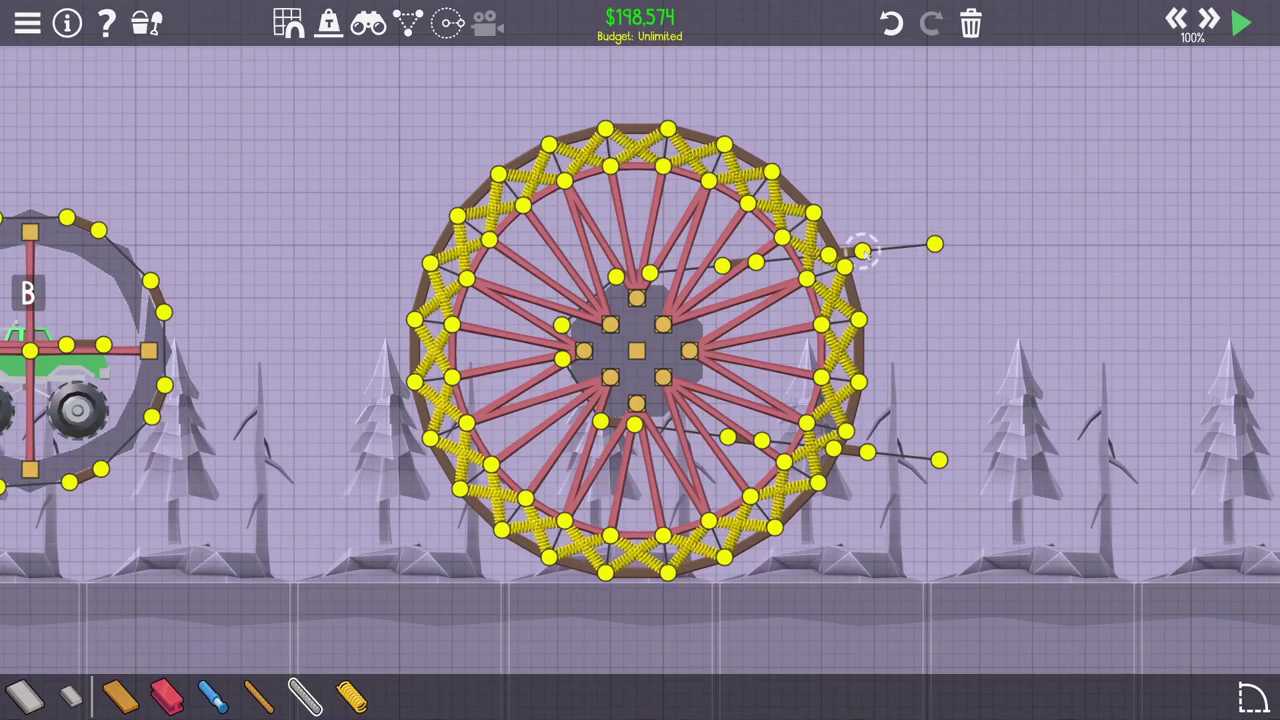
right_click(862, 250)
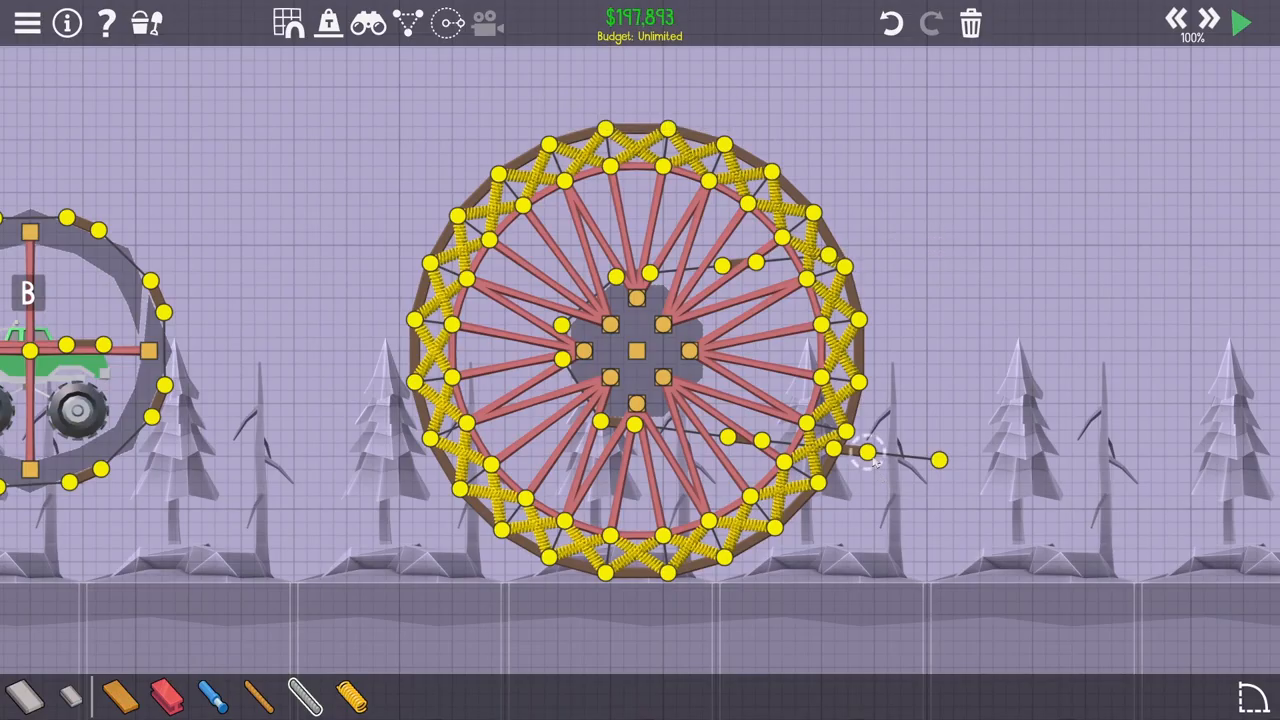
right_click(868, 452)
right_click(762, 440)
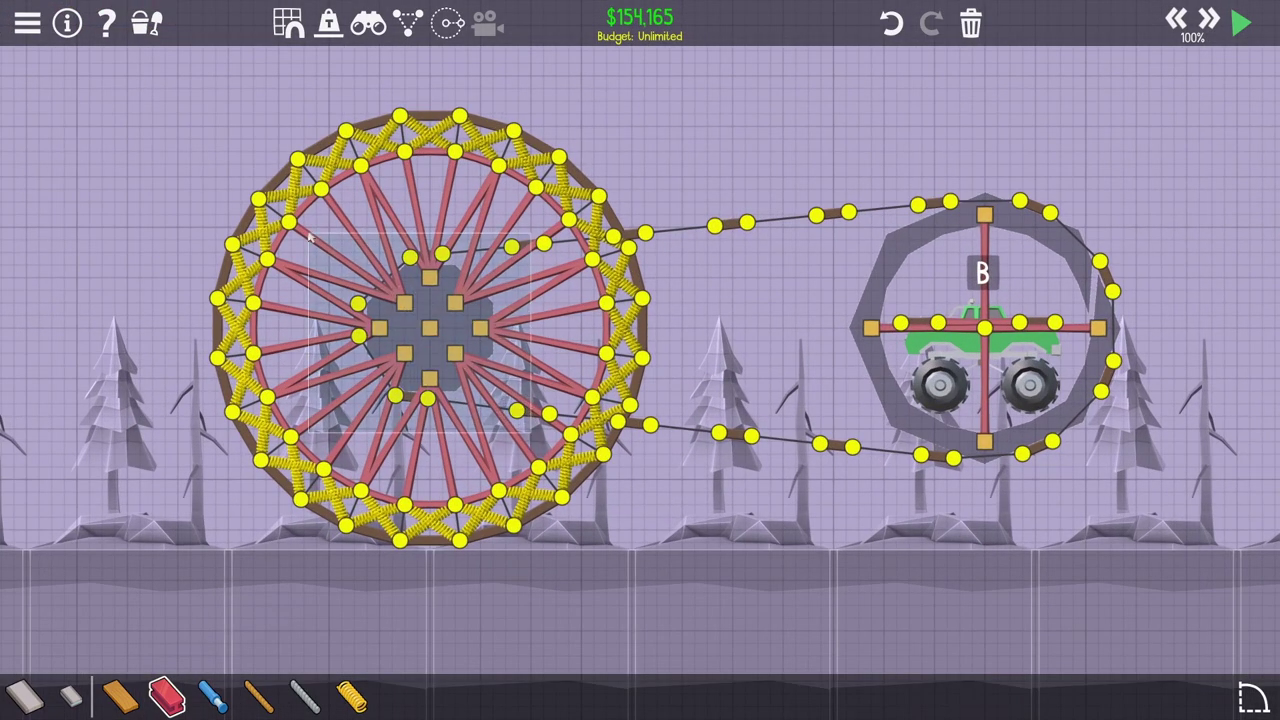
Step: Copy the first wheel's spokes and hub and paste them into the second wheel
left_click_drag(309, 237, 530, 432)
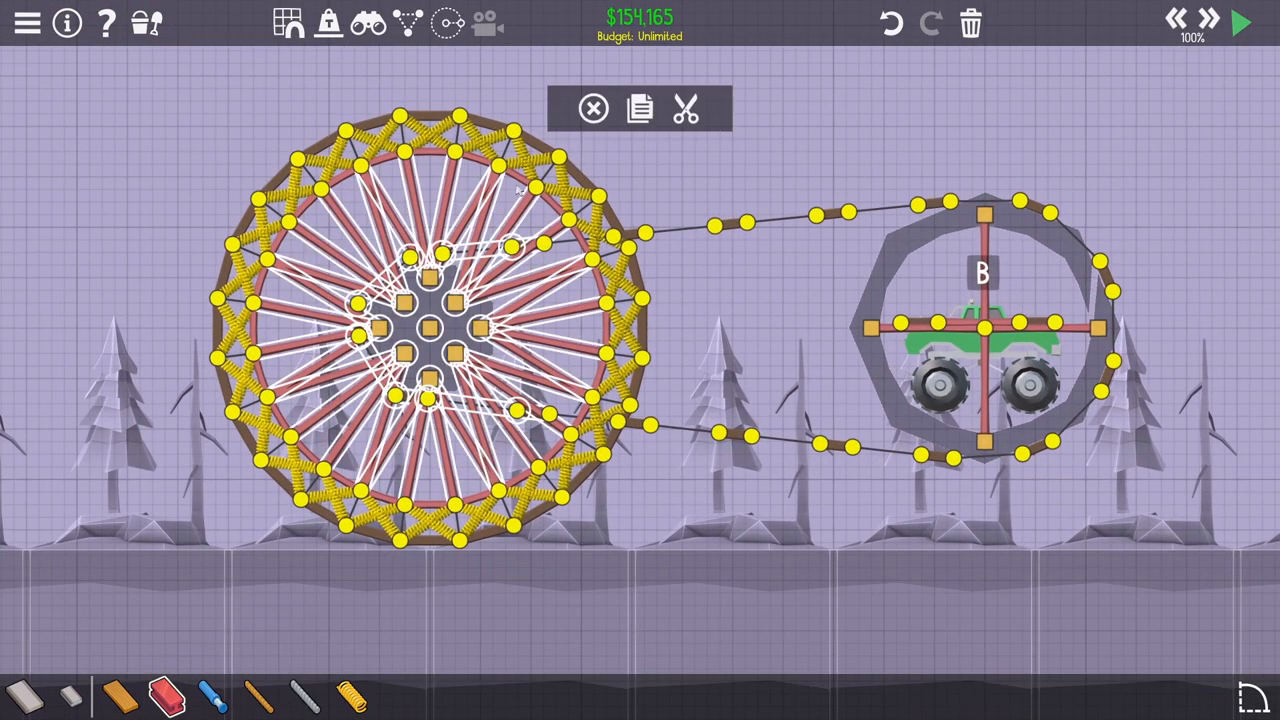
key("ctrl+c")
left_click(695, 296)
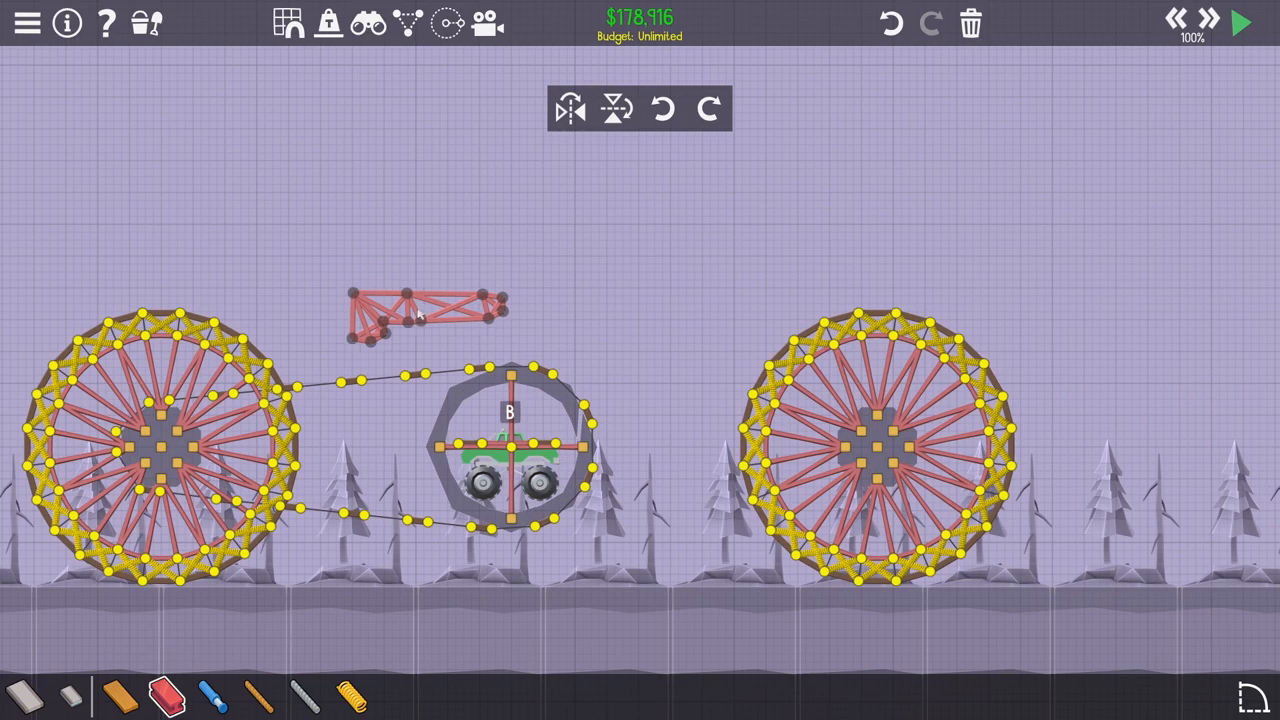
Step: Set Colored Bridge Pieces Color 1 in mod settings and draw a white spoke from hub to rim
left_click(419, 315)
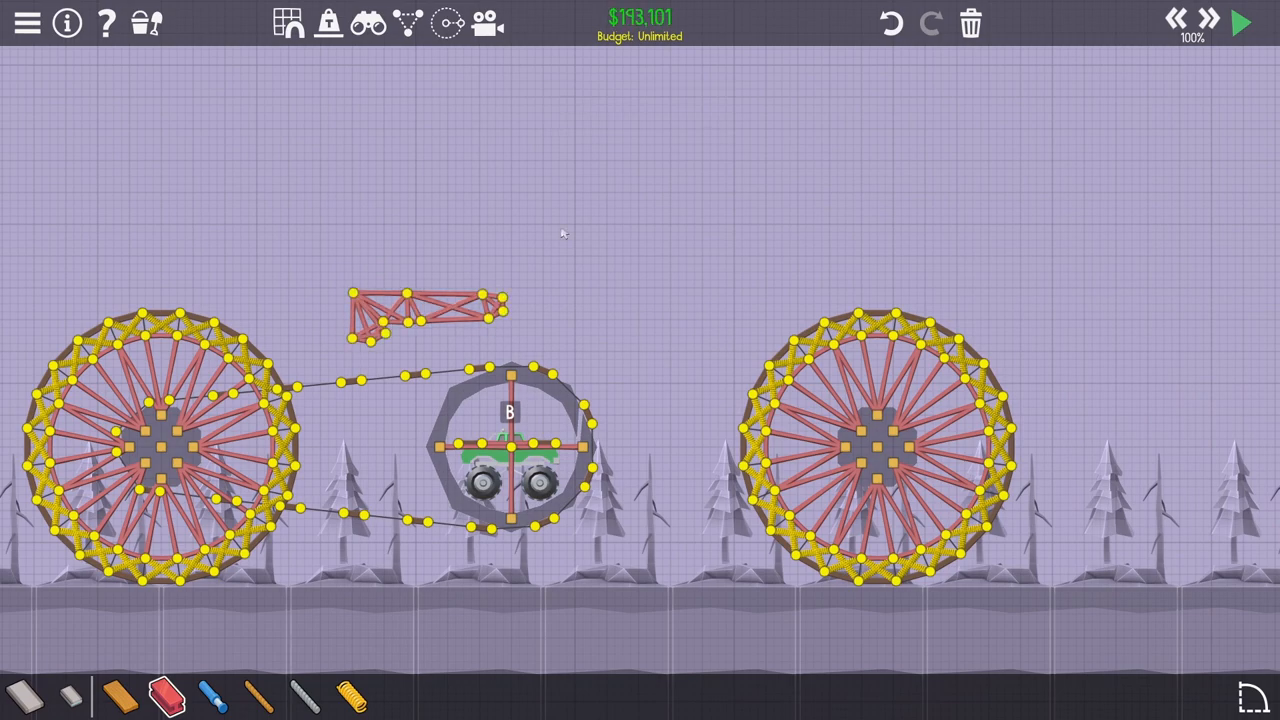
key("F1")
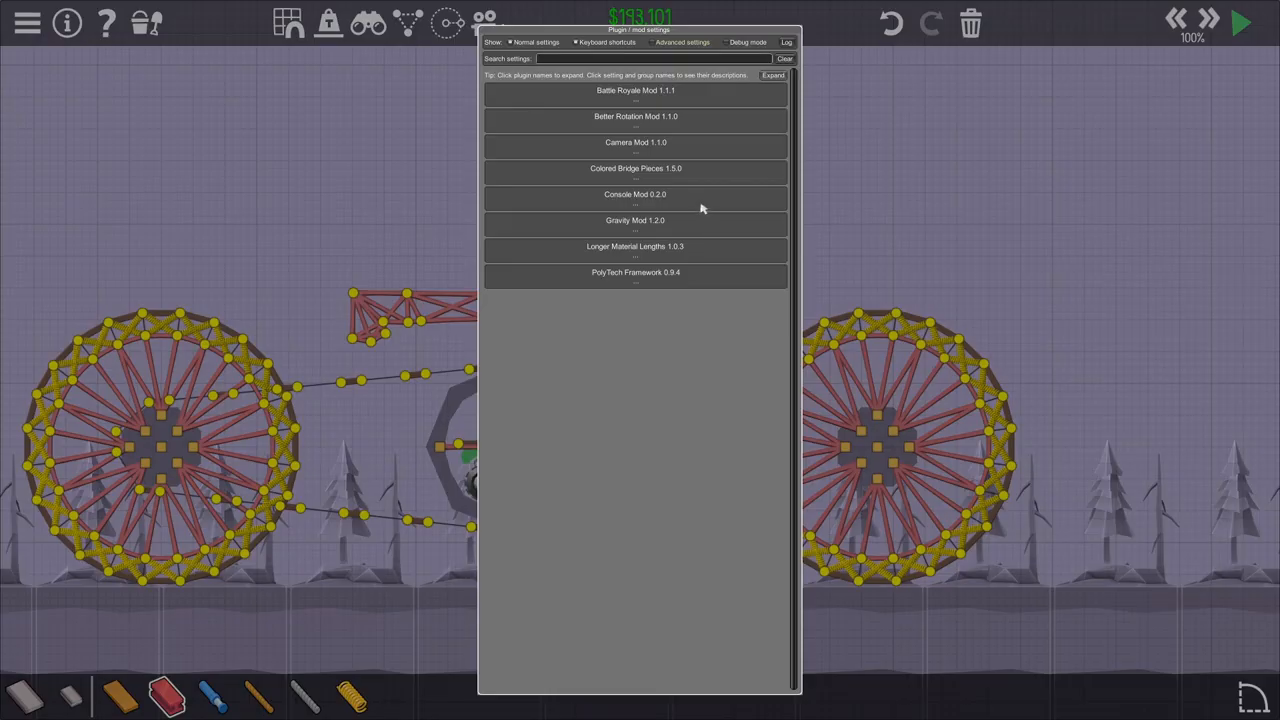
left_click(642, 171)
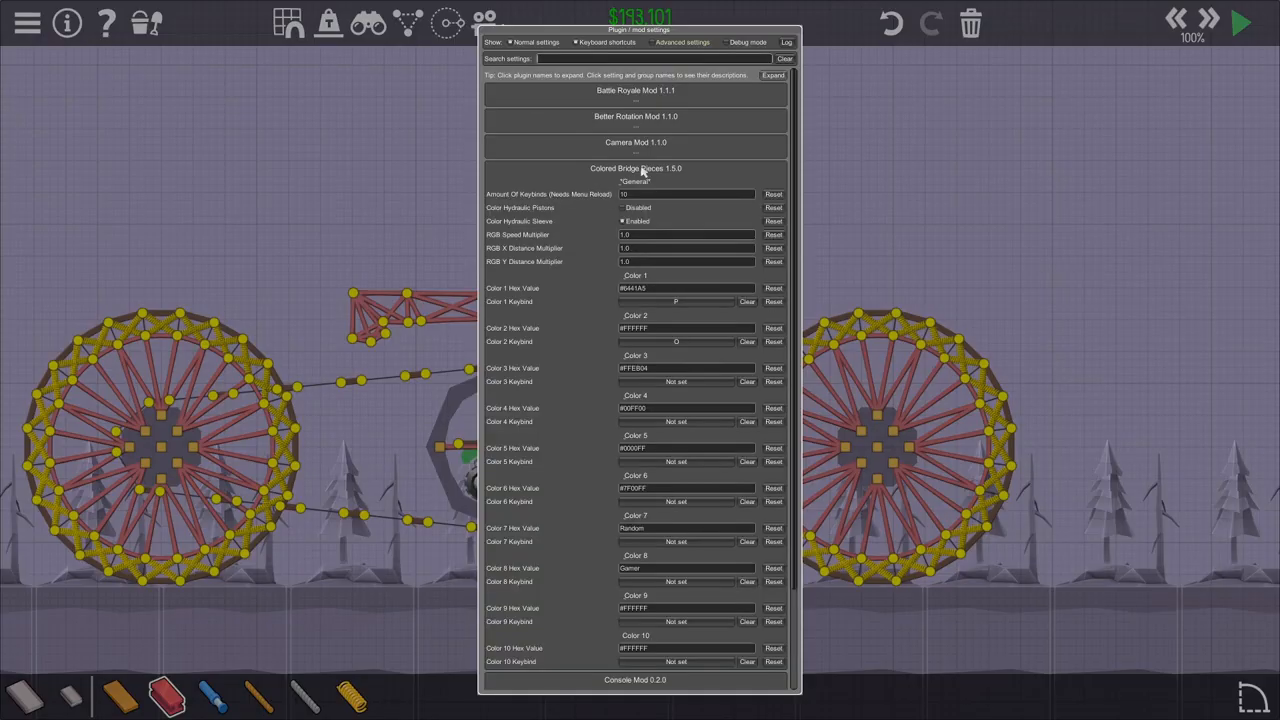
left_click(632, 288)
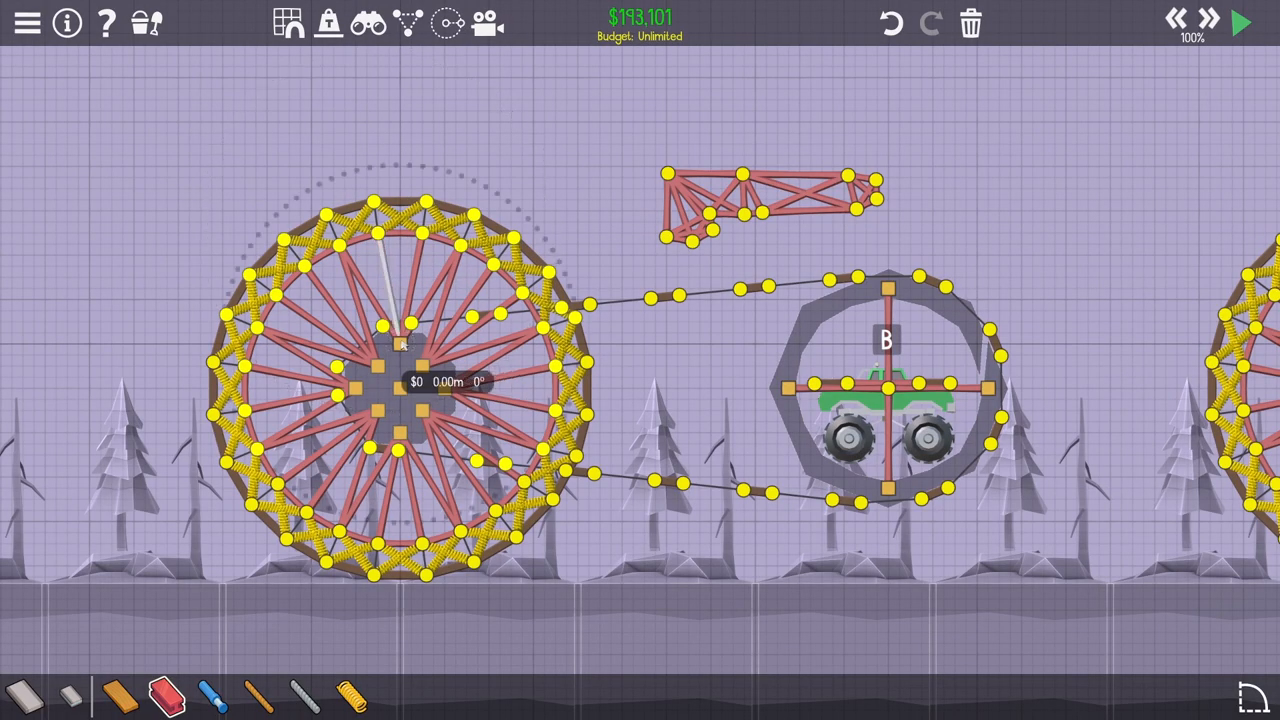
left_click(410, 326)
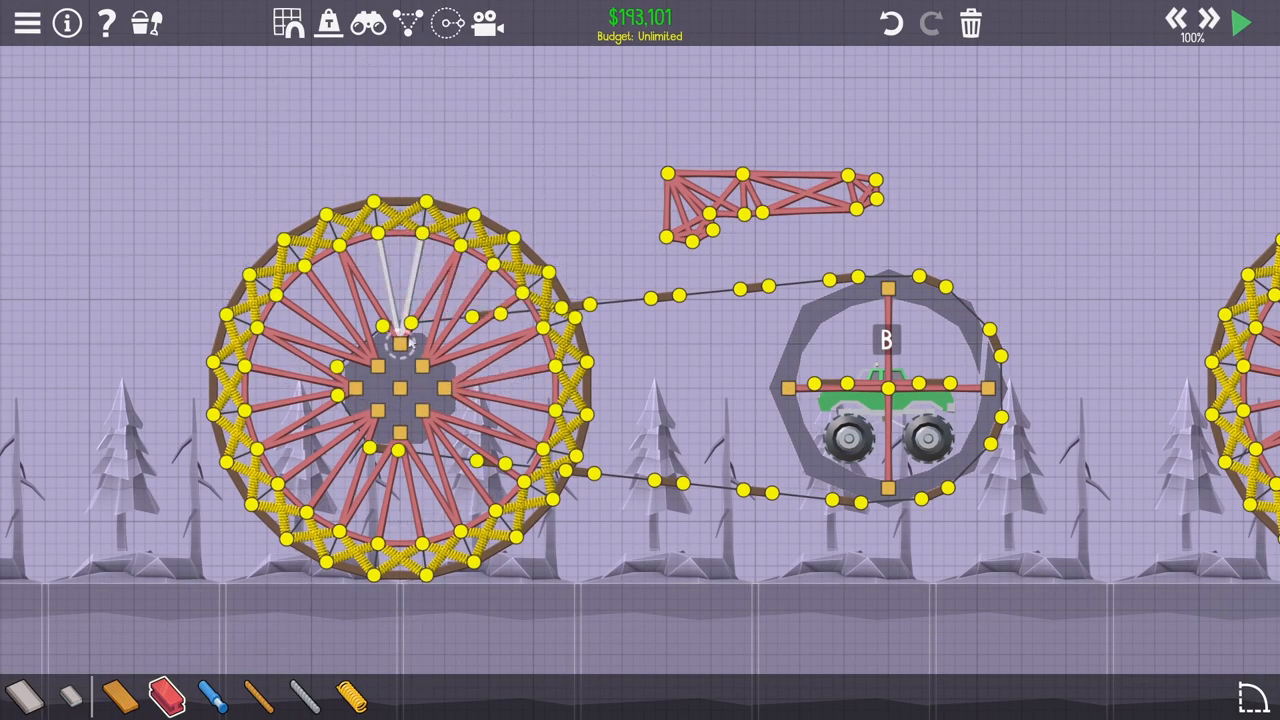
left_click(448, 242)
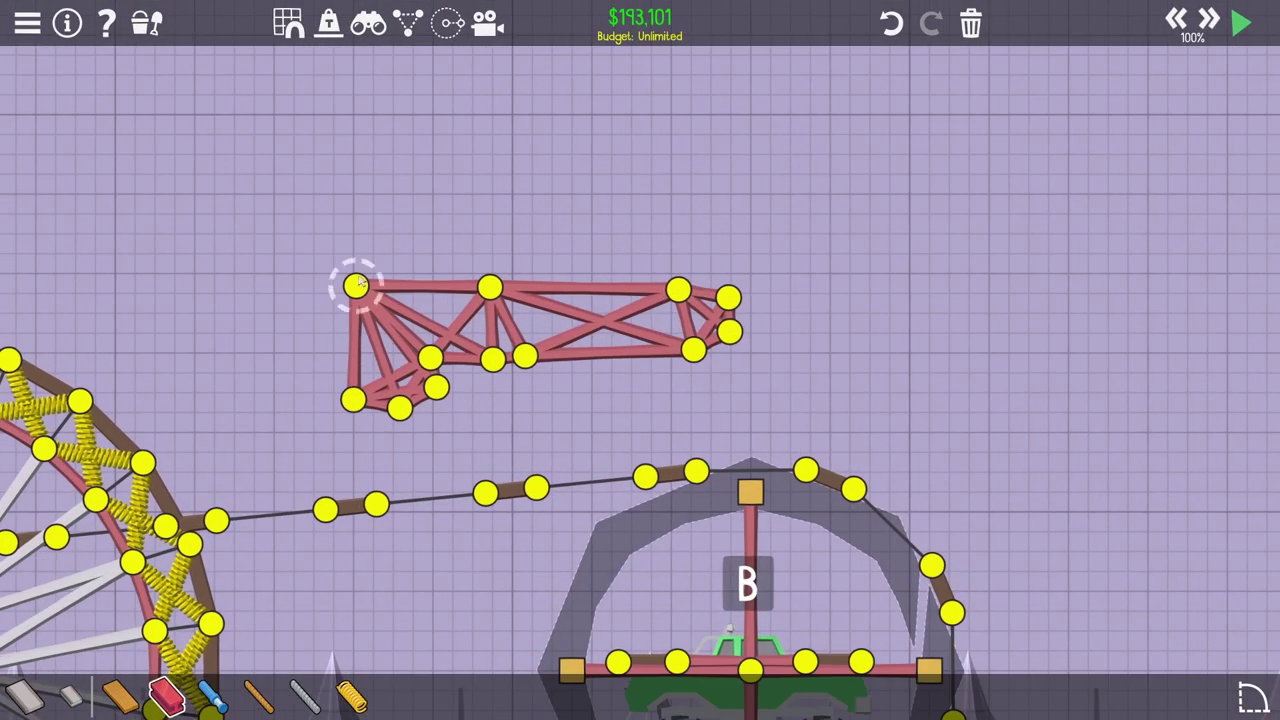
Step: Lay dark members along the top truss chord and its right end
left_click(355, 287)
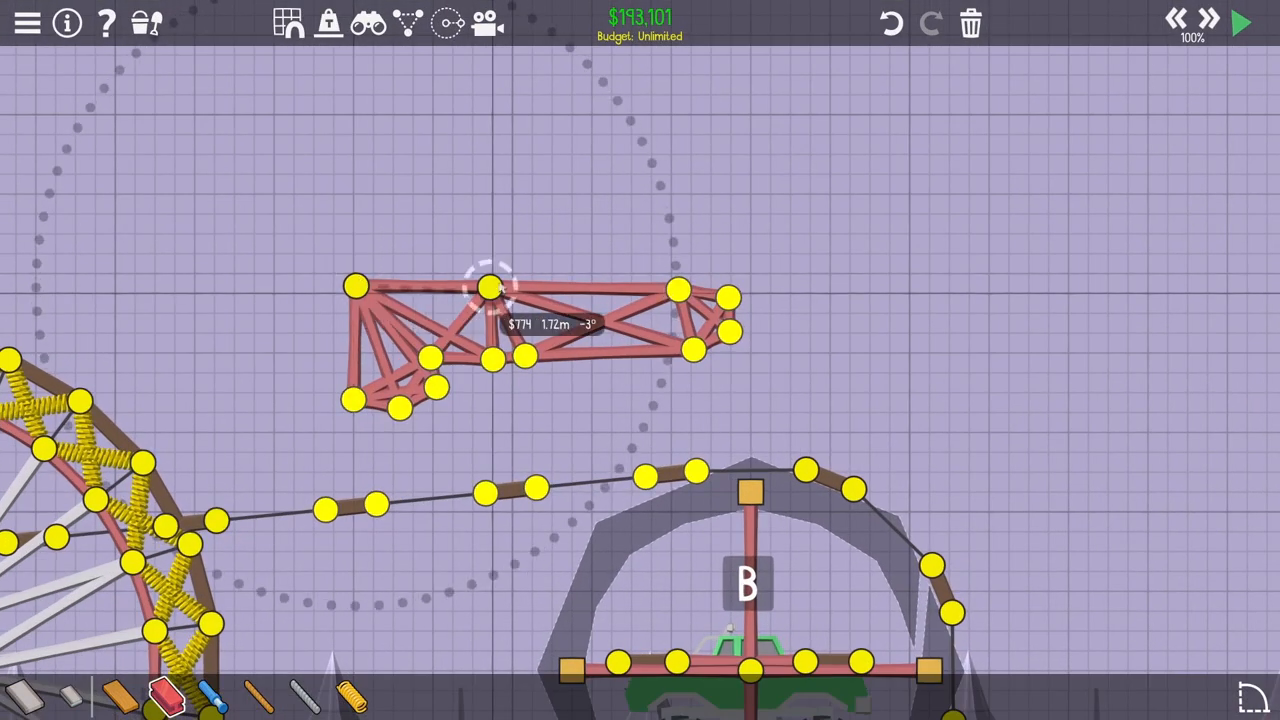
left_click(490, 288)
left_click(678, 290)
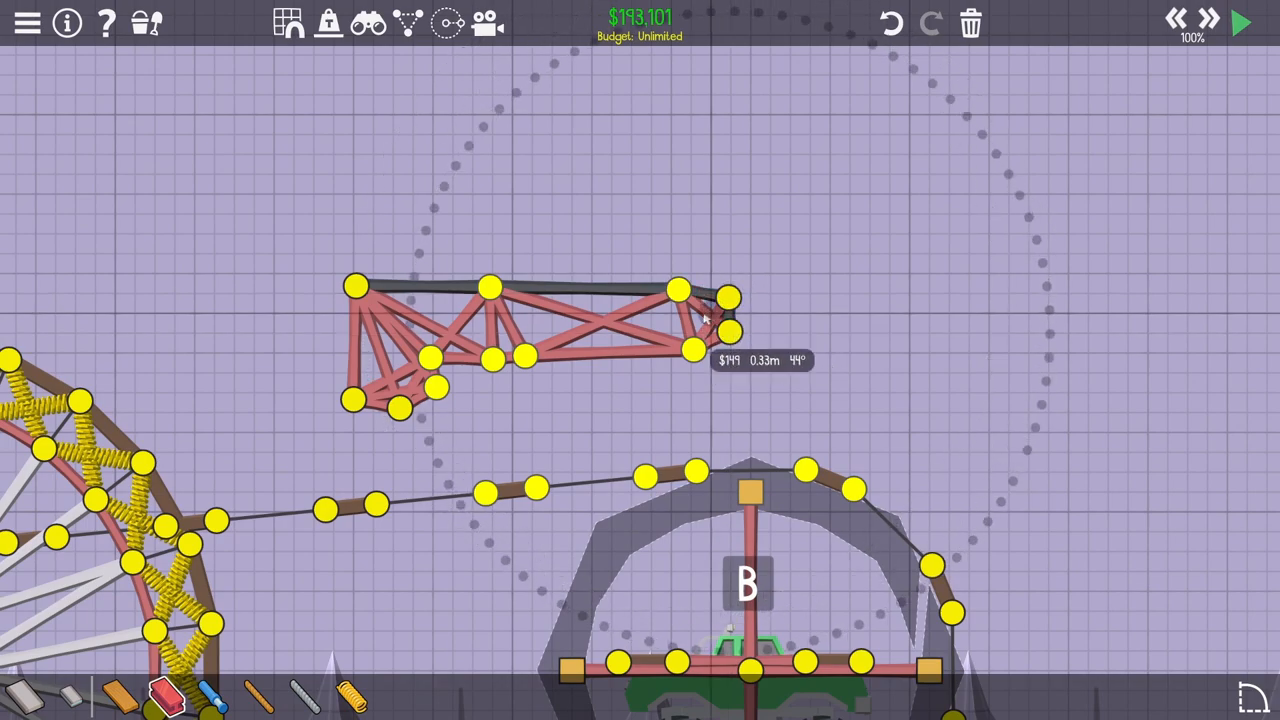
left_click(728, 297)
left_click(728, 335)
left_click(745, 285)
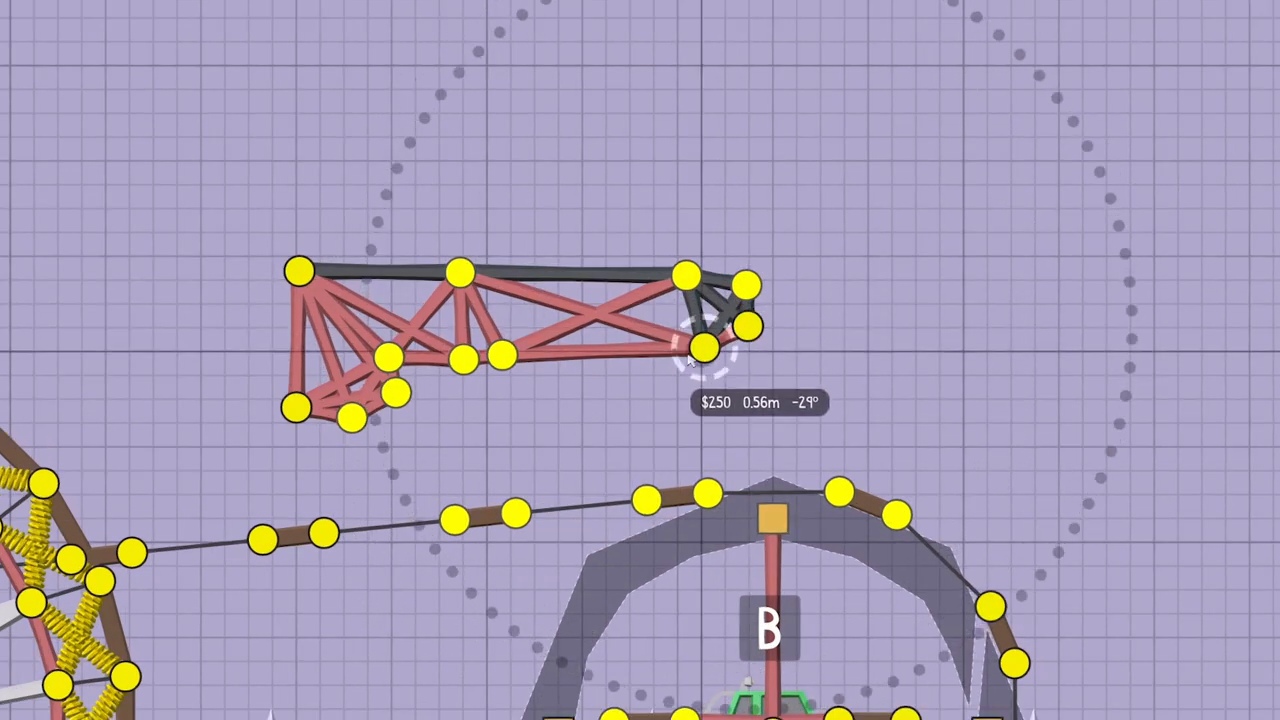
left_click(703, 350)
Step: Replace the top truss diagonals with dark members
left_click(685, 275)
left_click(500, 353)
left_click(460, 273)
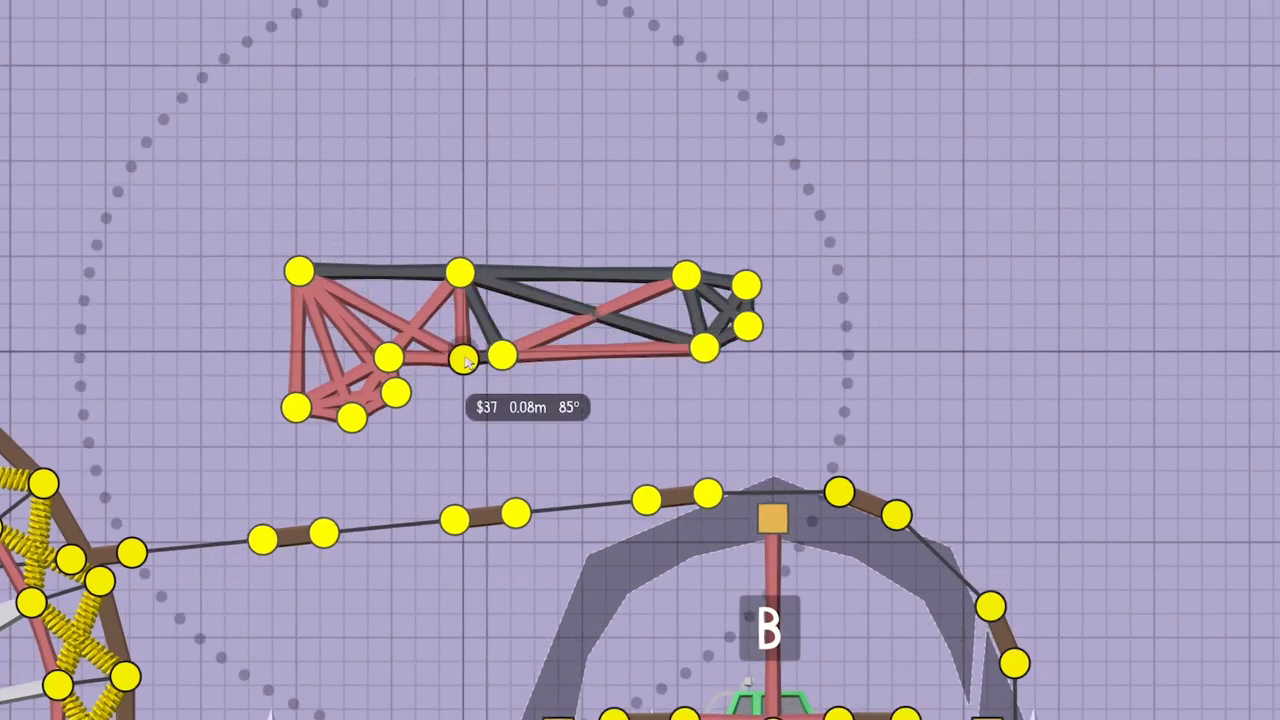
left_click(462, 357)
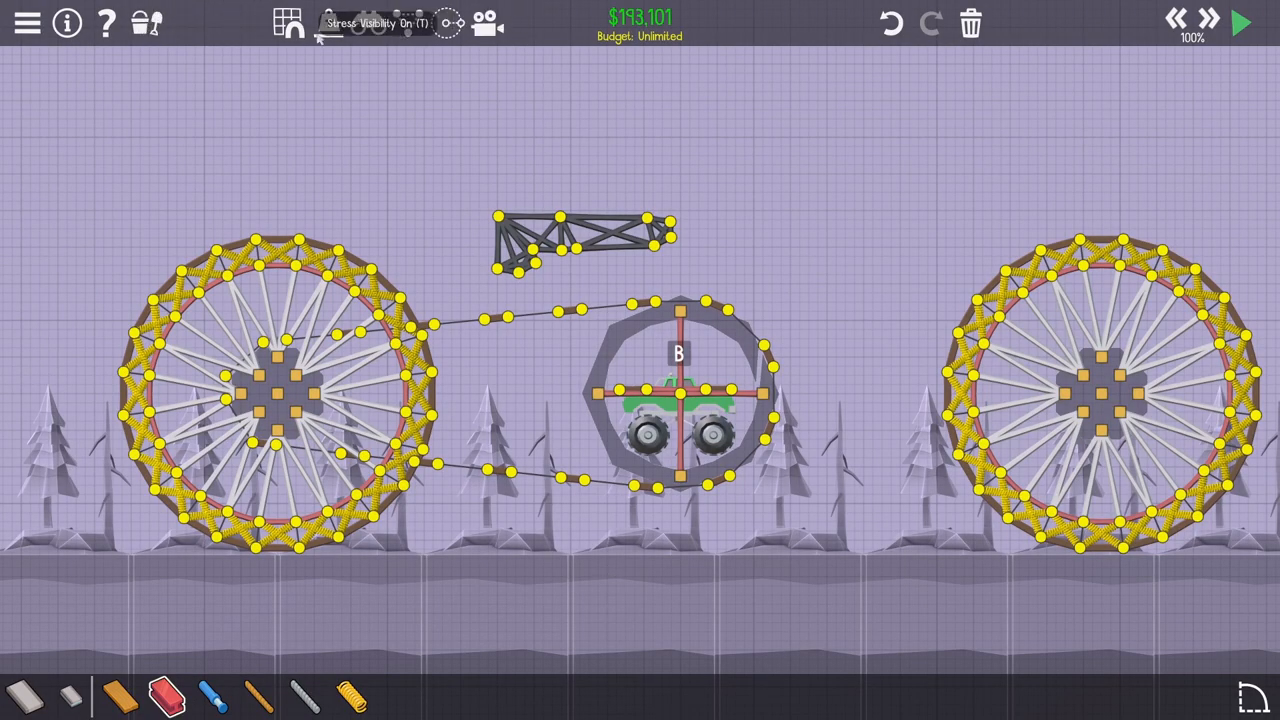
Step: With Snap-to-Grid off, draw red frame members from the left hub through the cage
left_click(293, 27)
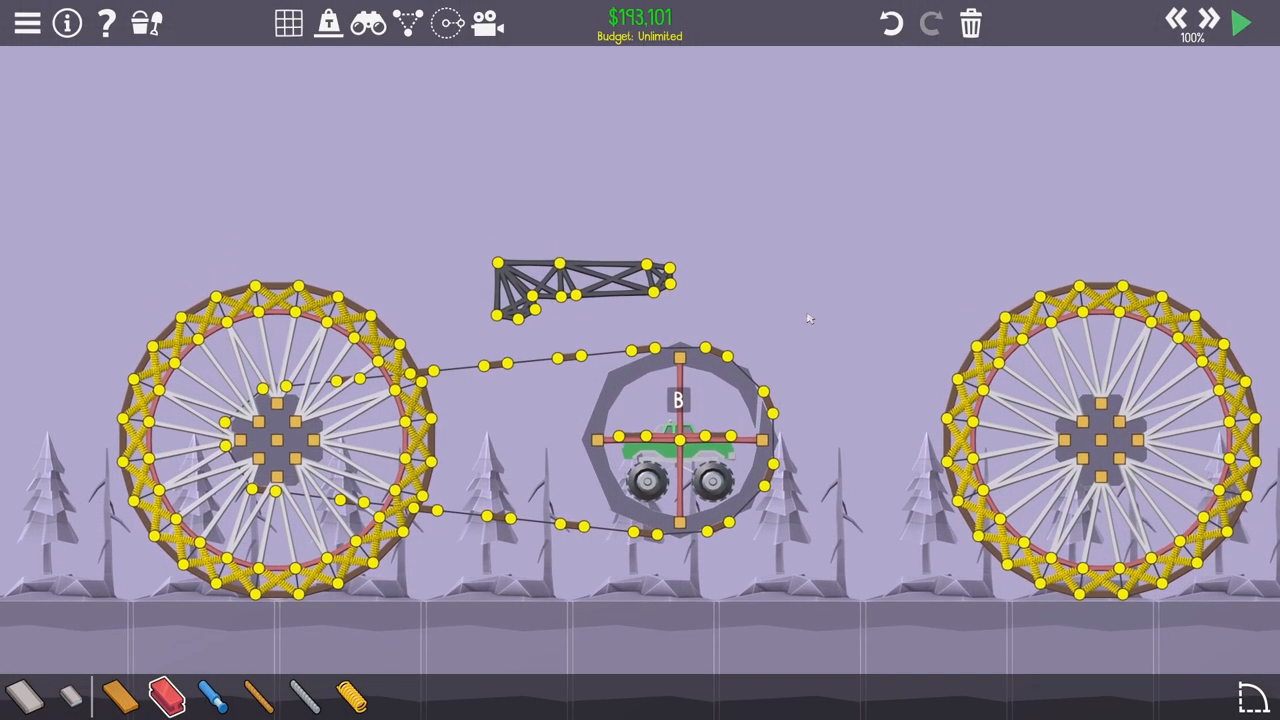
scroll(809, 272, "down", 2)
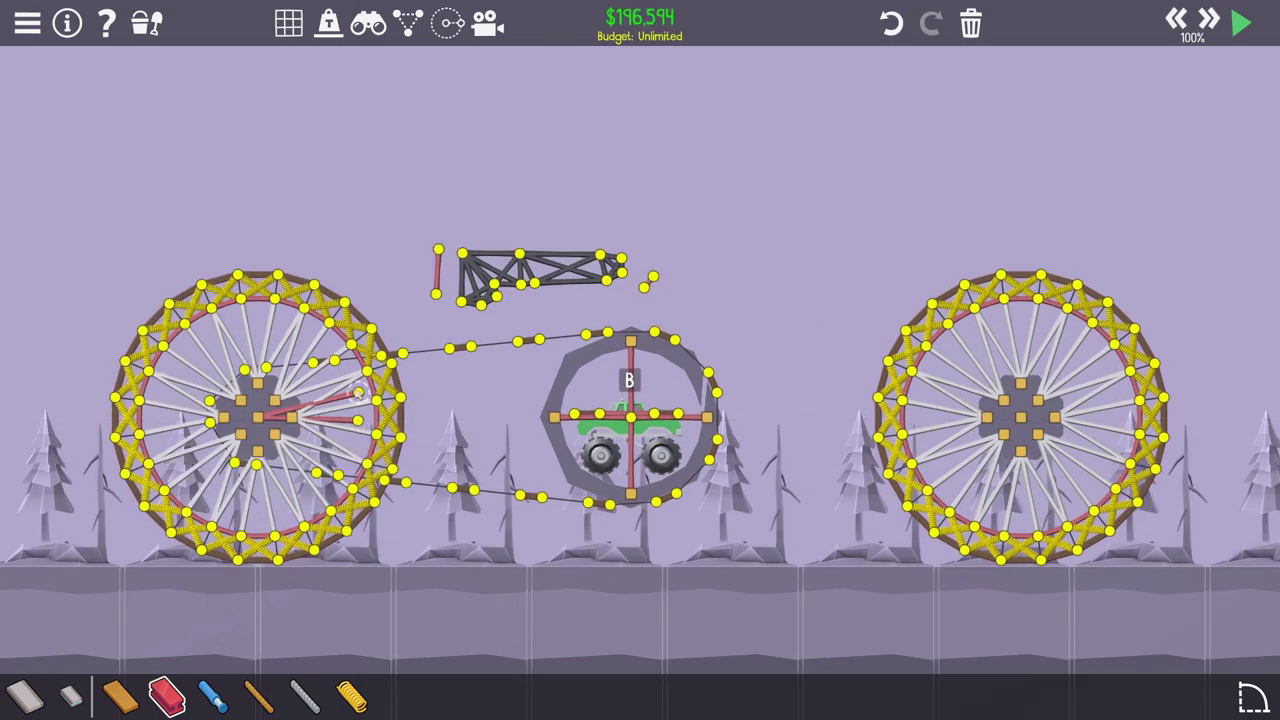
left_click(358, 392)
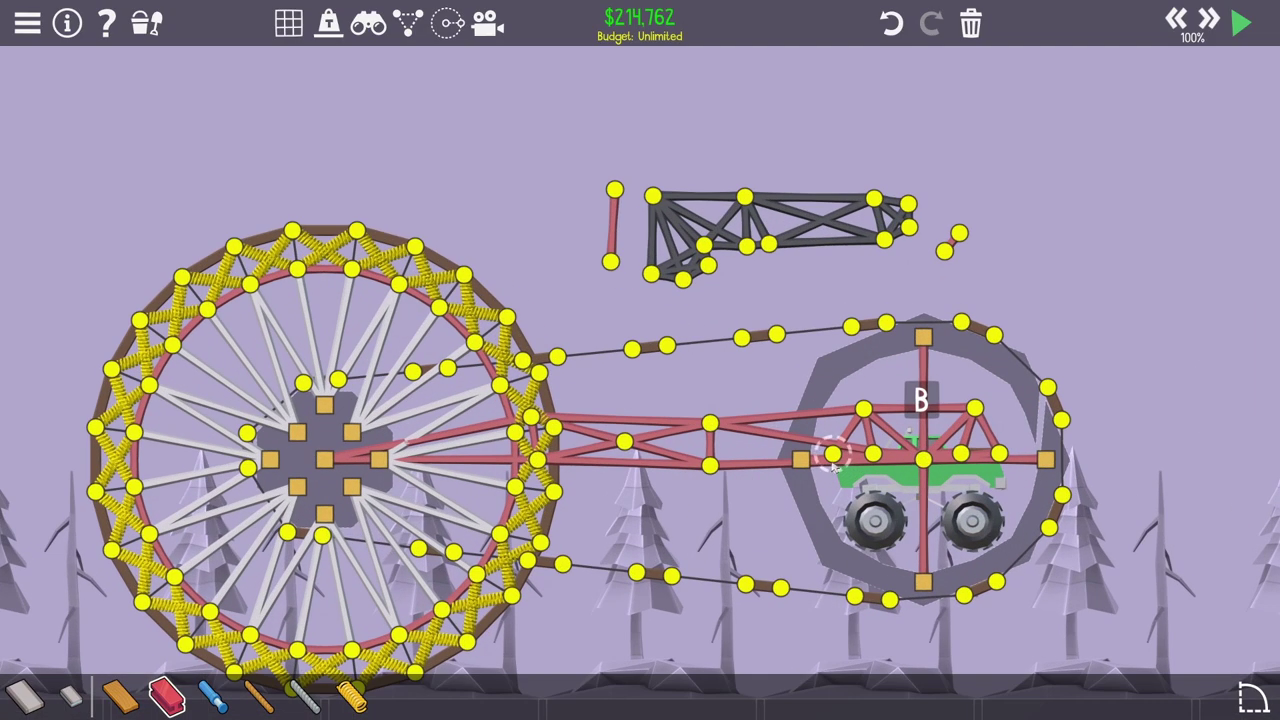
left_click_drag(590, 453, 602, 466)
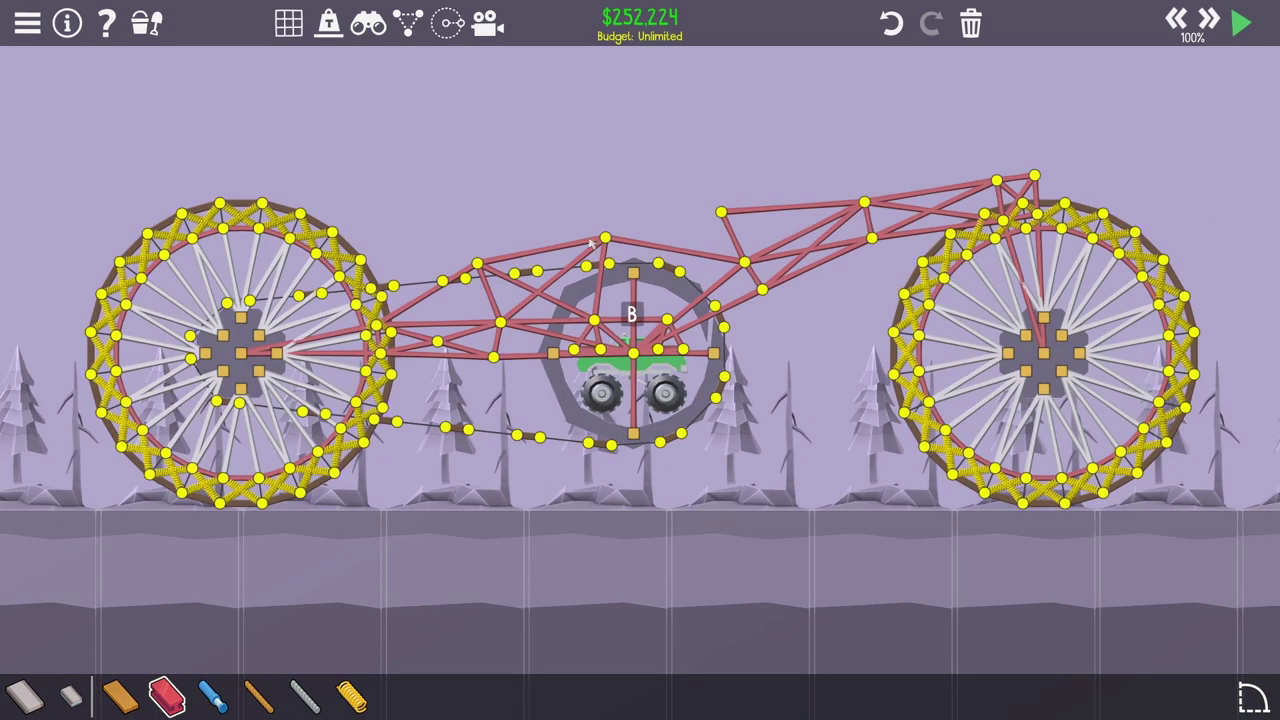
left_click(720, 210)
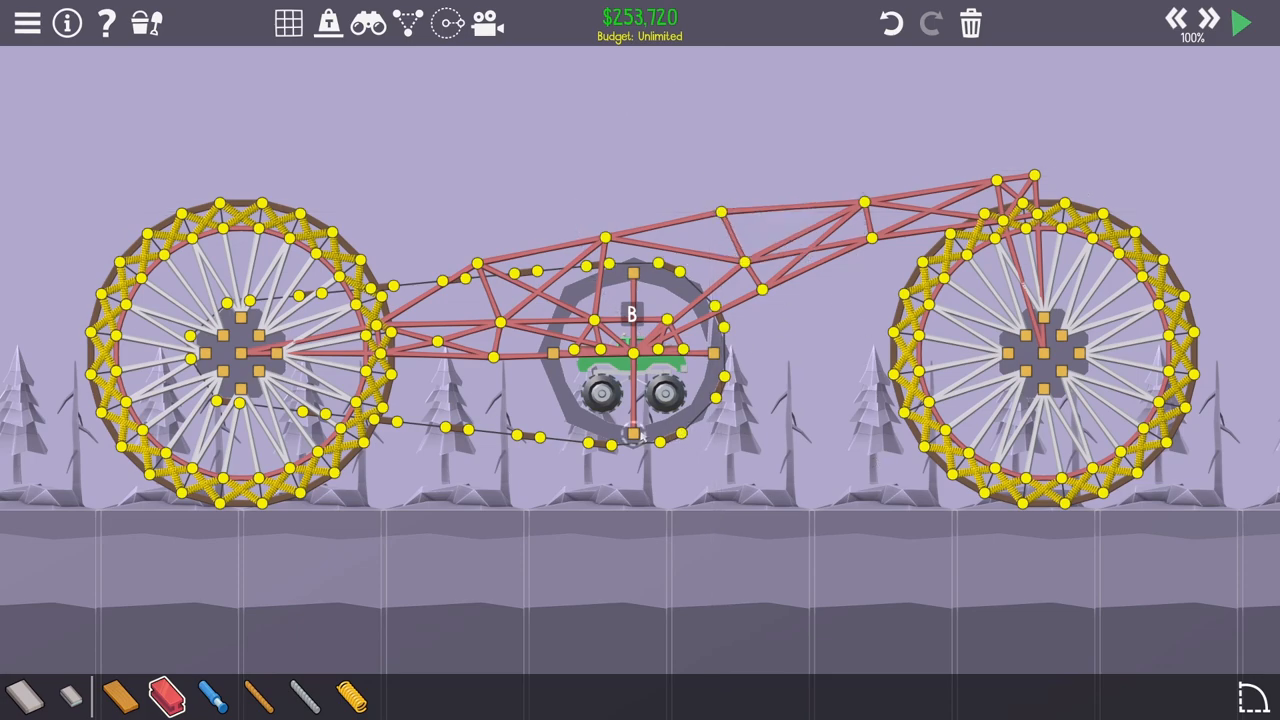
Step: Test-run the motorbike while orbiting the camera around the wheel hub and middle cage
key("space")
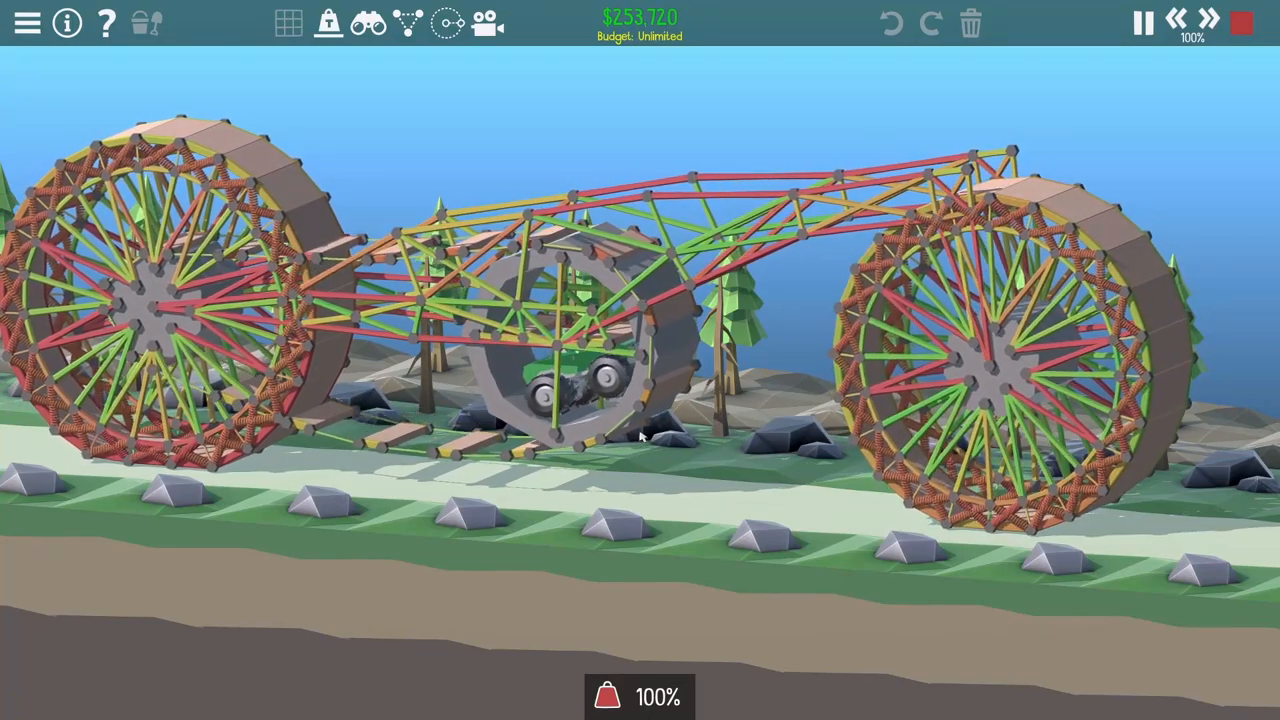
scroll(641, 436, "up", 5)
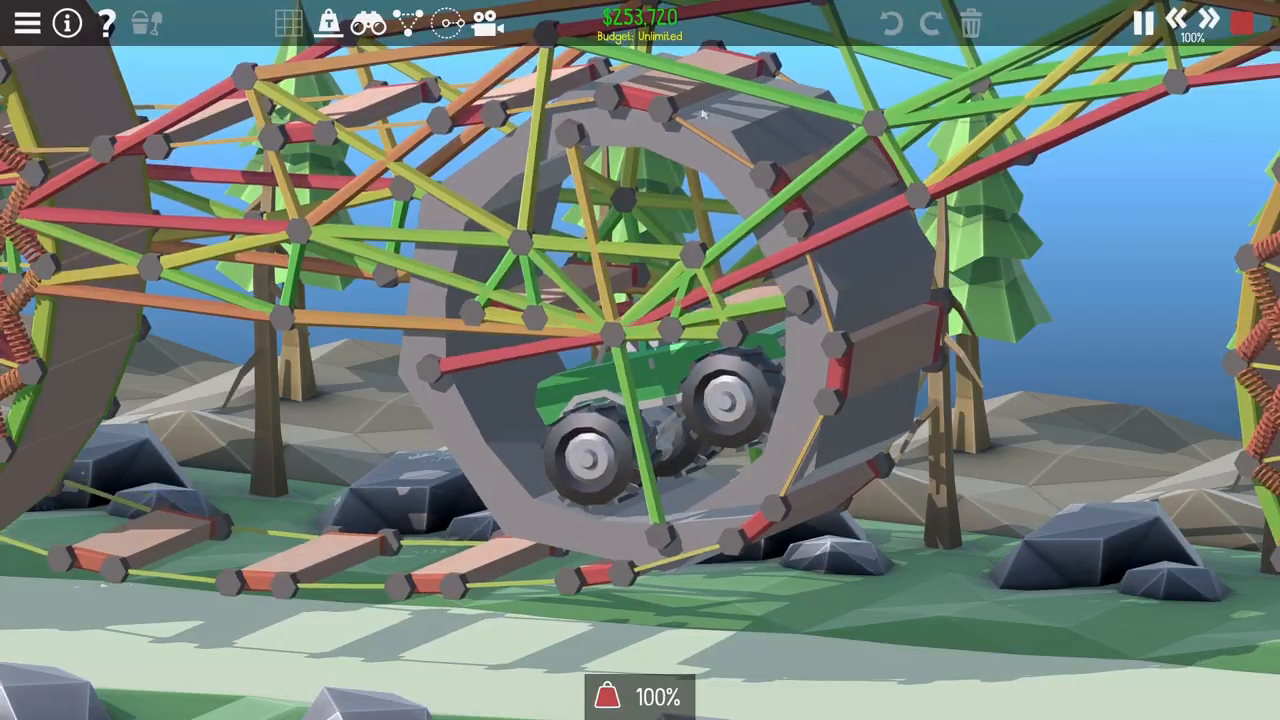
mouse_move(560, 320)
left_mouse_down()
mouse_move(430, 314)
mouse_move(560, 320)
left_mouse_up()
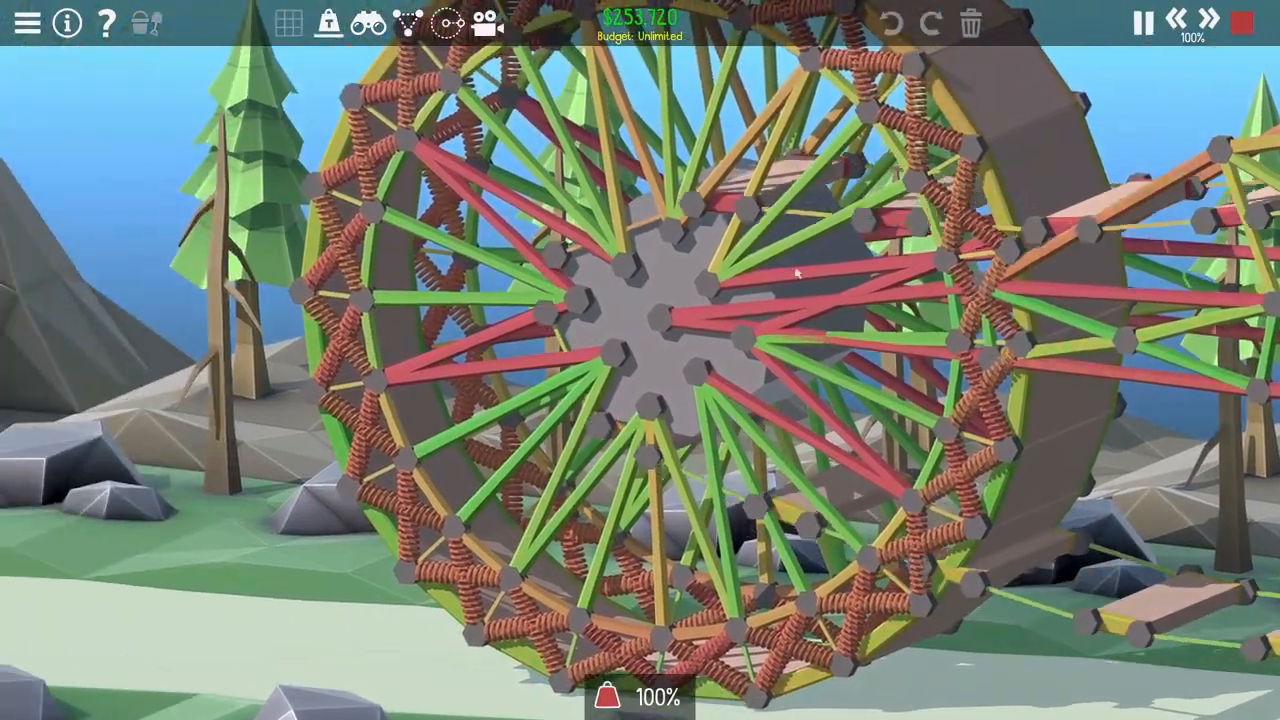
scroll(788, 312, "up", 3)
scroll(788, 312, "up", 3)
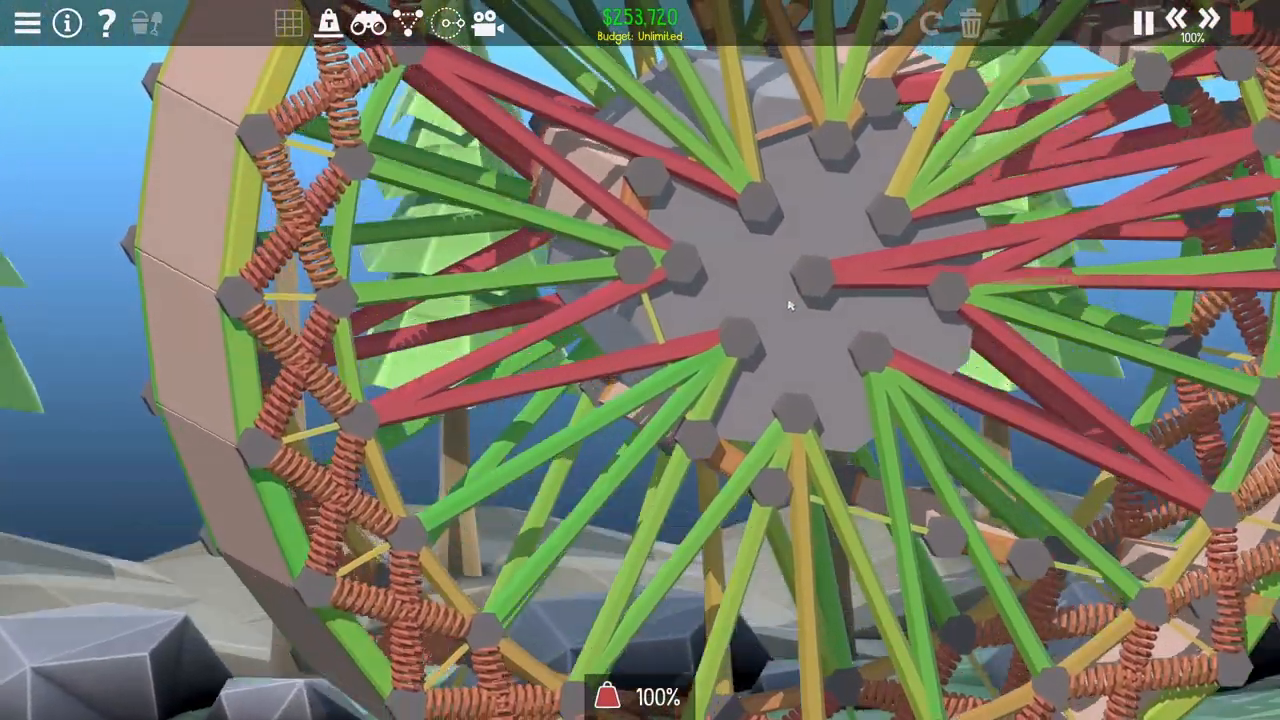
left_click_drag(788, 312, 772, 296)
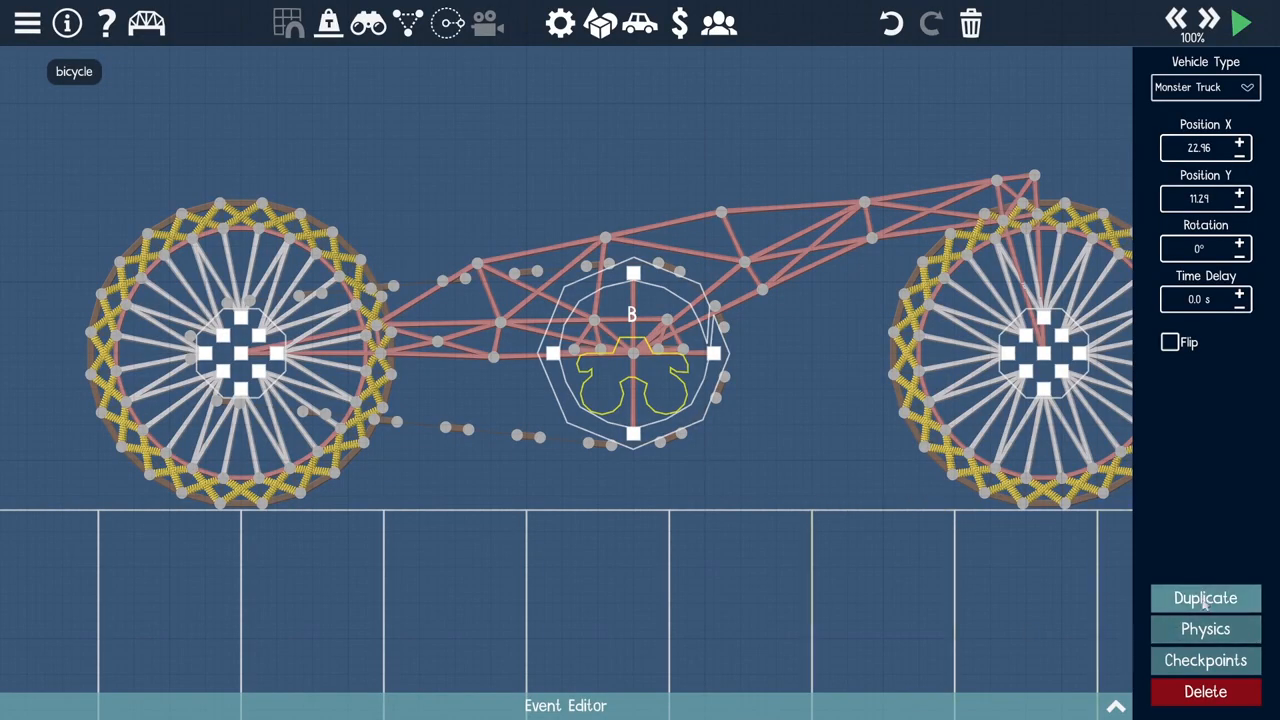
Step: Add corners to the rear wheel's hub shape in the truck's physics editor, making it rounder
left_click(1228, 632)
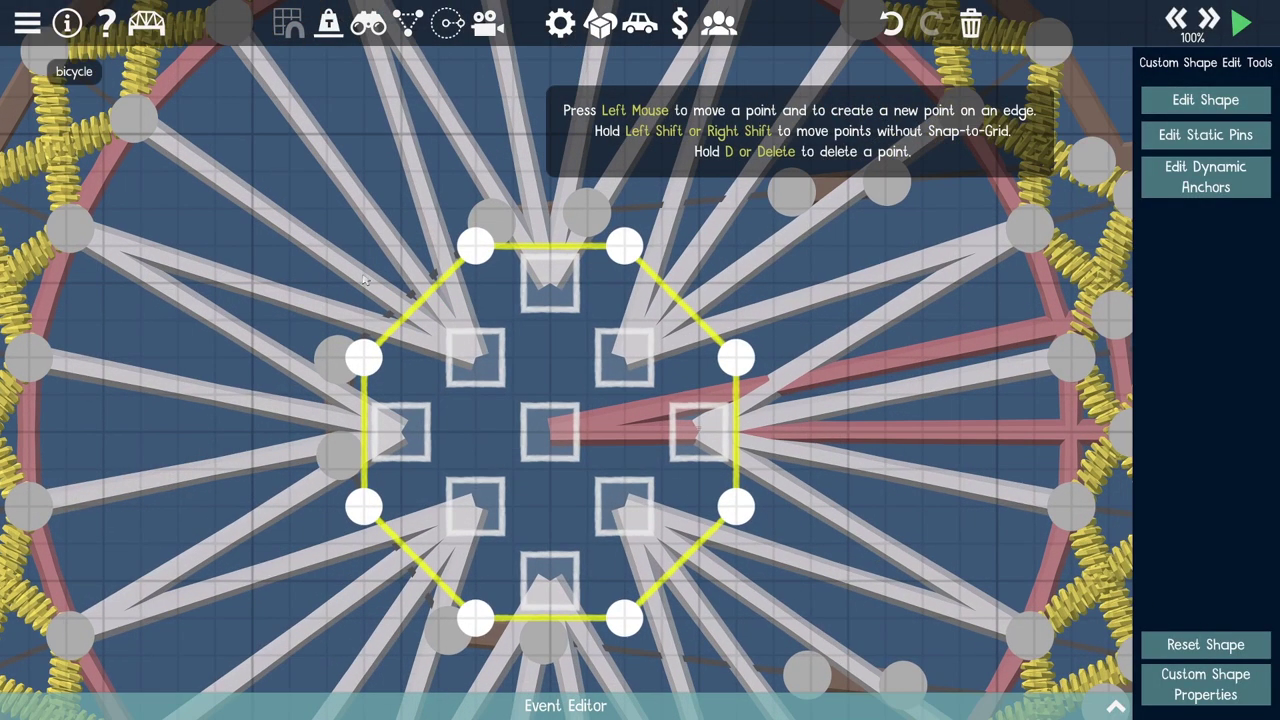
scroll(640, 360, "up", 3)
left_click_drag(470, 265, 510, 222)
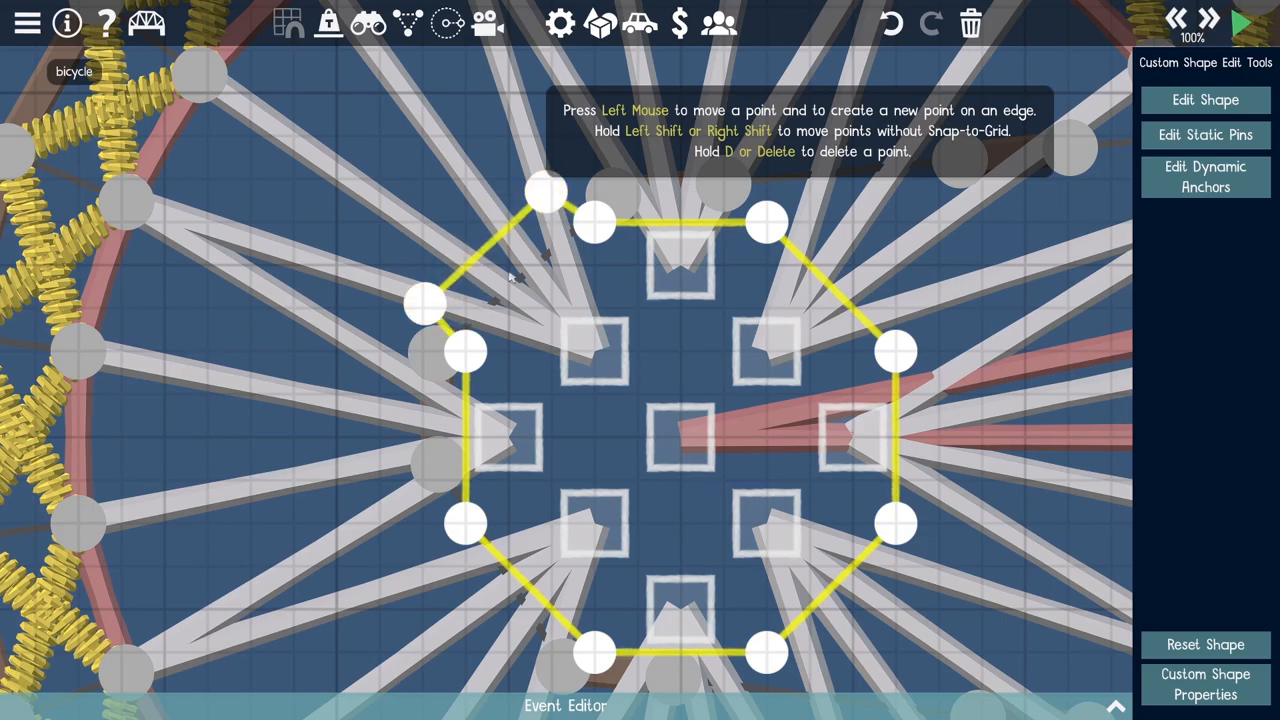
scroll(510, 275, "down", 3)
scroll(490, 352, "up", 2)
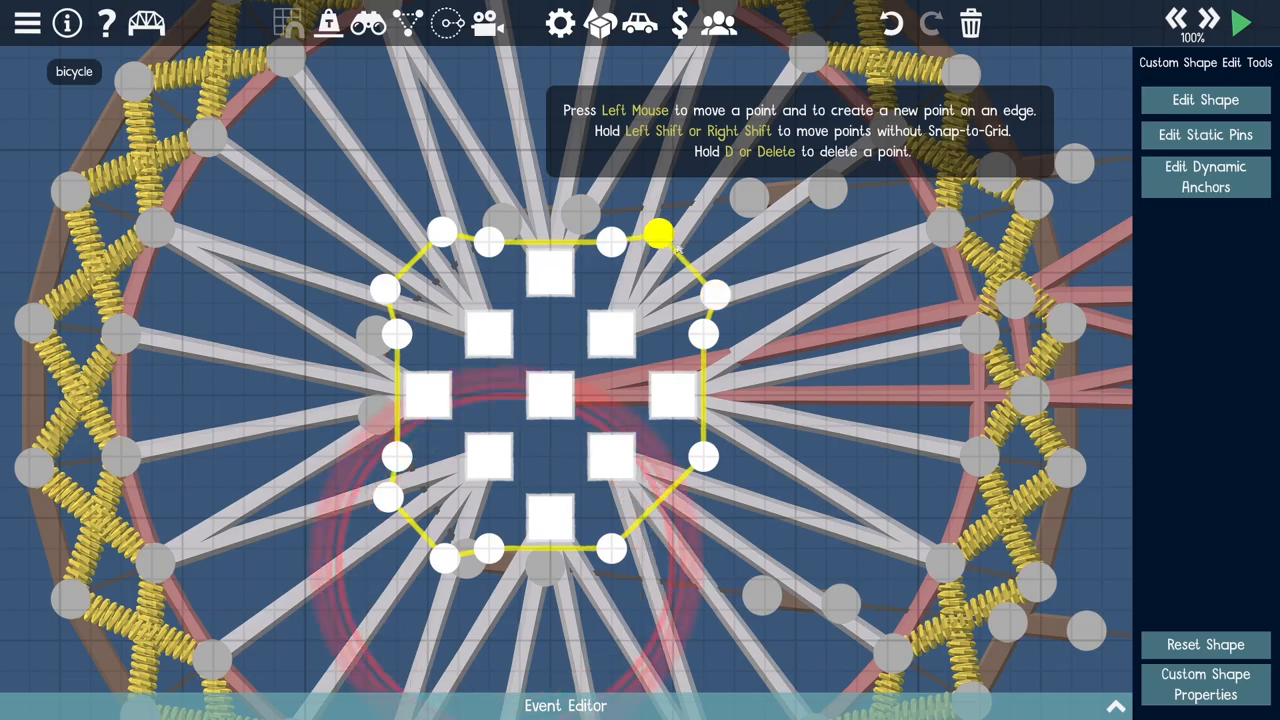
scroll(440, 560, "down", 3)
scroll(440, 500, "up", 2)
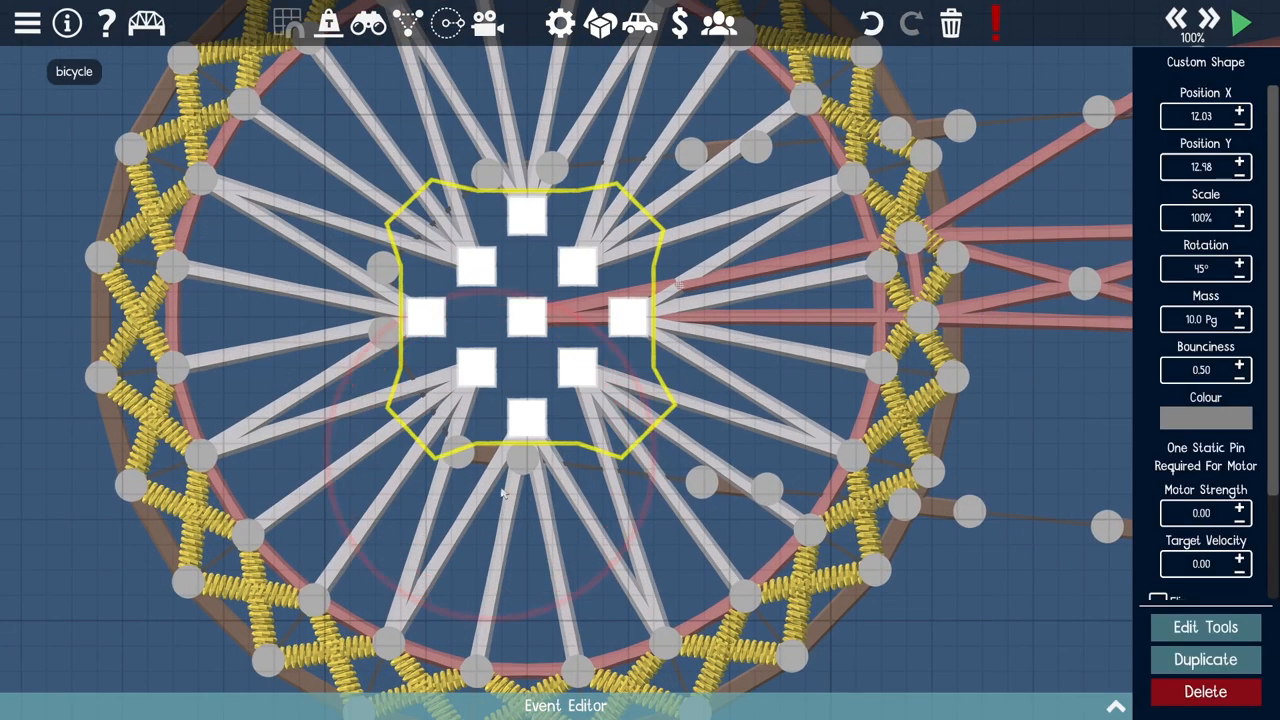
scroll(420, 470, "up", 3)
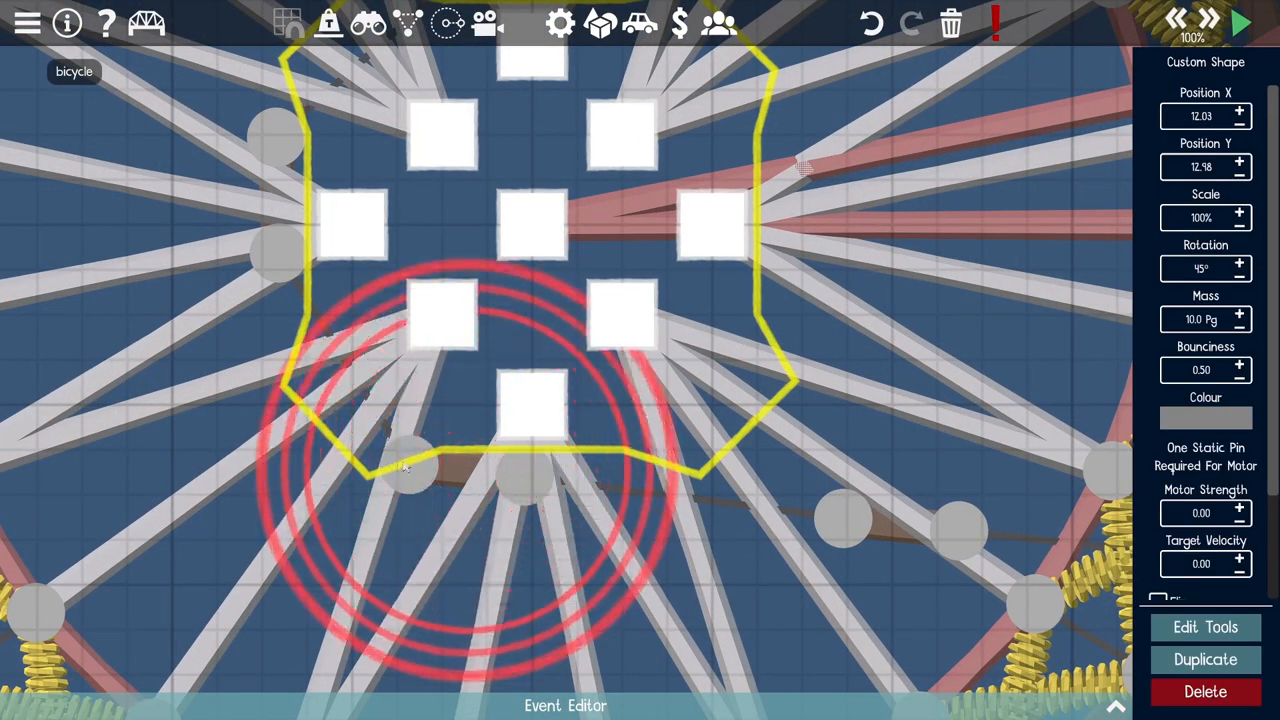
scroll(412, 458, "down", 5)
left_click_drag(500, 420, 548, 442)
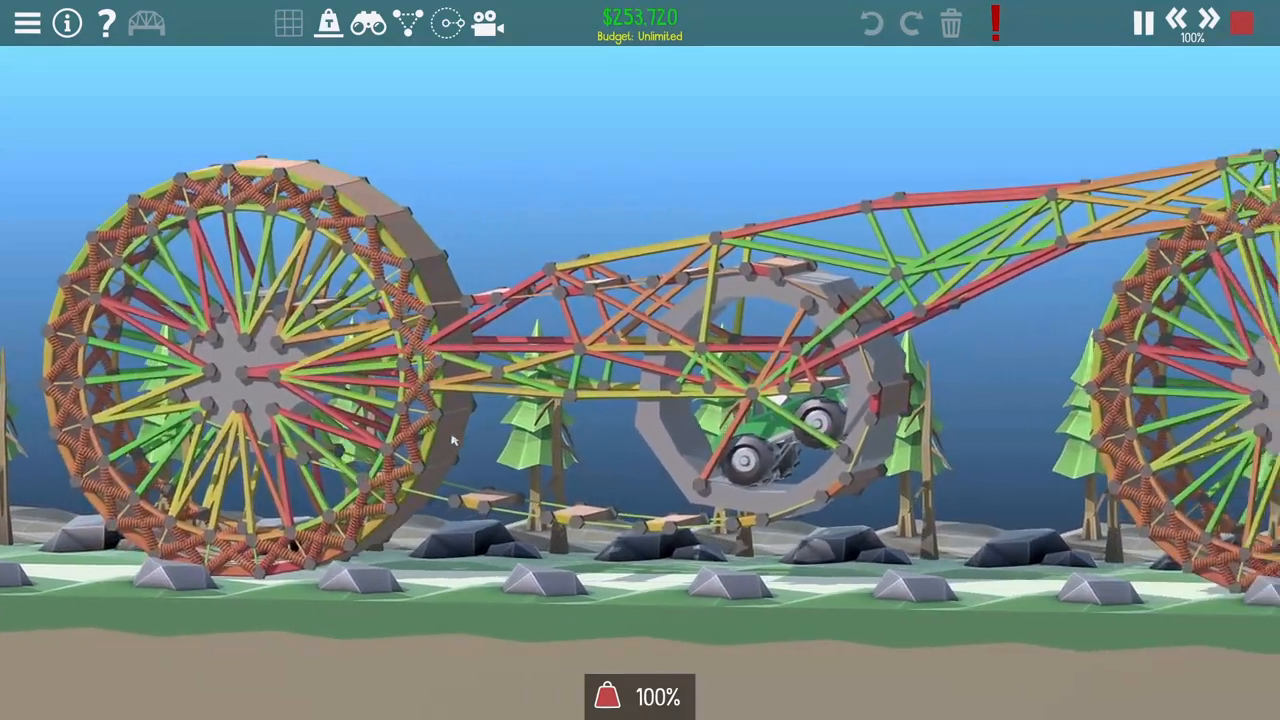
scroll(452, 440, "down", 5)
Step: Follow the rolling spring wheel in perspective during the test ride before returning to editing
left_click_drag(452, 440, 588, 485)
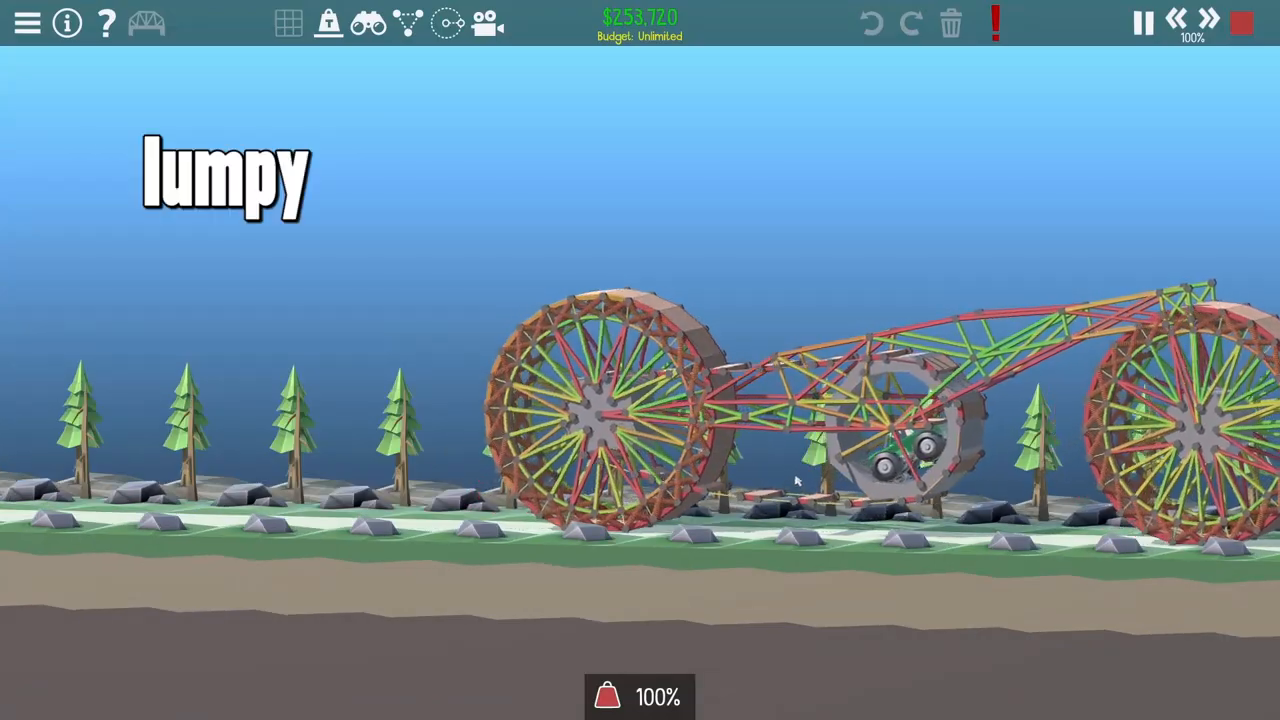
scroll(845, 478, "up", 8)
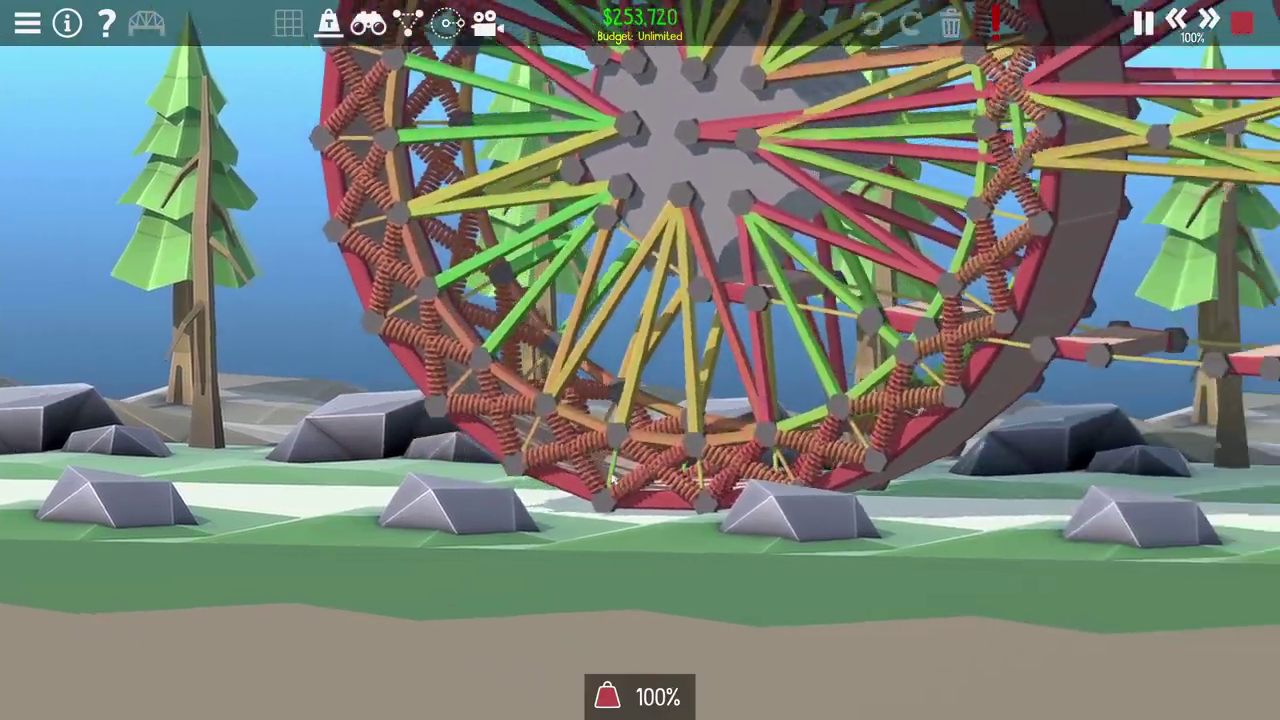
left_click_drag(836, 505, 118, 472)
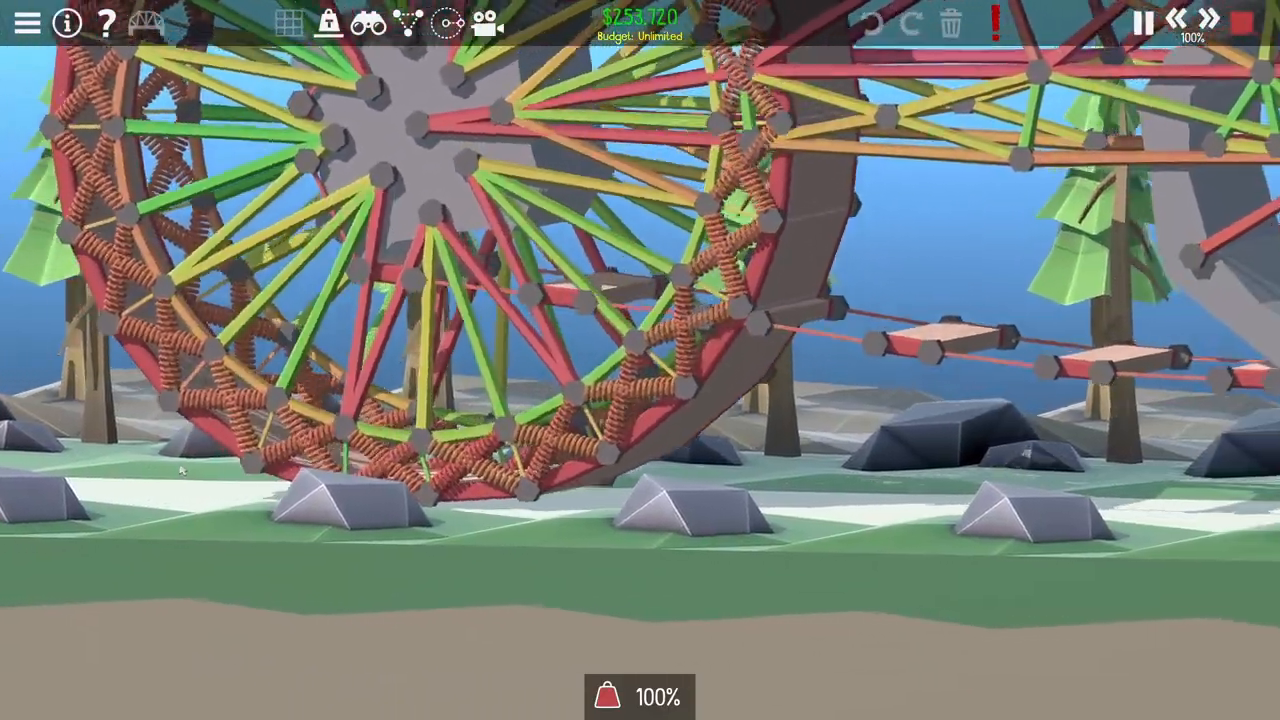
scroll(640, 360, "down", 6)
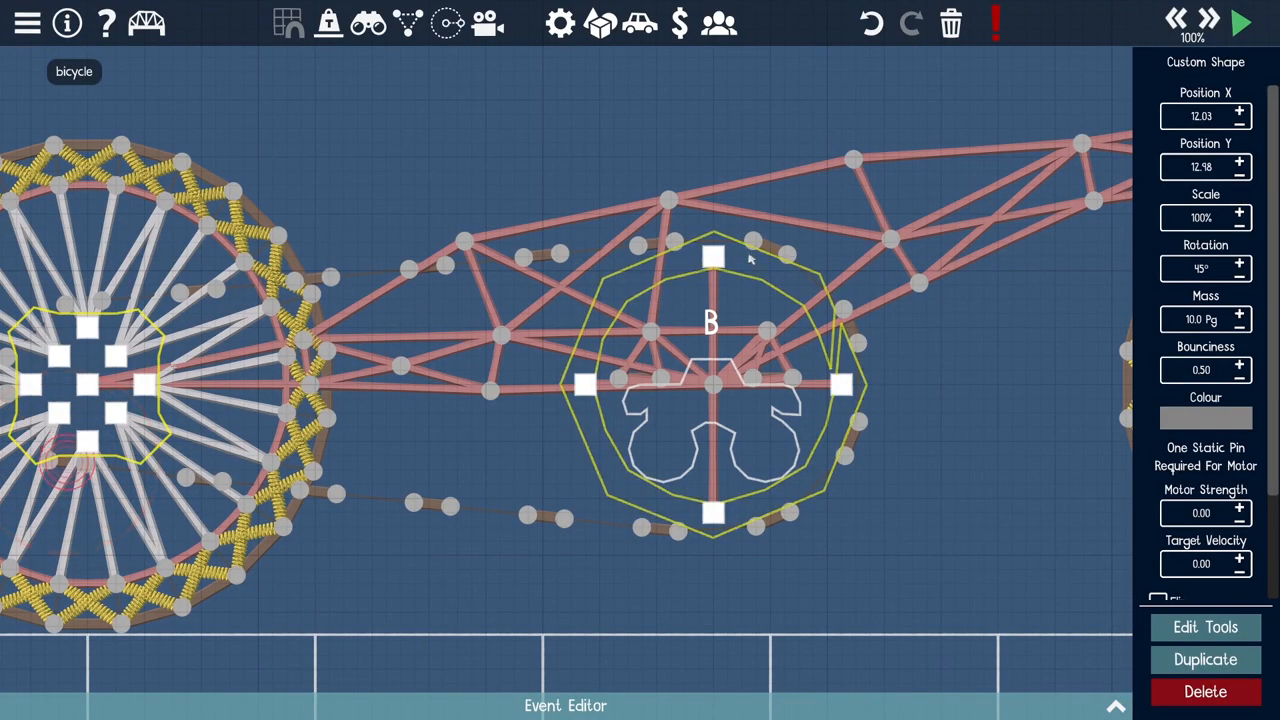
Step: Rework the enlarged drive cog's outline points and test-run the bike with the truck turning inside it
key("space")
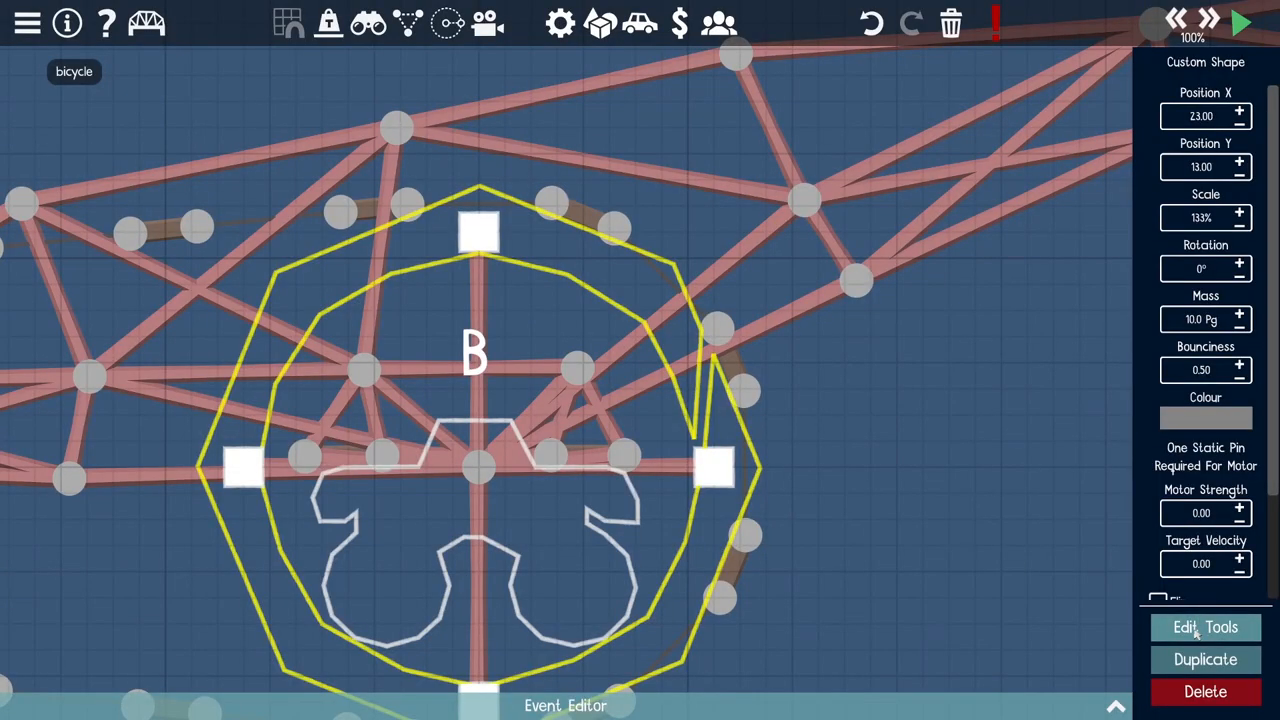
left_click(1196, 628)
scroll(600, 250, "up", 4)
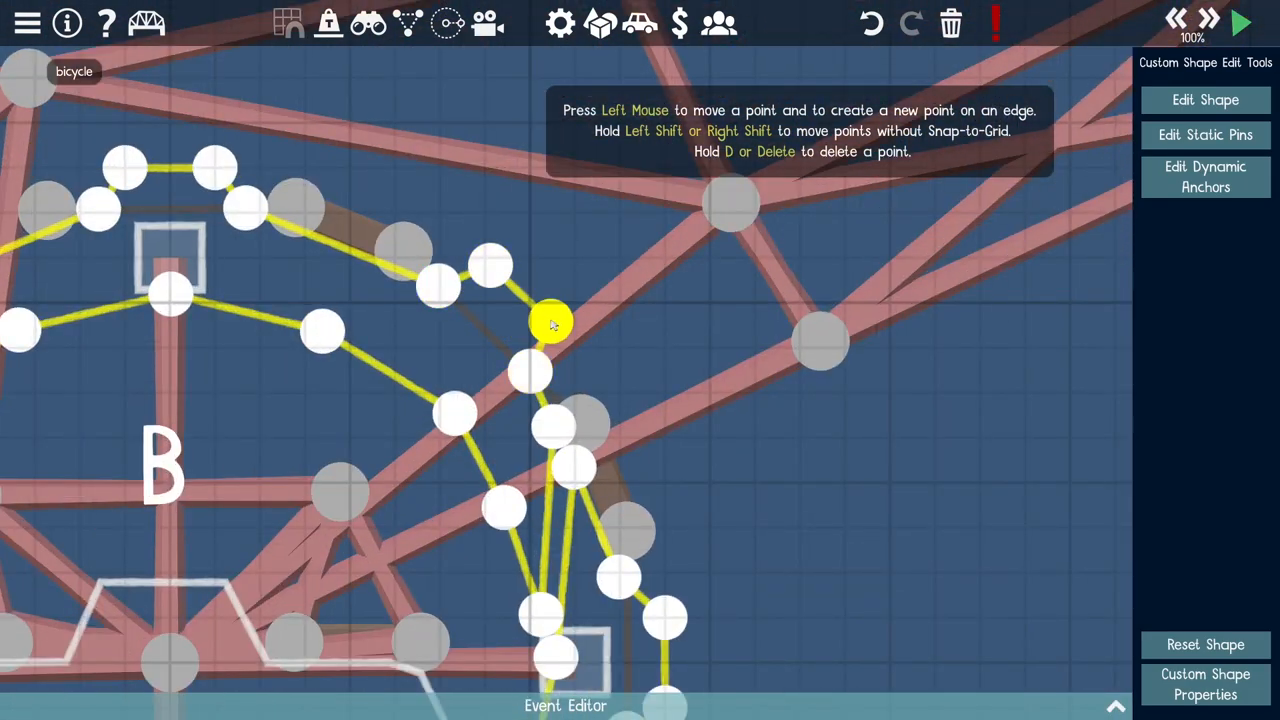
scroll(552, 325, "down", 6)
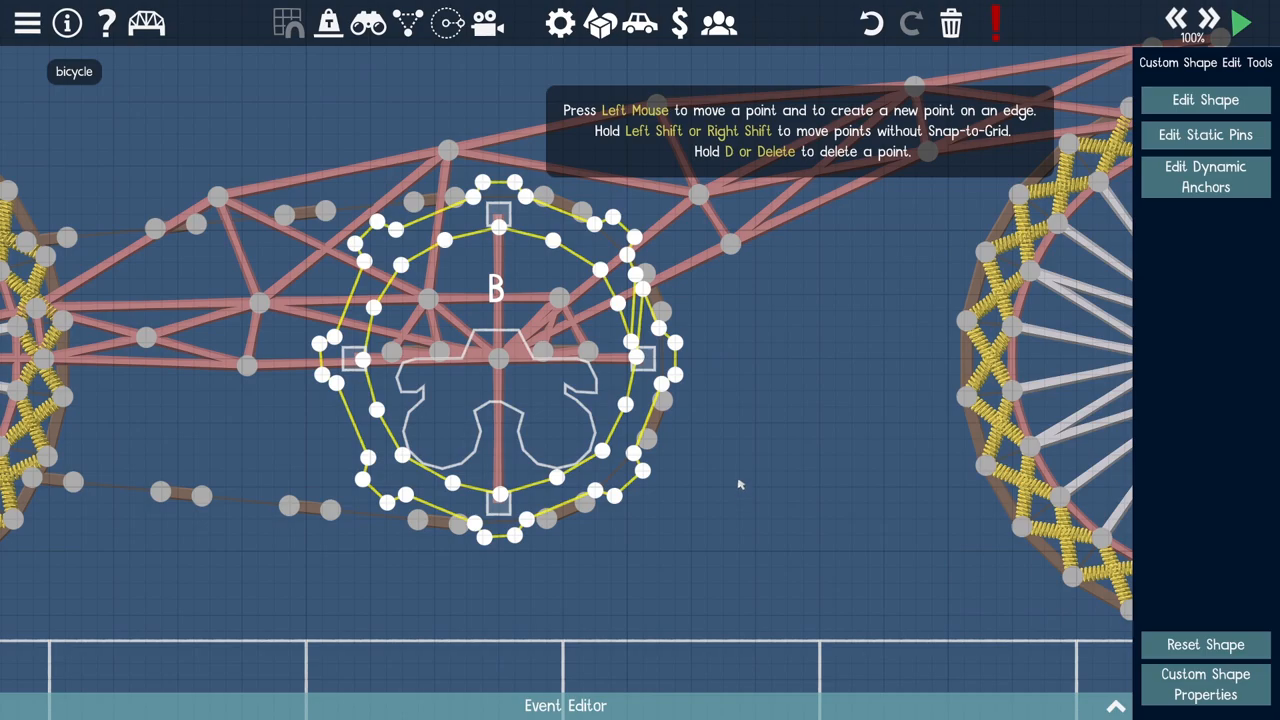
key("space")
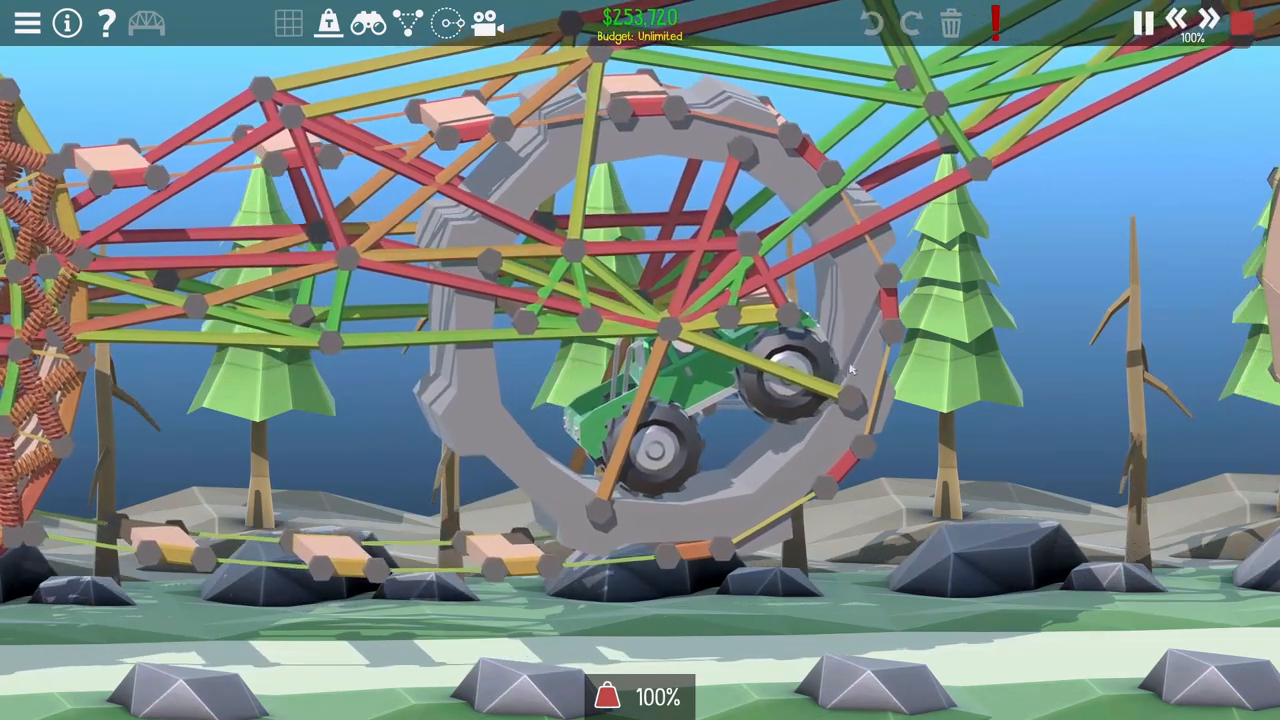
scroll(851, 369, "down", 5)
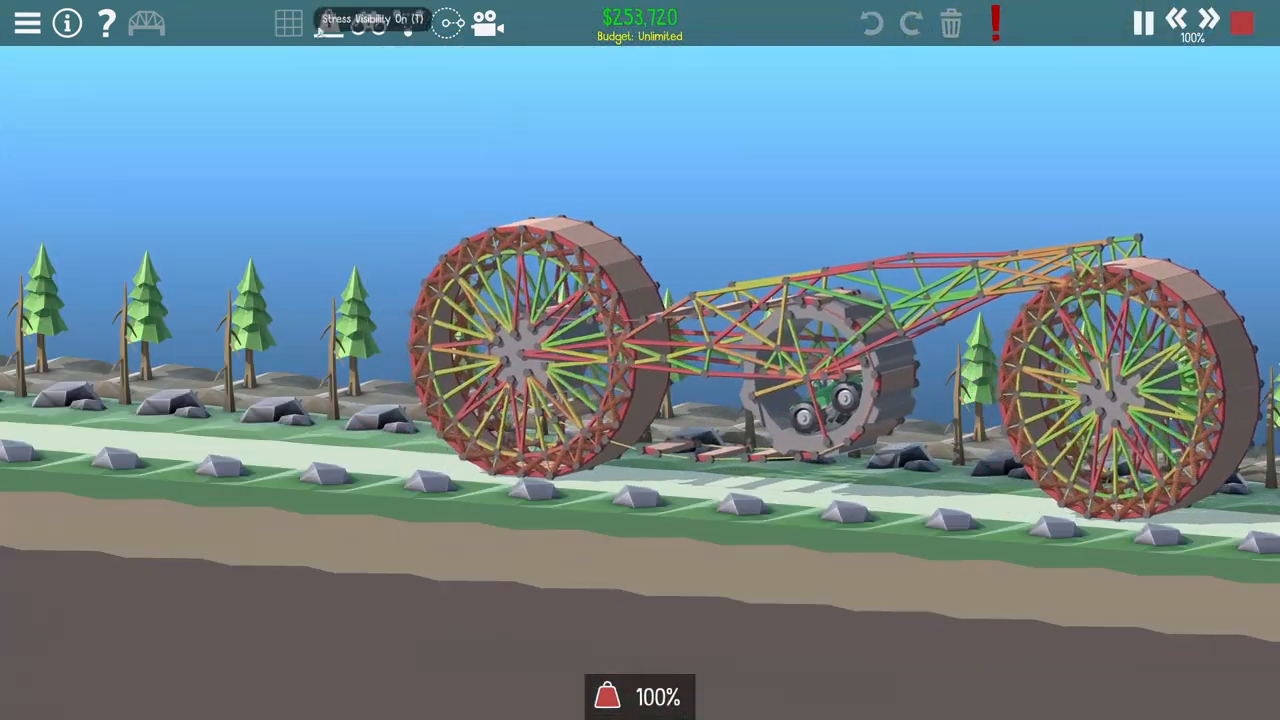
Step: Hide stress colouring, paste truss copies for seat and handlebars, and test-run the bike with its new parts
left_click(330, 22)
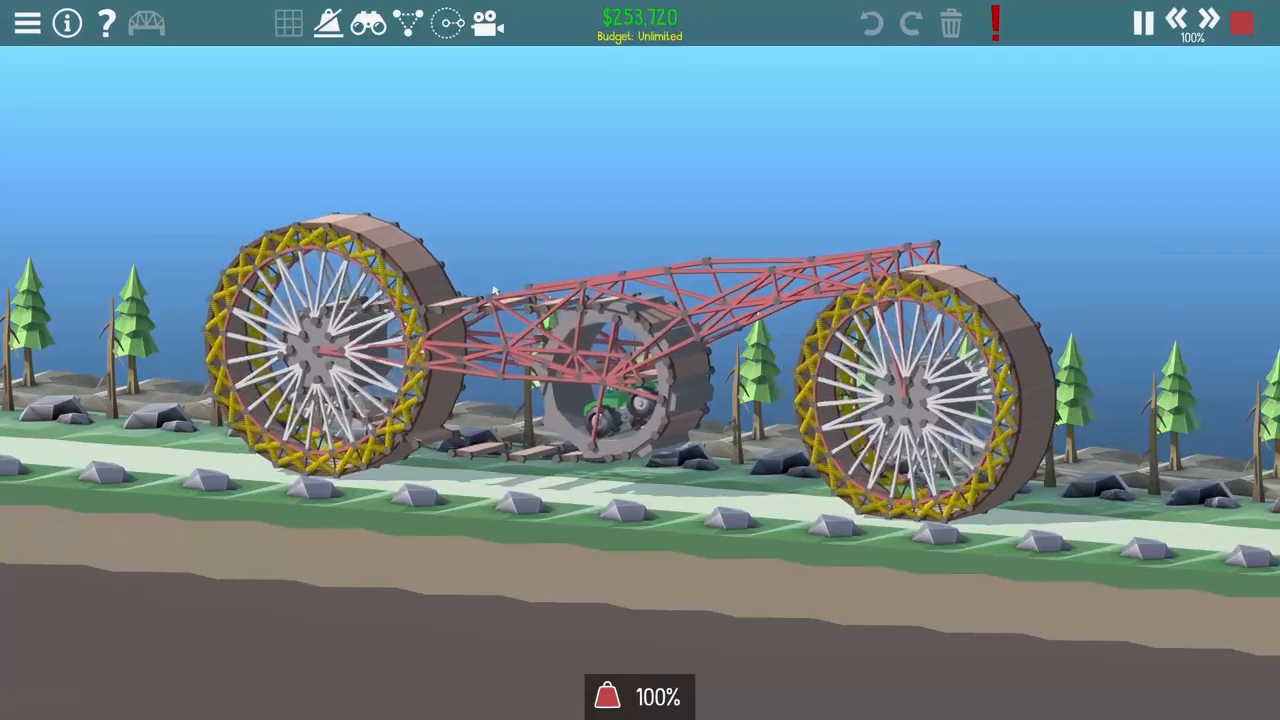
key("space")
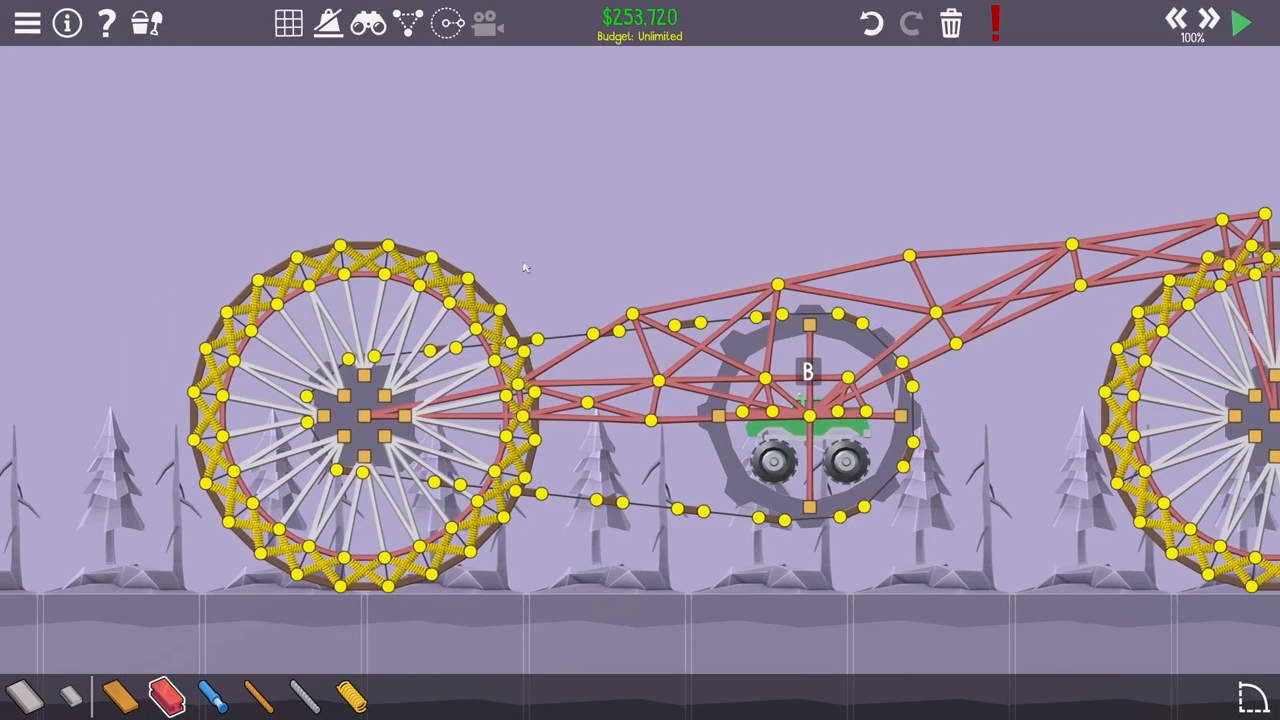
key("ctrl+v")
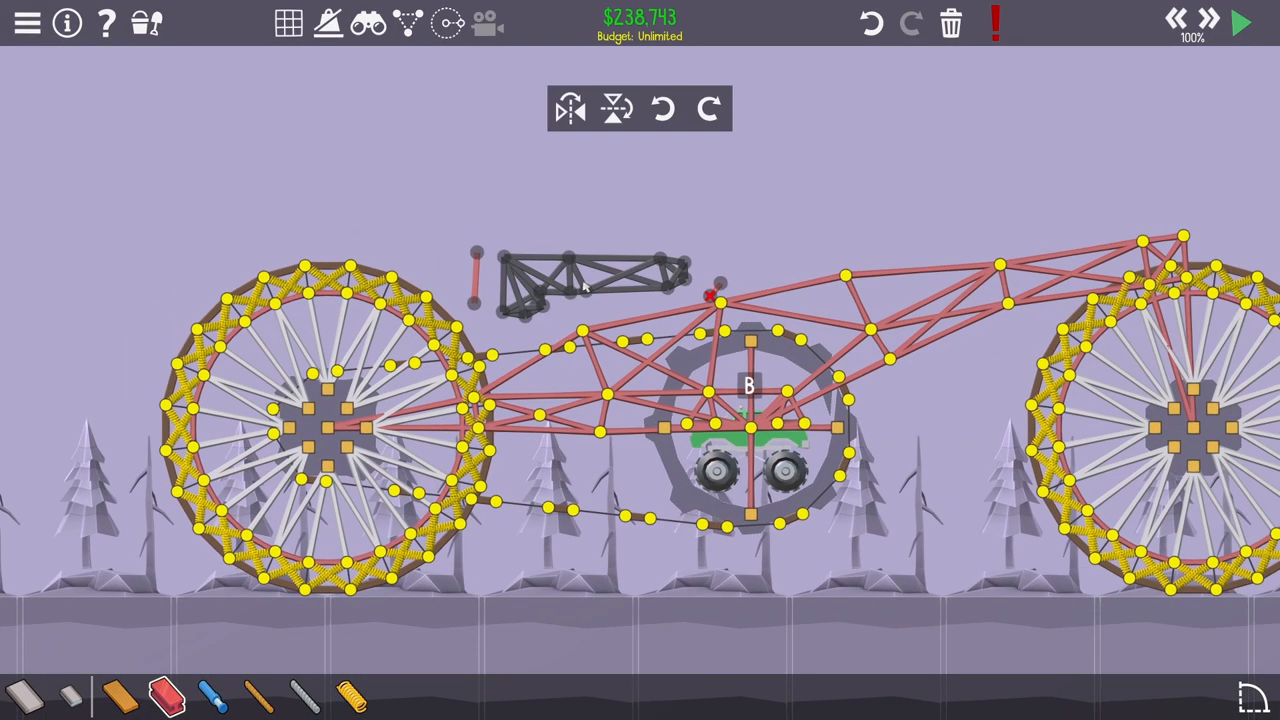
scroll(590, 288, "up", 2)
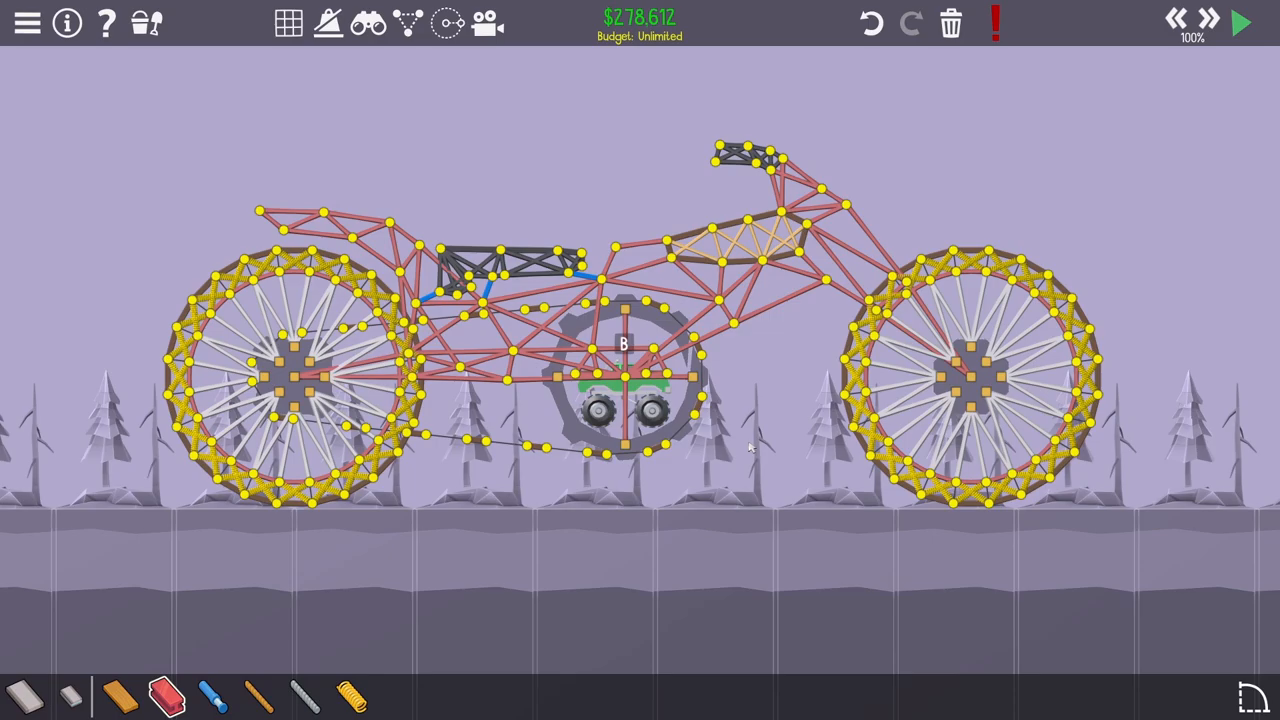
key("space")
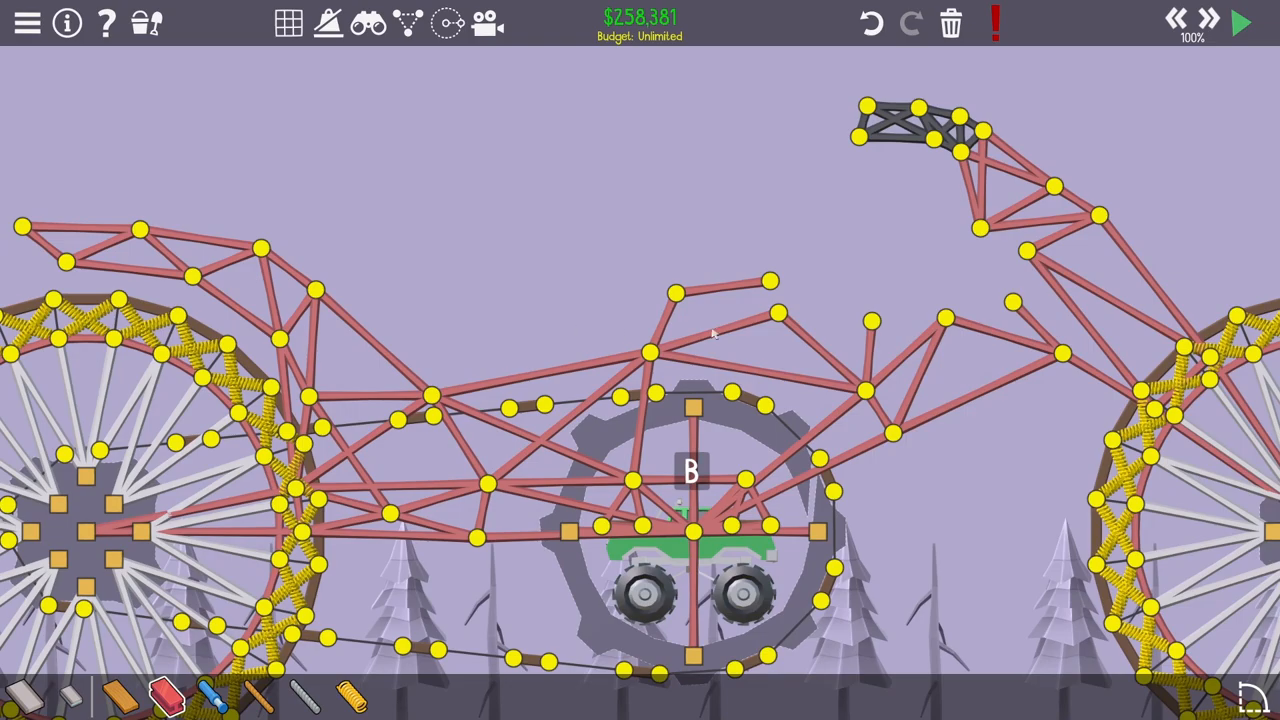
left_click_drag(620, 330, 706, 328)
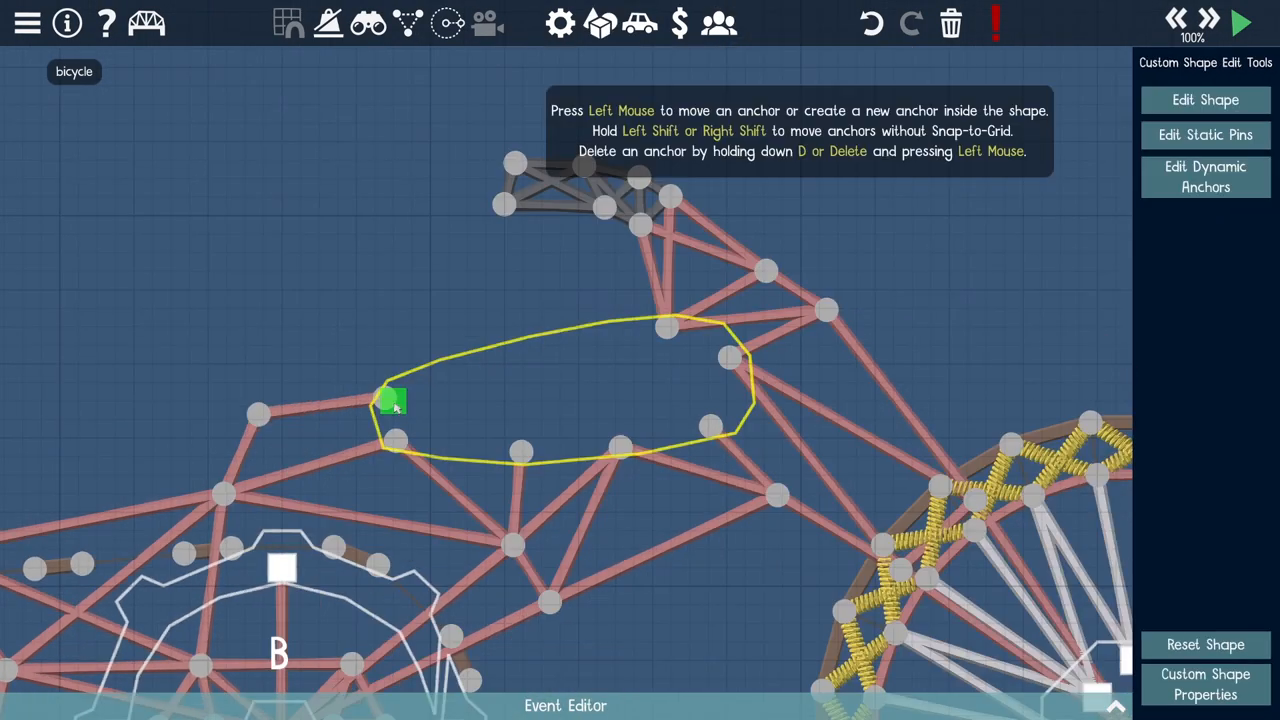
Step: Add dynamic anchors inside the tank shape and colour it red (E55F5F)
left_click(409, 426)
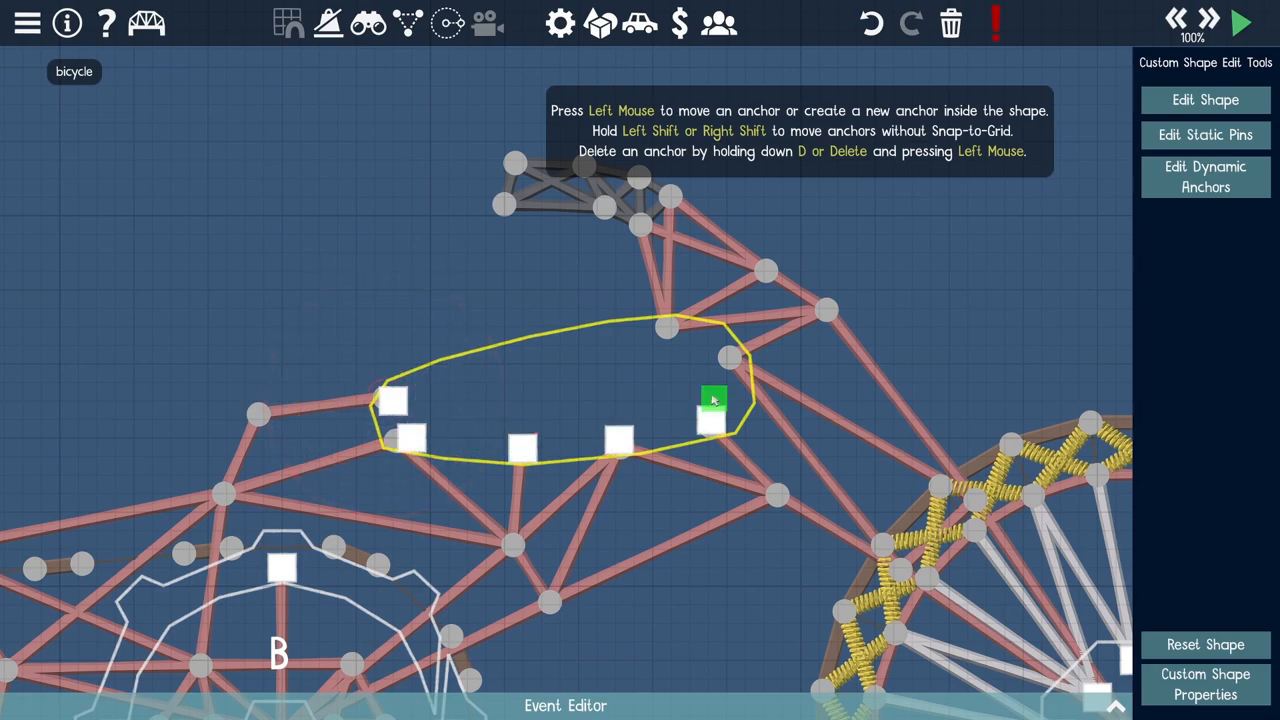
left_click(730, 362)
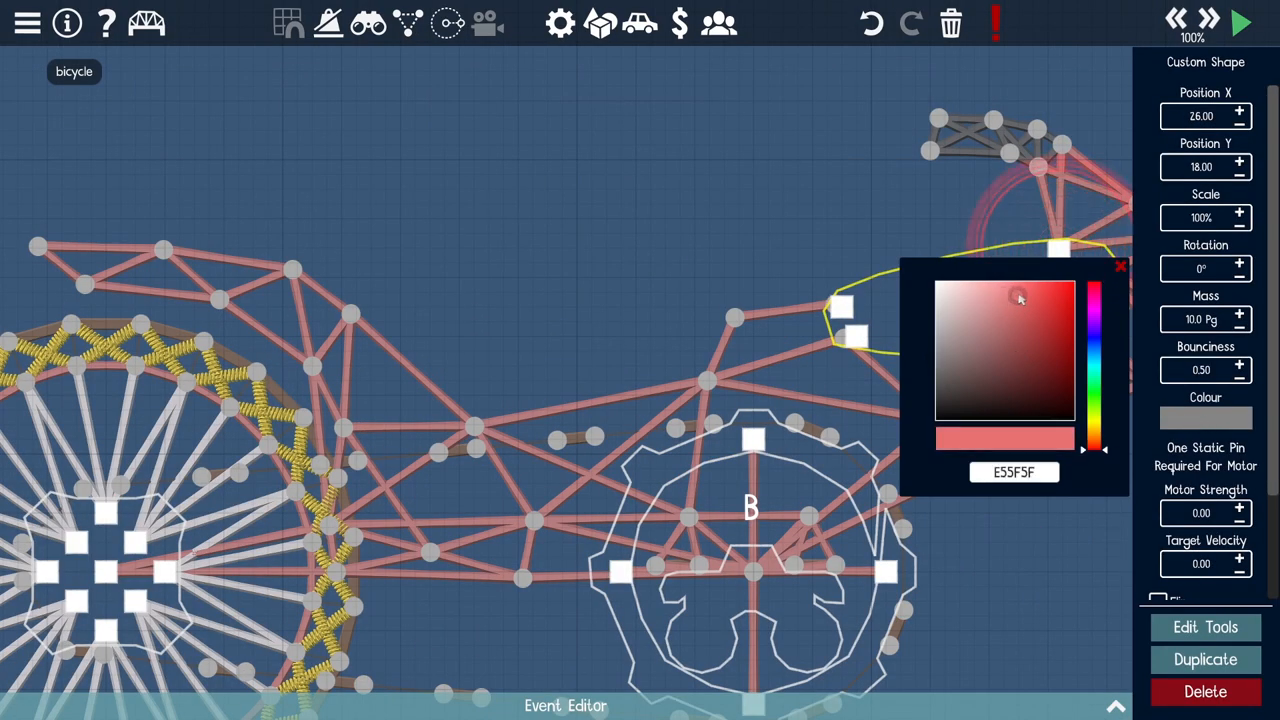
left_click(1122, 268)
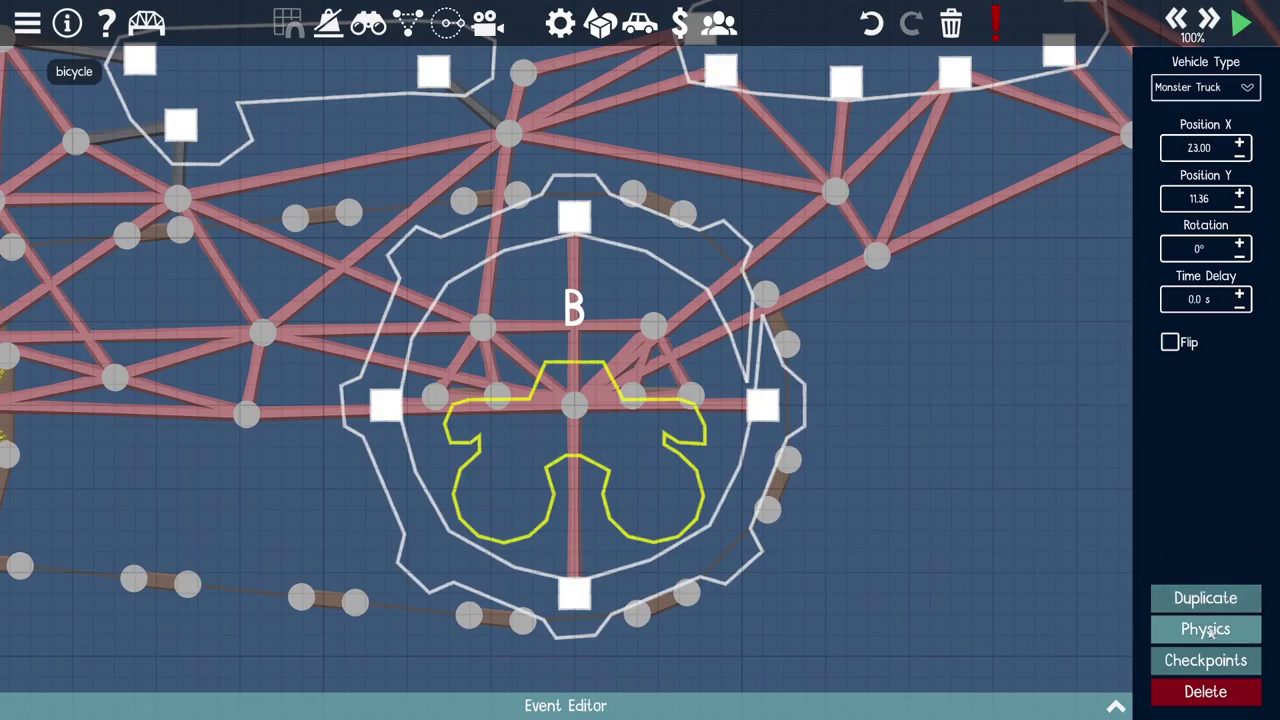
Step: Raise the monster truck's Horse Power to 99,999,999 in Vehicle Physics
left_click(1210, 632)
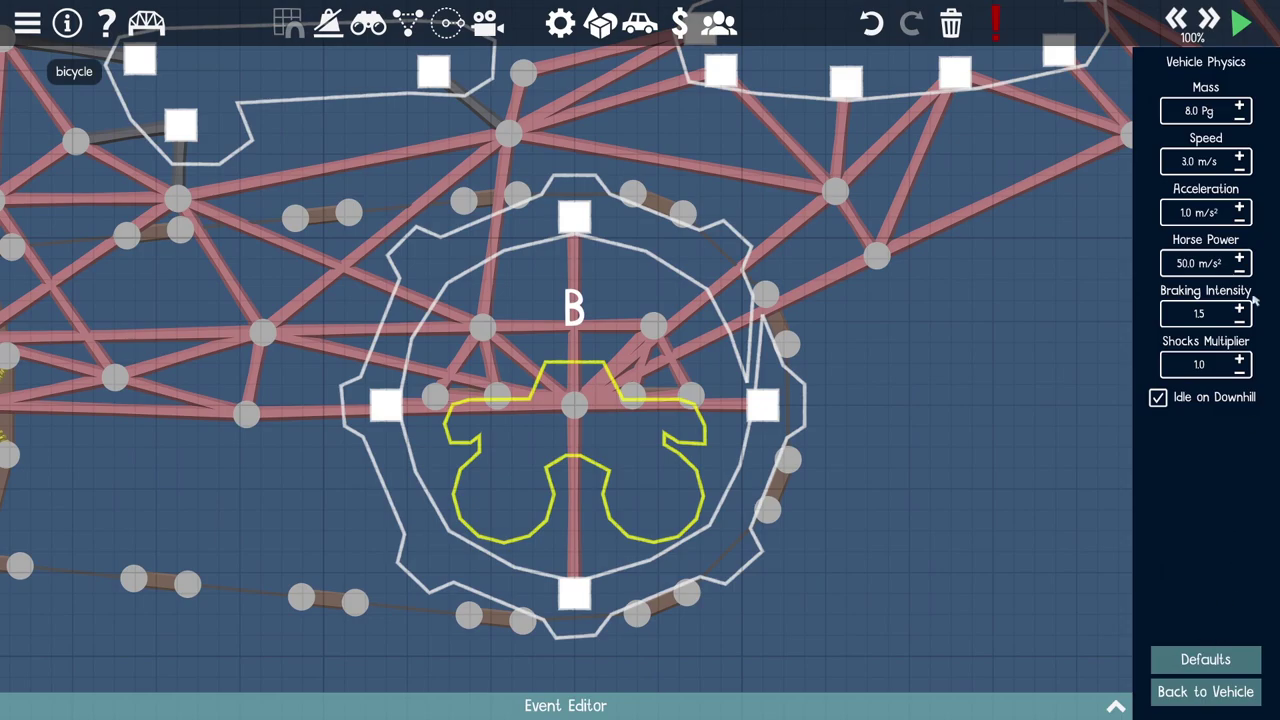
left_click(1192, 264)
type("99")
type("999999")
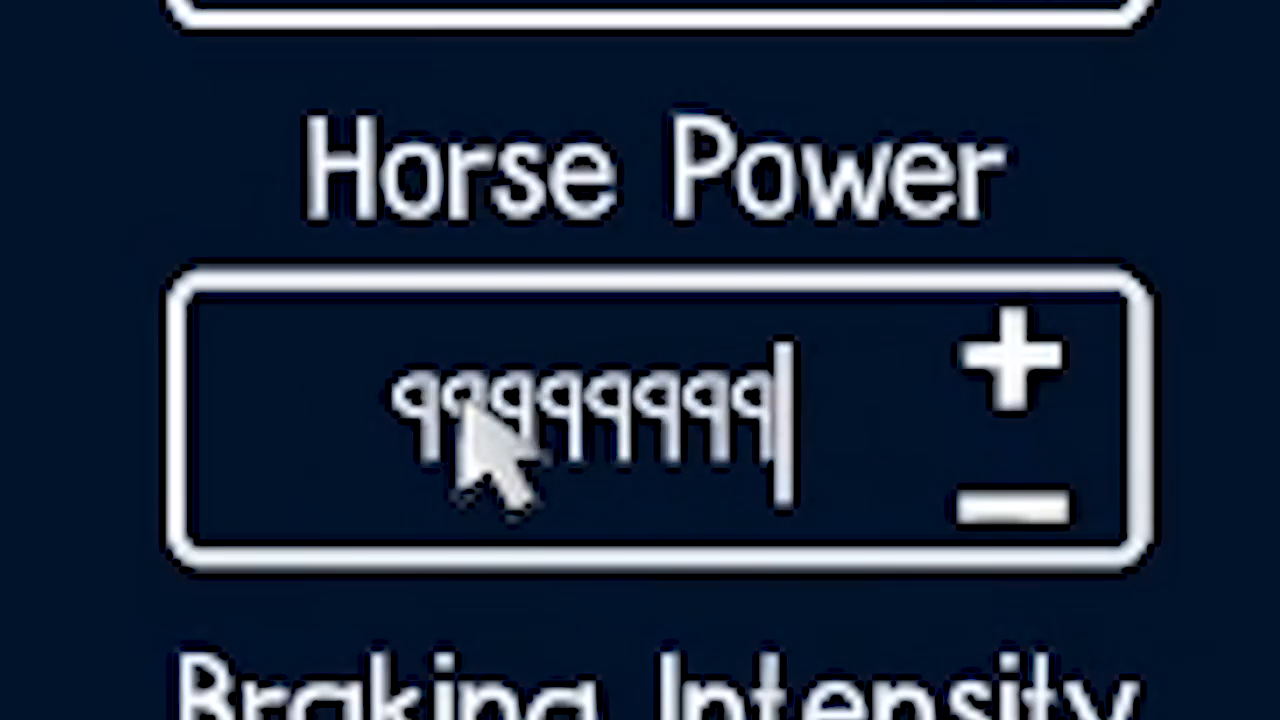
type("999")
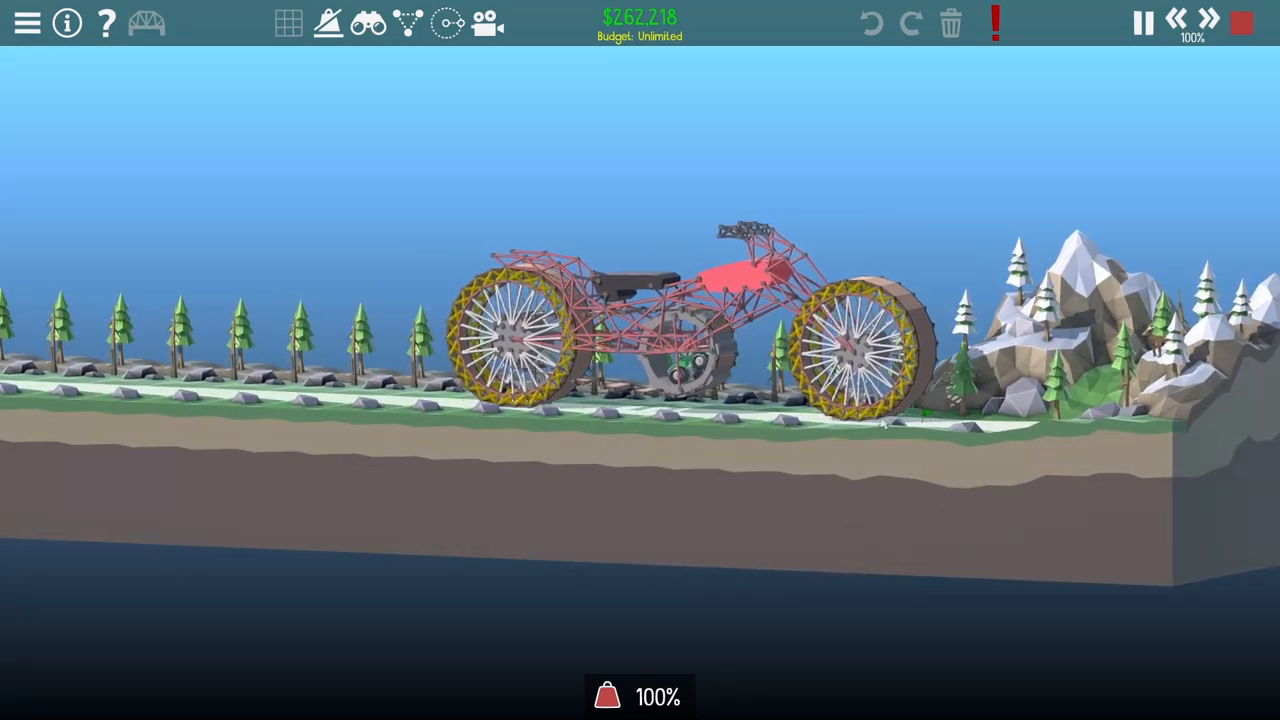
Step: Set the truck's top speed to 100 m/s and test-ride until the bike leaves the short track
key("space")
scroll(940, 425, "up", 2)
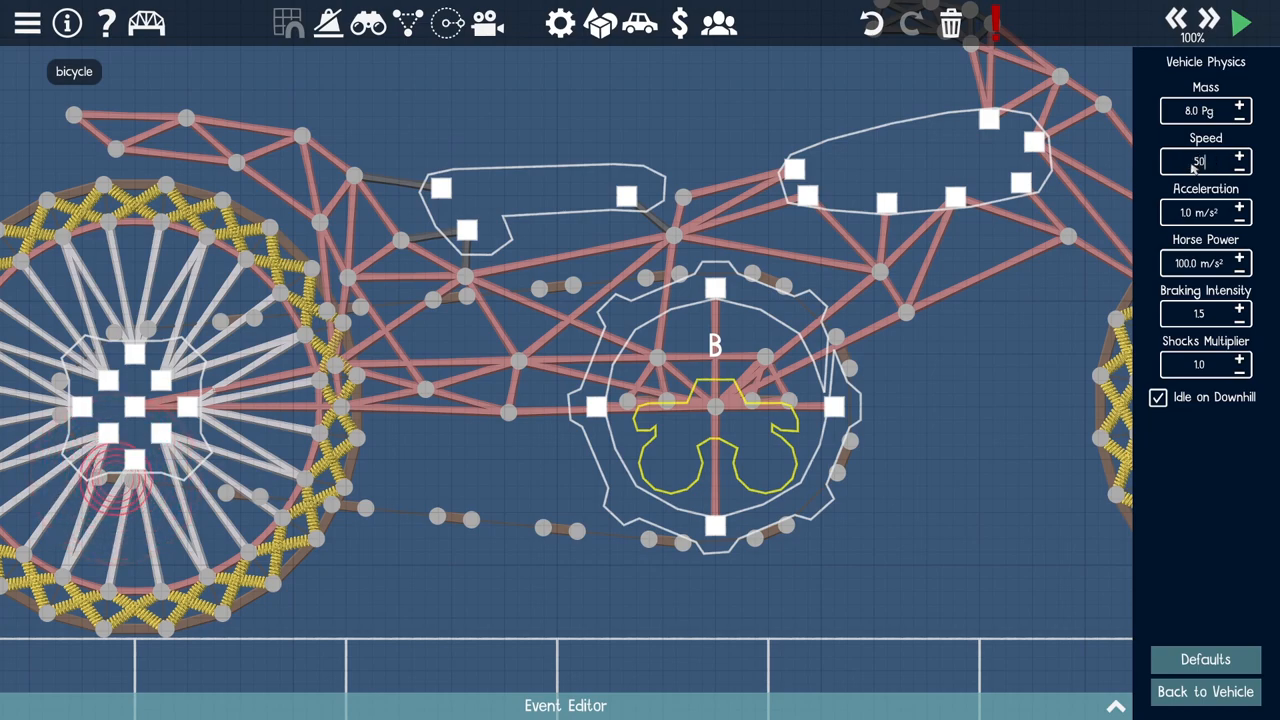
key("space")
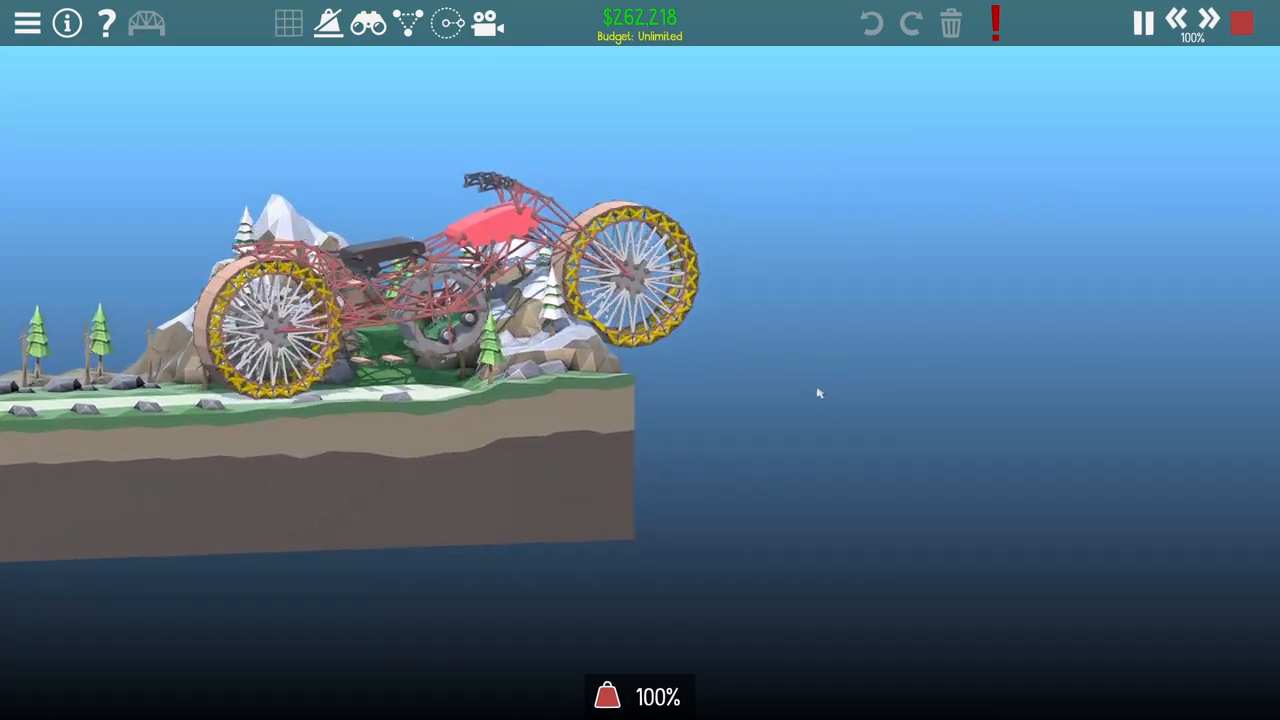
key("space")
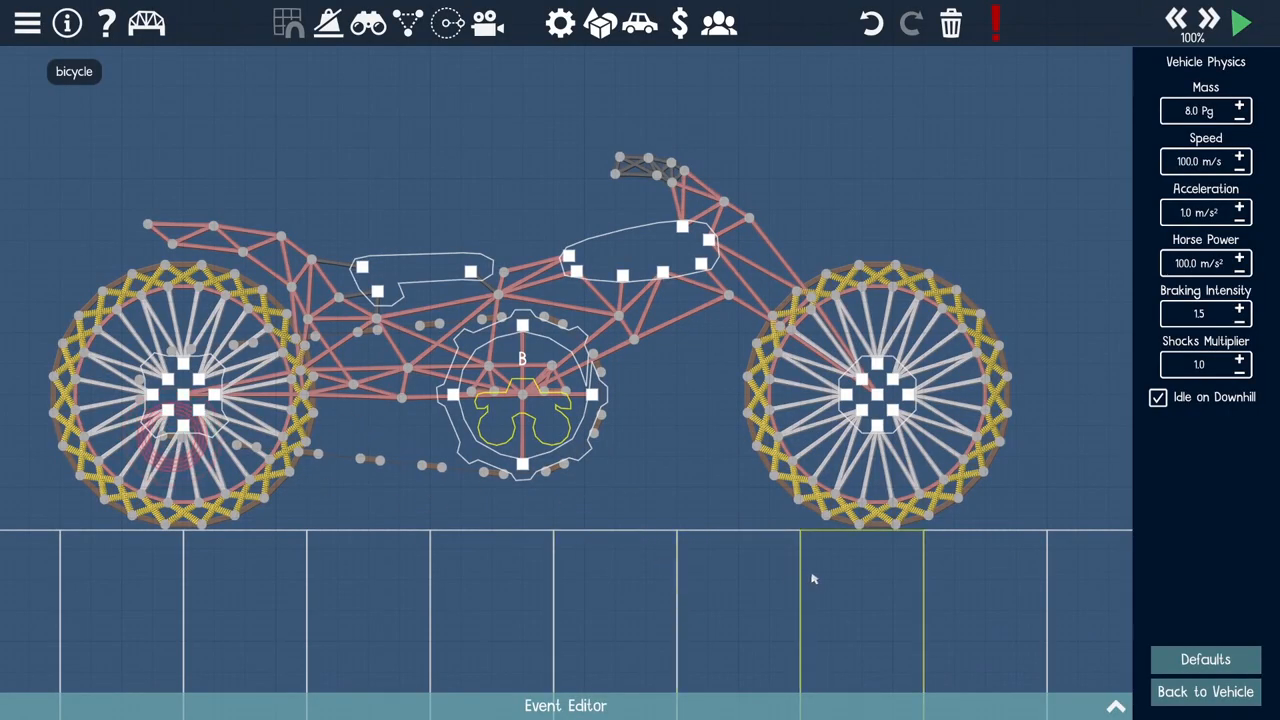
scroll(813, 579, "down", 5)
Step: Select the track pieces, move the end terrain piece far right, and start a ride on the longer track
left_click_drag(942, 598, 916, 588)
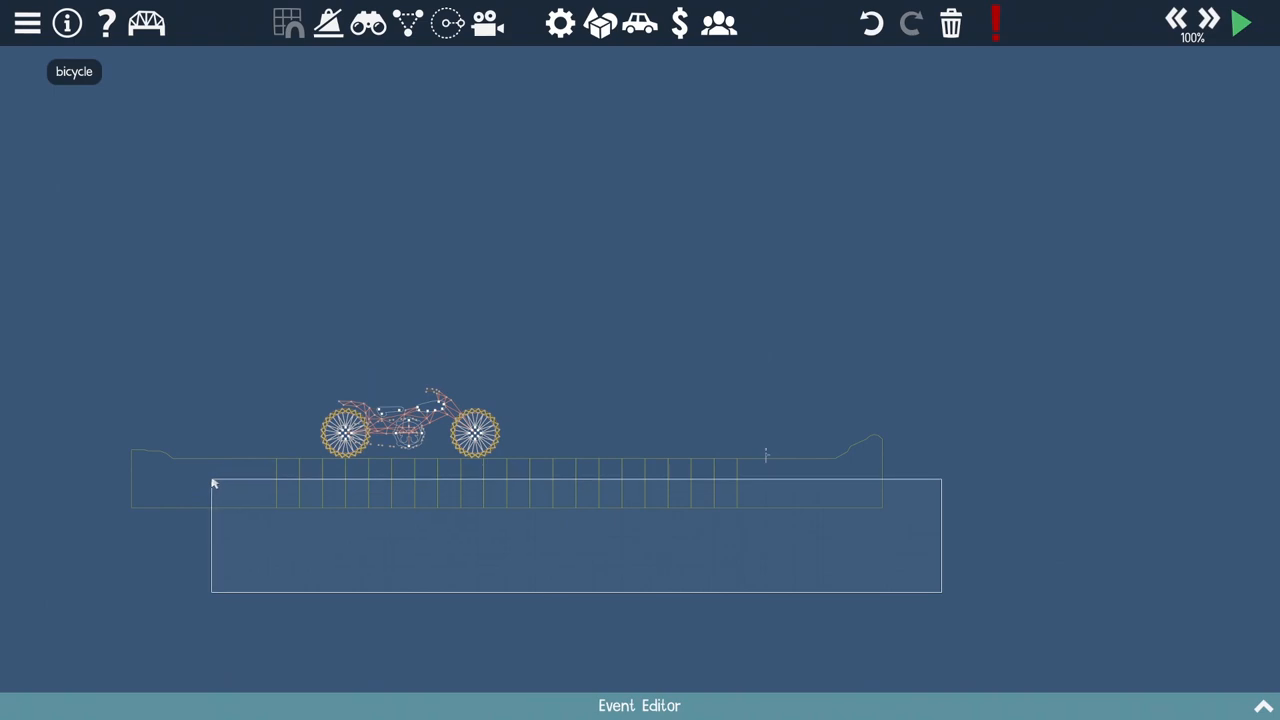
left_click_drag(212, 484, 203, 484)
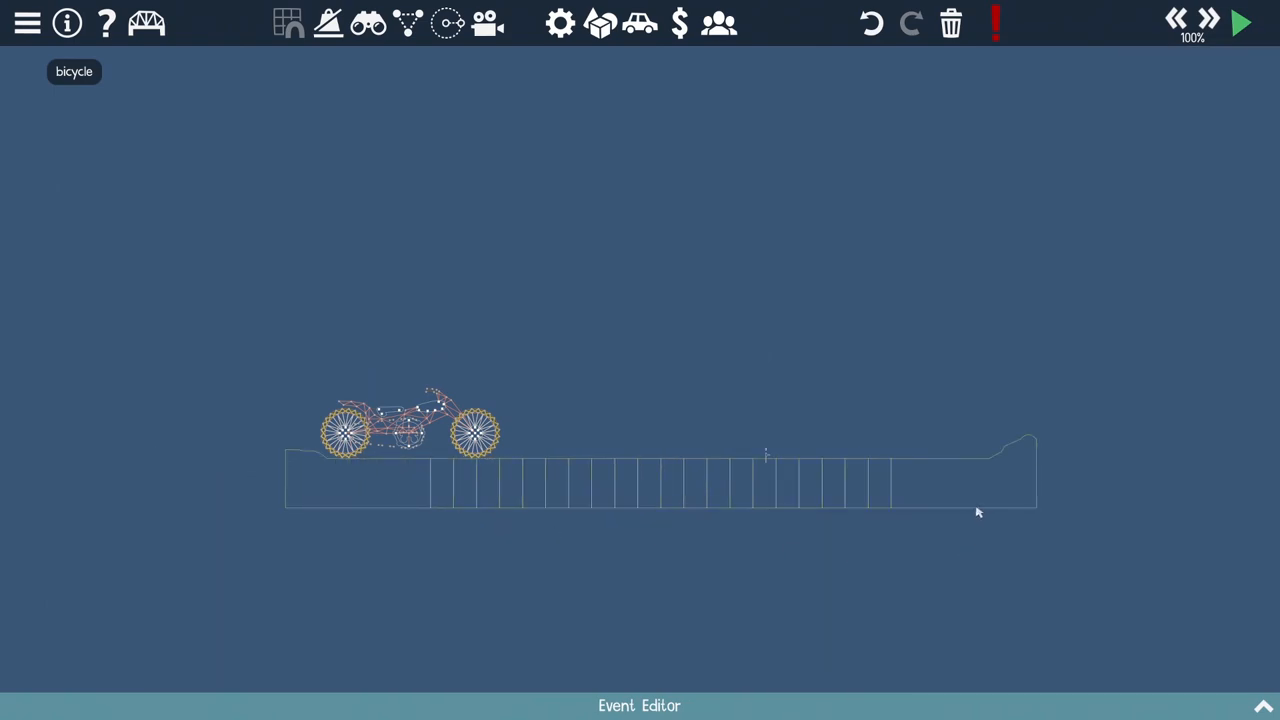
left_click(970, 500)
scroll(1107, 497, "down", 5)
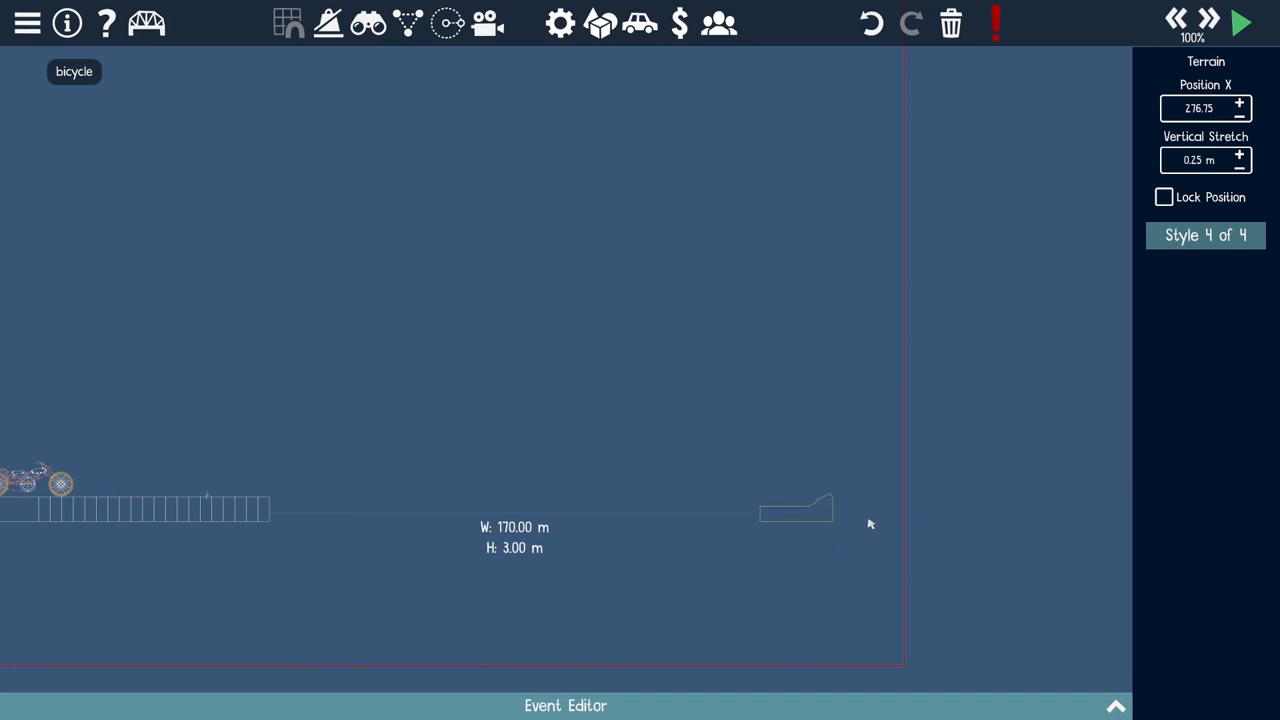
key("space")
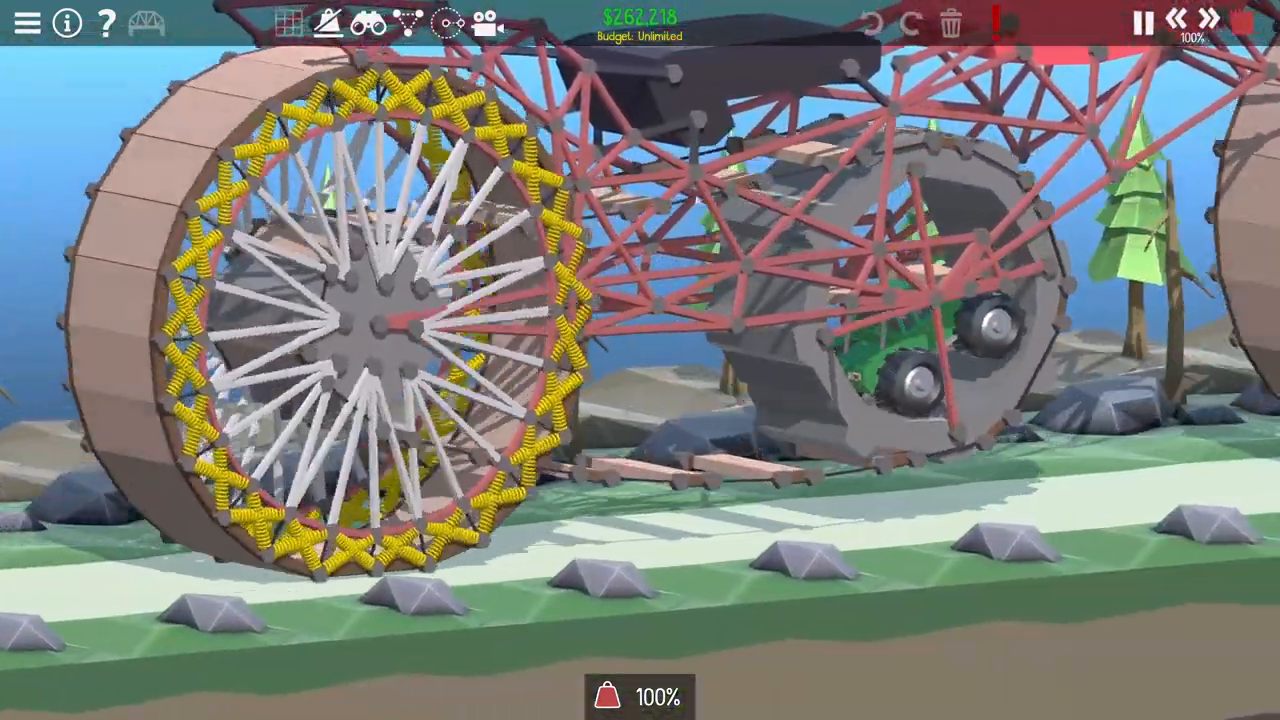
Step: Restart the ride, fast-forward along the long track, then return the simulation to 100% speed
key("space")
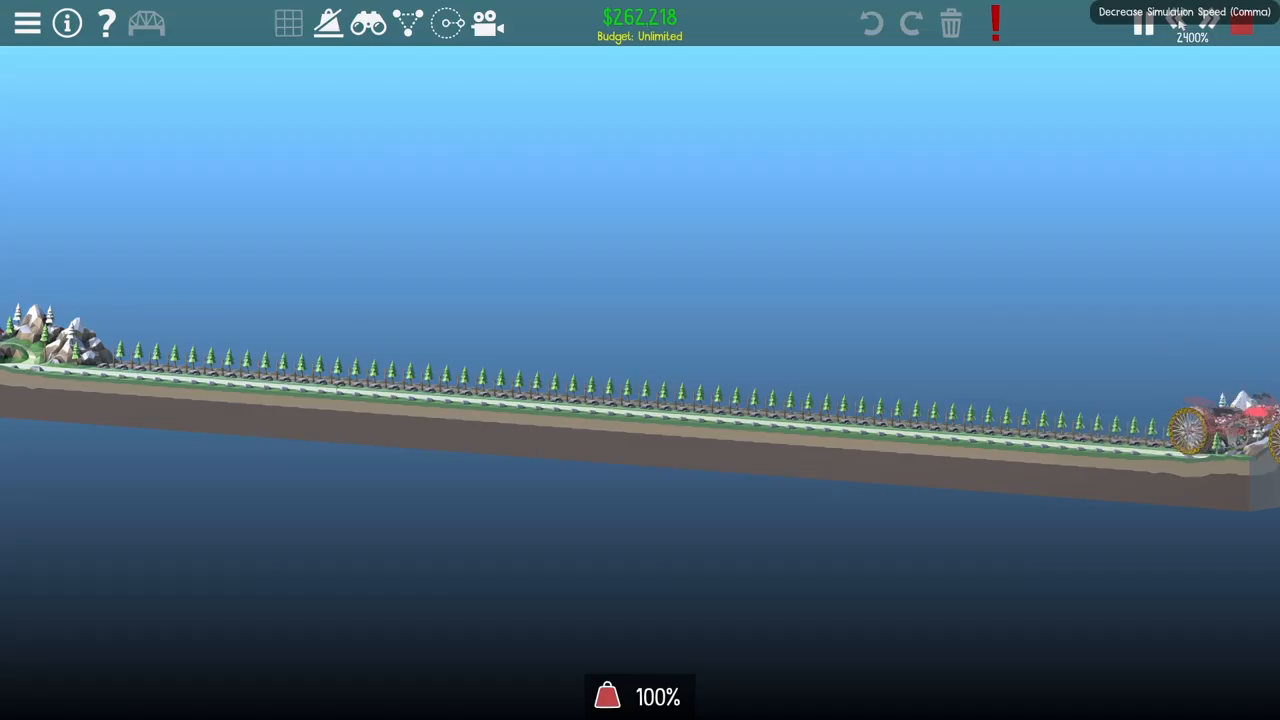
left_click(1177, 21)
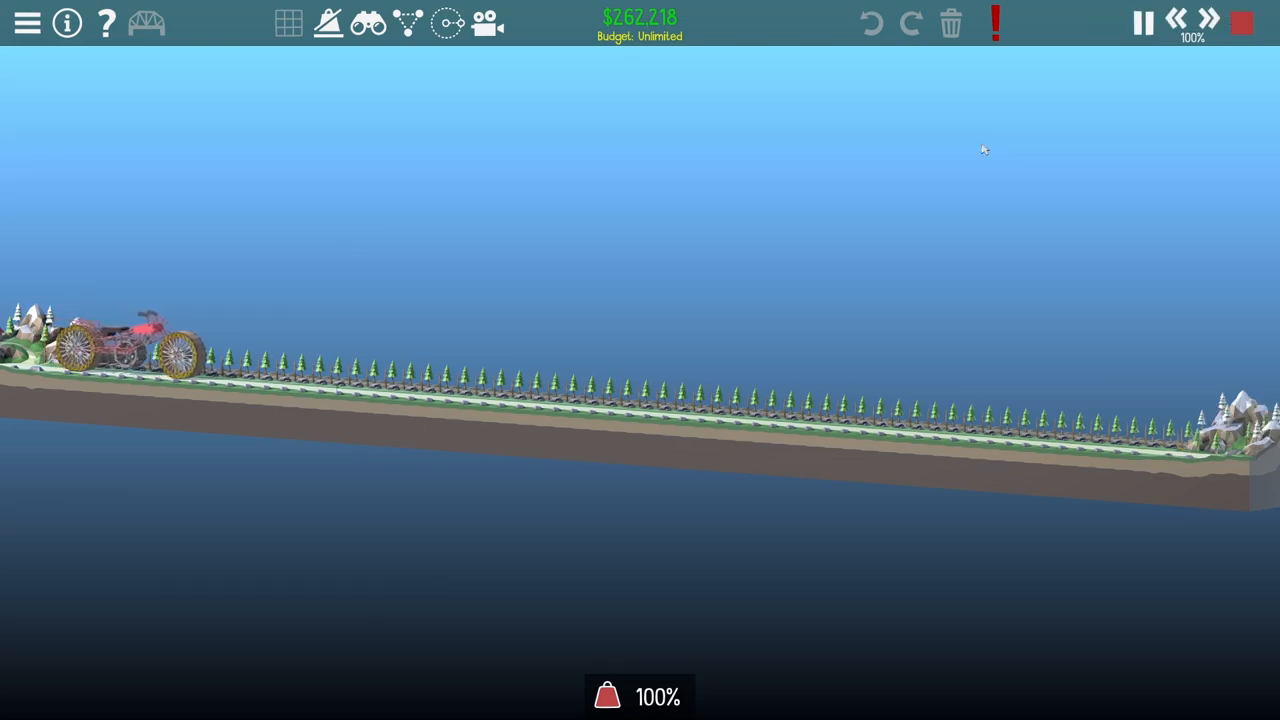